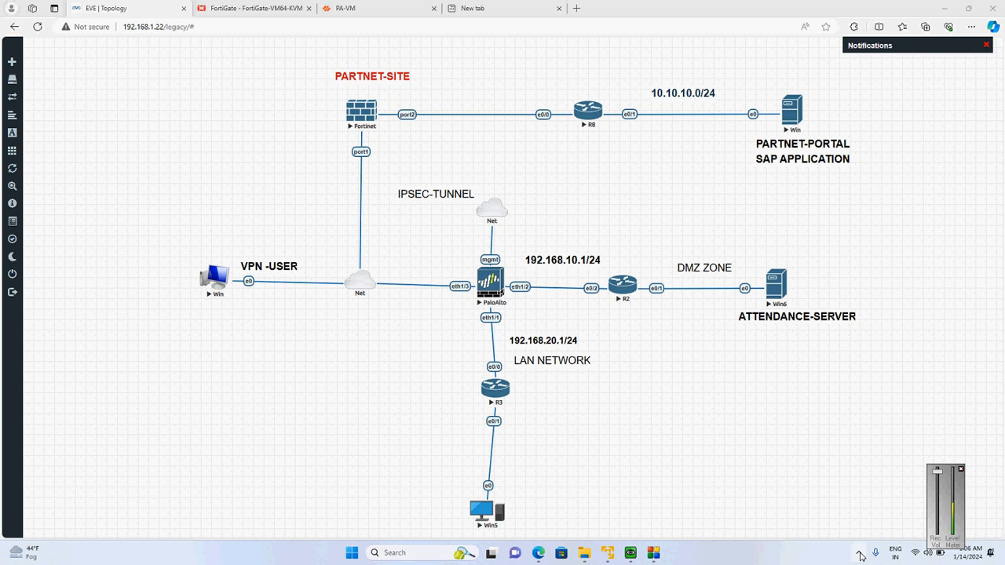
# Open the GlobalProtect client from the system tray and examine the portal address it is set to use
pyautogui.click(859, 554)
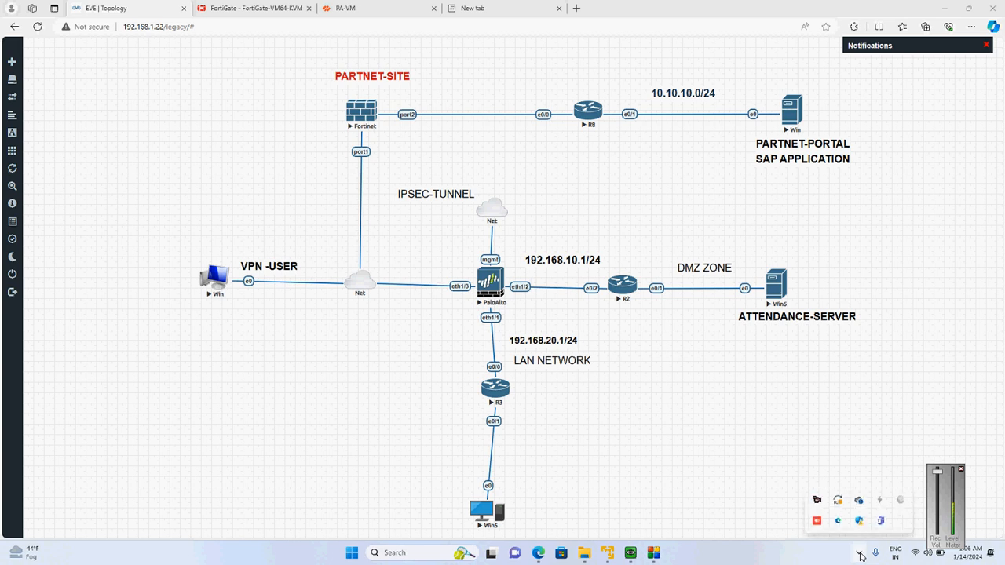
pyautogui.click(901, 503)
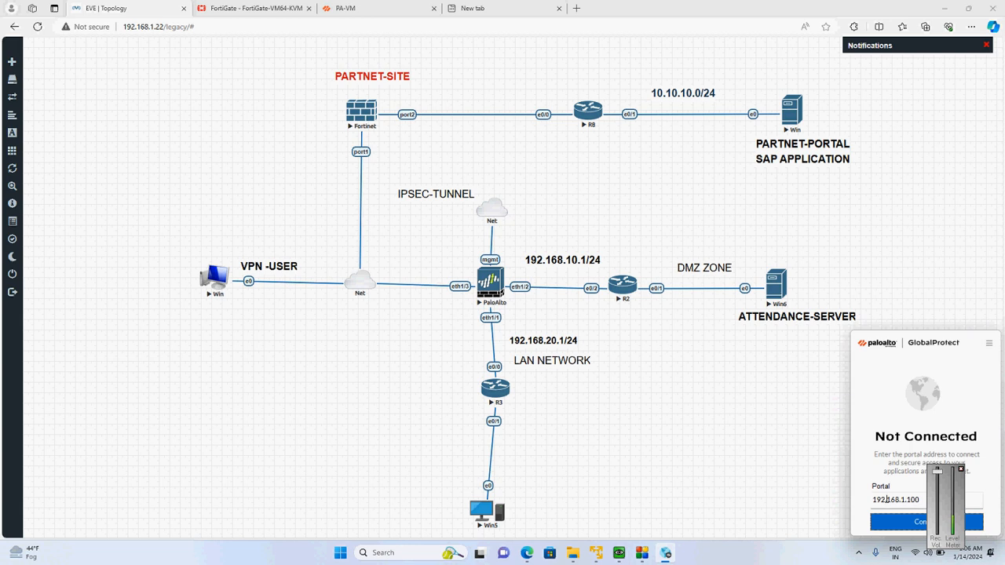
pyautogui.moveTo(884, 499); pyautogui.dragTo(916, 500)
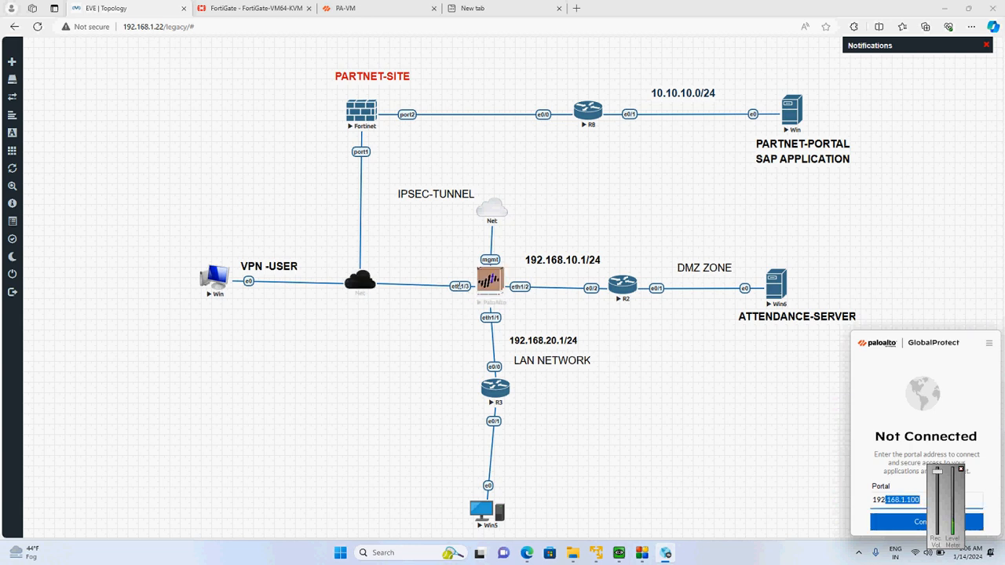
# Switch to the PA-VM web interface and review the Ethernet interfaces and the GlobalProtect portal and gateway entries
pyautogui.click(377, 7)
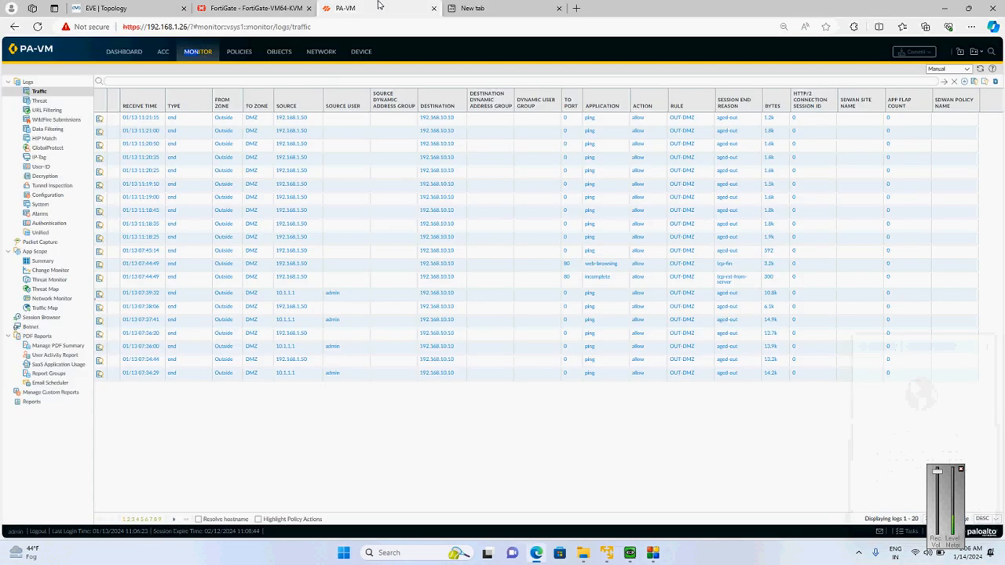
pyautogui.click(310, 53)
pyautogui.click(53, 89)
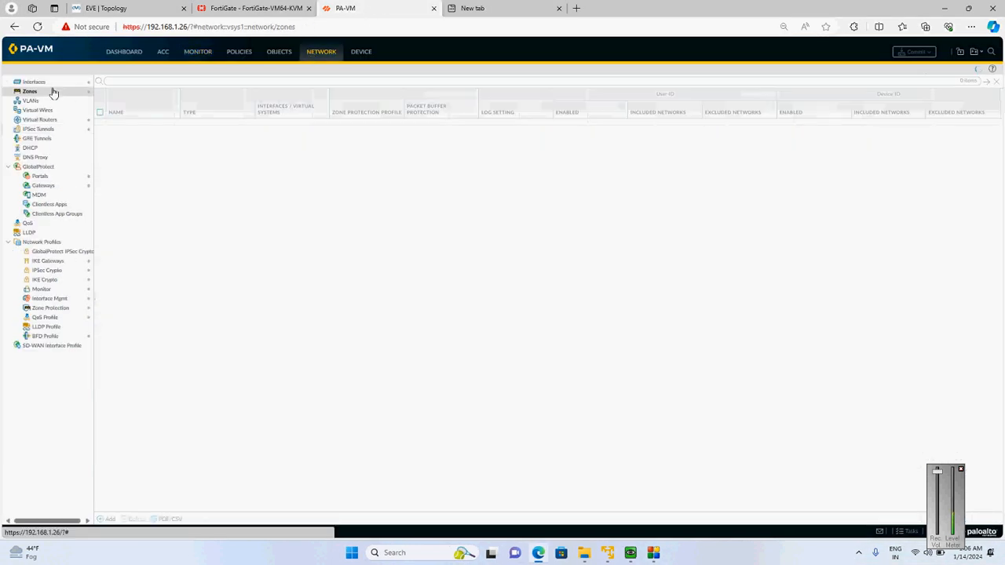
pyautogui.click(52, 83)
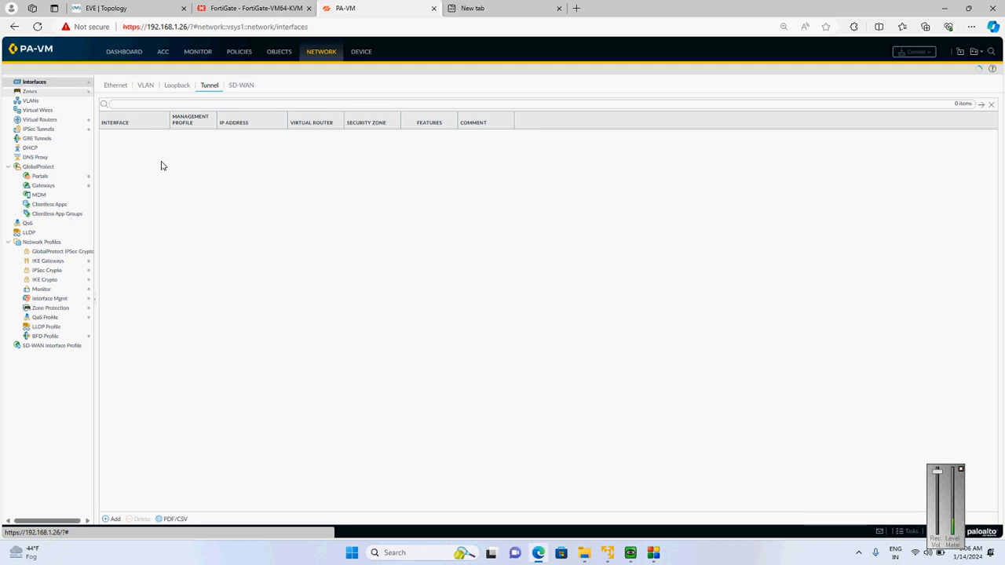
pyautogui.click(115, 86)
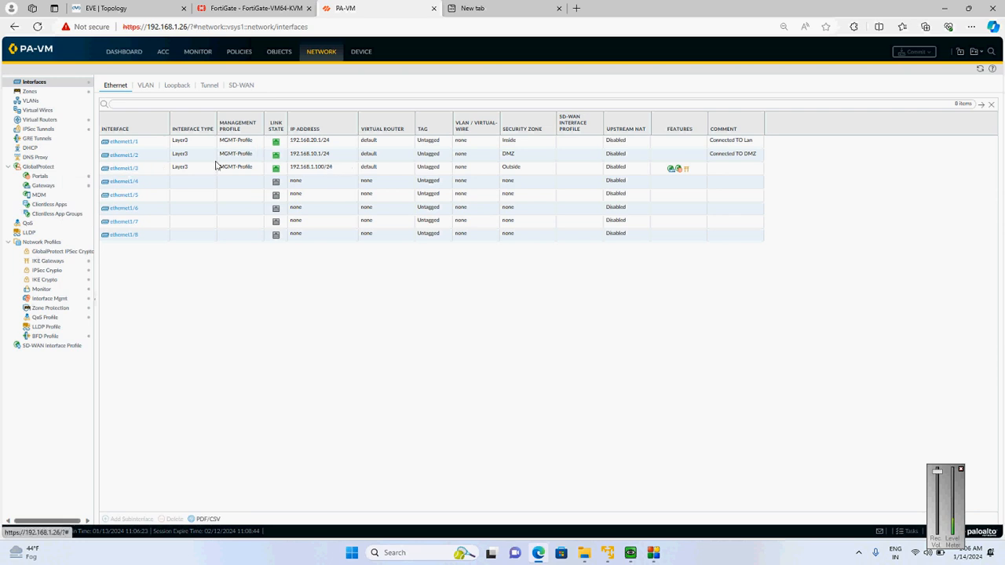
pyautogui.click(55, 177)
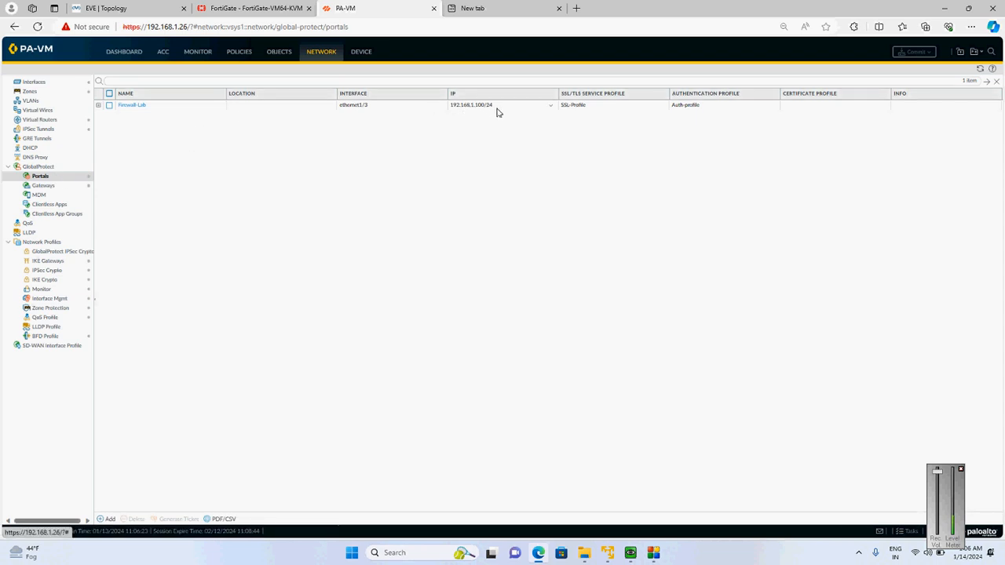
pyautogui.click(45, 186)
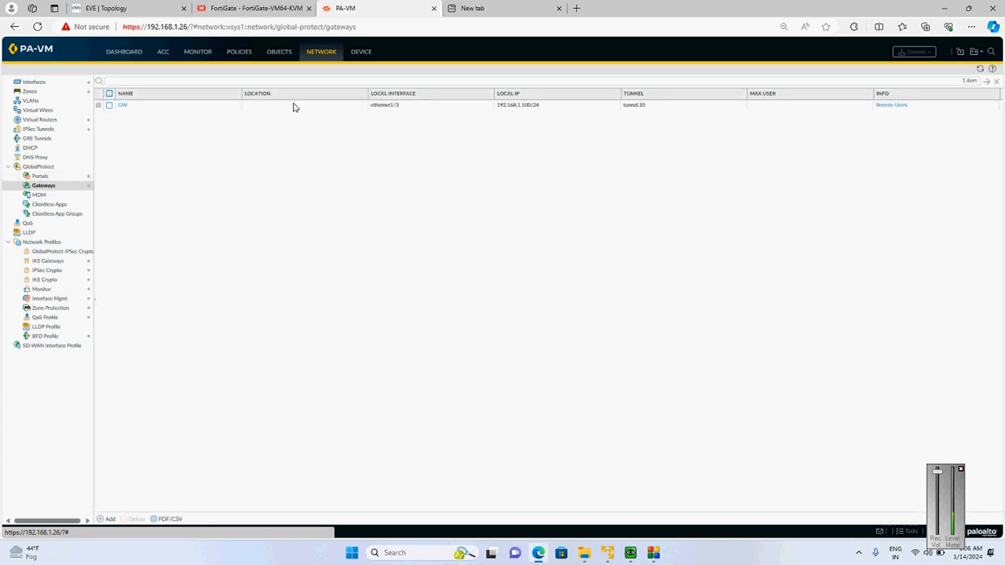
# Return to the GlobalProtect client and connect to portal 192.168.1.100, entering the account password
pyautogui.click(170, 7)
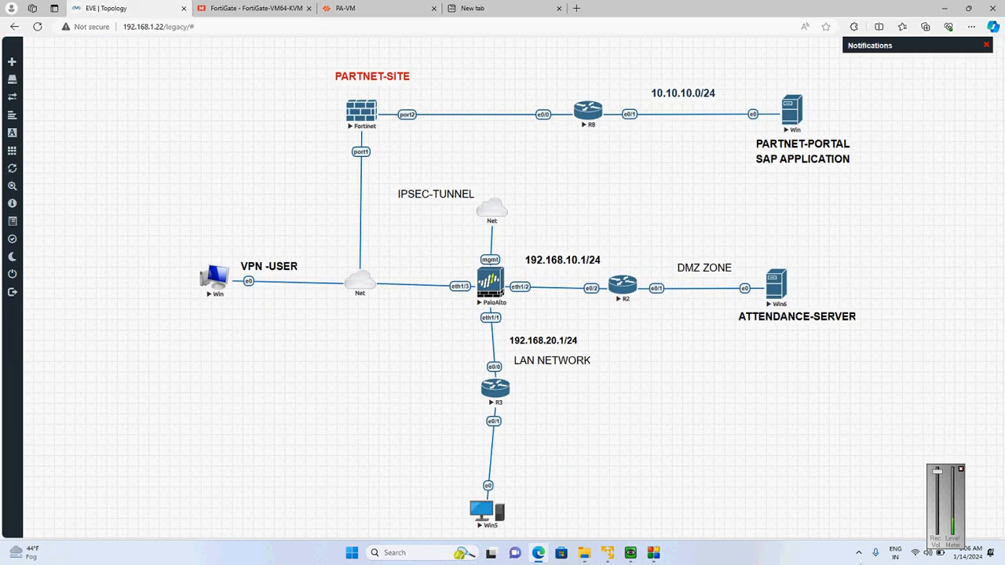
pyautogui.click(858, 552)
pyautogui.click(895, 510)
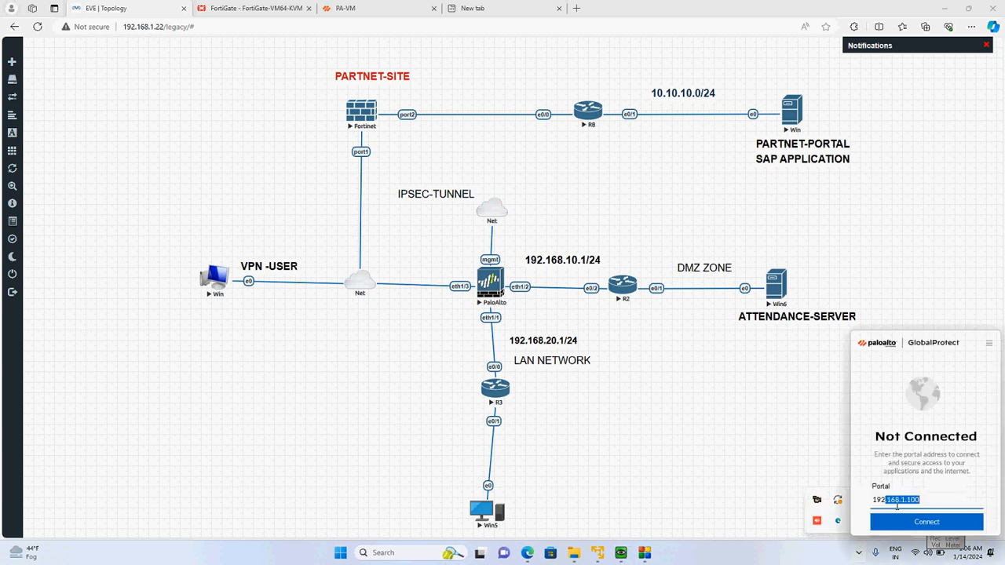
pyautogui.click(917, 525)
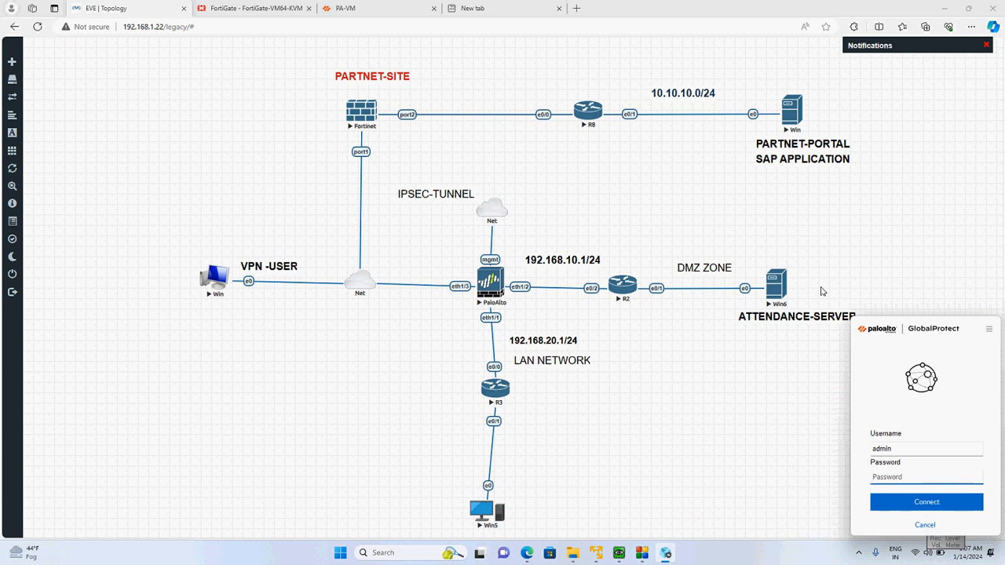
pyautogui.click(892, 477)
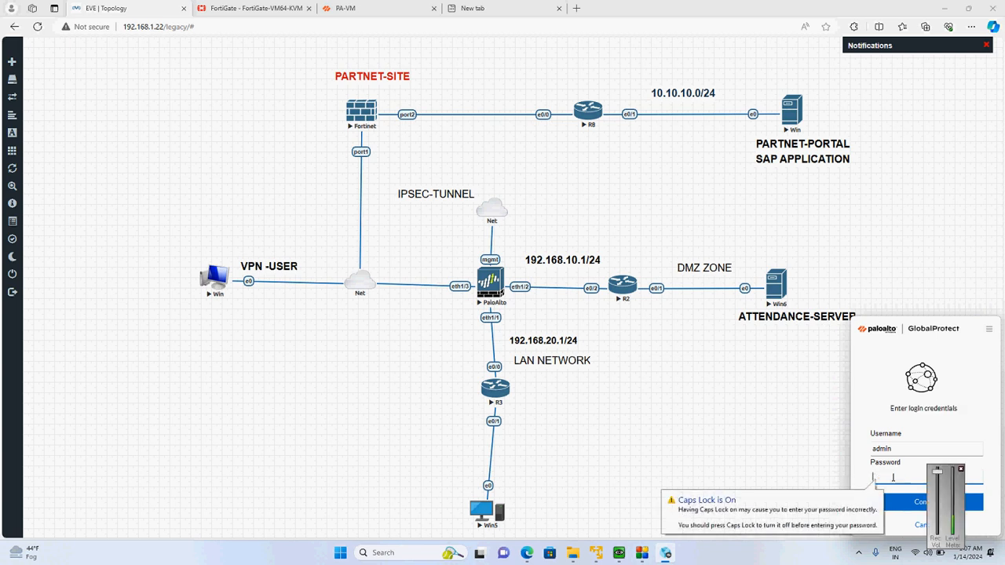
pyautogui.press('capslock')
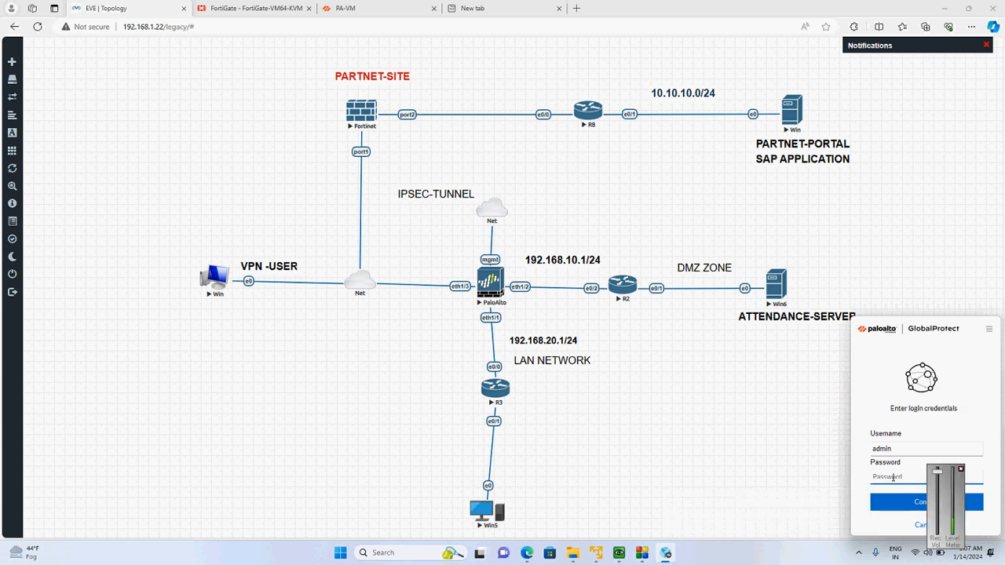
pyautogui.write('a')
pyautogui.press('BackSpace')
pyautogui.write('ad')
pyautogui.press('Return')
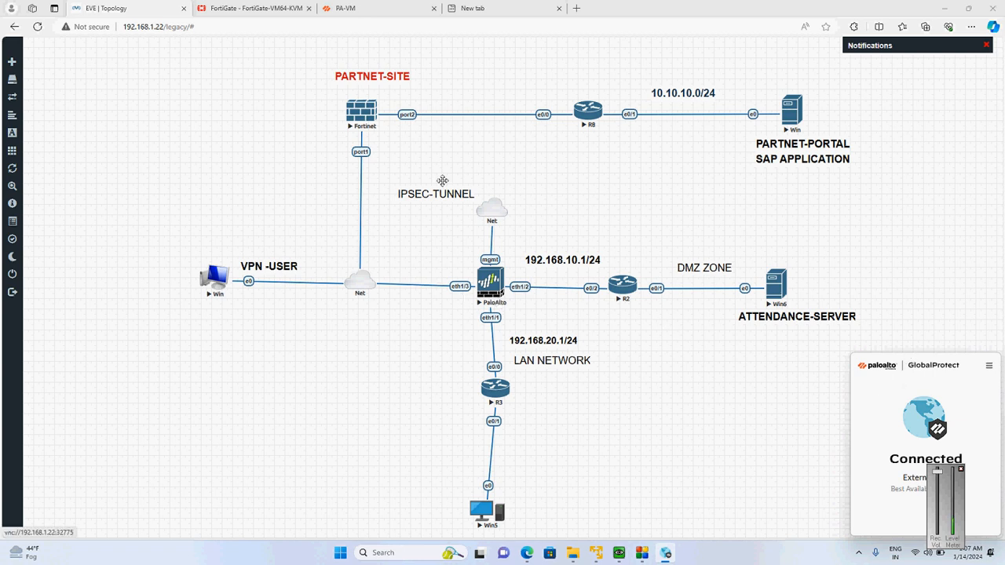
# In PA-VM, view the current remote users of the GlobalProtect gateway GW and close the user information
pyautogui.click(375, 5)
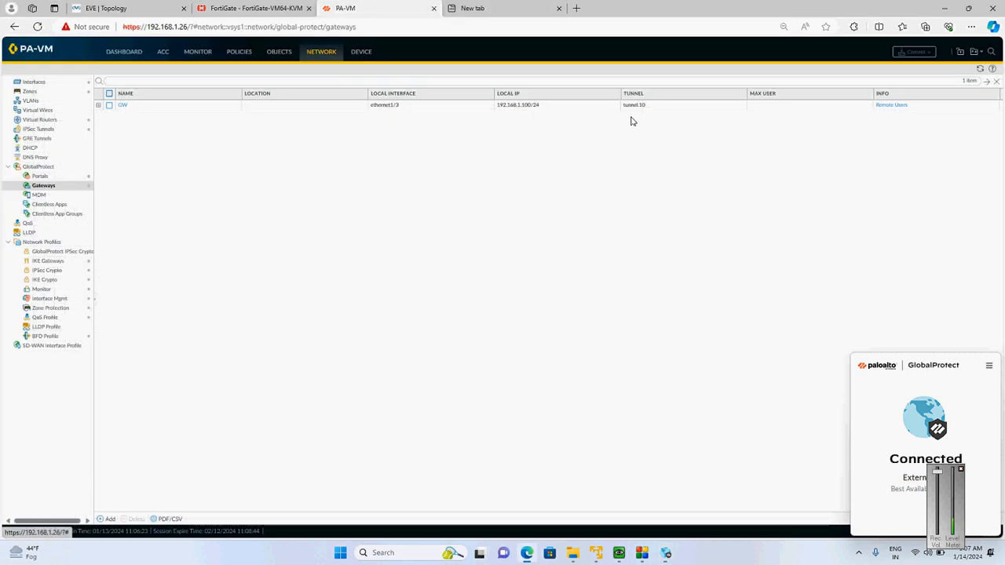
pyautogui.click(898, 106)
pyautogui.click(898, 106)
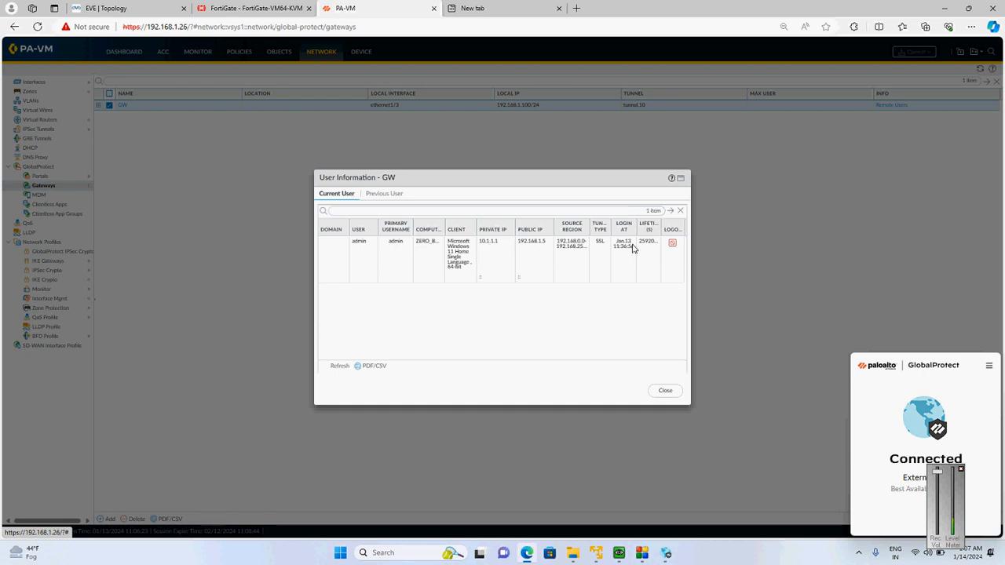
pyautogui.click(664, 392)
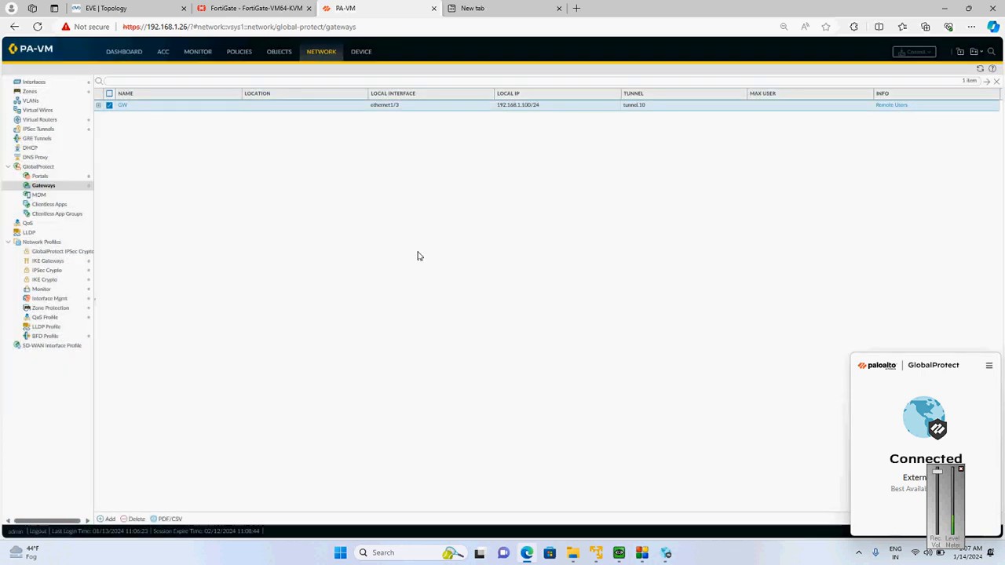
# Return to the EVE topology, open a command prompt and ping the attendance server at 192.168.10.10
pyautogui.click(134, 7)
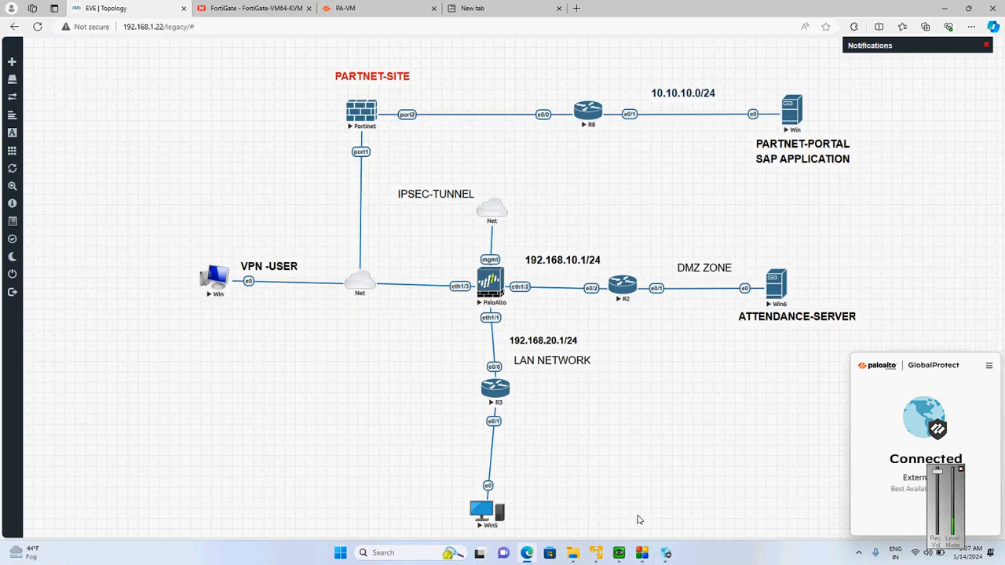
pyautogui.press('super+r')
pyautogui.press('Return')
pyautogui.write('p')
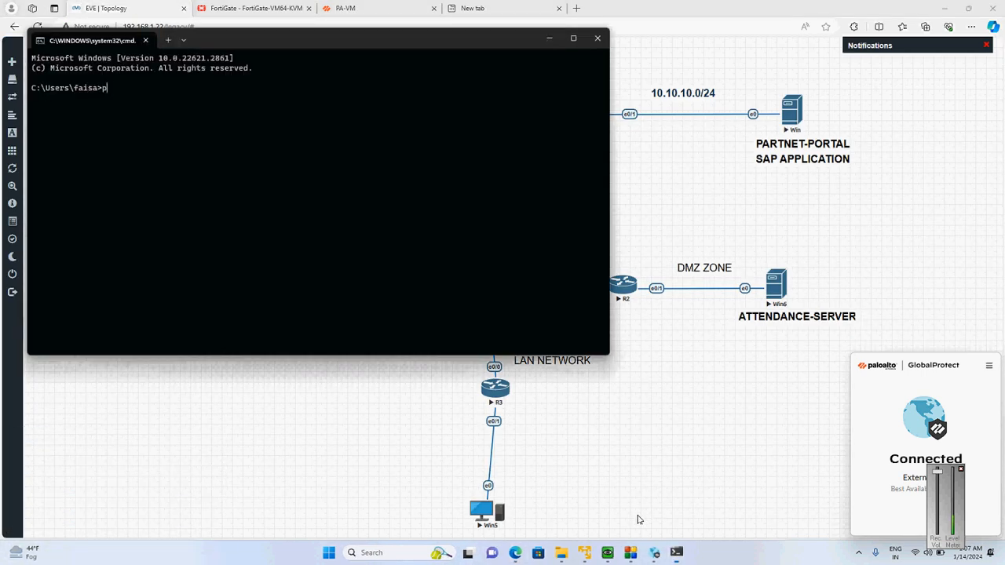
pyautogui.write('ing 192.1')
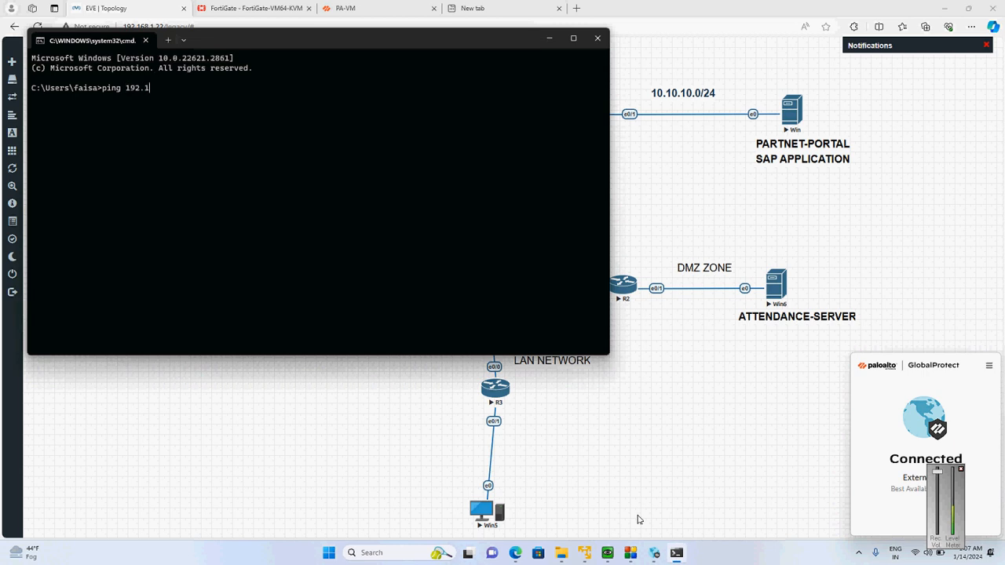
pyautogui.write('68.10.10')
pyautogui.press('Return')
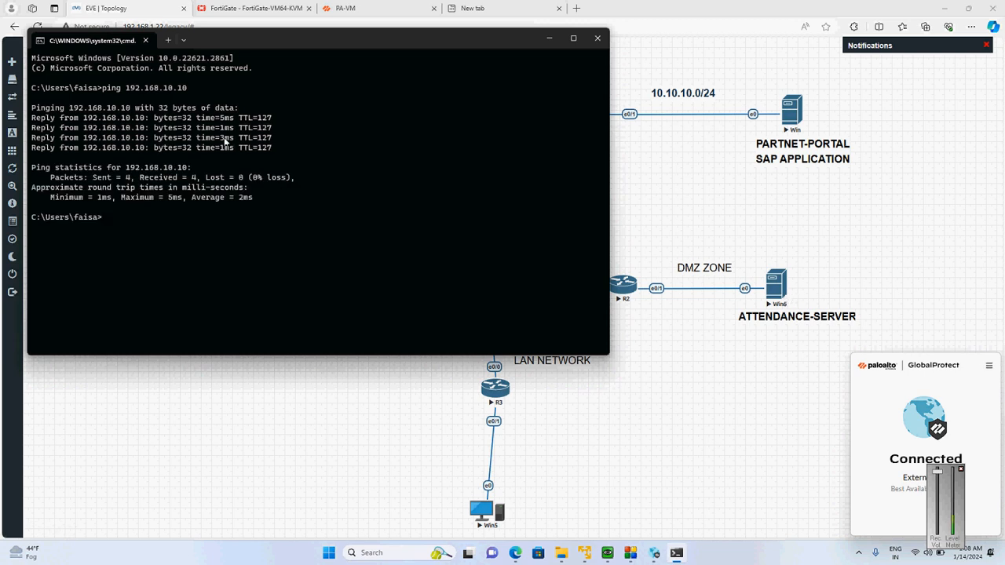
pyautogui.click(576, 8)
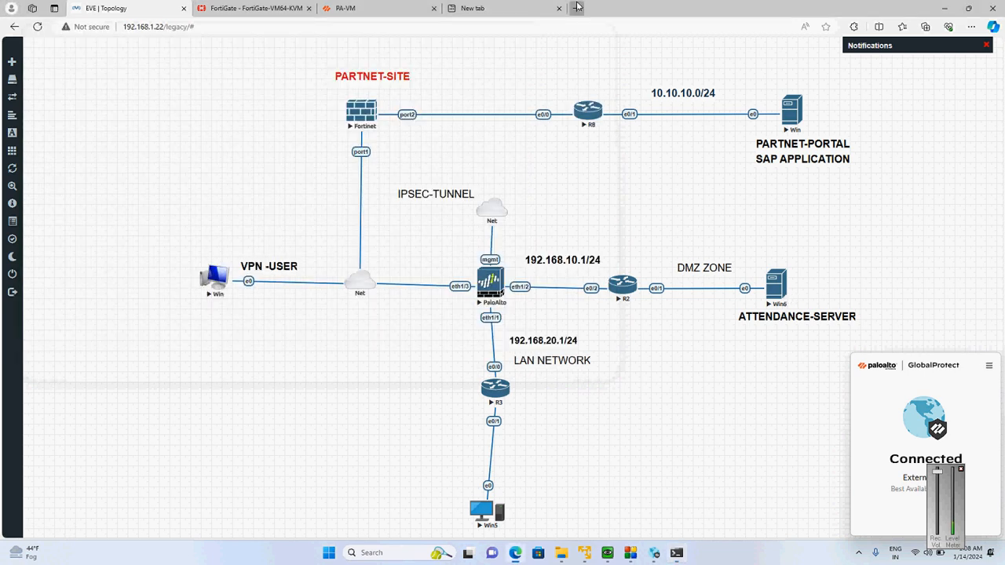
pyautogui.write('http')
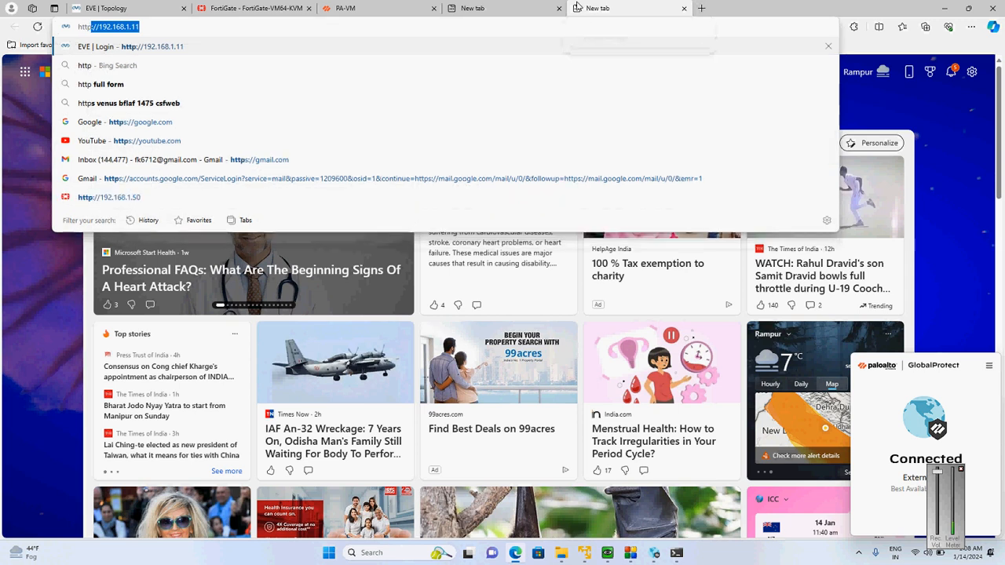
pyautogui.write('://192.')
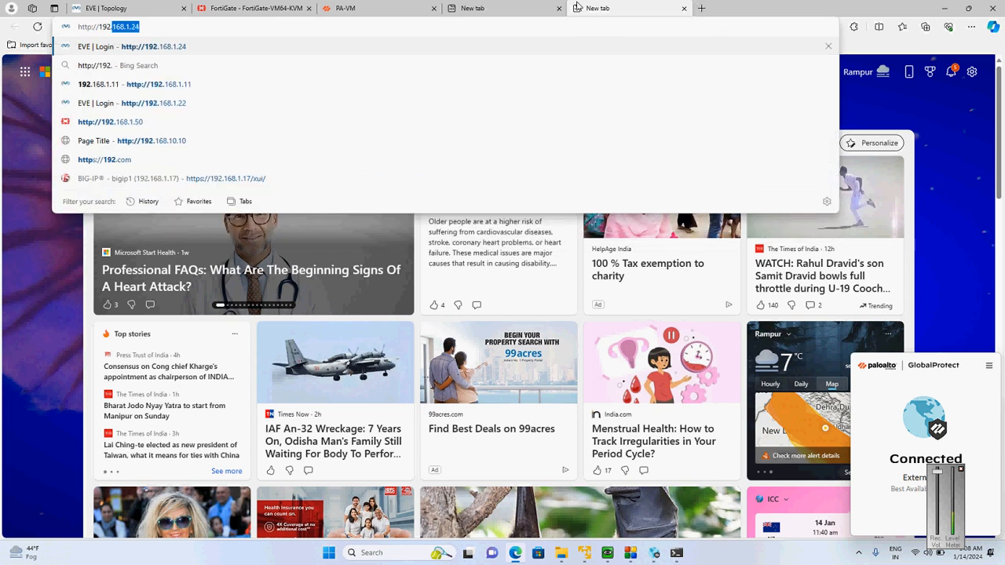
pyautogui.write('168.10.')
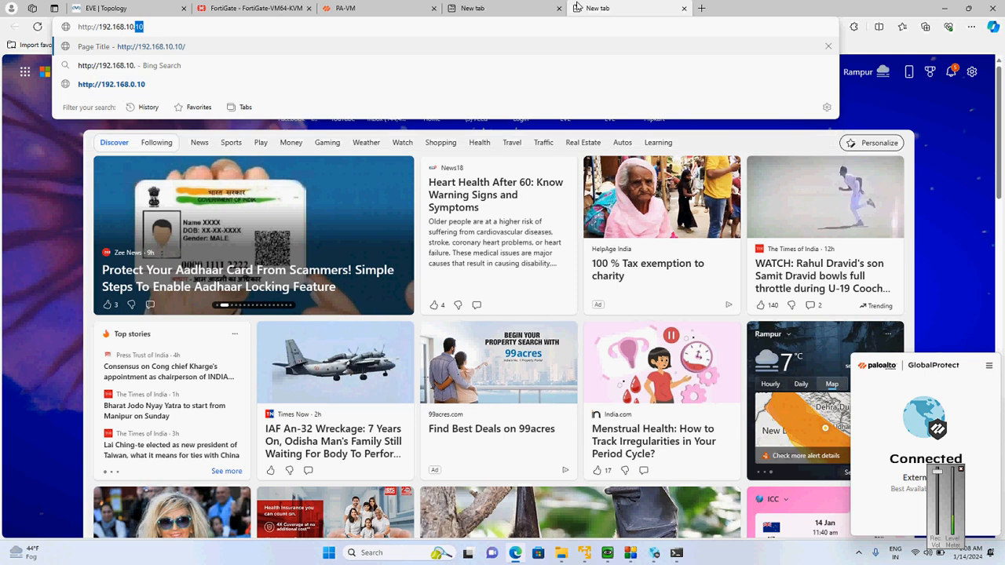
pyautogui.press('Return')
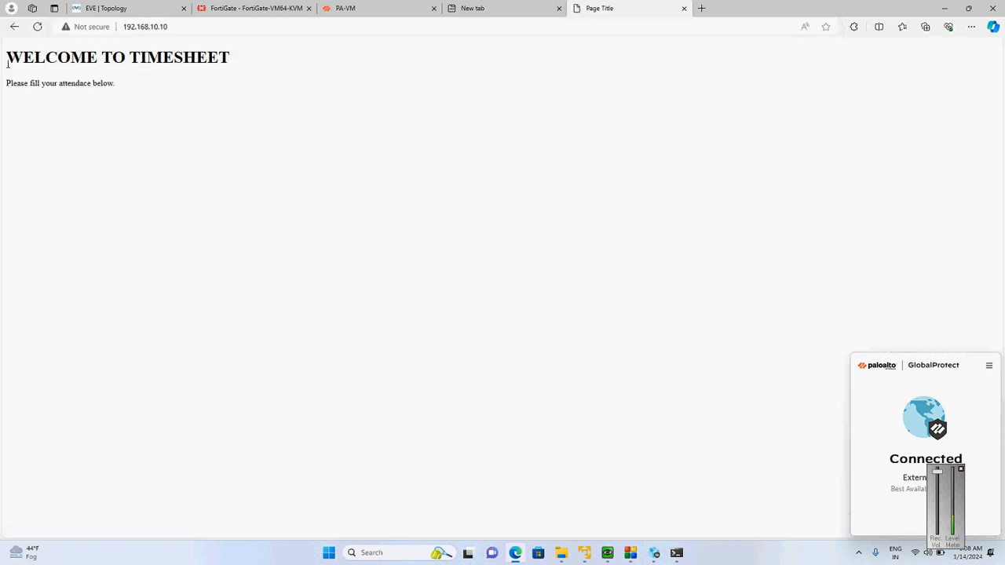
pyautogui.moveTo(7, 63); pyautogui.dragTo(174, 112)
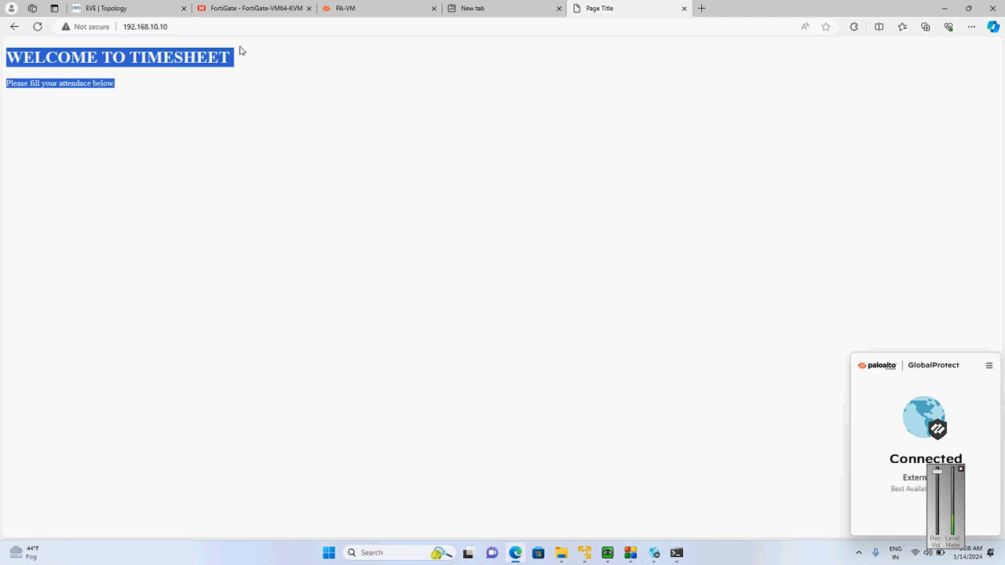
# Switch to PA-VM and examine the traffic logs for the VPN user's sessions to the DMZ
pyautogui.click(135, 6)
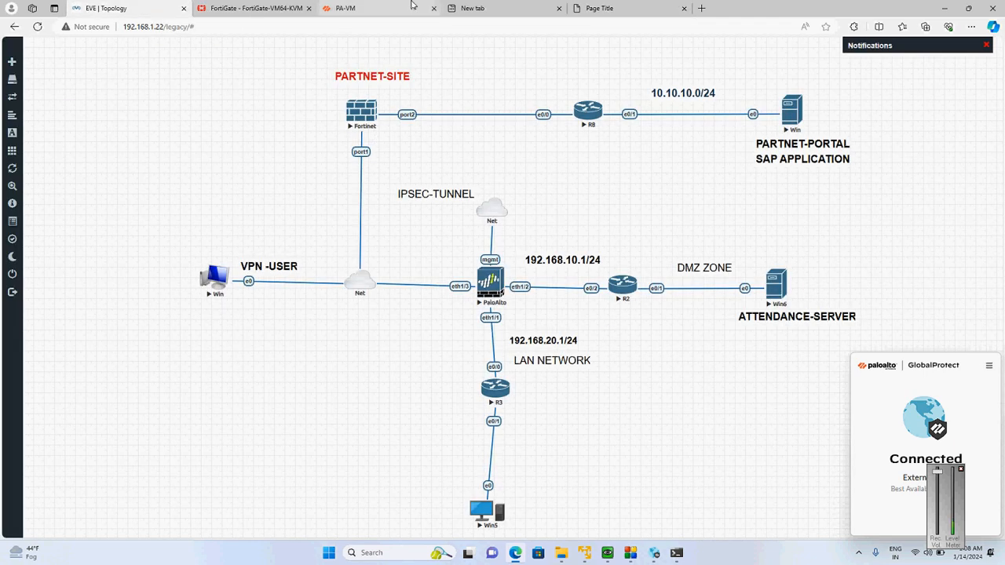
pyautogui.click(367, 8)
pyautogui.click(200, 53)
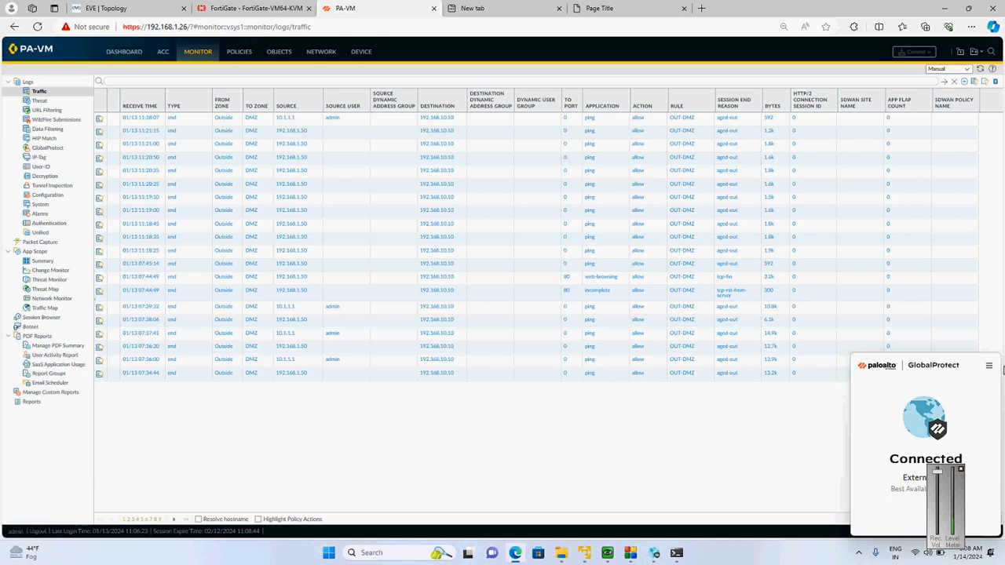
# Open GlobalProtect's settings to view the connection statistics, bring up the EVE topology and move the settings window clear of the diagram
pyautogui.click(988, 365)
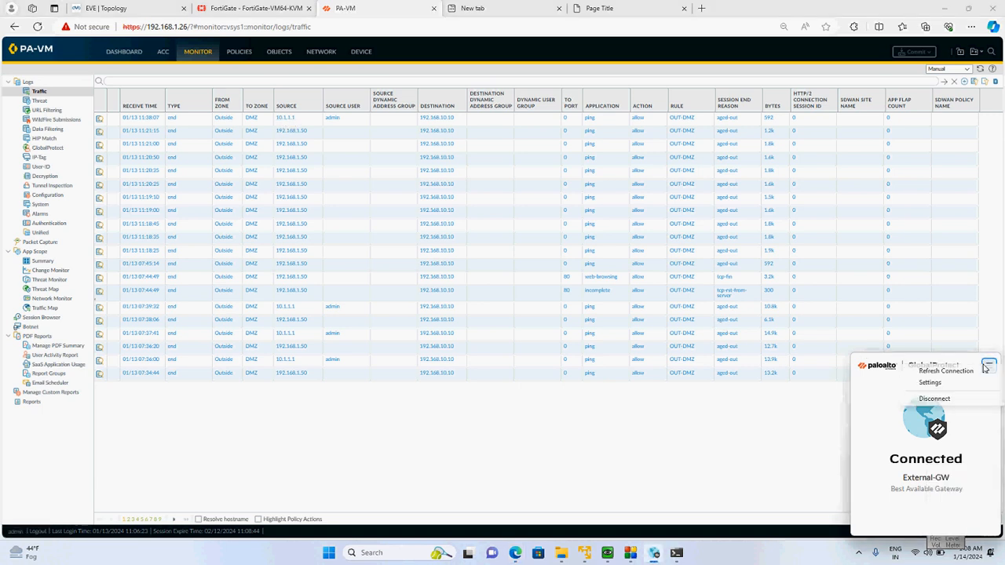
pyautogui.click(934, 383)
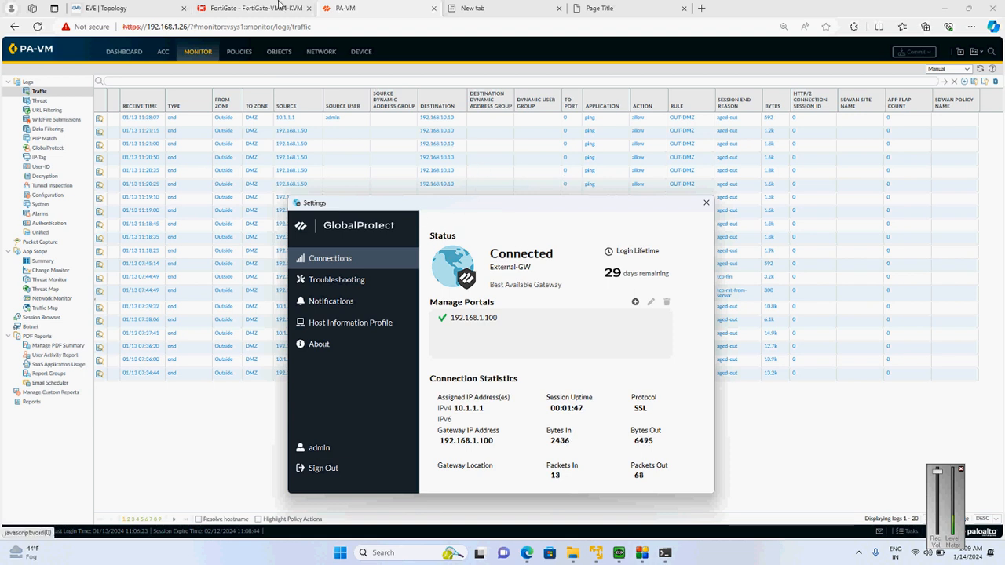
pyautogui.click(102, 8)
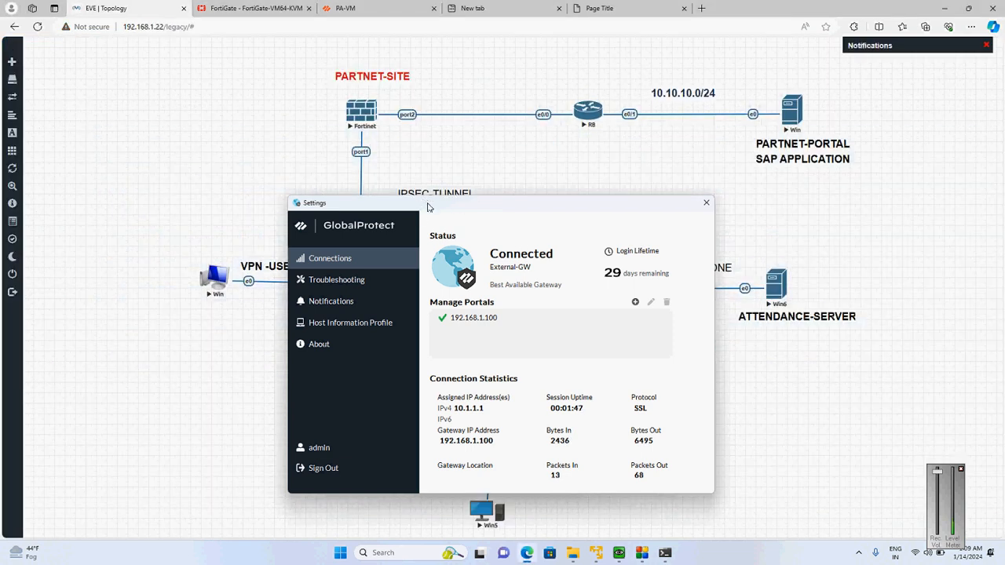
pyautogui.moveTo(432, 204); pyautogui.dragTo(660, 189)
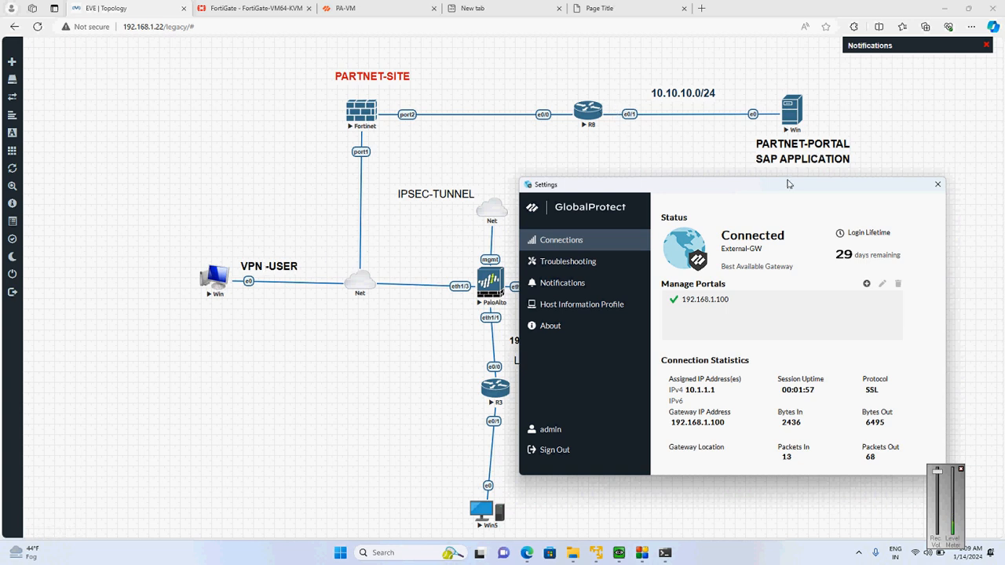
pyautogui.moveTo(786, 188); pyautogui.dragTo(843, 372)
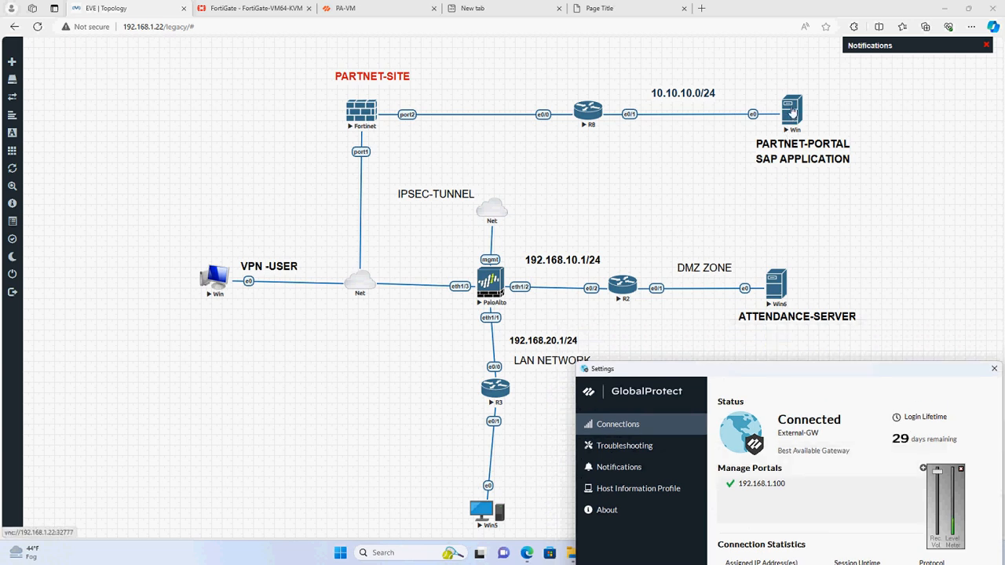
# Open the console of the partner-portal Windows node and log in by entering the account password
pyautogui.click(792, 113)
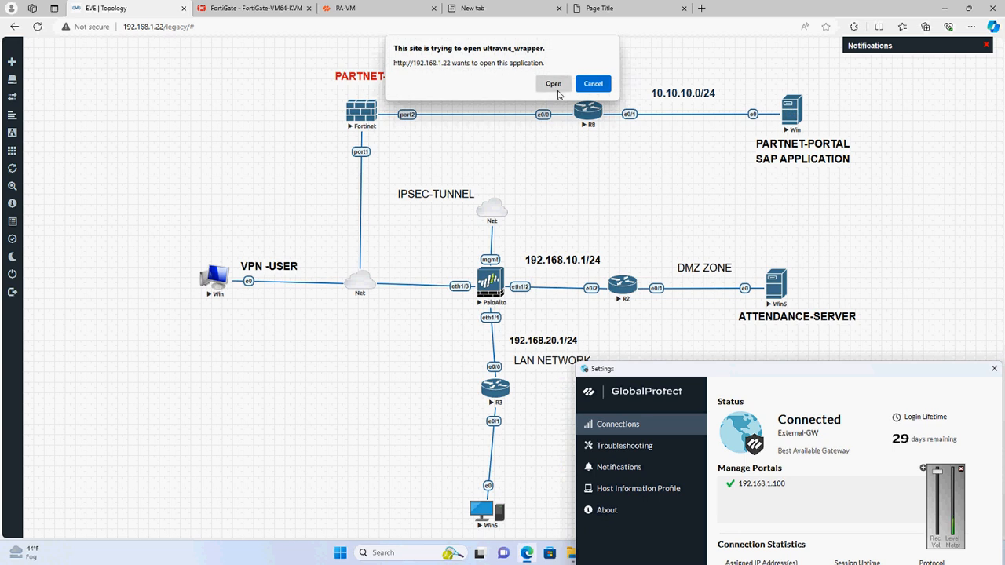
pyautogui.click(555, 86)
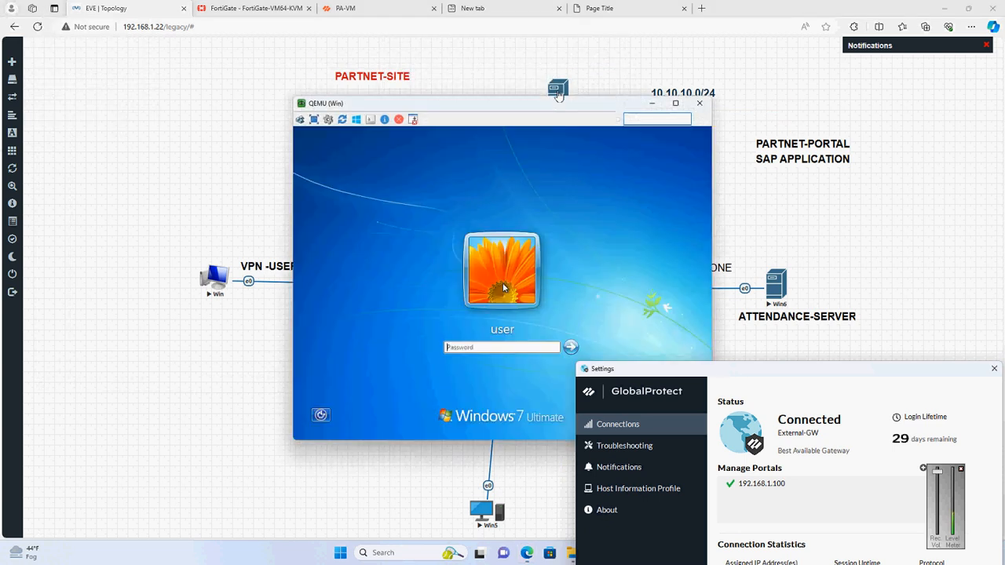
pyautogui.write('P')
pyautogui.press('Return')
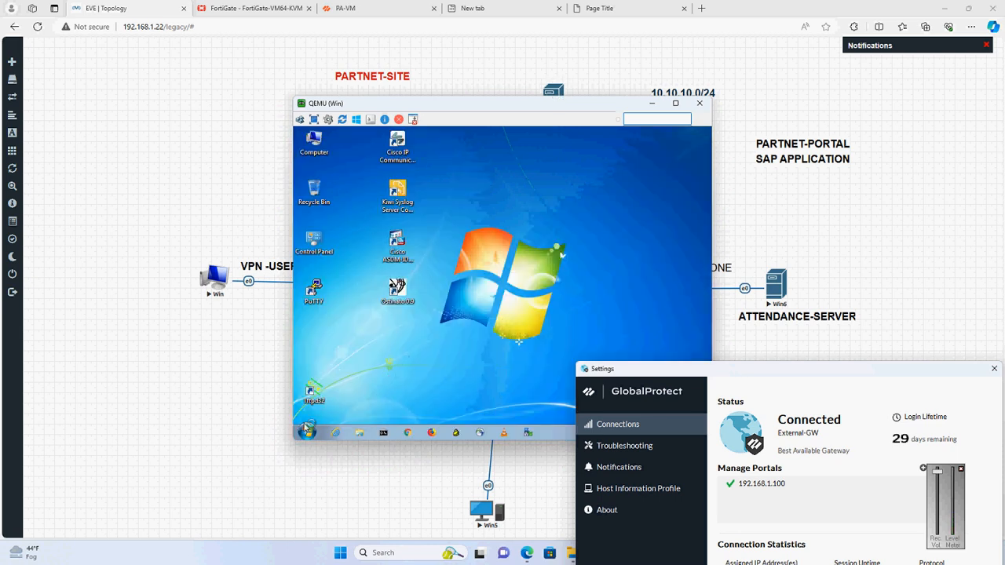
pyautogui.click(306, 431)
pyautogui.write('cms')
pyautogui.press('Return')
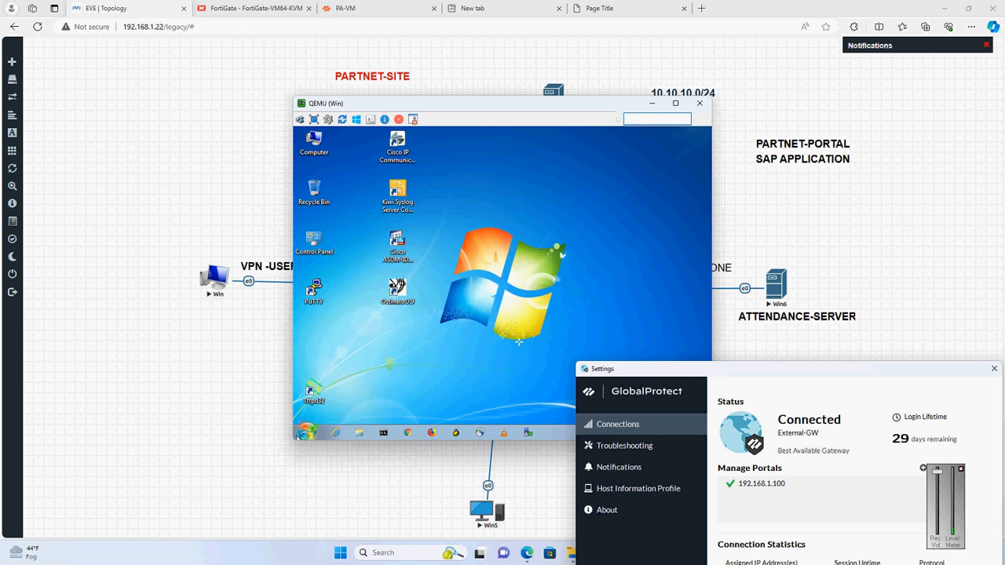
# Open a command prompt on the partner-portal machine, check its addressing with ipconfig, and close the console
pyautogui.click(383, 432)
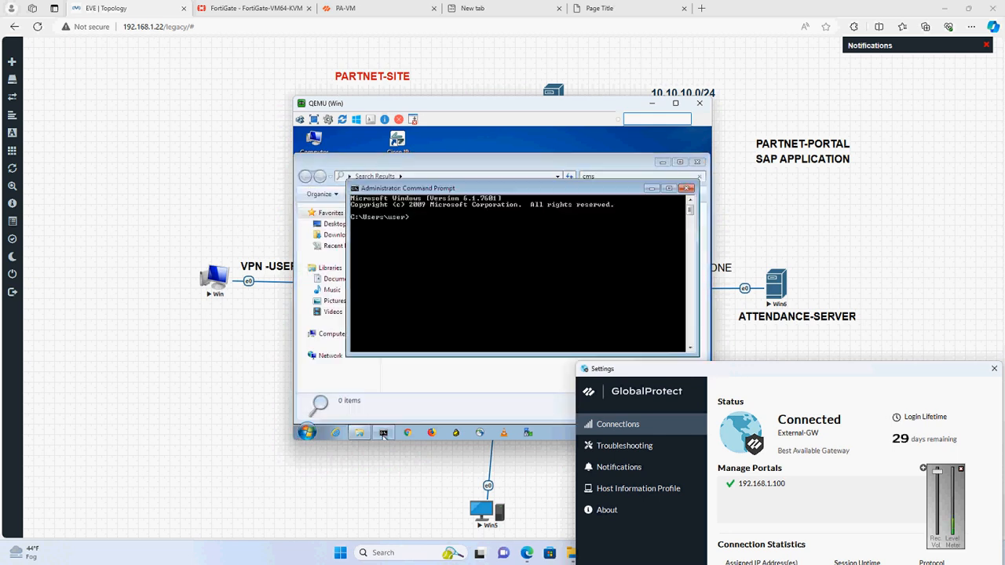
pyautogui.write('ipconfig')
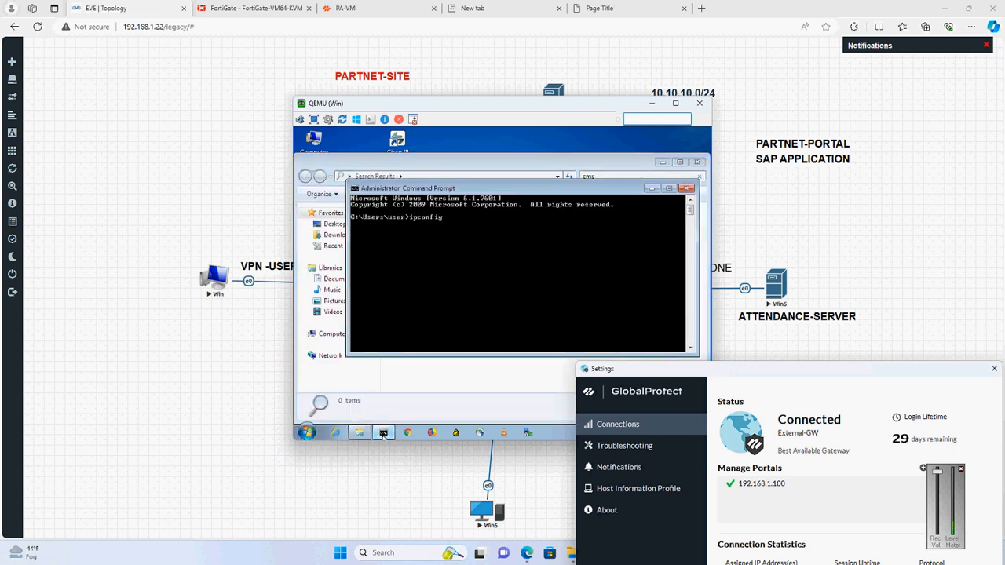
pyautogui.press('Return')
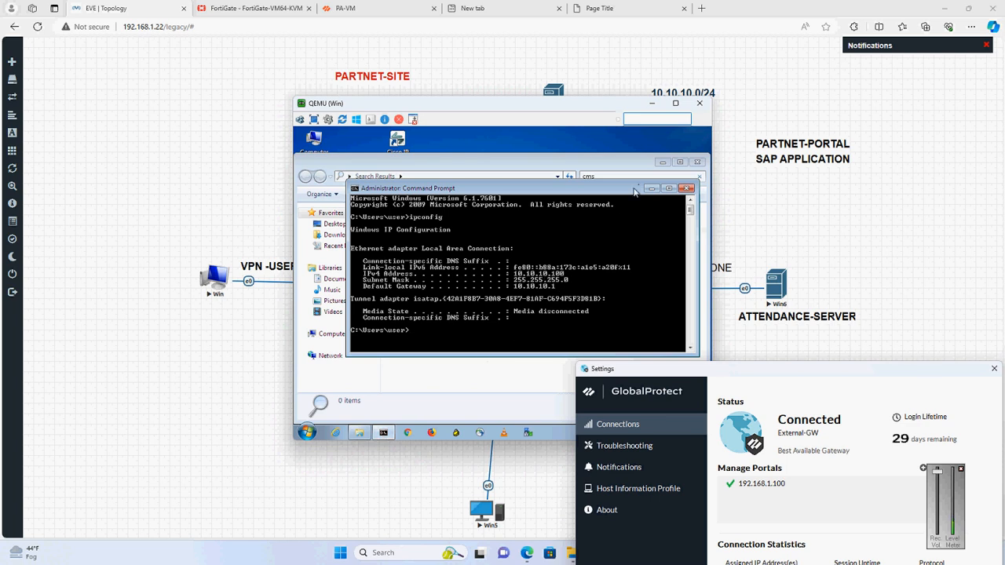
pyautogui.click(700, 103)
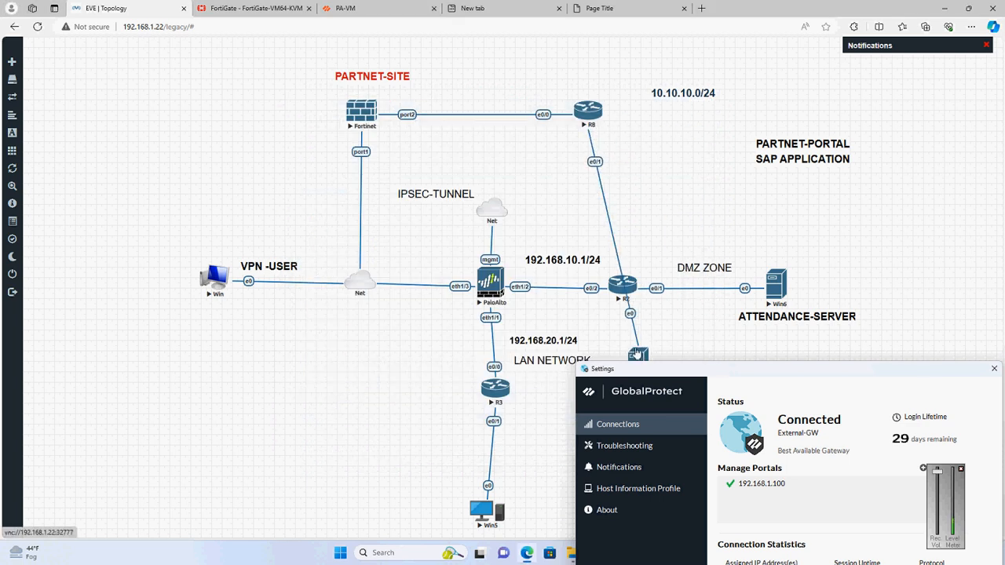
# Lock the lab and move the GlobalProtect settings window clear of the topology diagram
pyautogui.moveTo(23, 247)
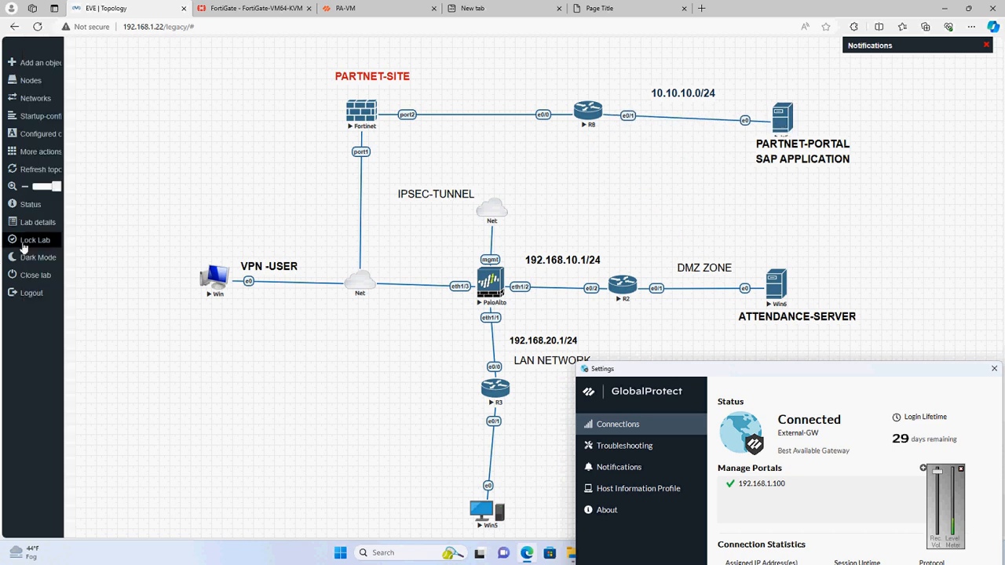
pyautogui.click(31, 245)
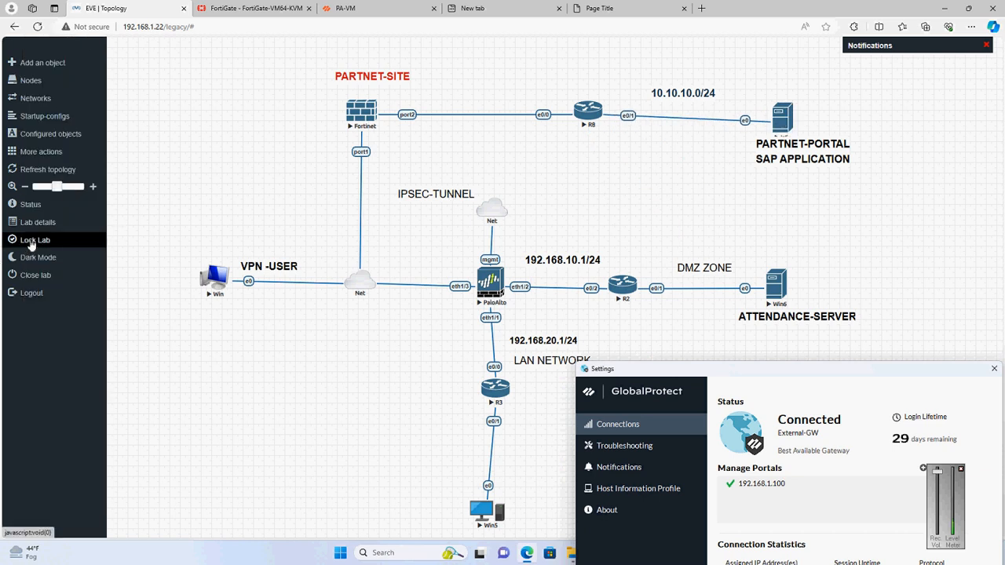
pyautogui.moveTo(616, 368); pyautogui.dragTo(829, 512)
# Return to the local command prompt and ping the partner-portal server at 10.10.10.100
pyautogui.click(661, 554)
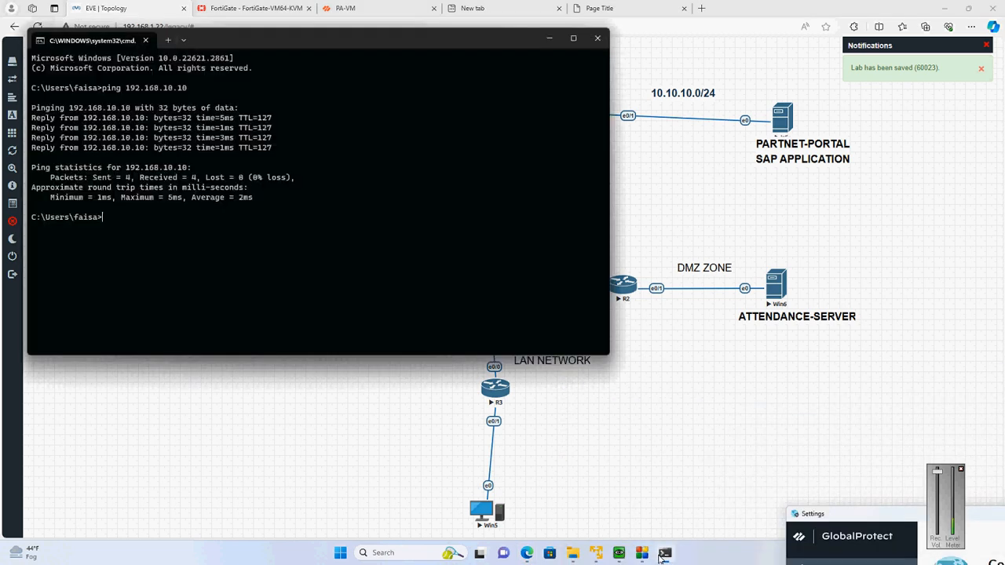
pyautogui.write('ping 10.10')
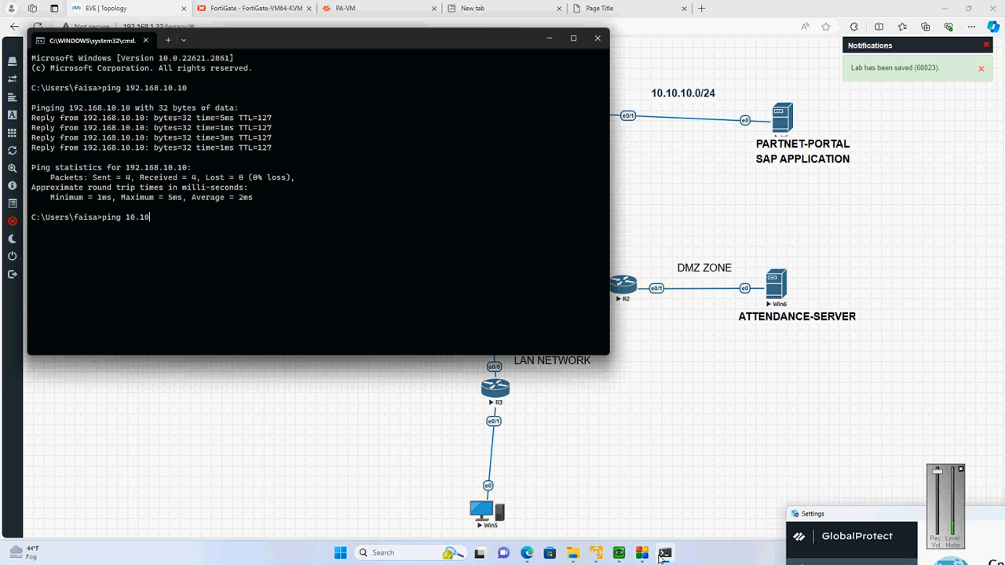
pyautogui.write('.10.')
pyautogui.write('100')
pyautogui.press('Return')
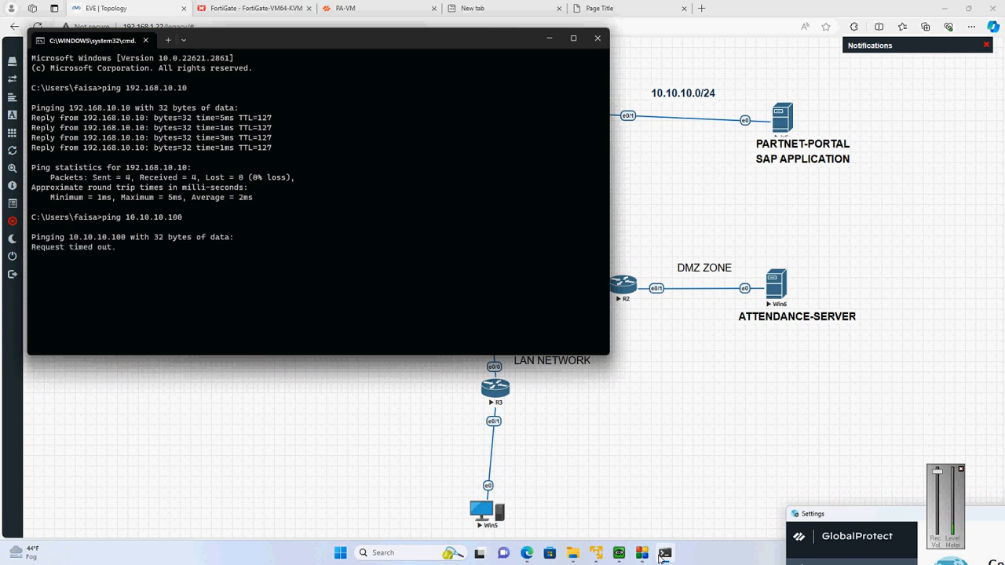
pyautogui.click(645, 7)
pyautogui.click(579, 27)
pyautogui.write('ht')
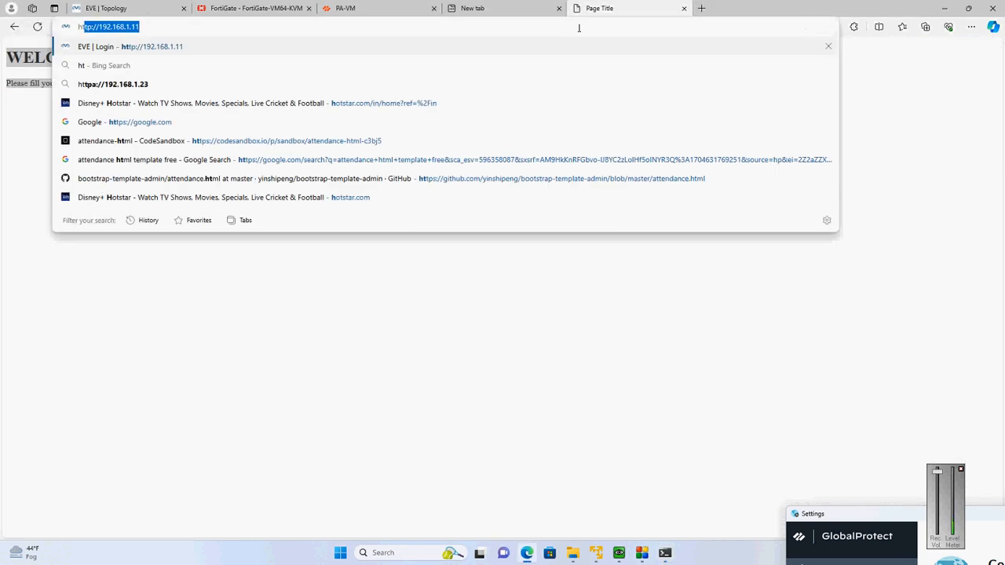
pyautogui.write('tp://10')
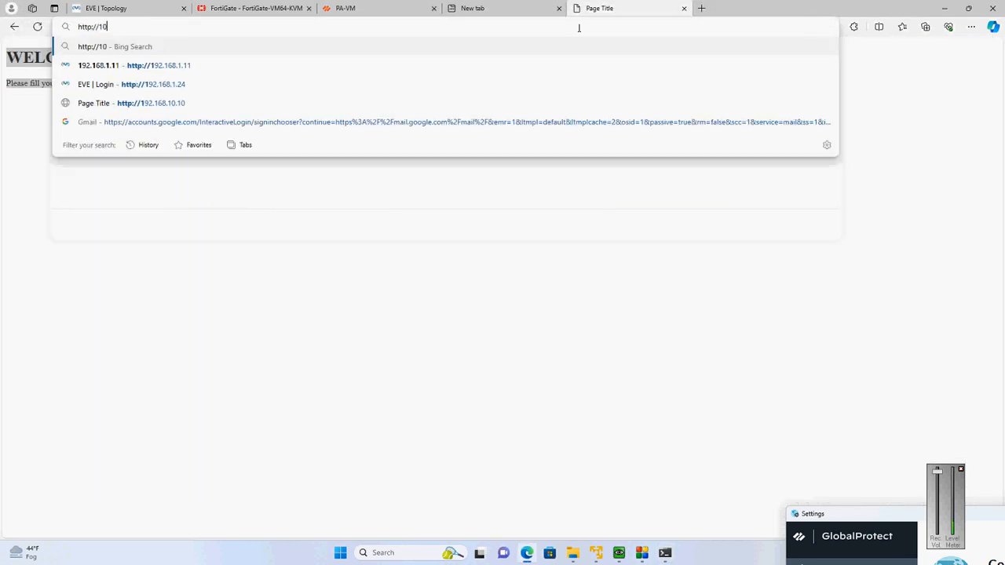
pyautogui.write('.10.')
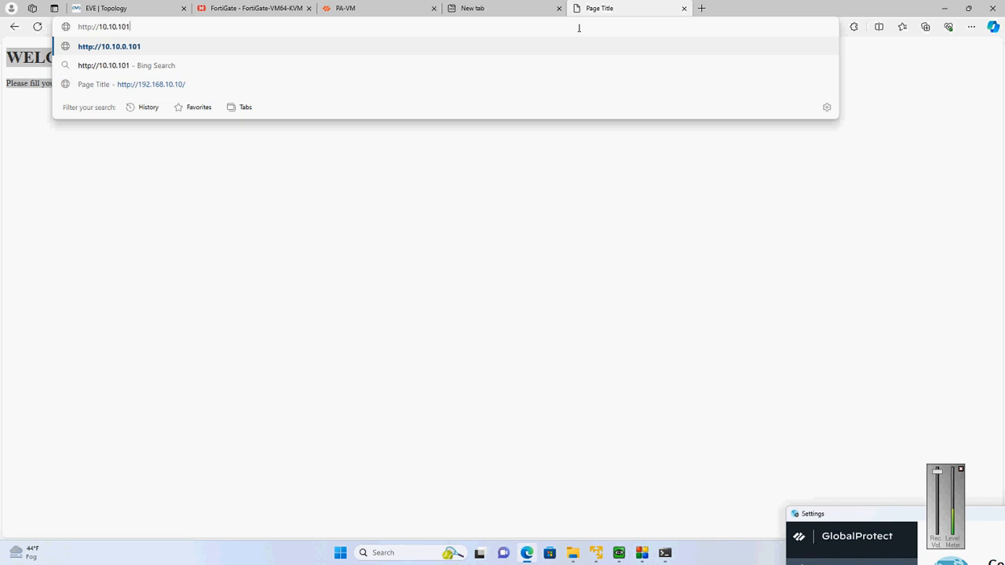
pyautogui.write('100')
pyautogui.press('Return')
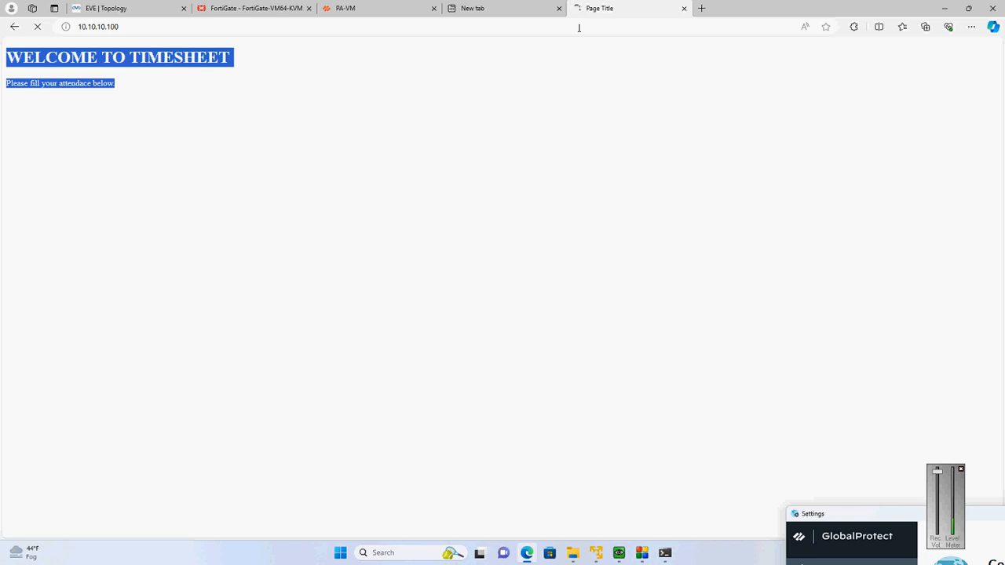
# Trace the route to the partner-portal server with tracert -d 10.10.10.100 and highlight the first hop's address
pyautogui.click(665, 553)
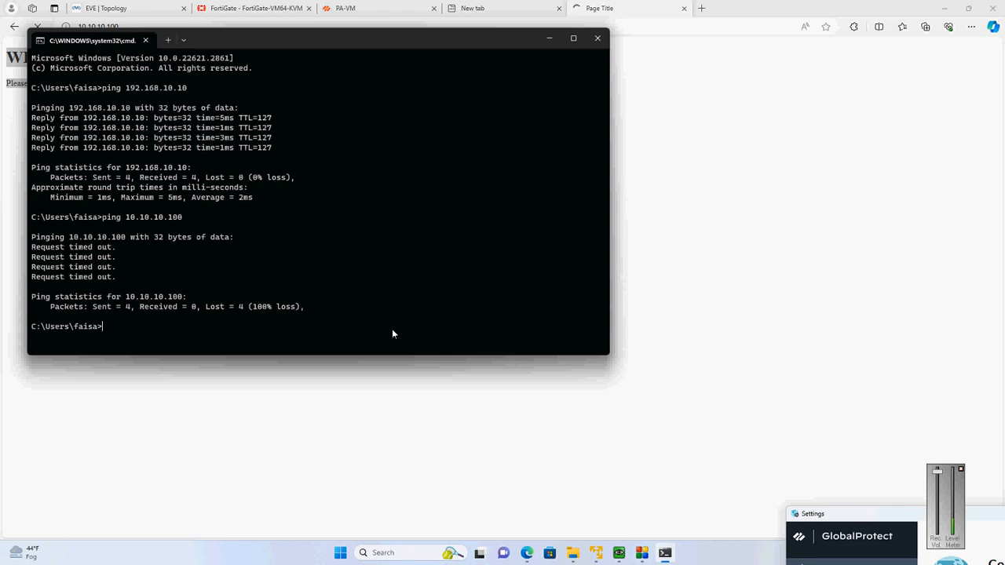
pyautogui.write('trace')
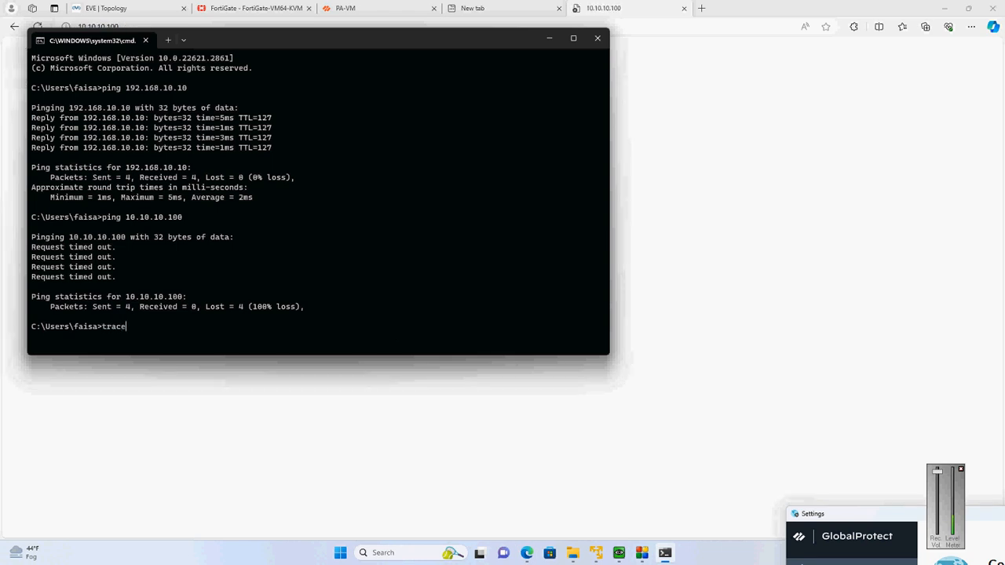
pyautogui.write('rt -d 10.10.10.100')
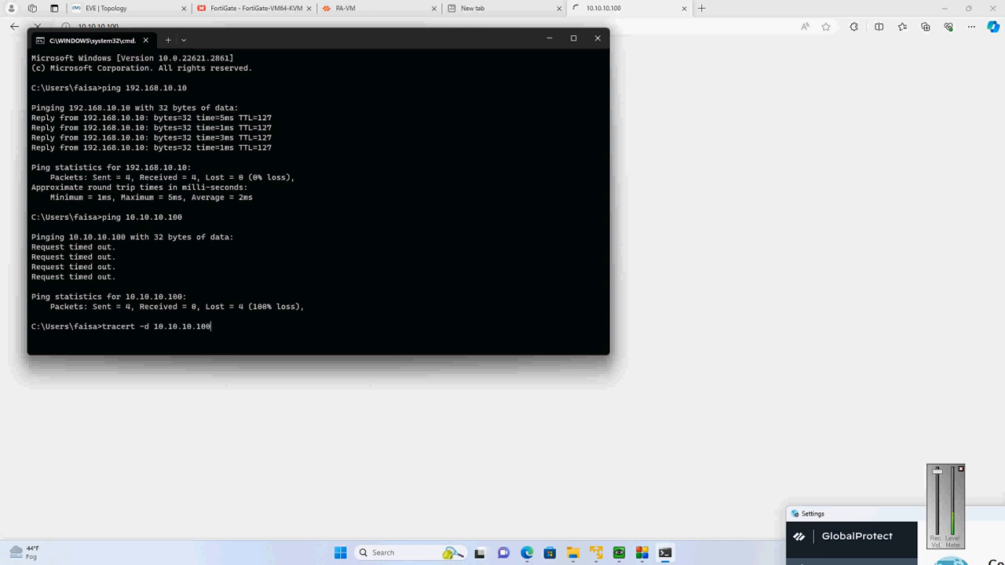
pyautogui.press('Return')
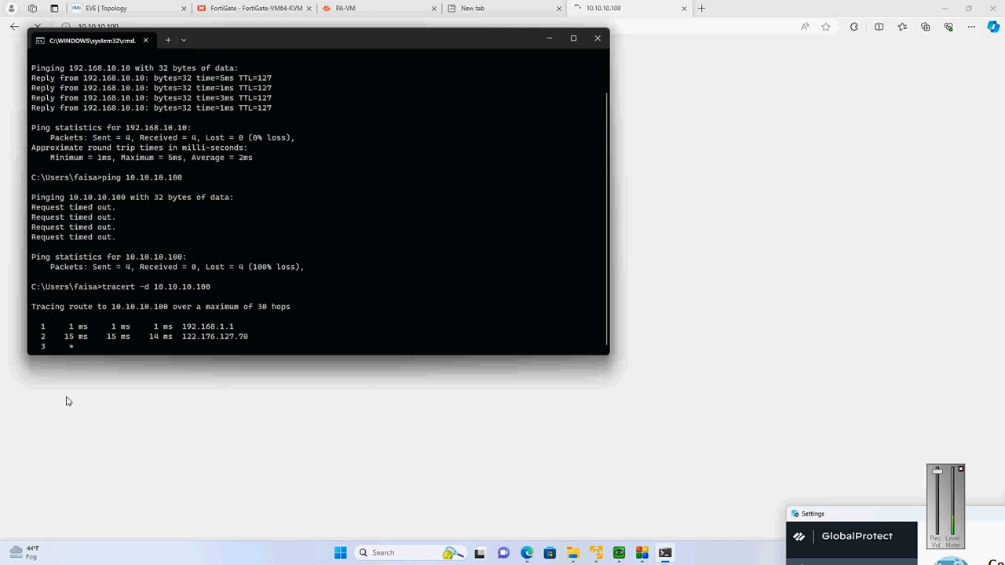
pyautogui.moveTo(192, 326); pyautogui.dragTo(234, 328)
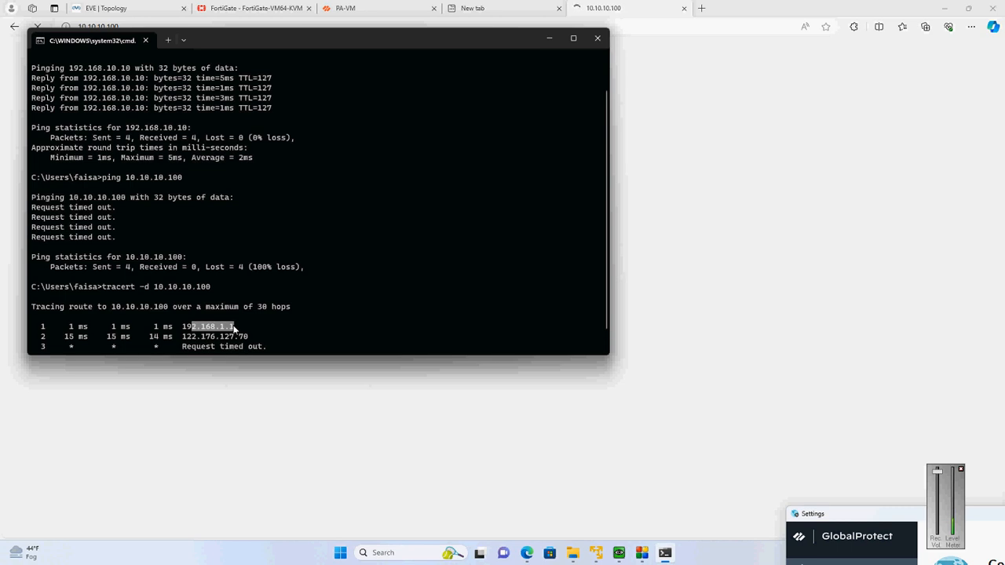
# Switch to PA-VM and review the agent and authentication settings of the Firewall-Lab GlobalProtect portal, leaving them without saving
pyautogui.click(349, 7)
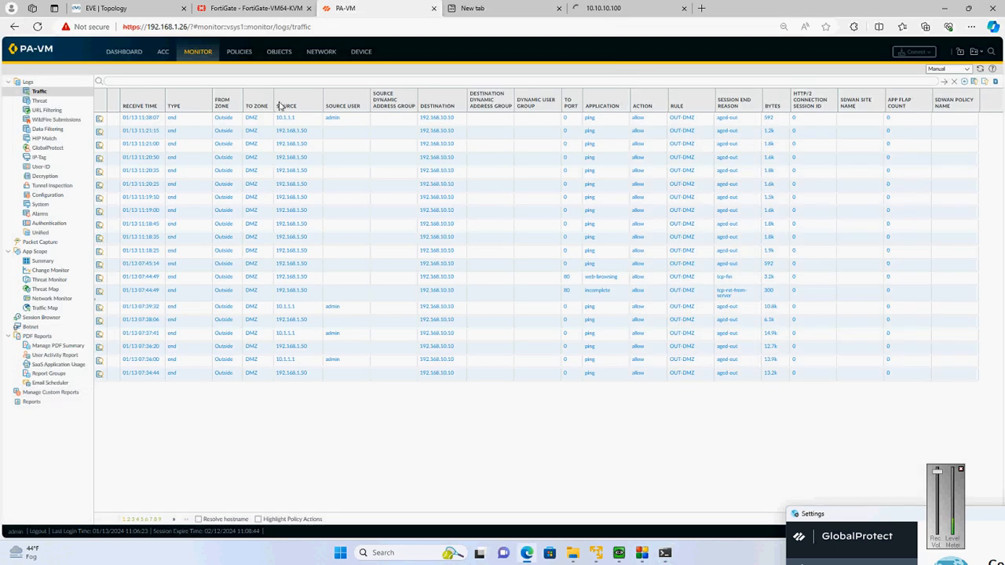
pyautogui.click(325, 53)
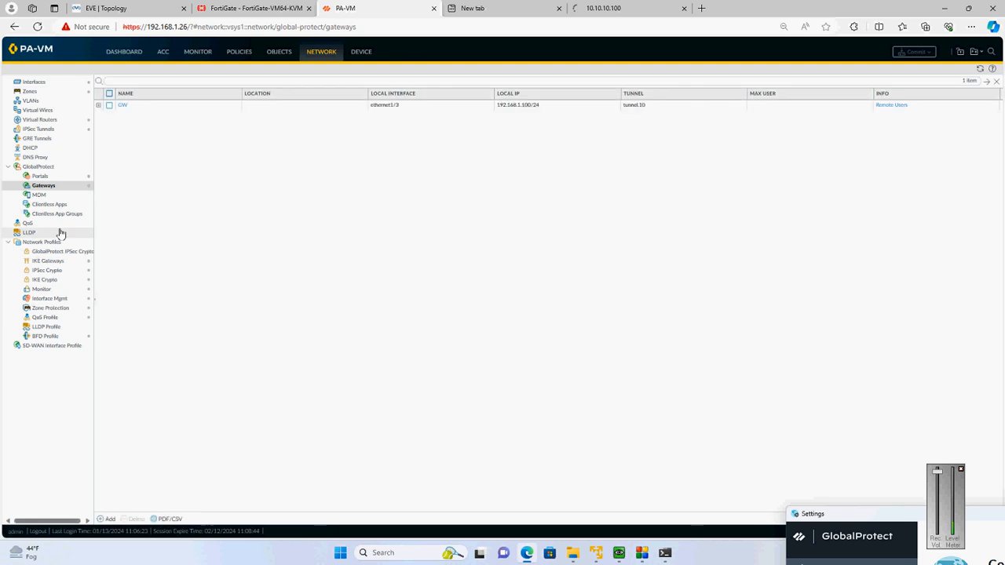
pyautogui.click(49, 186)
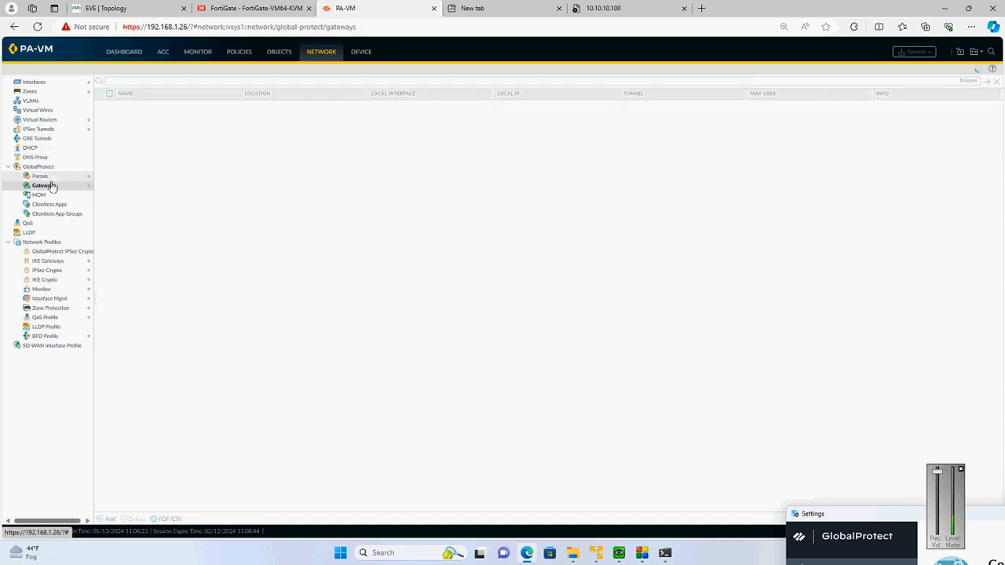
pyautogui.click(41, 176)
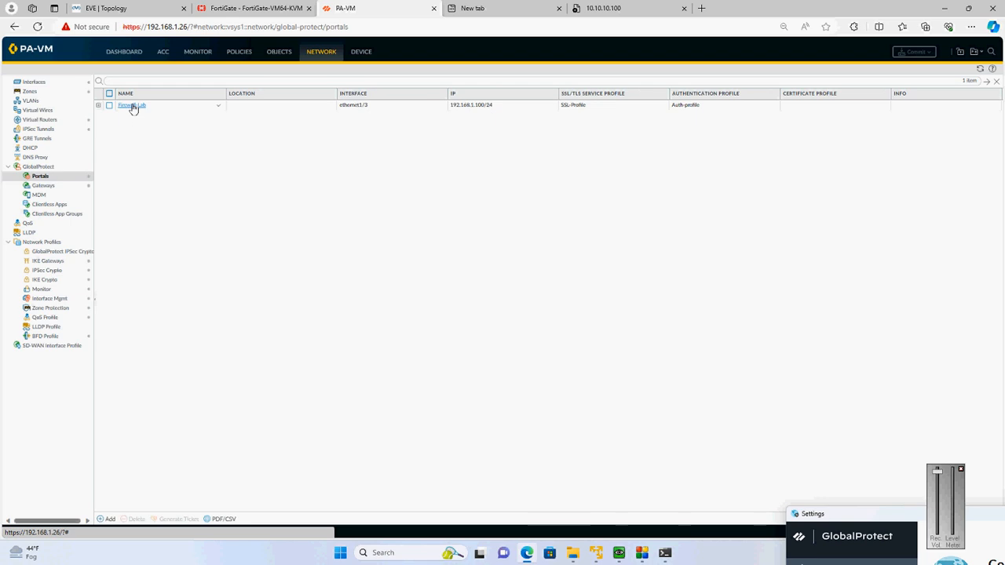
pyautogui.click(132, 105)
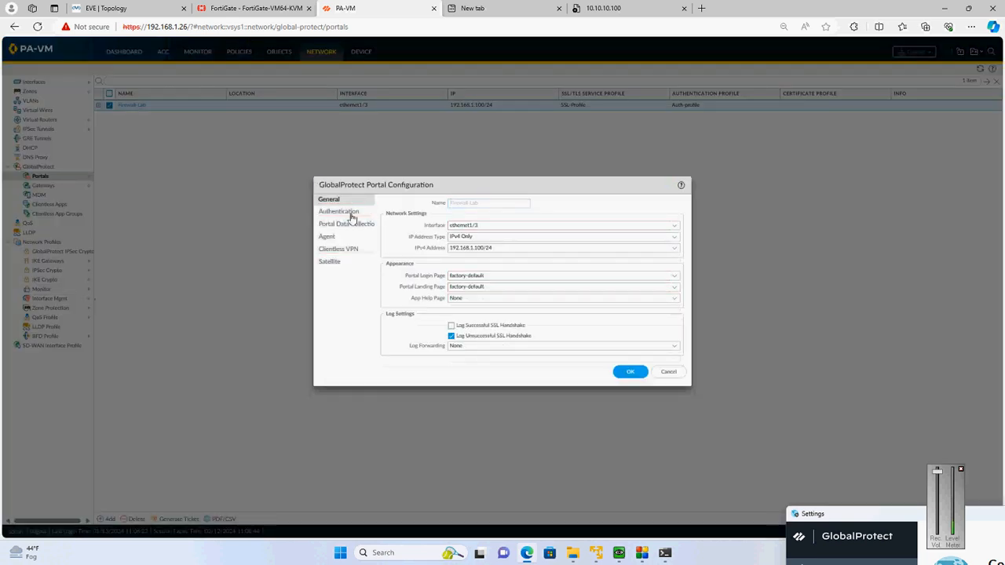
pyautogui.click(329, 236)
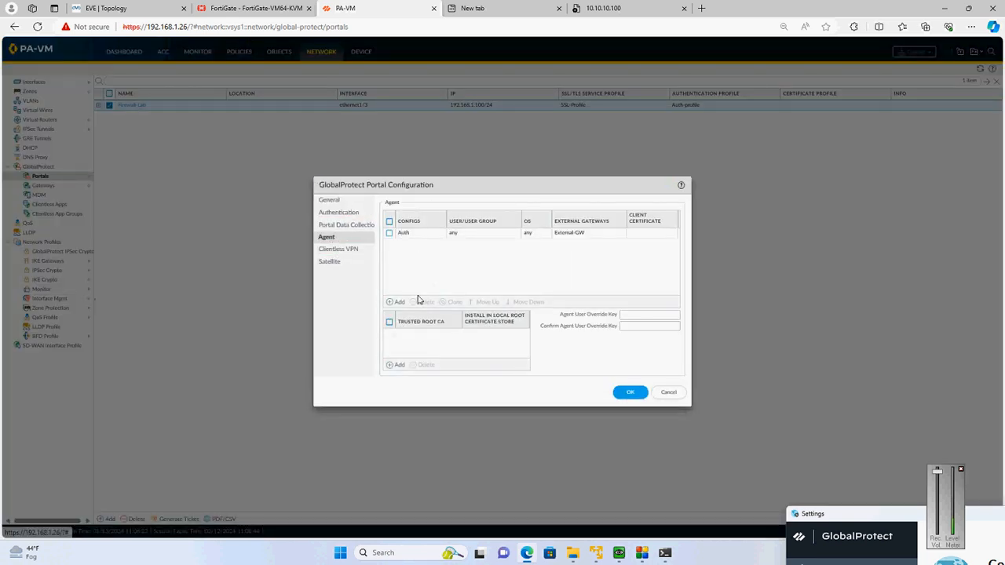
pyautogui.click(395, 234)
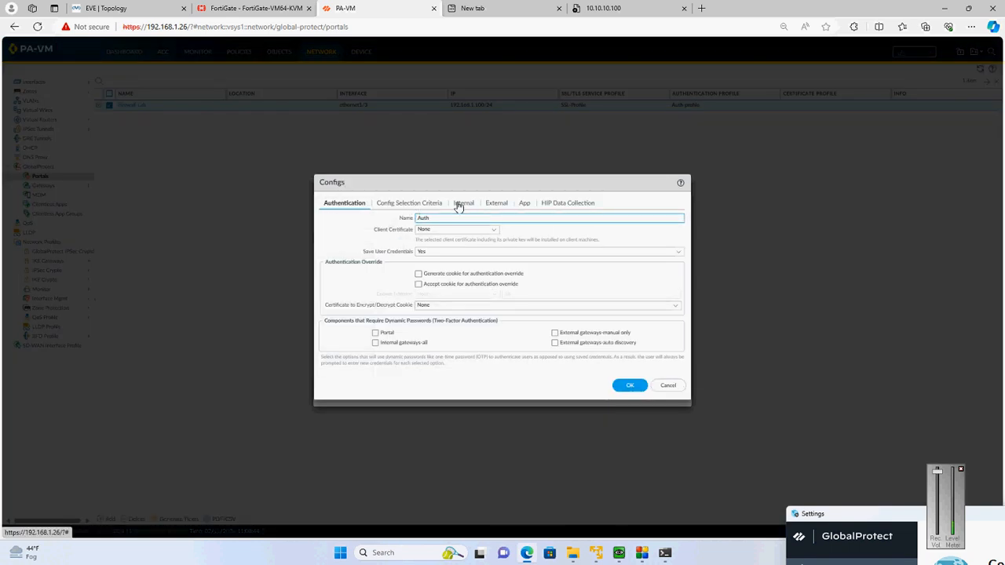
pyautogui.click(667, 385)
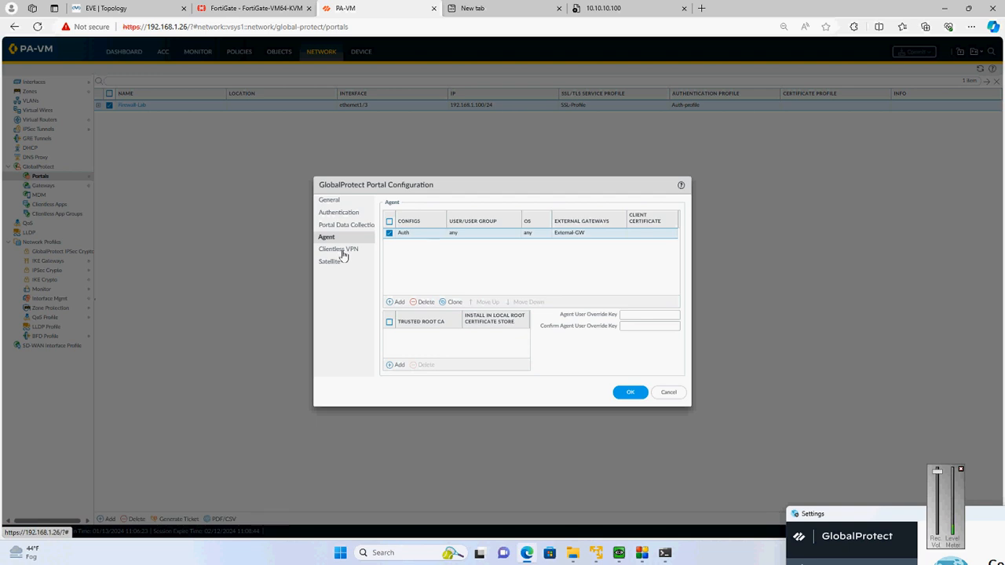
pyautogui.click(339, 213)
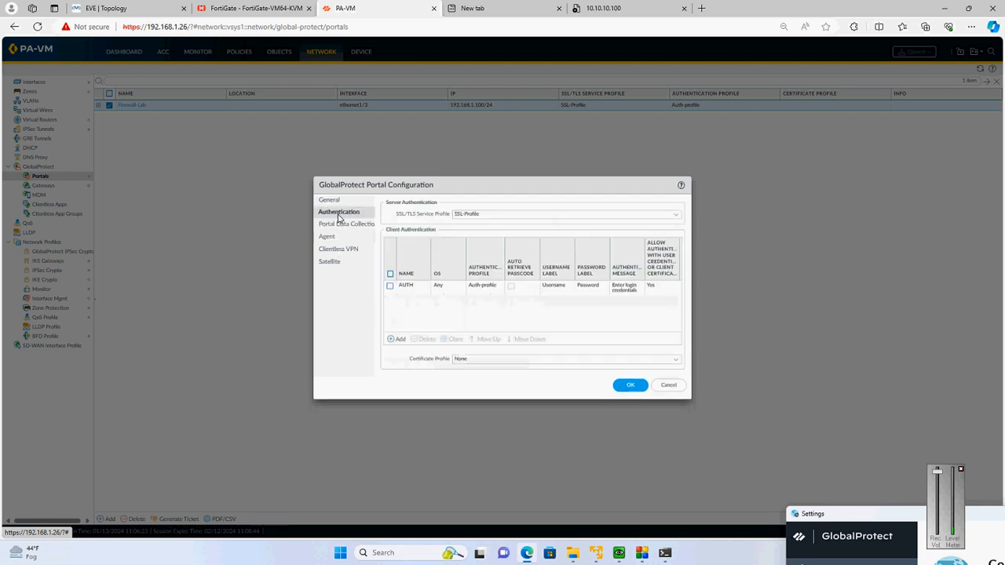
pyautogui.click(666, 385)
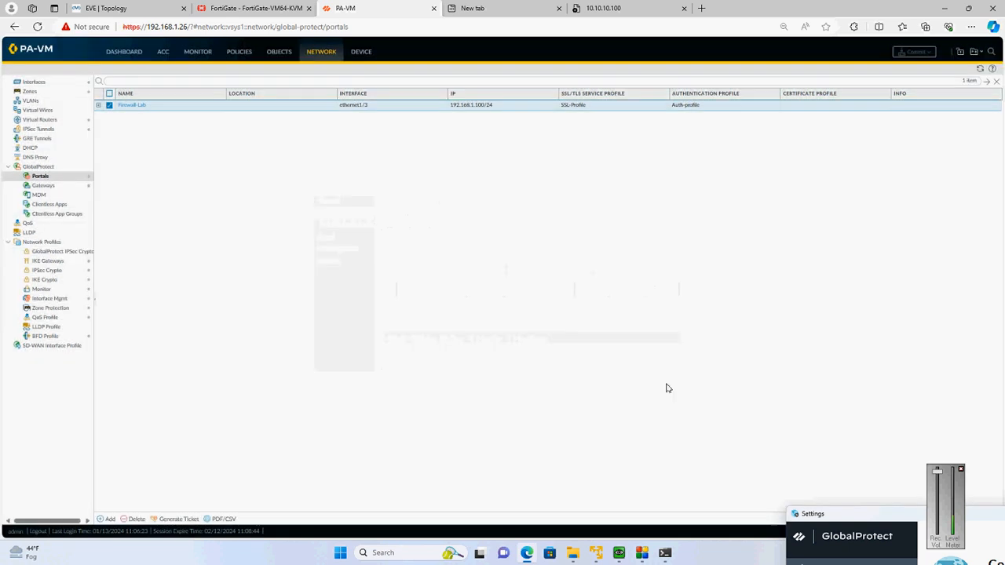
# Open the split tunnel access routes of the client settings entry "config" in the GlobalProtect gateway GW
pyautogui.click(35, 186)
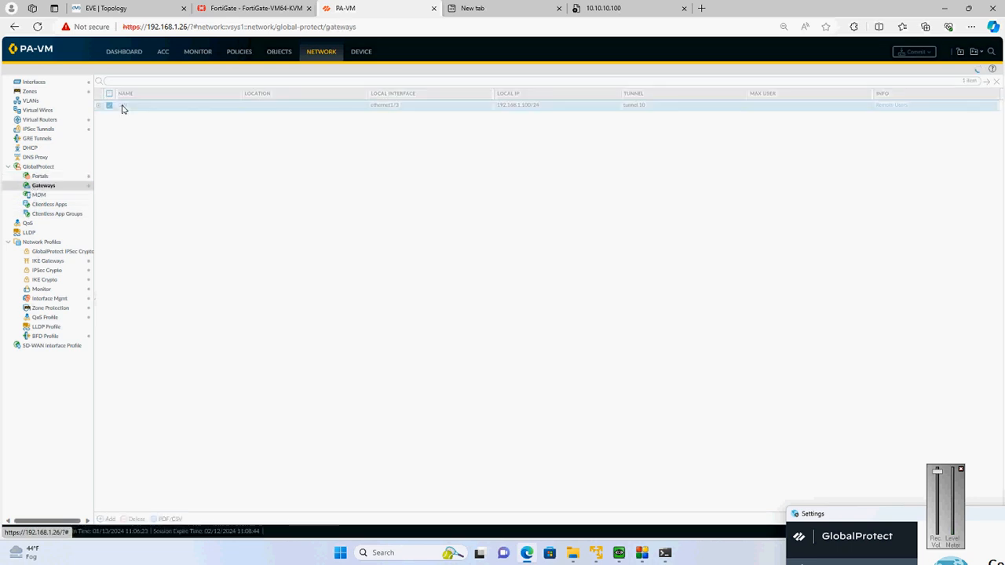
pyautogui.click(122, 107)
pyautogui.click(323, 206)
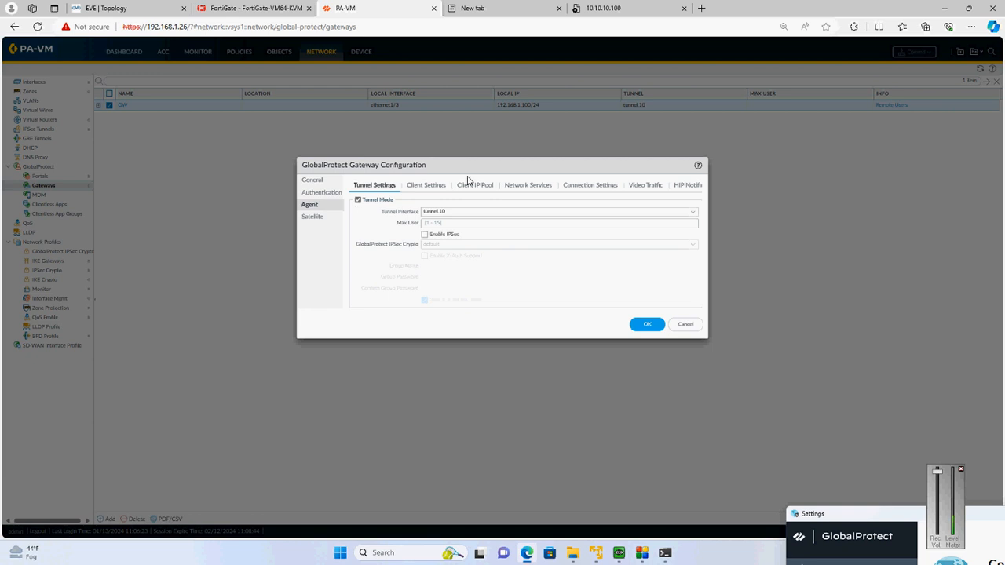
pyautogui.click(416, 189)
pyautogui.click(369, 245)
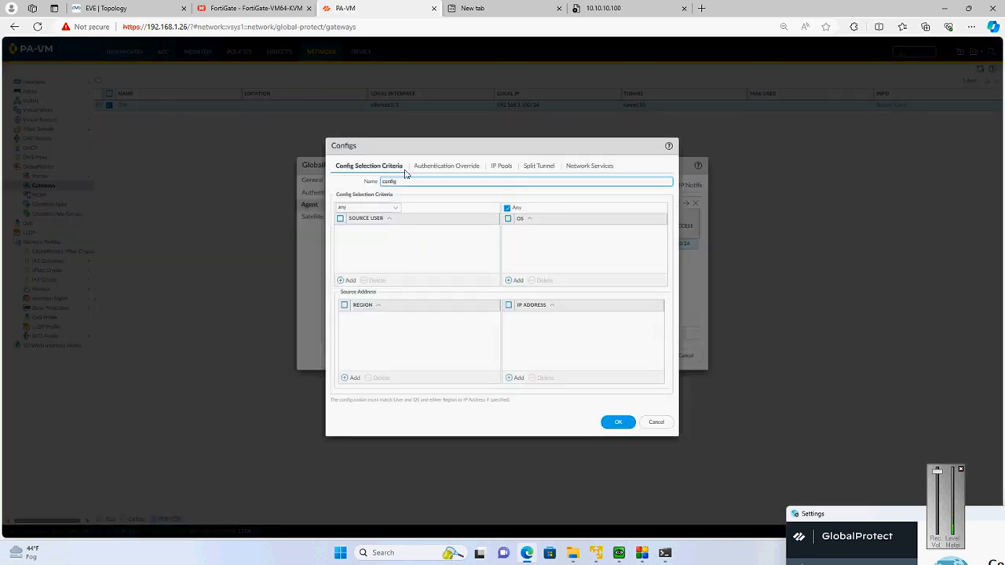
pyautogui.click(526, 169)
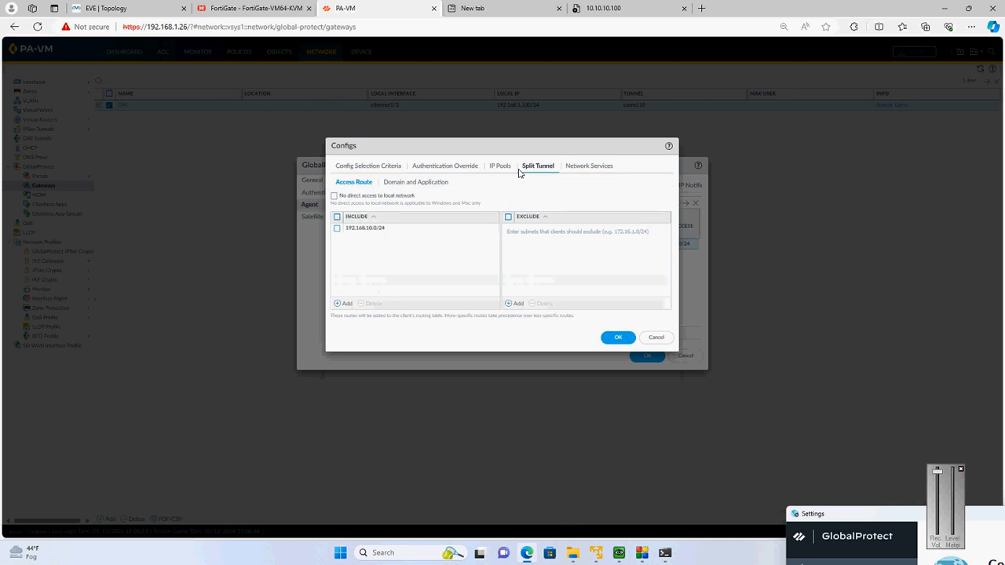
# Add 10.10.10.0/24 to the split tunnel's included access routes
pyautogui.click(348, 304)
pyautogui.write('1')
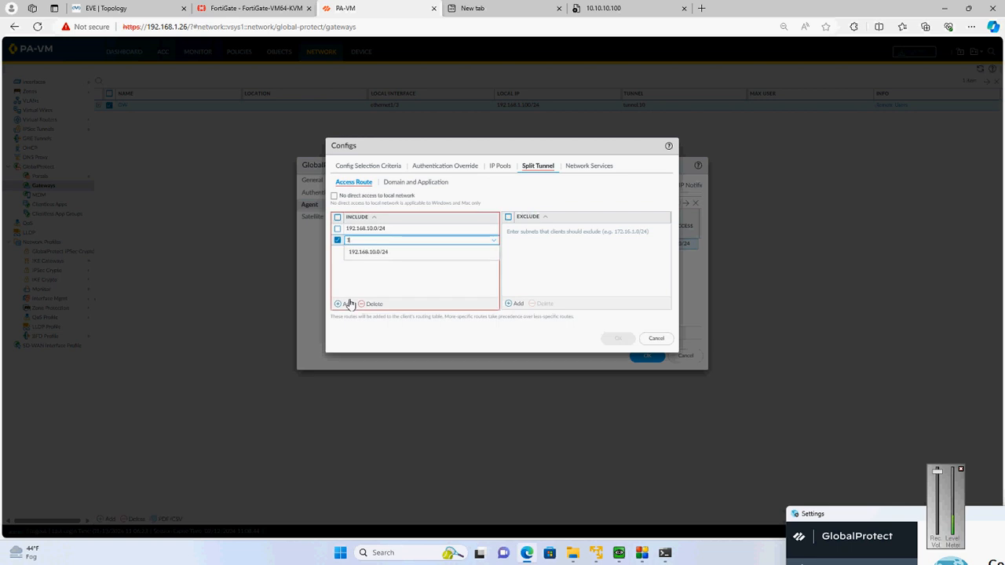
pyautogui.write('0.10.1')
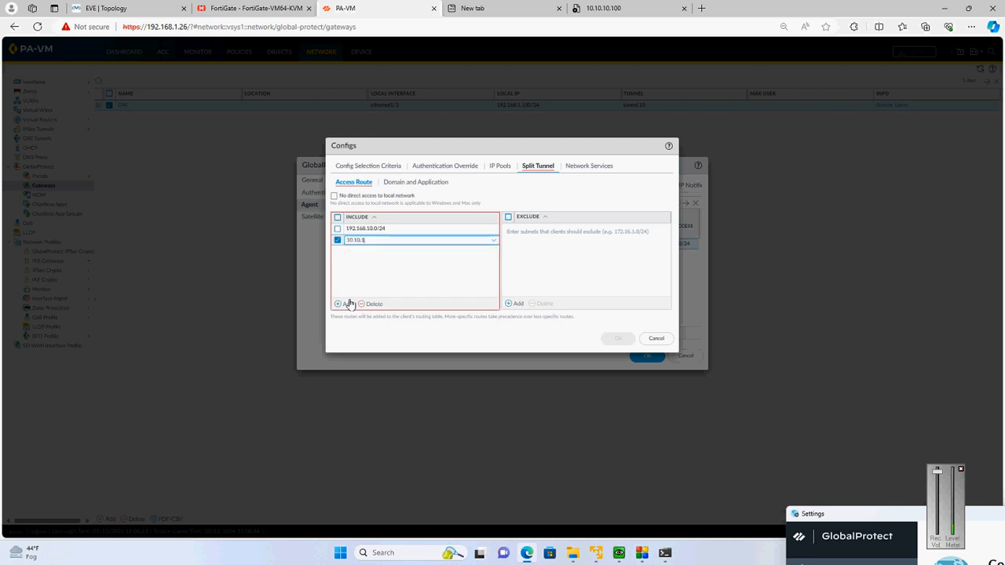
pyautogui.write('.0/24')
pyautogui.click(537, 280)
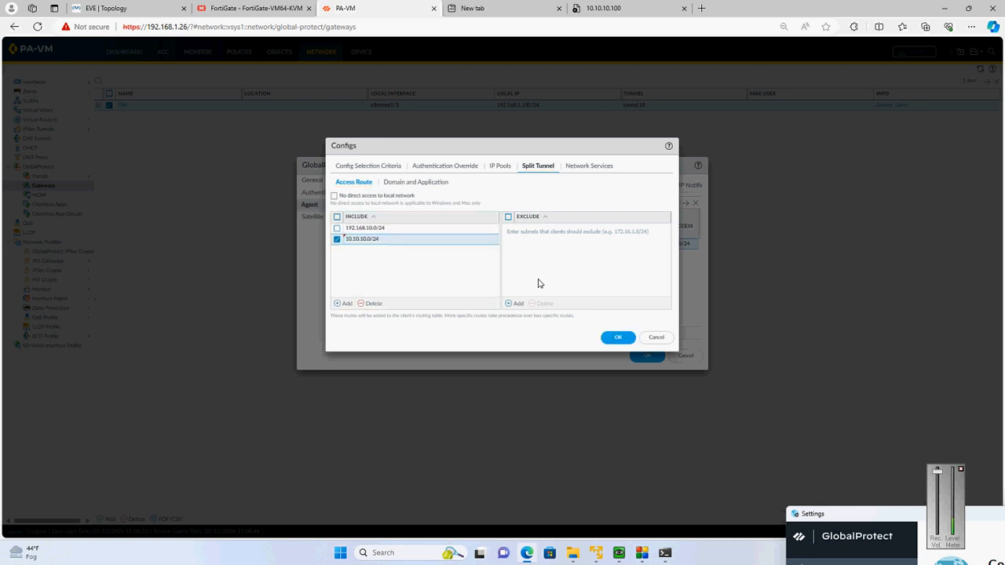
# Save the client config and the GW gateway configuration, and commit the changes to the firewall
pyautogui.click(610, 339)
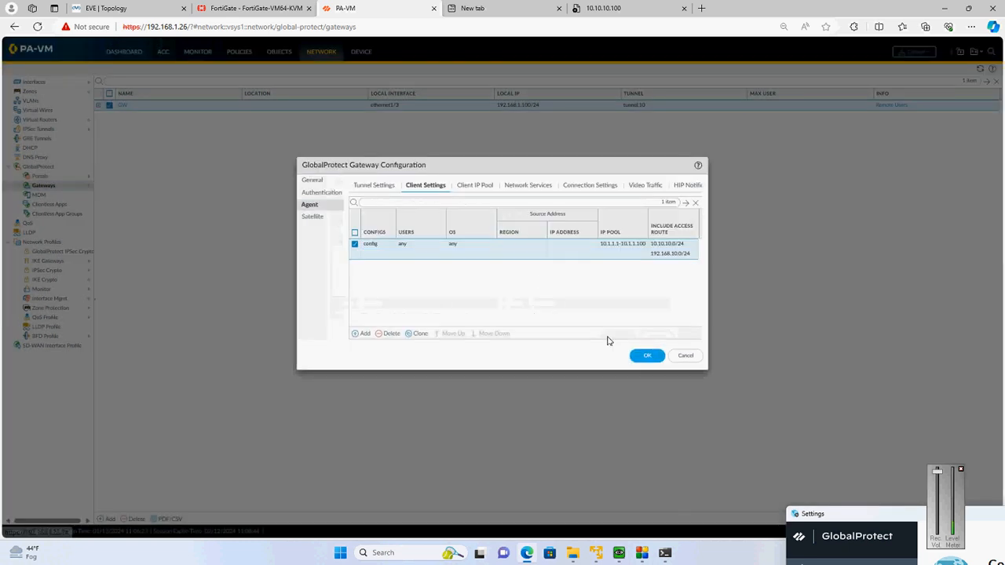
pyautogui.click(639, 356)
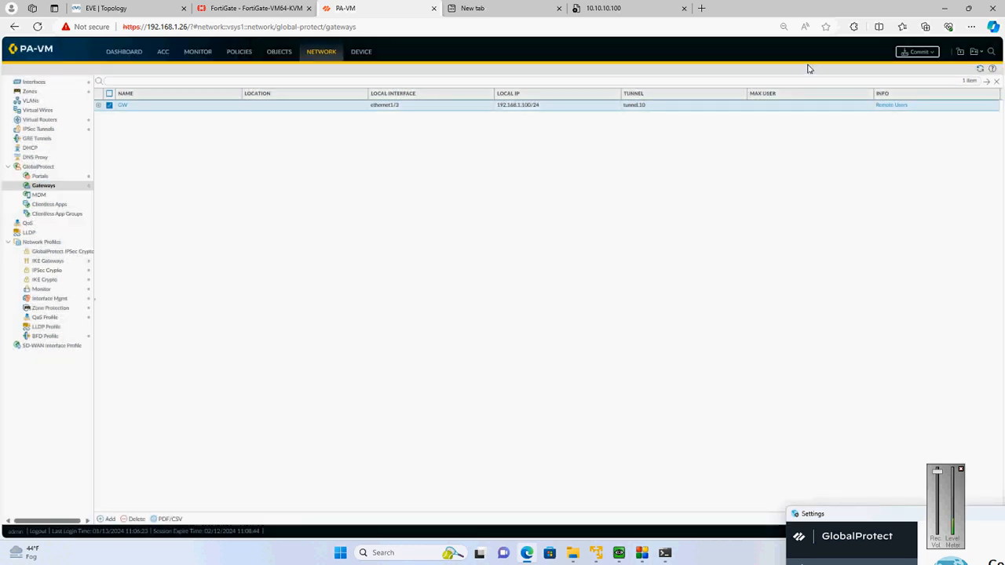
pyautogui.click(918, 58)
pyautogui.click(590, 391)
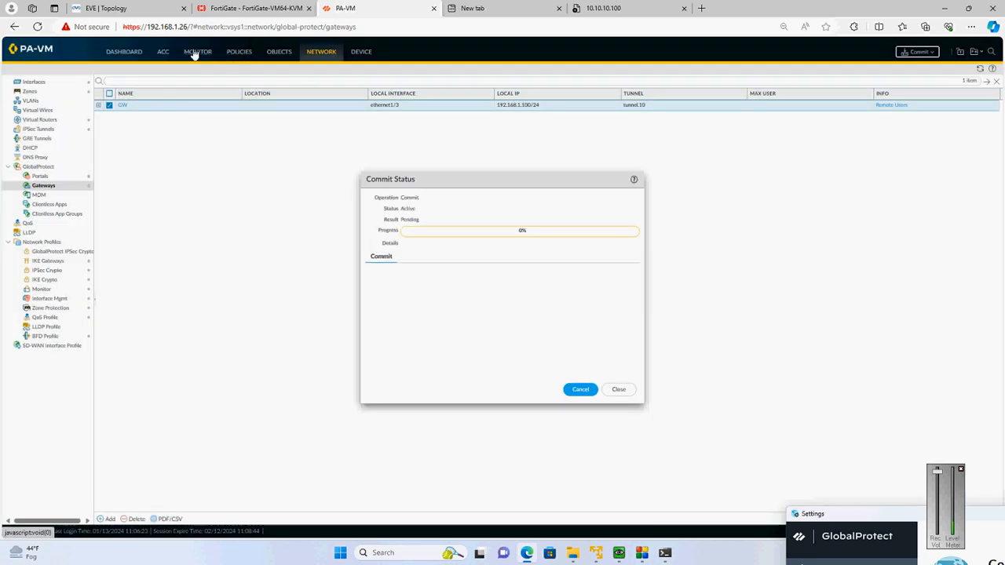
# Check the Palo Alto's IPSec tunnel status, moving the Commit Status window aside, and review the tunnel's path in the EVE topology
pyautogui.click(48, 138)
pyautogui.click(38, 128)
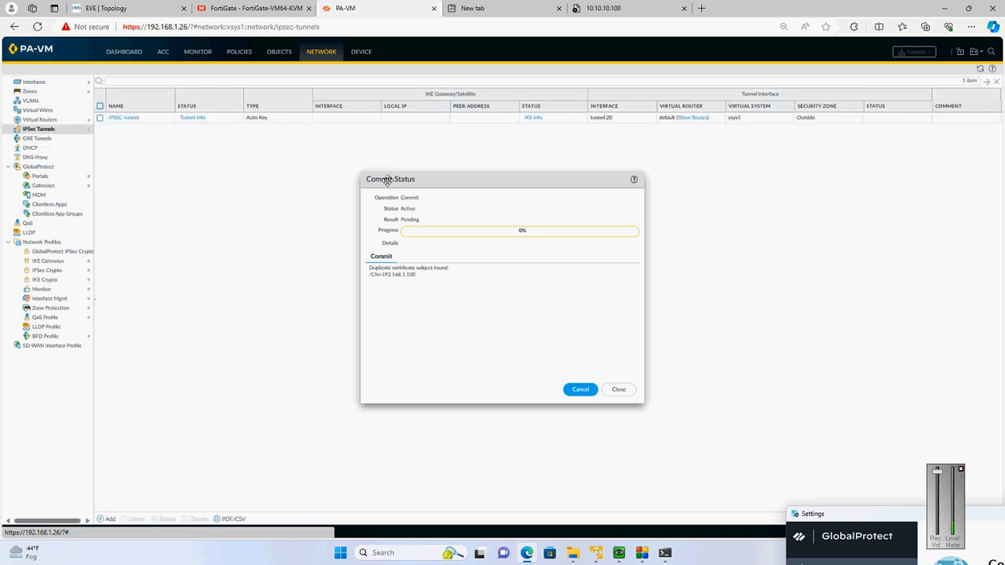
pyautogui.moveTo(425, 179); pyautogui.dragTo(459, 291)
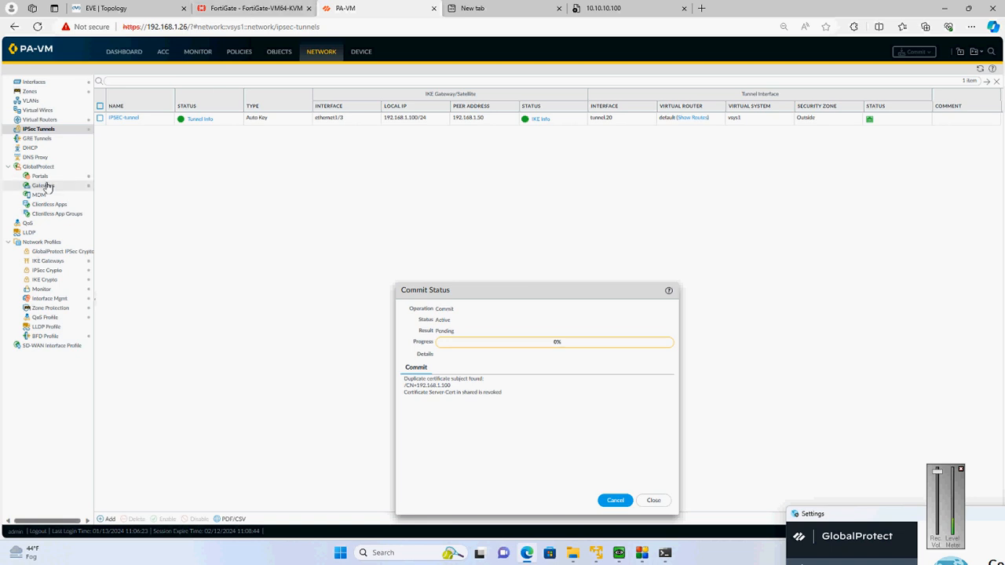
pyautogui.click(235, 9)
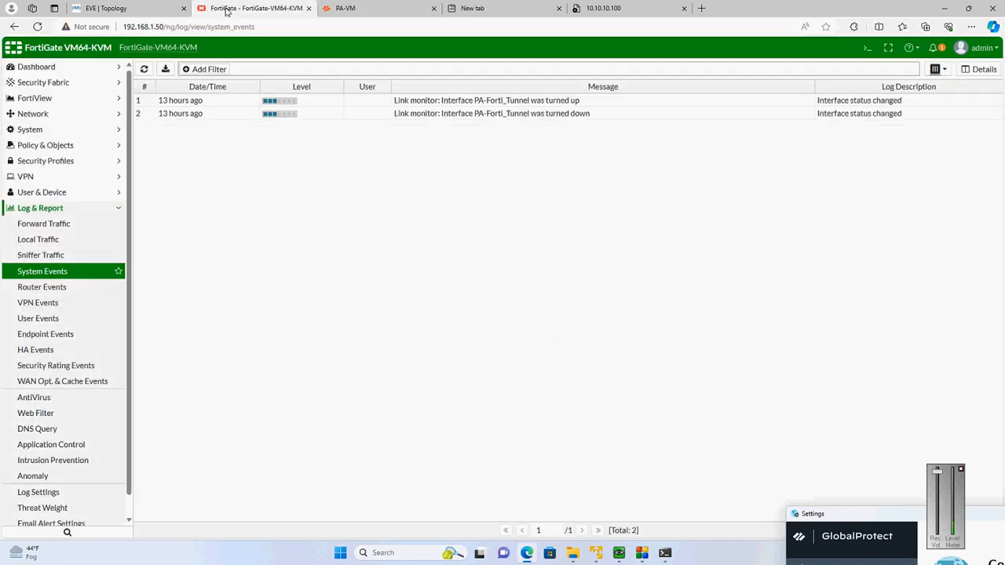
pyautogui.click(152, 6)
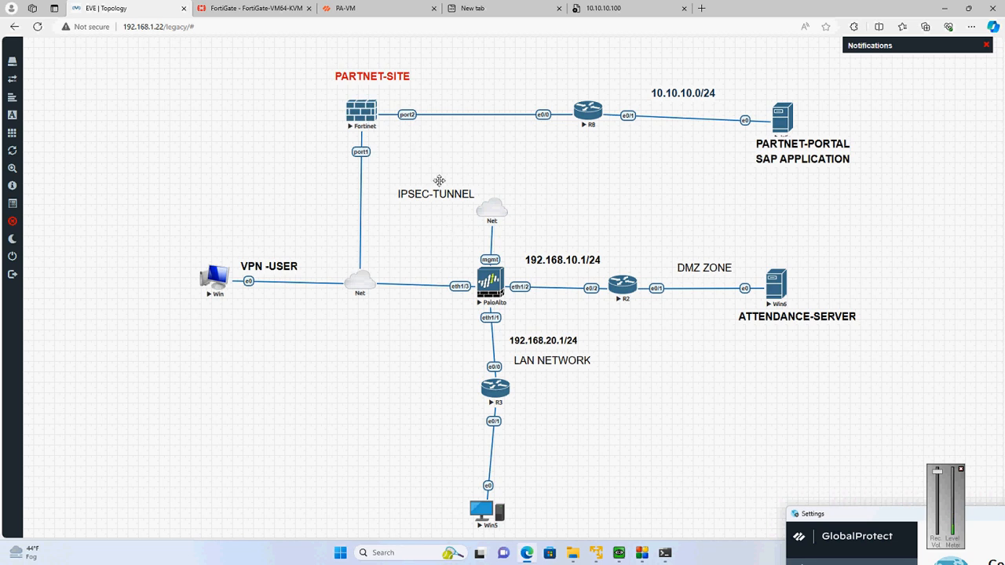
pyautogui.click(374, 8)
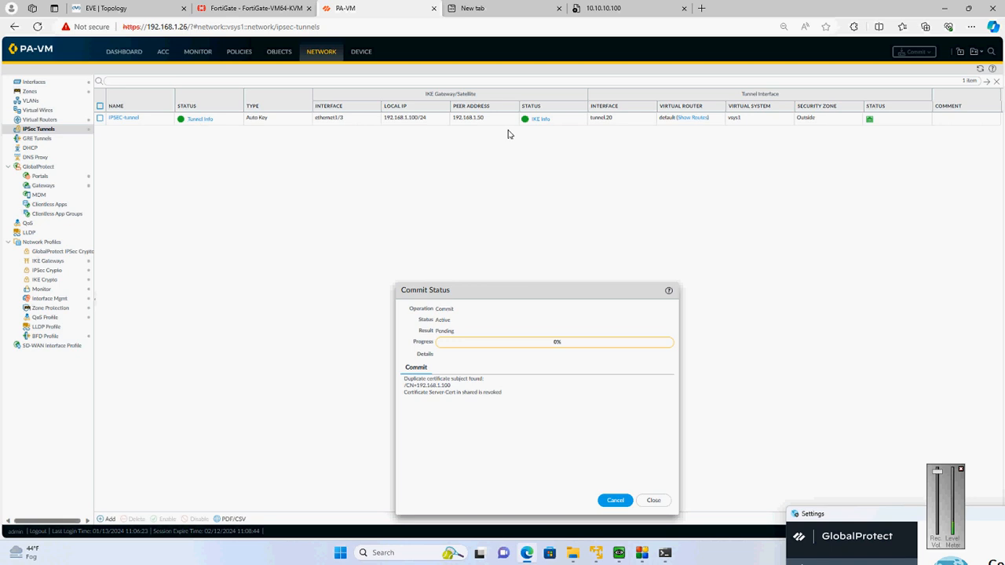
# Switch to the FortiGate and open its IPsec tunnels list, comparing it with the Palo Alto's tunnel status
pyautogui.click(254, 8)
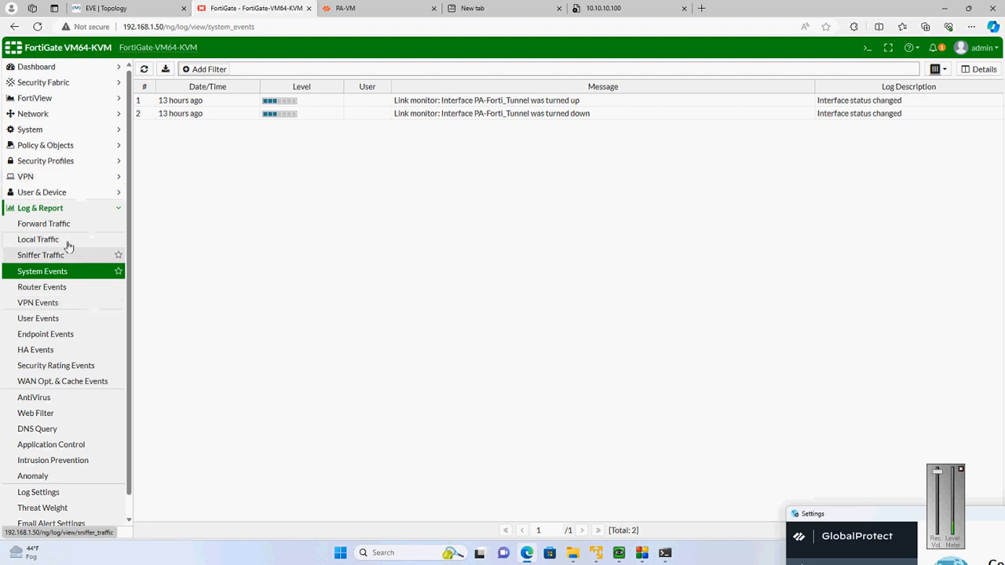
pyautogui.click(67, 180)
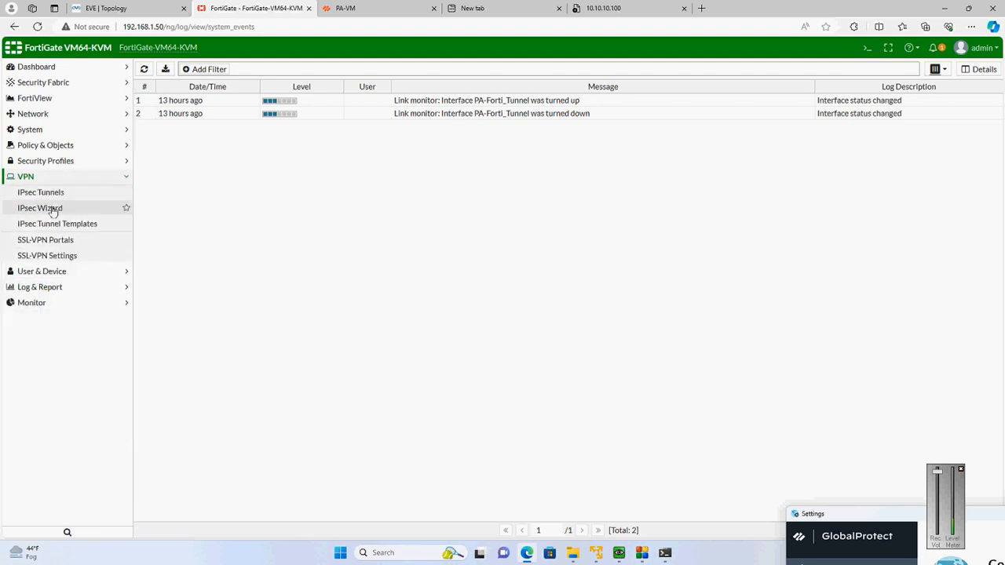
pyautogui.click(49, 198)
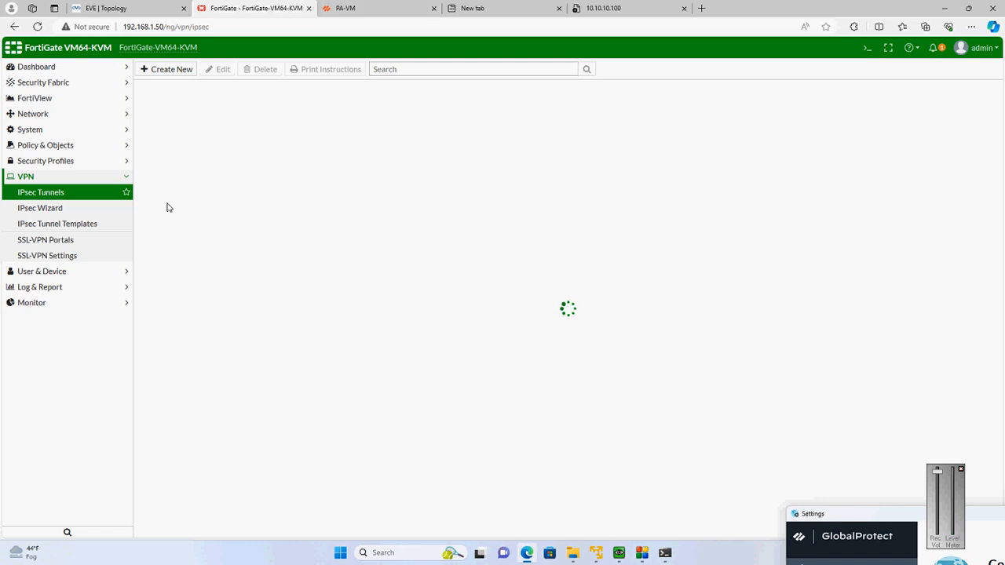
pyautogui.click(327, 7)
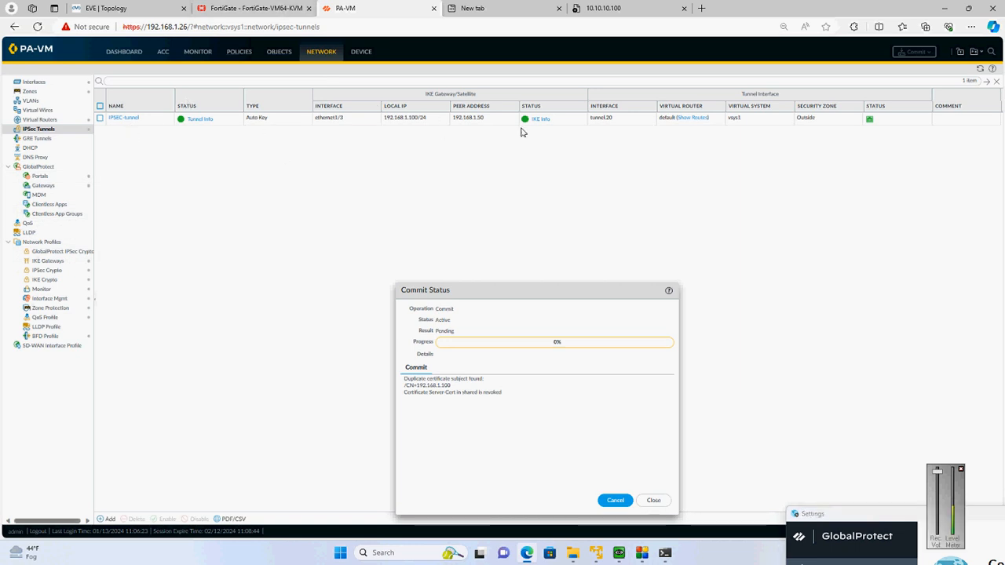
pyautogui.click(209, 7)
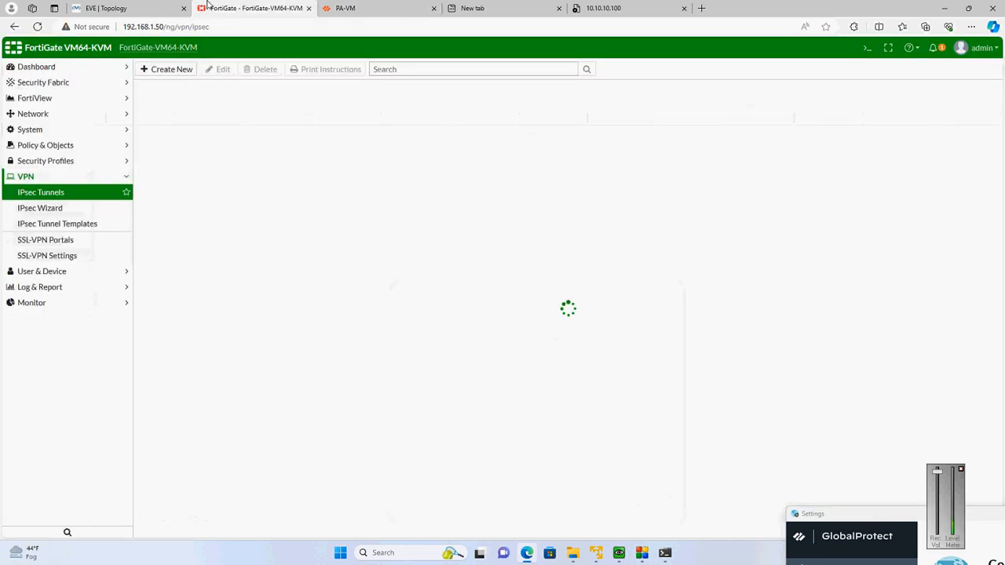
pyautogui.click(345, 8)
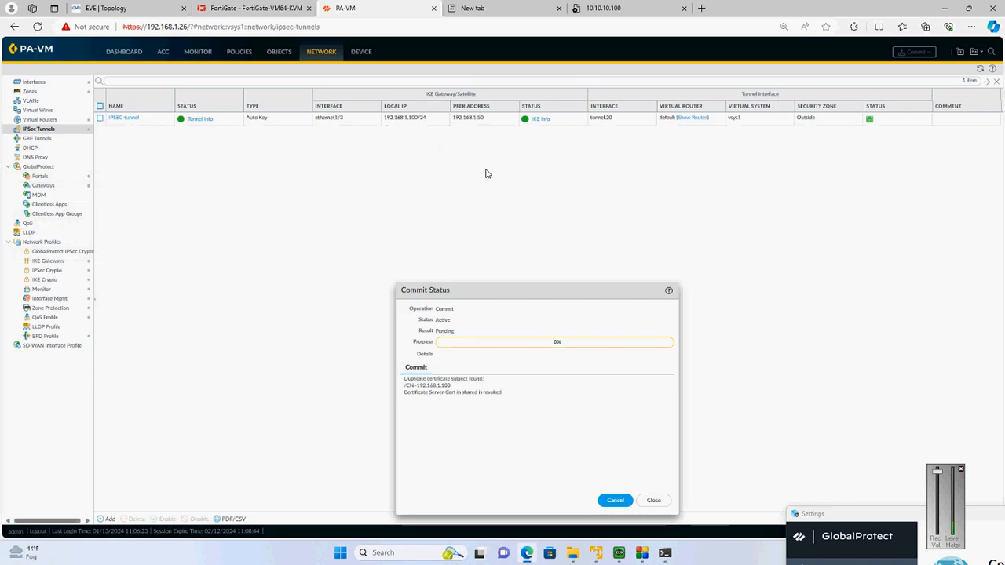
pyautogui.click(262, 14)
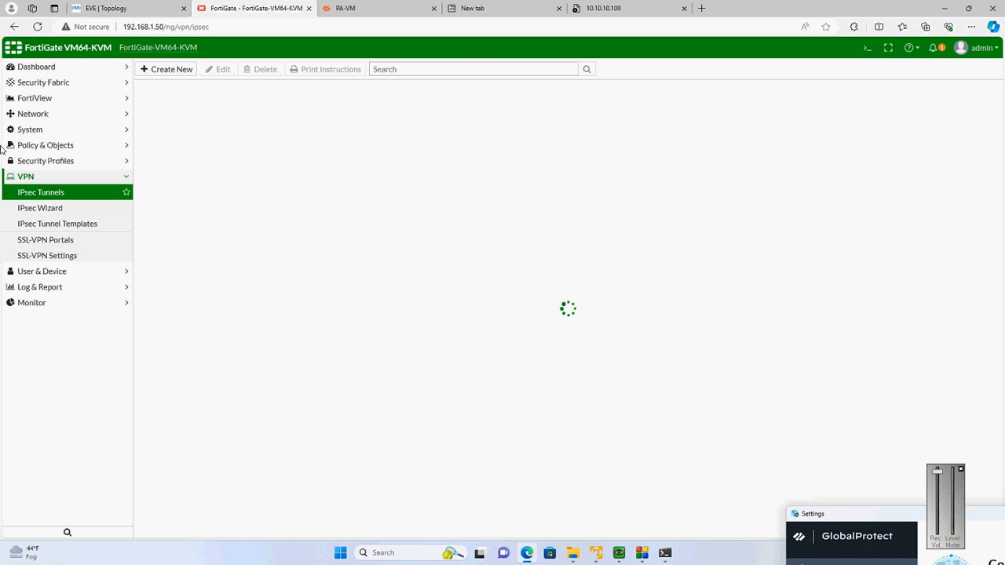
# Reload the FortiGate's IPsec tunnels list by visiting other VPN pages and returning, and check the PA-Forti_Tunnel status
pyautogui.click(69, 208)
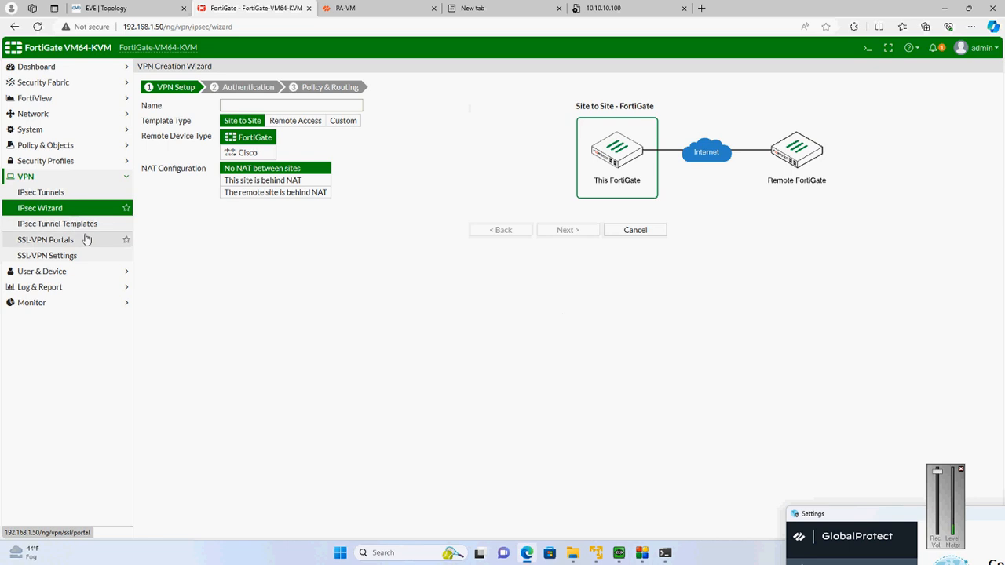
pyautogui.click(86, 240)
pyautogui.click(82, 226)
pyautogui.click(41, 193)
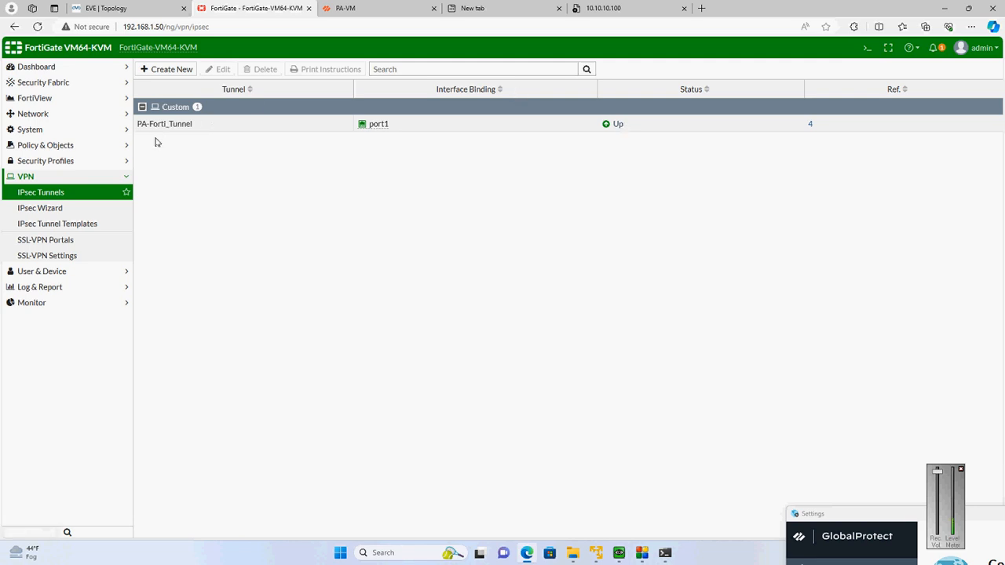
# Return to PA-VM, wait for the commit to finish and close the Commit Status window
pyautogui.click(388, 7)
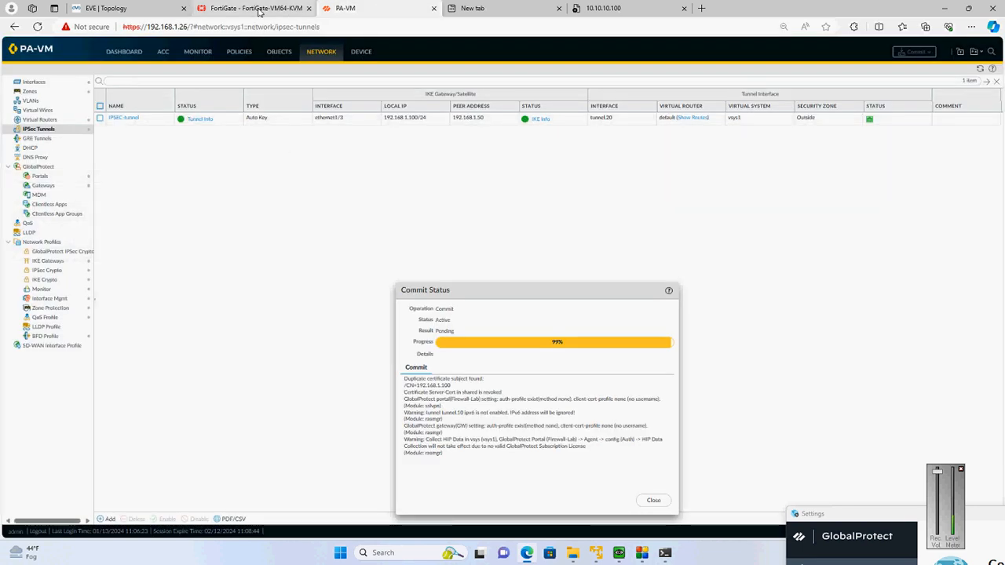
pyautogui.moveTo(259, 11)
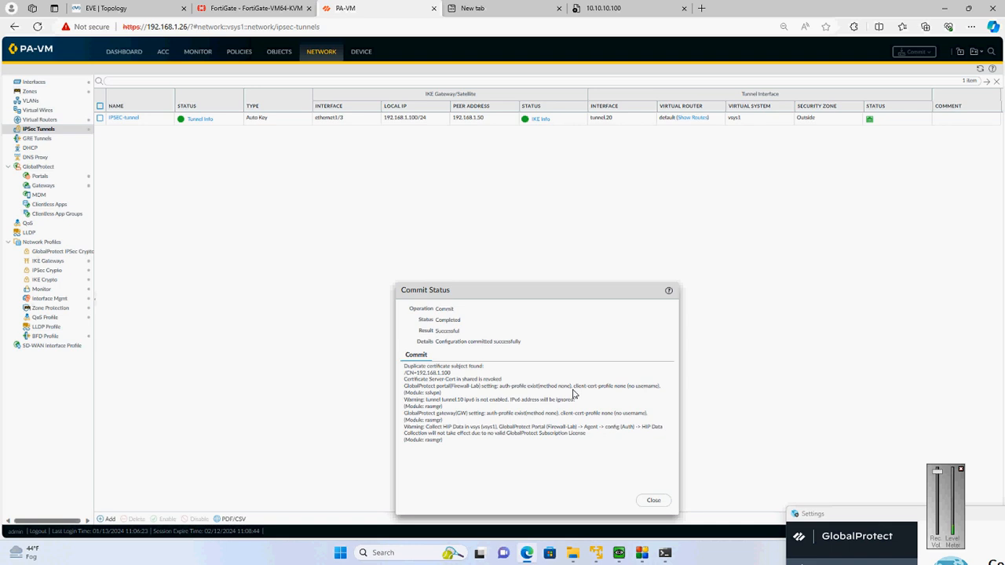
pyautogui.click(658, 501)
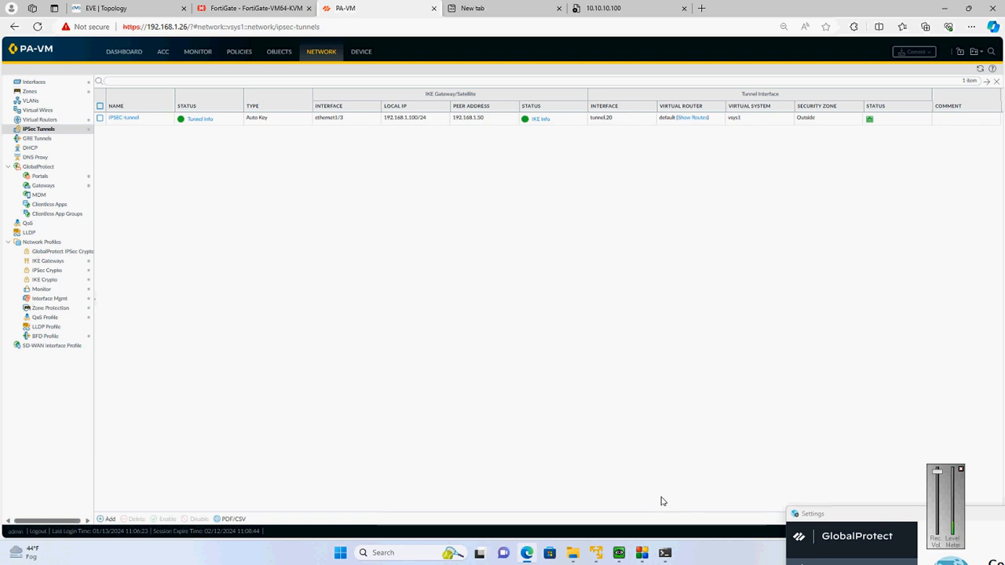
# Switch to the command prompt, stop the running trace and ping 10.10.10.100 twice, interrupting each attempt
pyautogui.click(665, 553)
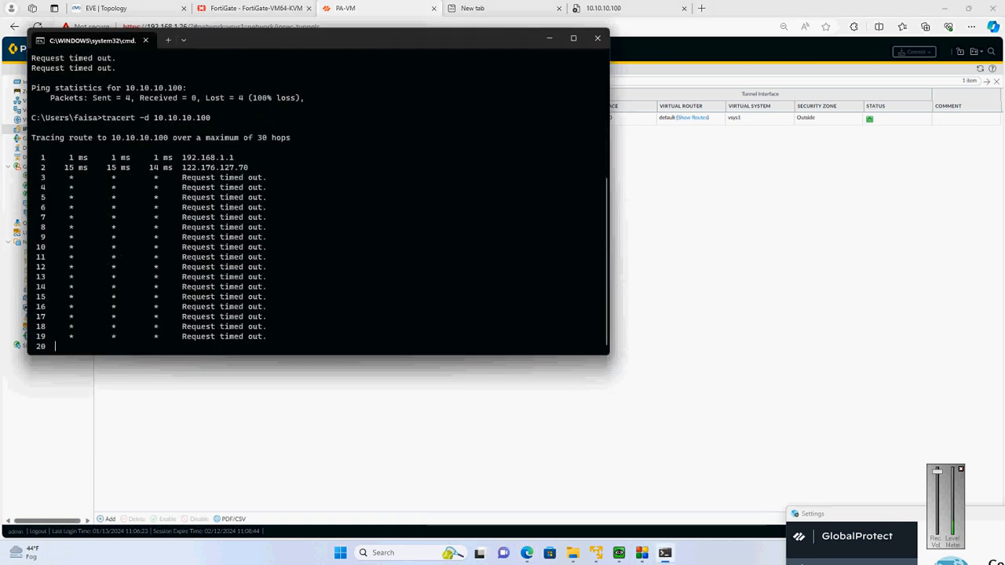
pyautogui.hotkey('ctrl', 'c')
pyautogui.press('Up')
pyautogui.press('Up')
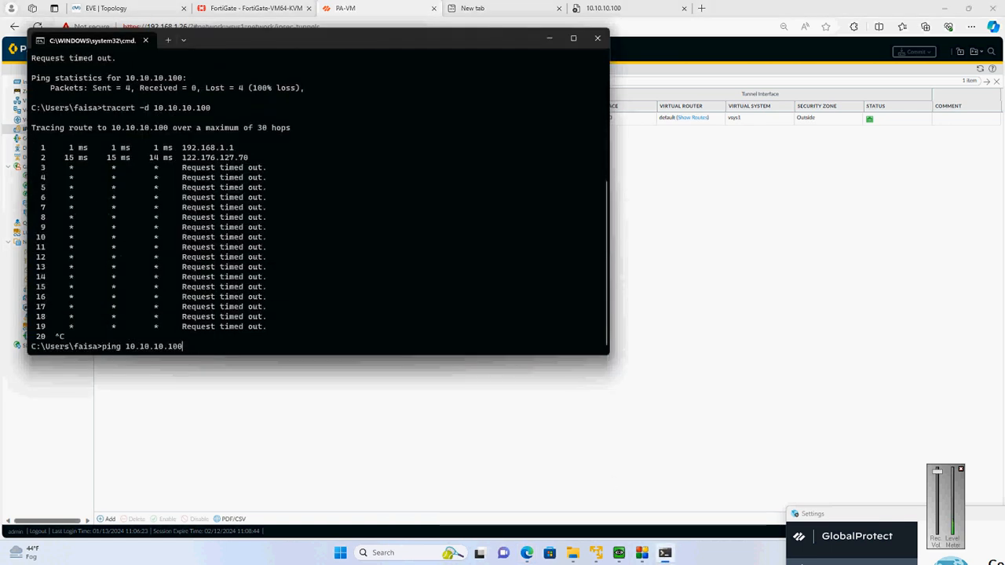
pyautogui.press('Return')
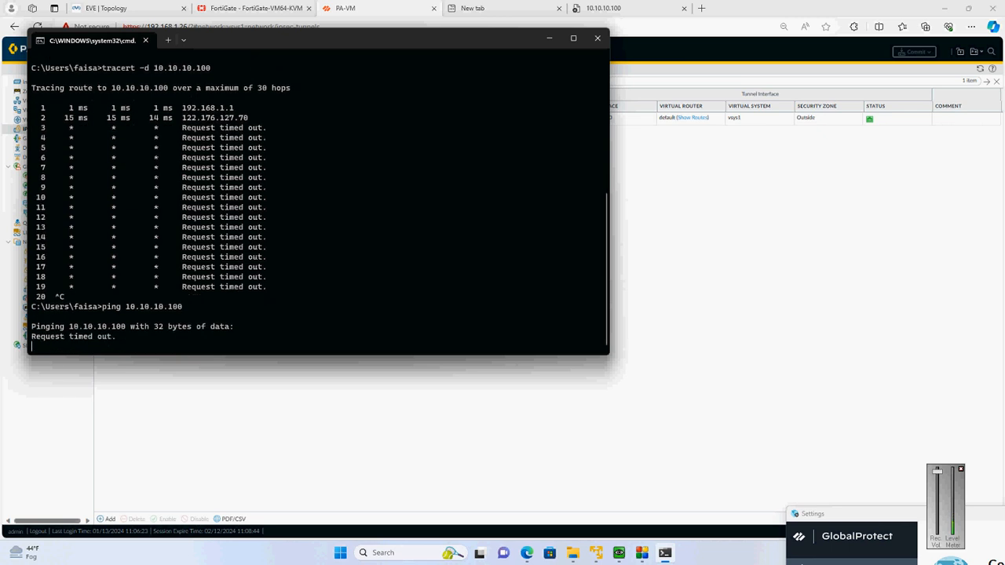
pyautogui.hotkey('ctrl', 'c')
pyautogui.press('Up')
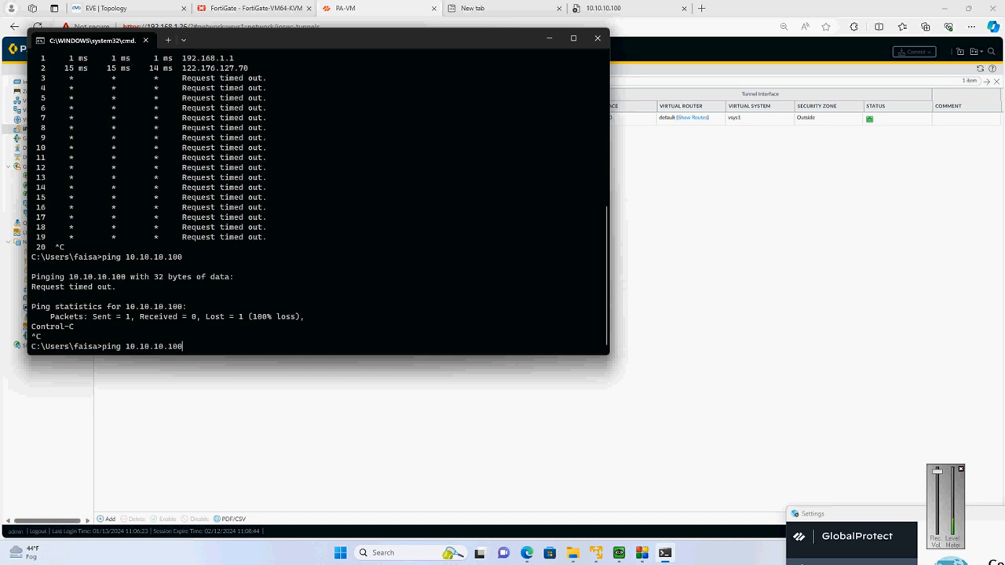
pyautogui.press('Return')
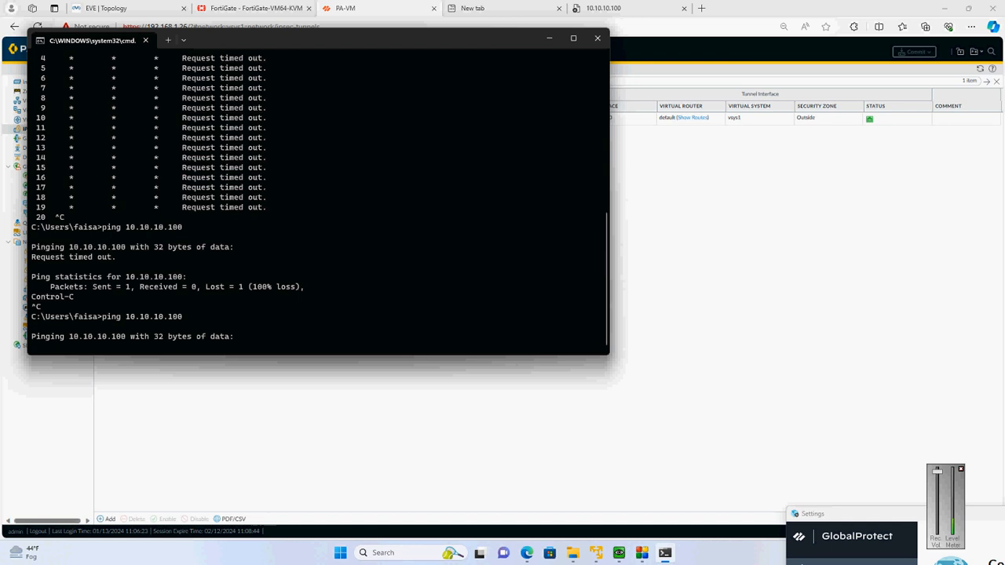
pyautogui.hotkey('ctrl', 'c')
# Discard the recalled command and trace the route to the partner-portal server with tracert -d 10.10.10.100
pyautogui.press('Up')
pyautogui.press('Up')
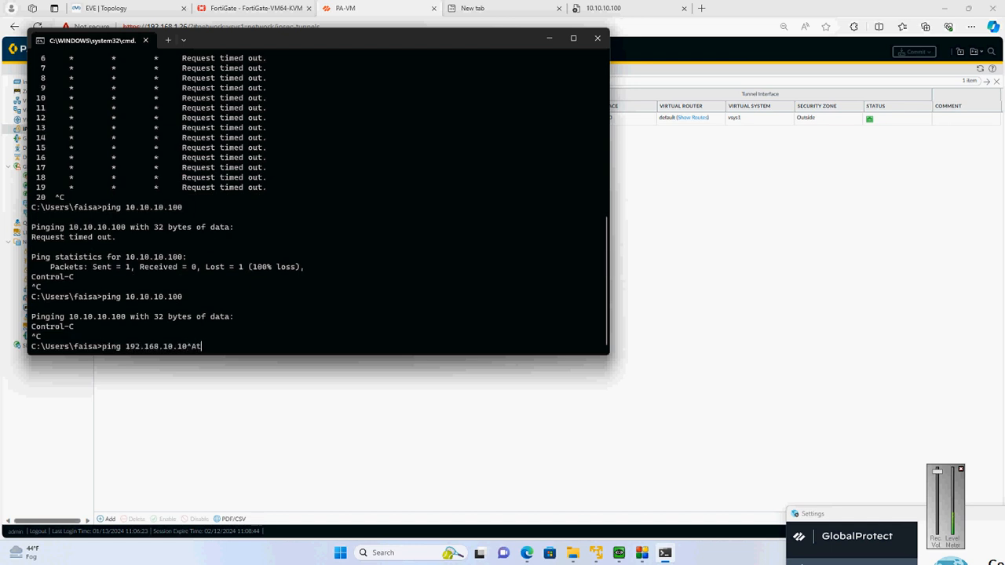
pyautogui.press('Escape')
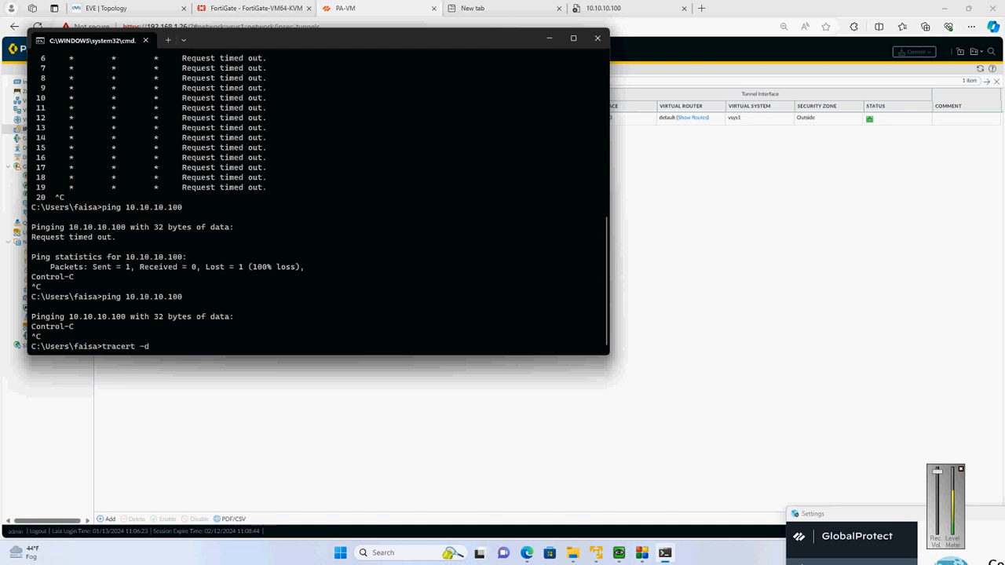
pyautogui.write('10.10.10.100')
pyautogui.press('Return')
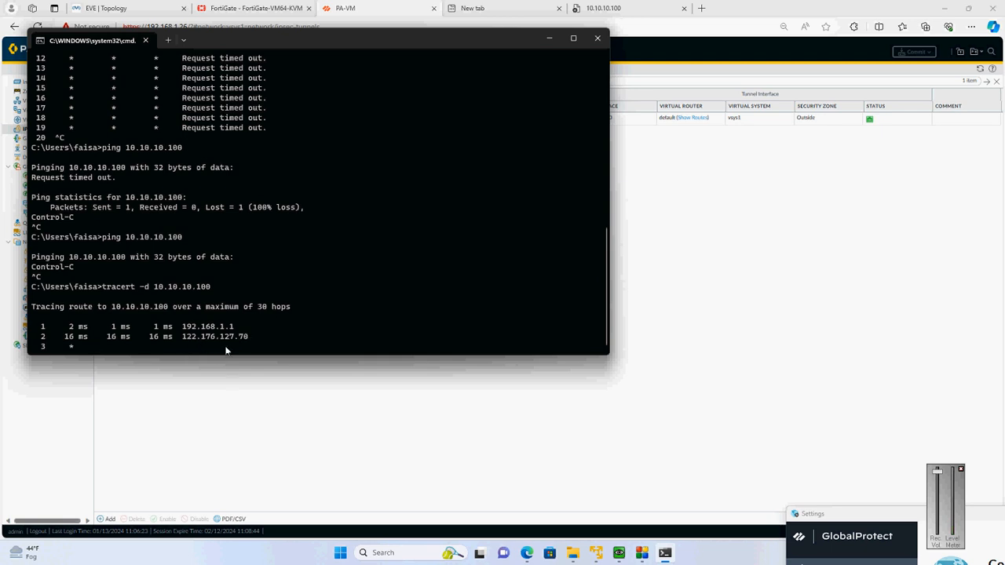
# Switch back to PA-VM, open the traffic log and refresh it several times to look for traffic to 10.10.10.100
pyautogui.click(779, 122)
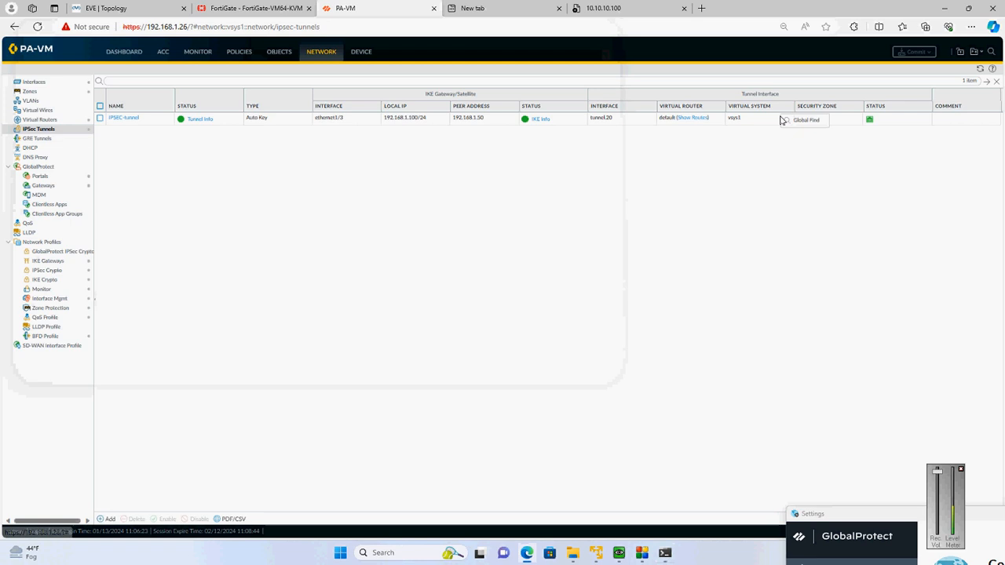
pyautogui.click(209, 52)
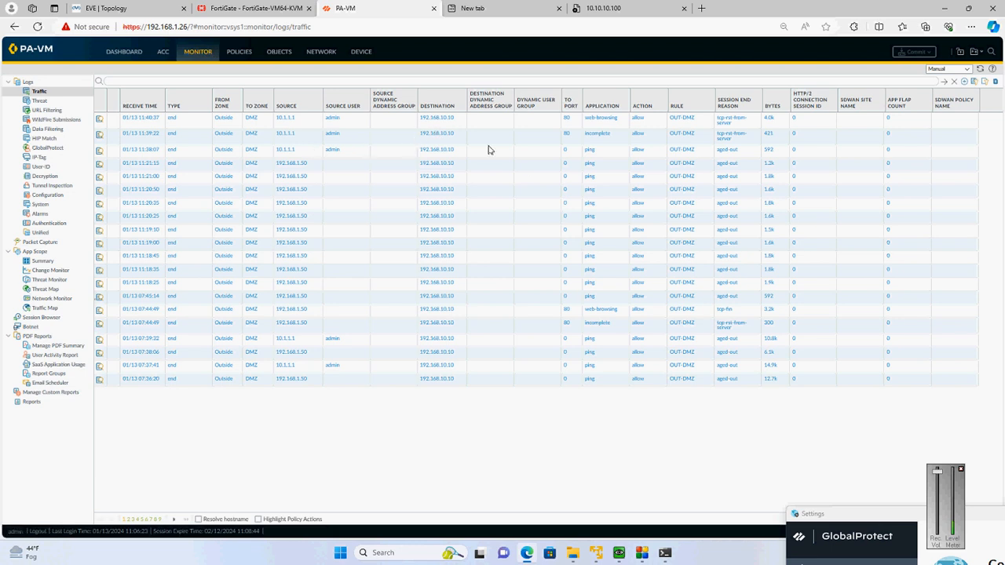
pyautogui.click(945, 84)
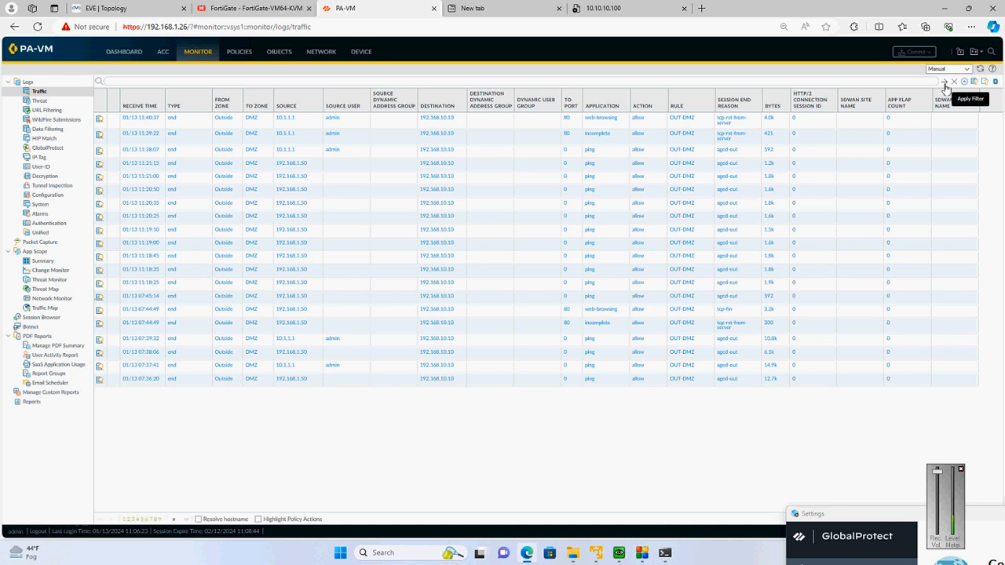
pyautogui.click(946, 85)
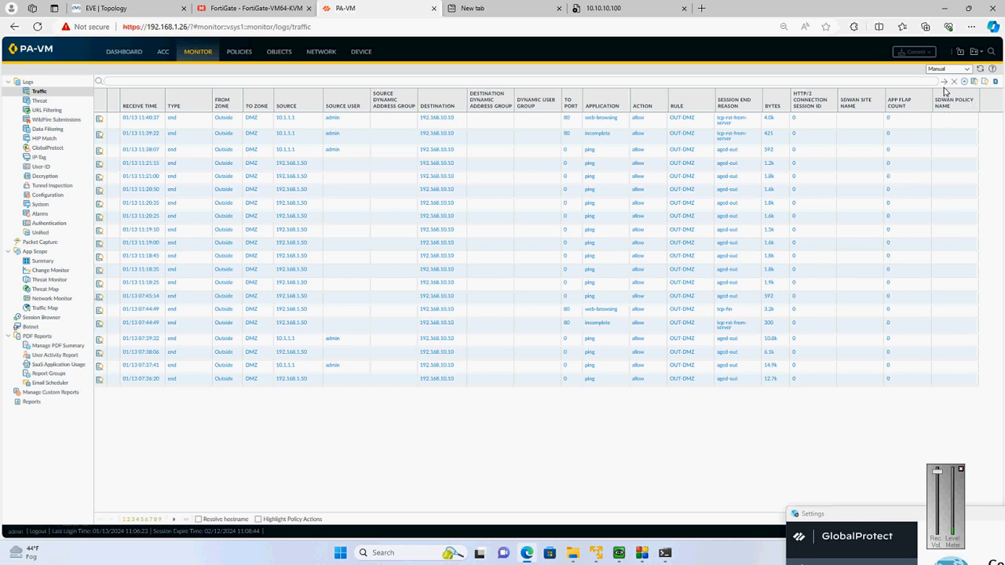
pyautogui.click(945, 82)
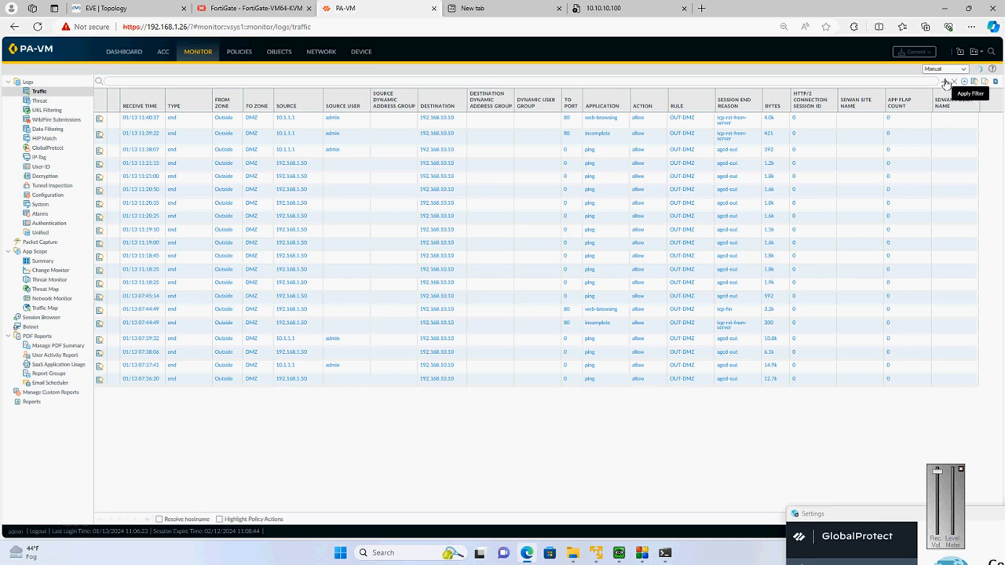
# Open the GW GlobalProtect gateway's client settings and review the split-tunnel access routes of its config entry
pyautogui.click(322, 60)
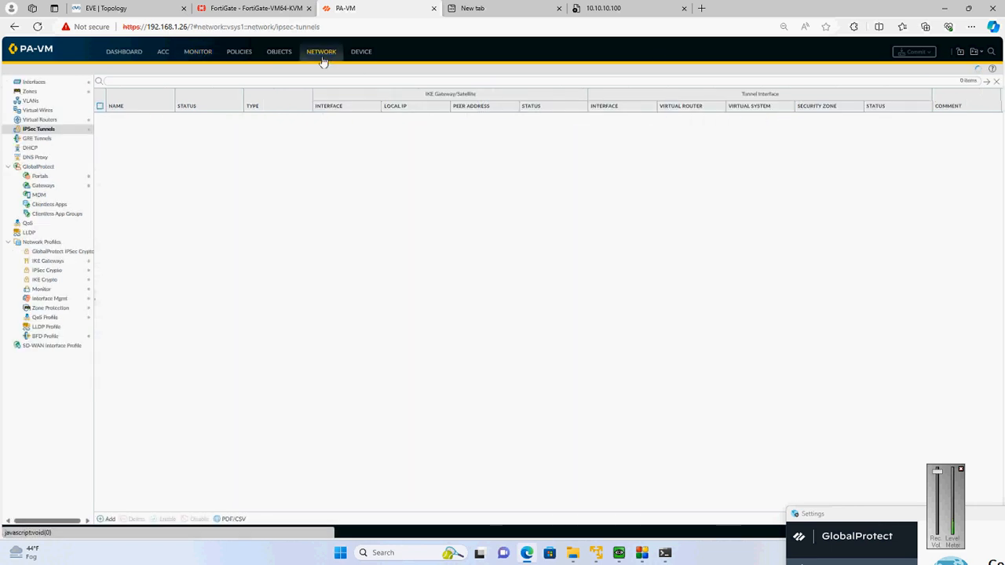
pyautogui.click(58, 178)
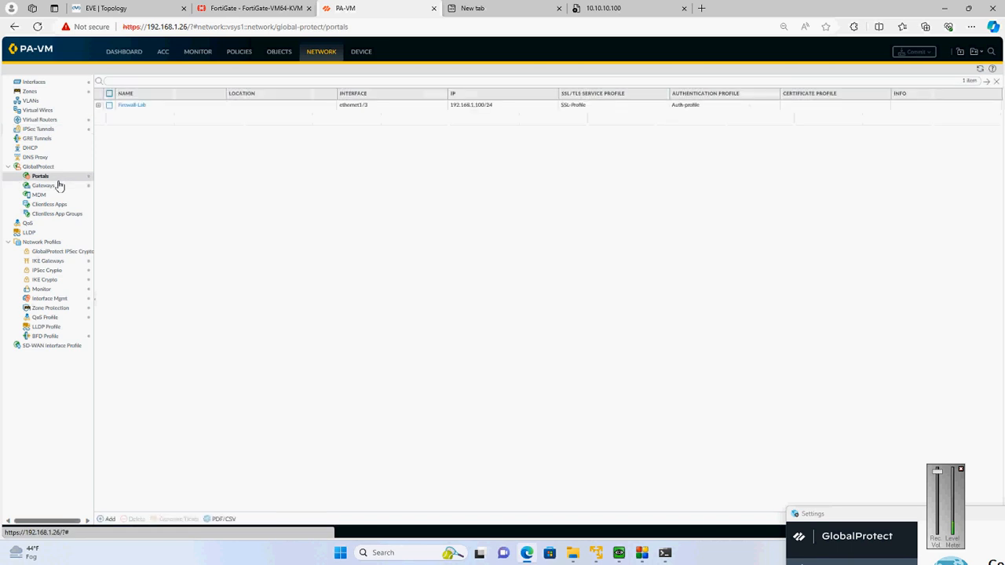
pyautogui.click(59, 185)
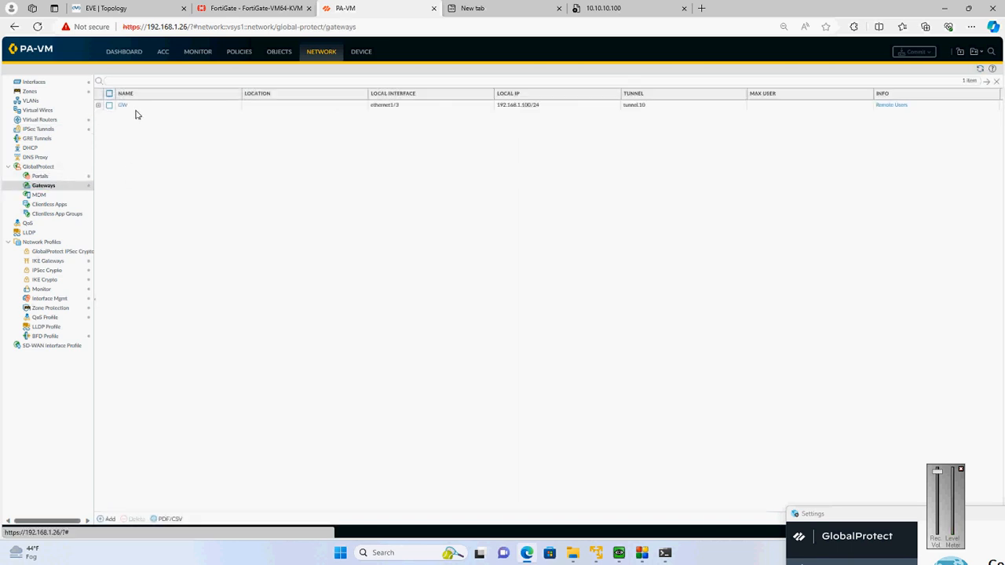
pyautogui.click(122, 105)
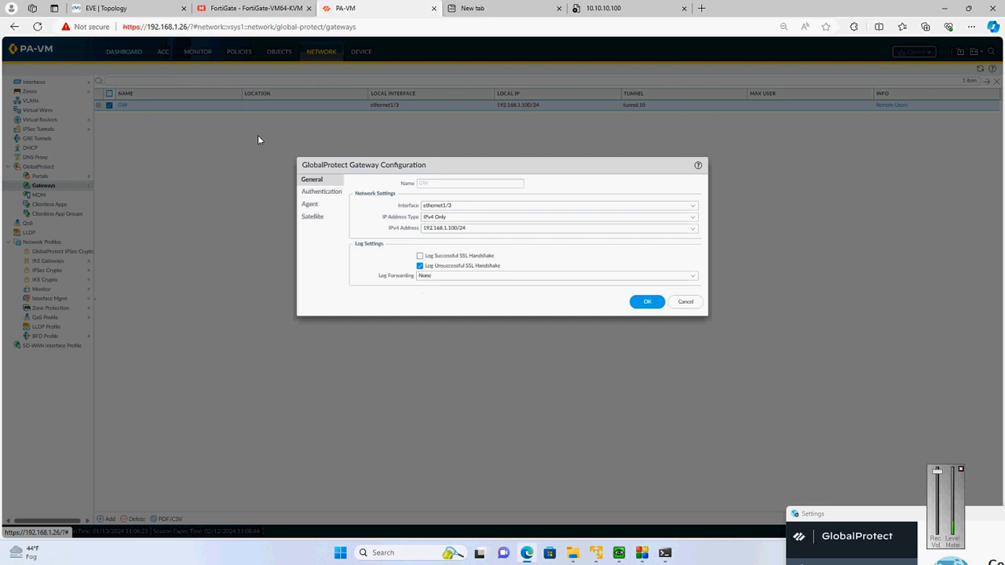
pyautogui.click(311, 206)
pyautogui.click(424, 186)
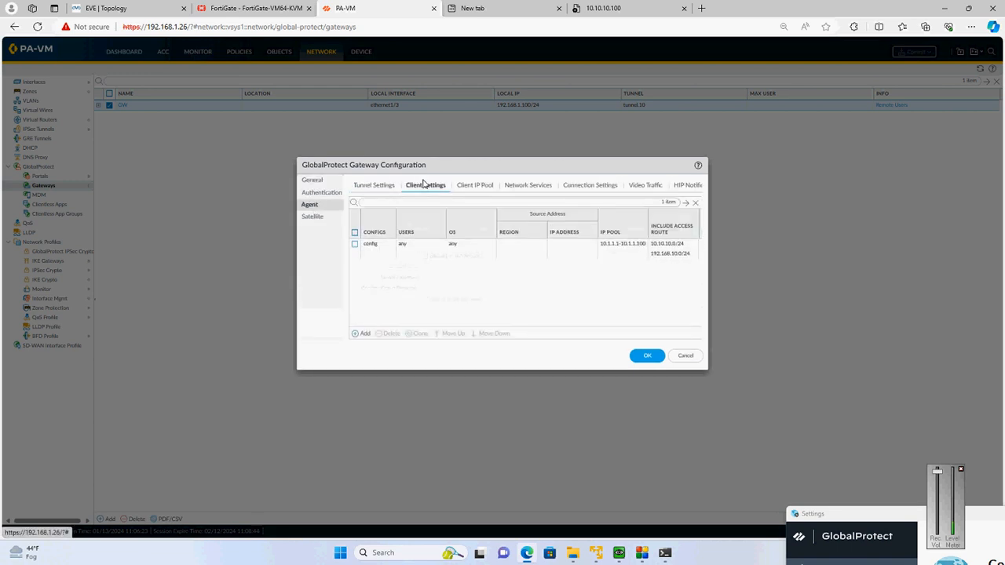
pyautogui.click(372, 251)
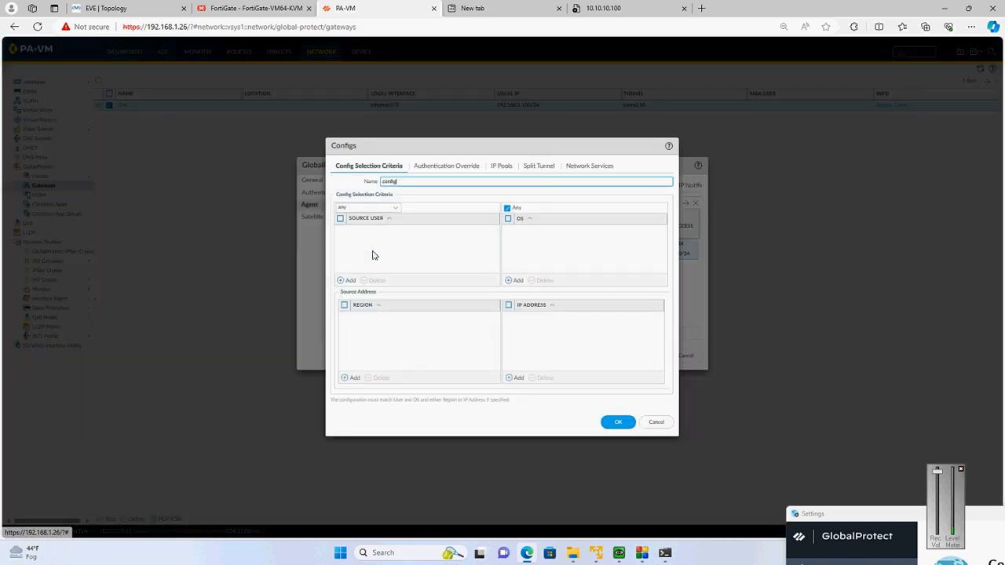
pyautogui.click(537, 165)
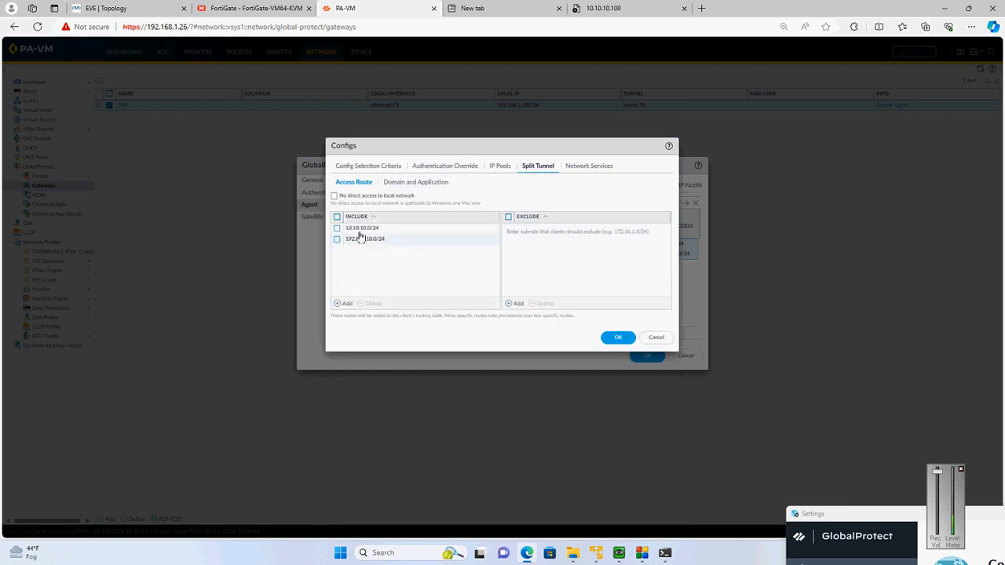
# Check the 10.10.10.100 page, return to PA-VM and close the client config with its routes accepted
pyautogui.click(591, 7)
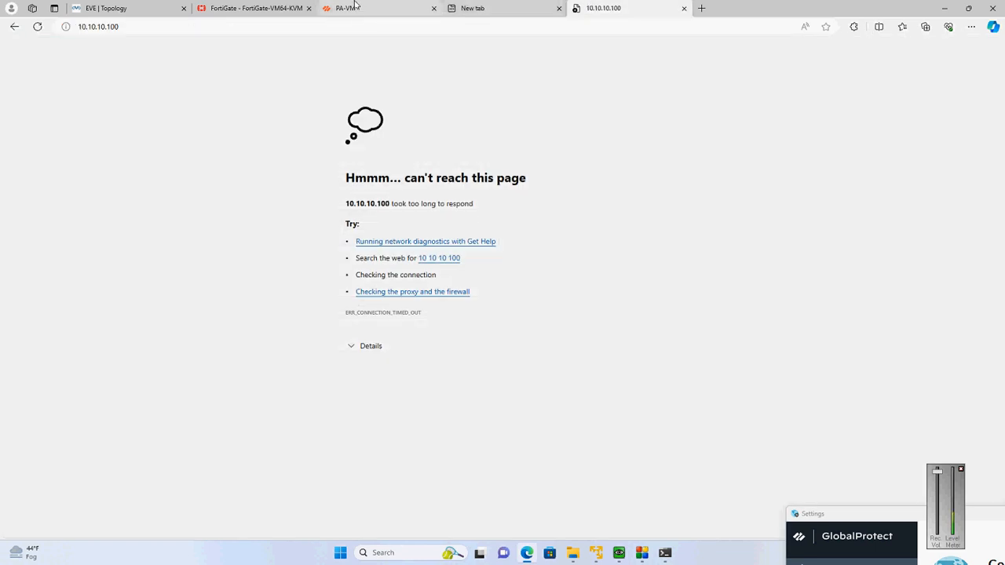
pyautogui.click(376, 8)
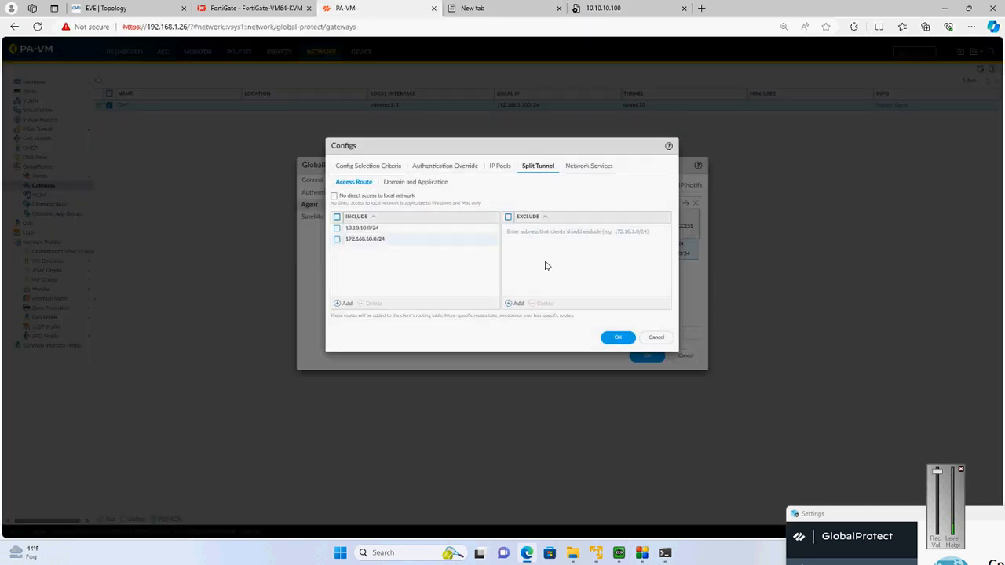
pyautogui.click(617, 338)
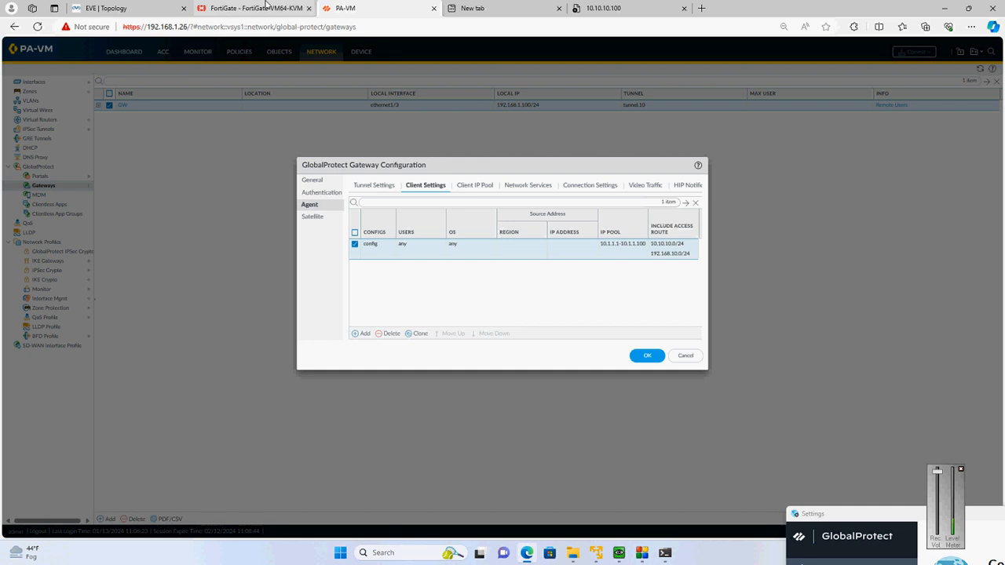
# Check the interface addresses on the FortiGate, return to PA-VM and dismiss the GlobalProtect gateway configuration
pyautogui.click(251, 7)
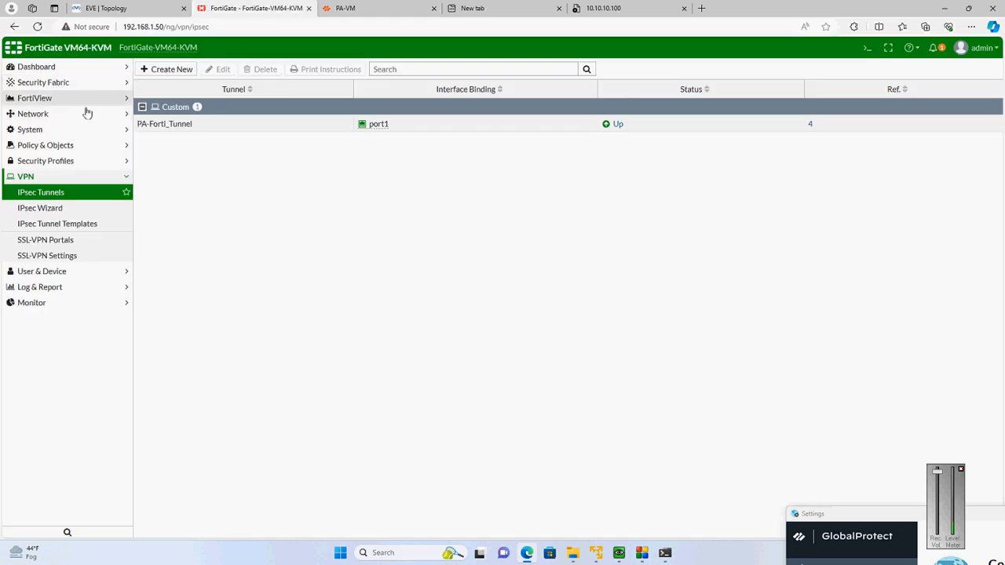
pyautogui.click(55, 113)
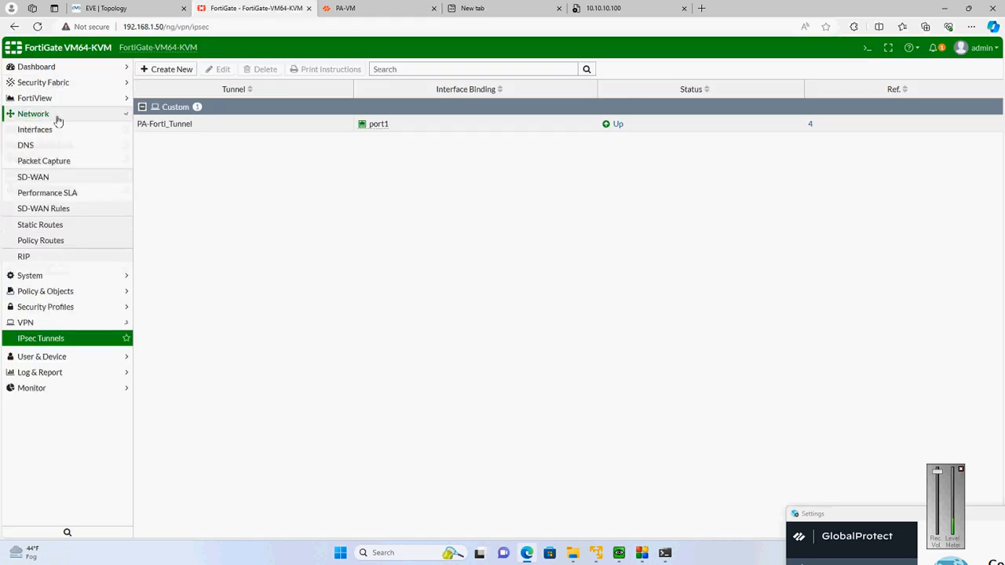
pyautogui.click(51, 131)
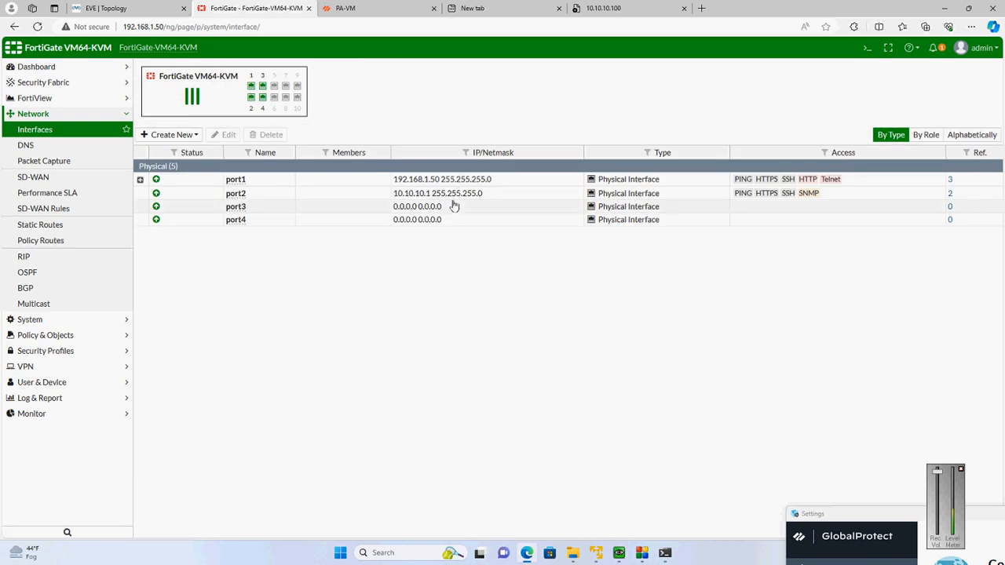
pyautogui.hotkey('ctrl', 'Tab')
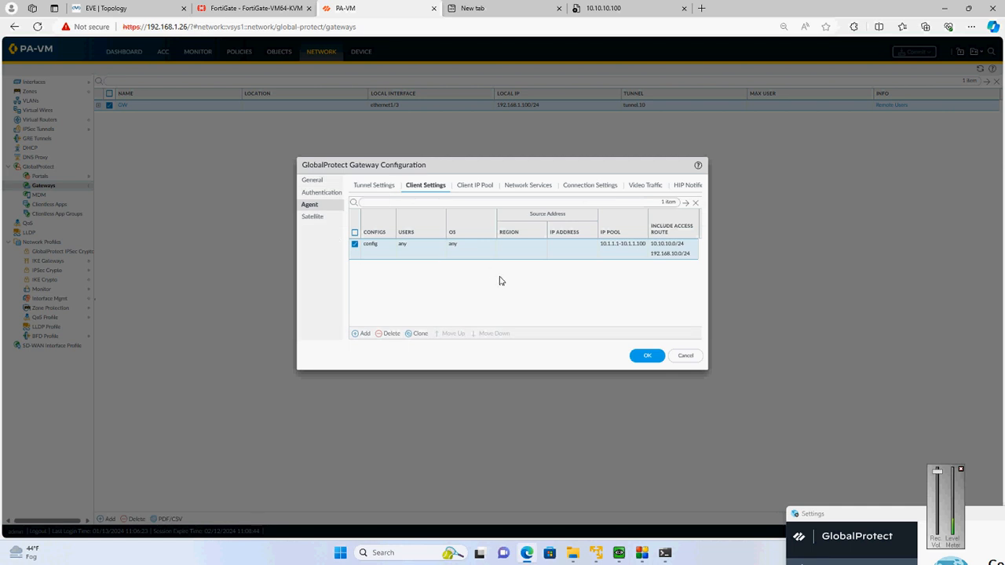
pyautogui.click(686, 355)
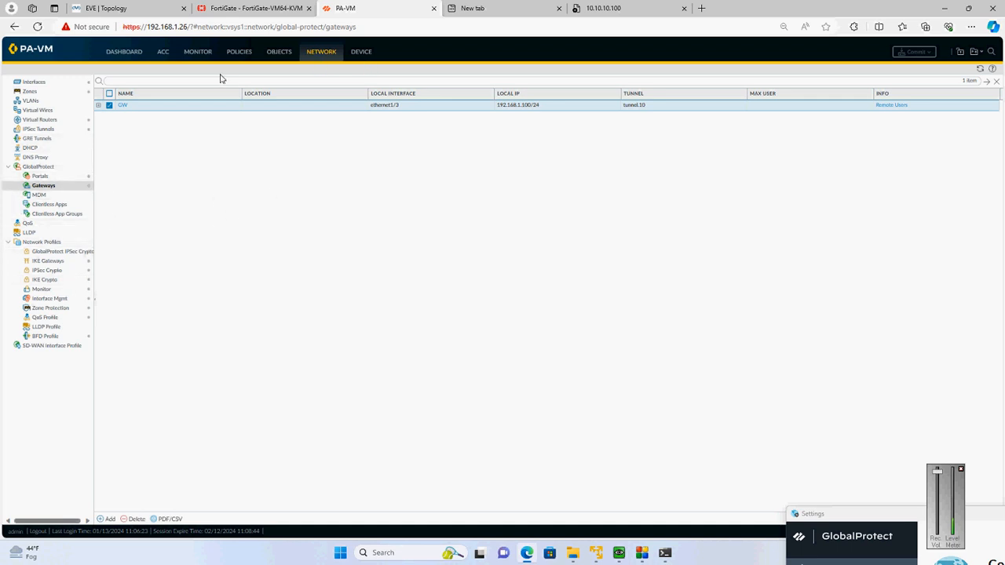
# Add an IPv4 static route named Static-VPN with destination 10.10.10.0/24 to the default virtual router
pyautogui.click(39, 119)
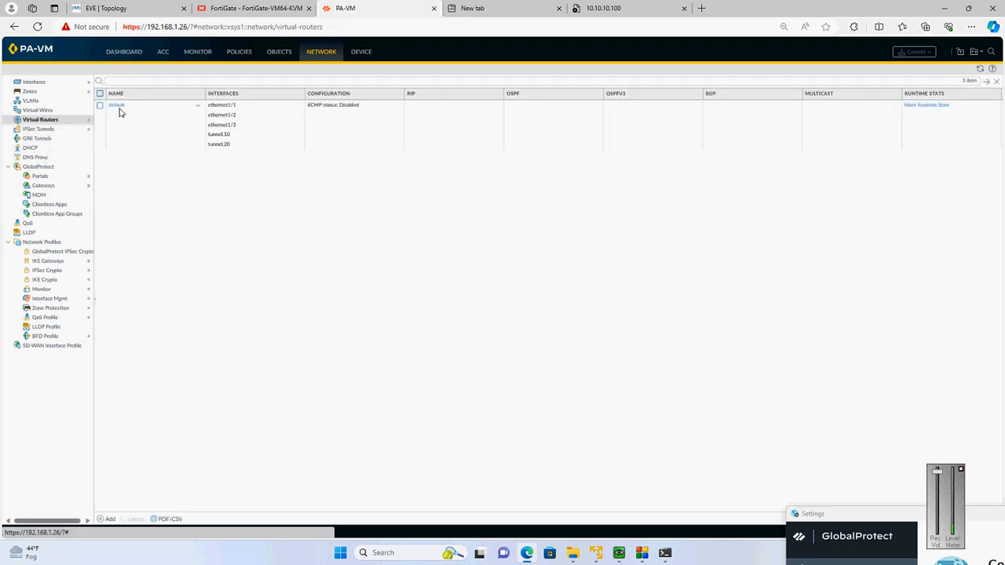
pyautogui.click(117, 105)
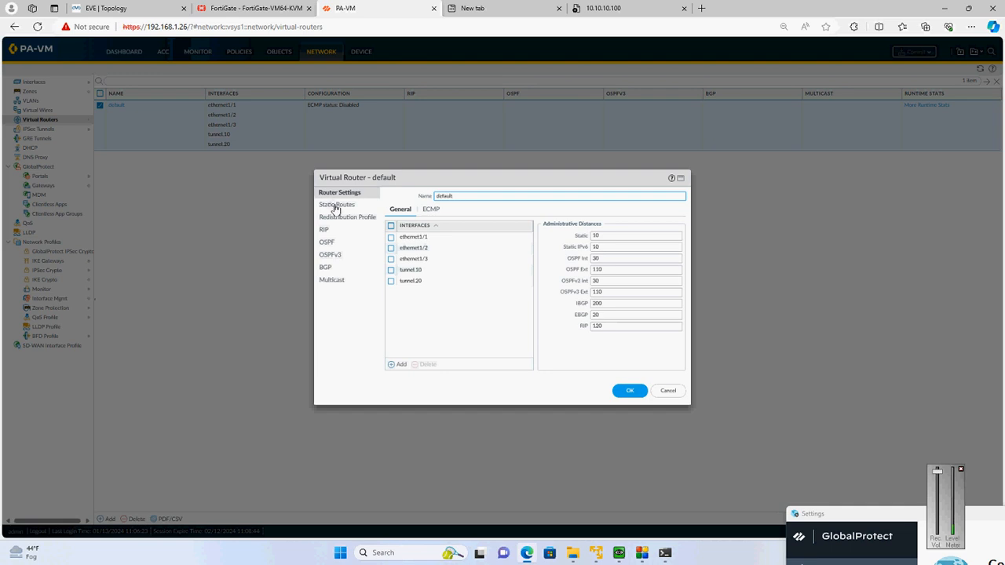
pyautogui.click(335, 206)
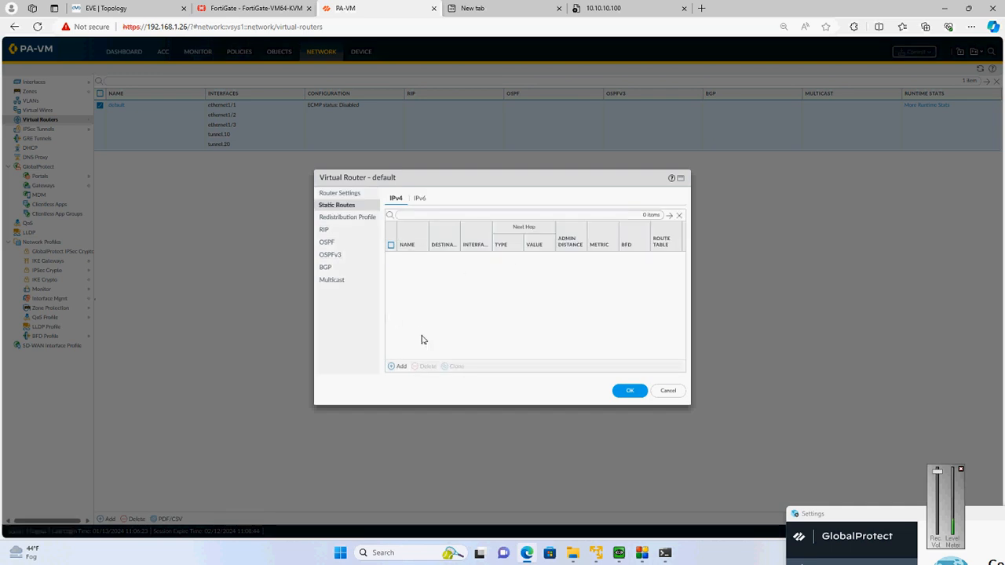
pyautogui.click(397, 367)
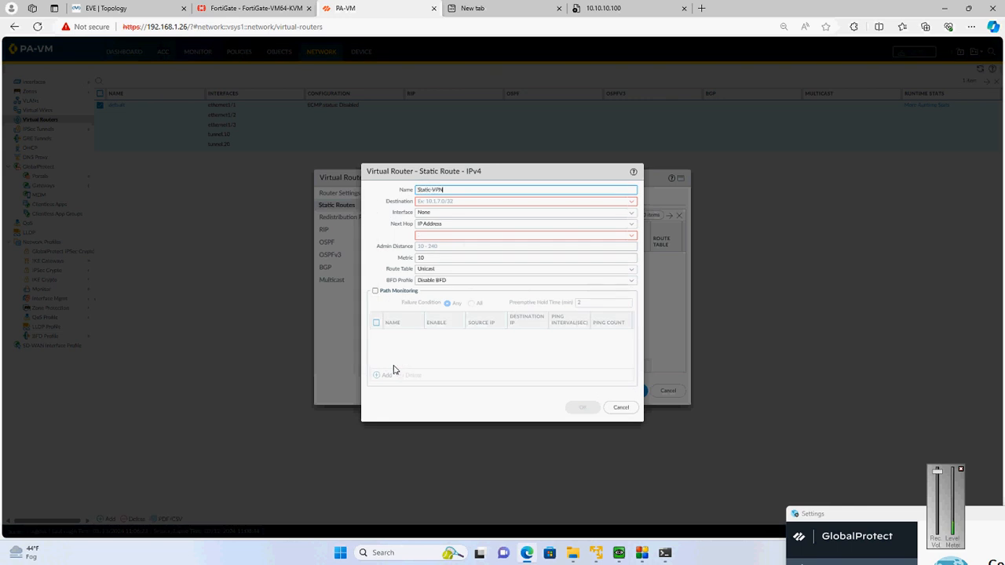
pyautogui.press('Tab')
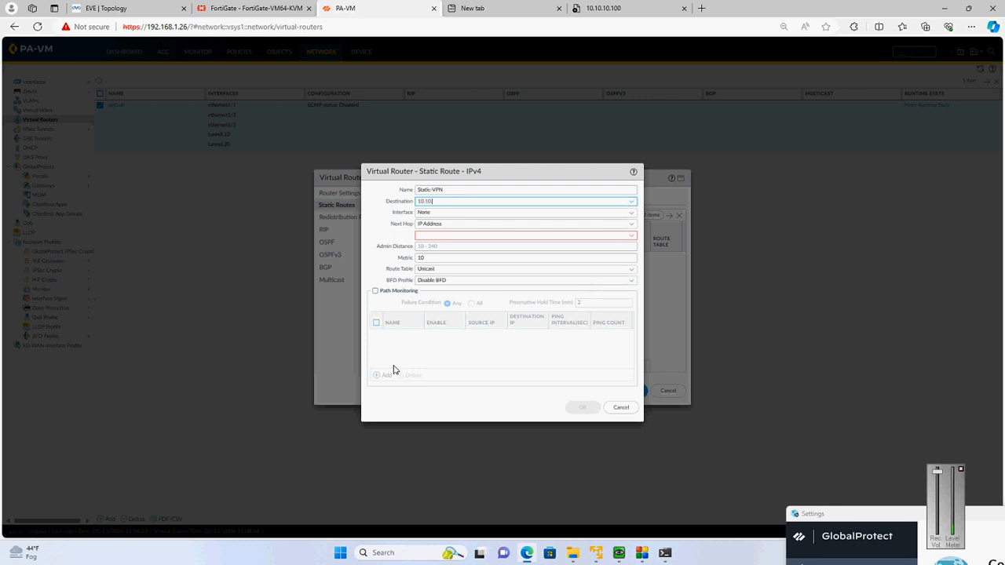
pyautogui.write('10.10.10.0/24')
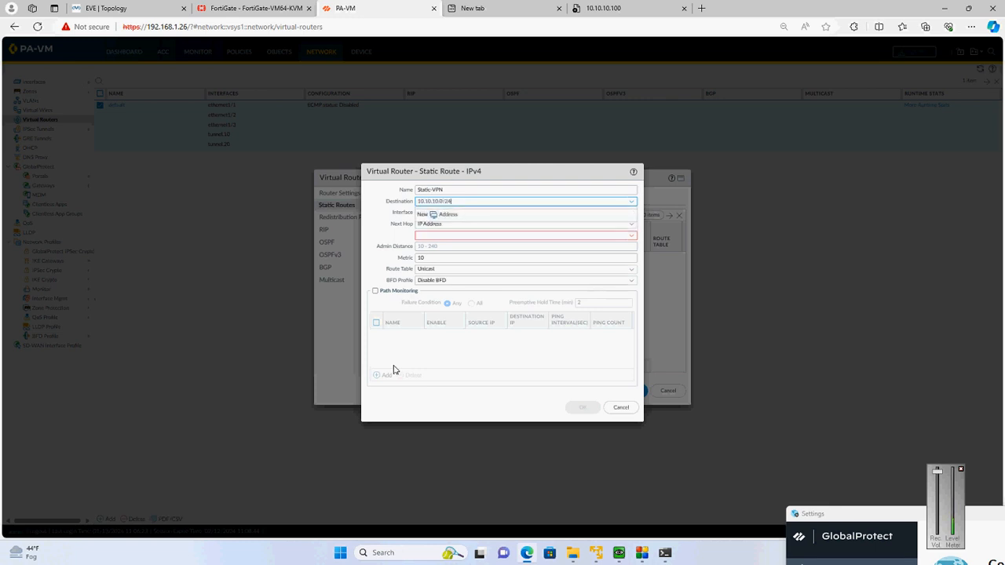
pyautogui.press('Tab')
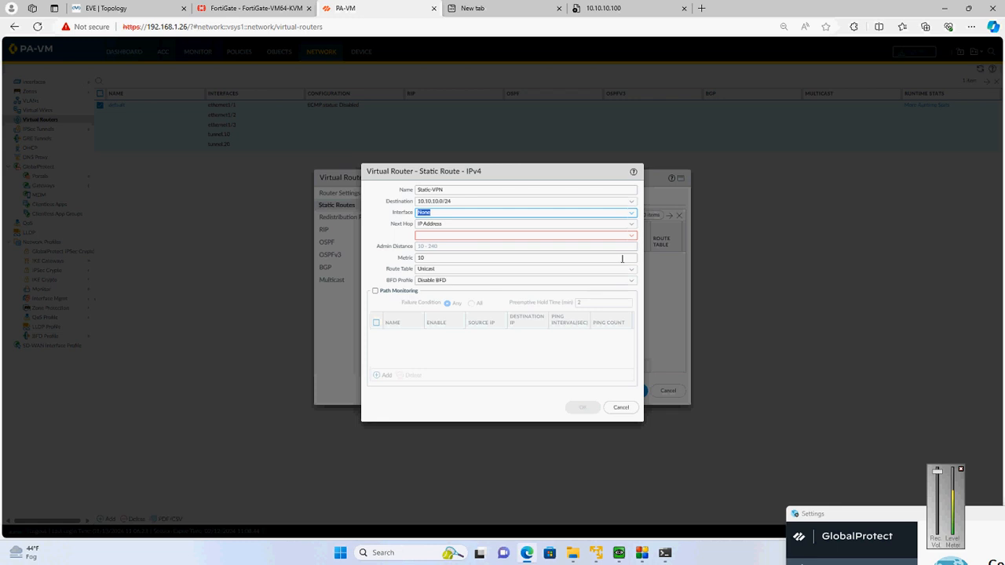
# Set the Static-VPN route's interface to tunnel.20 and its next hop to None, and save the route and virtual router
pyautogui.click(633, 213)
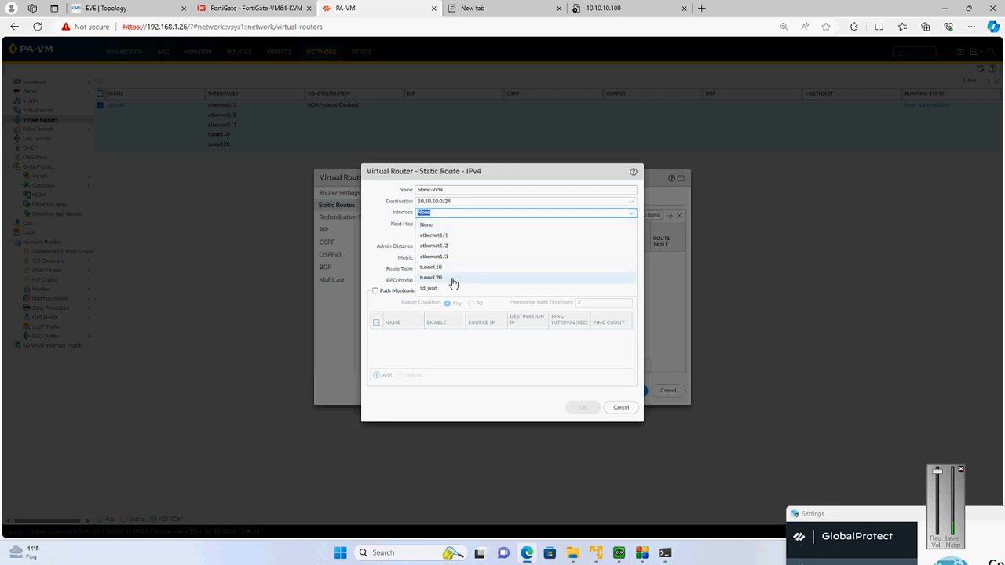
pyautogui.click(453, 280)
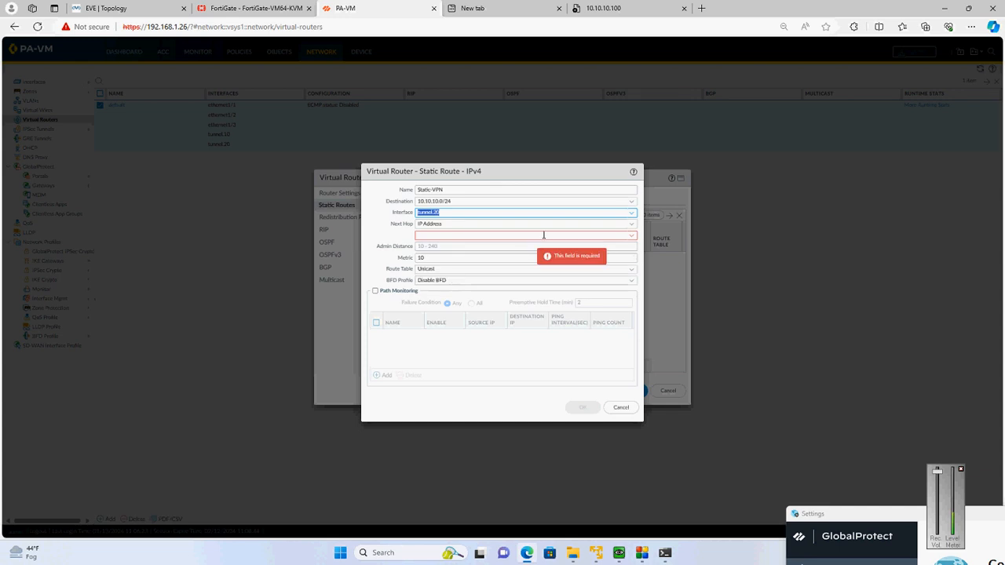
pyautogui.click(630, 224)
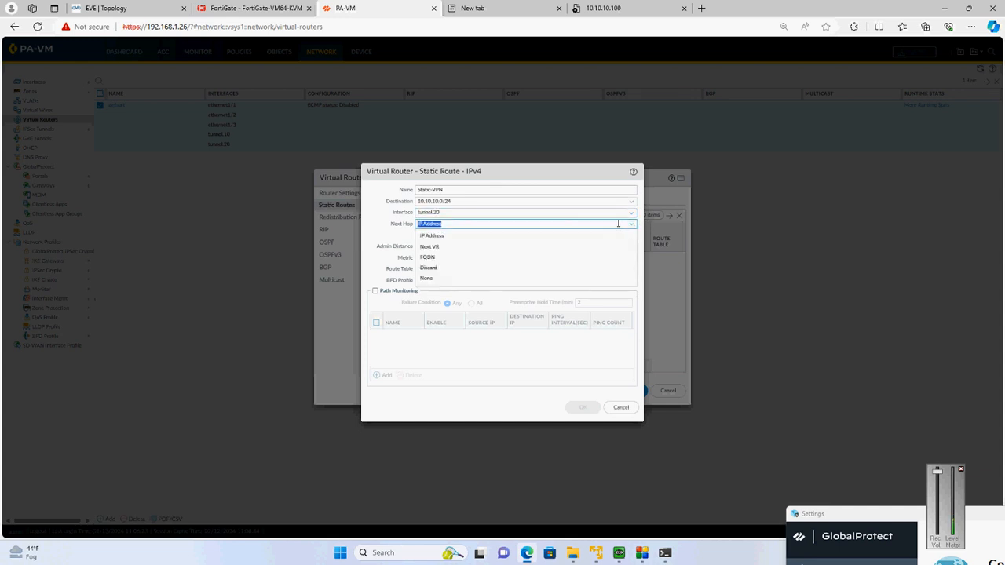
pyautogui.click(458, 281)
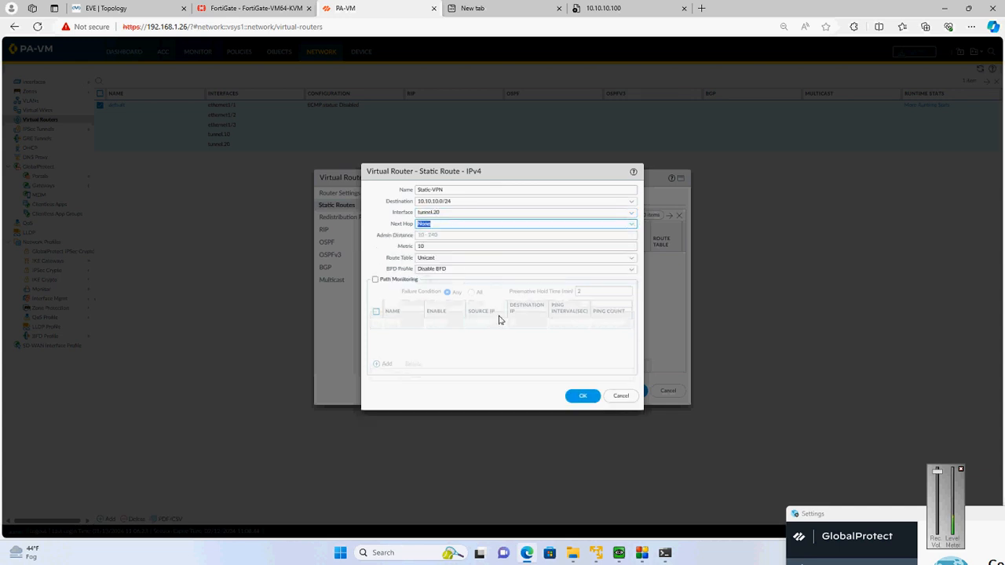
pyautogui.click(581, 395)
pyautogui.click(630, 390)
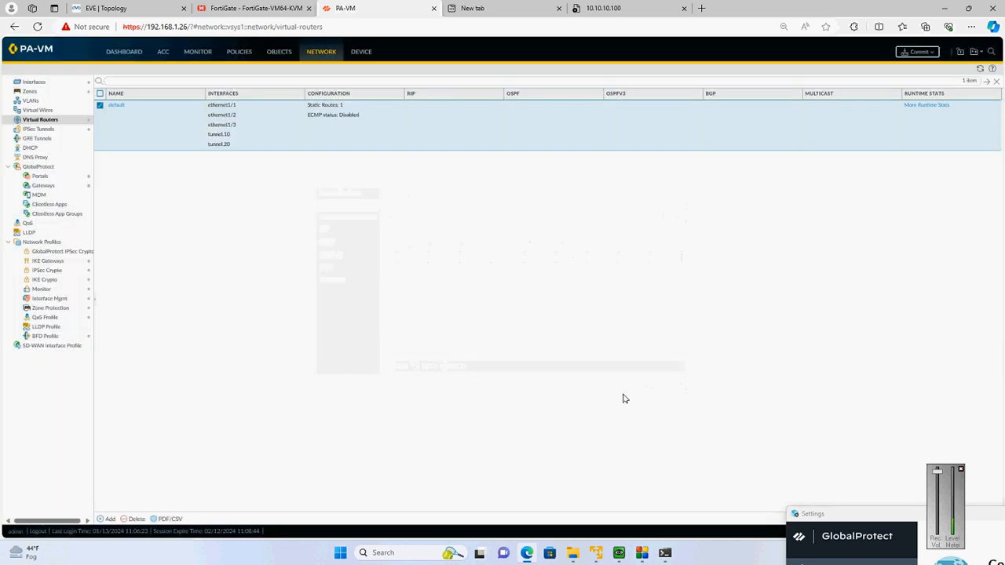
# Open the pending commit, cancel it without committing, and switch to the FortiGate's interfaces page
pyautogui.click(917, 52)
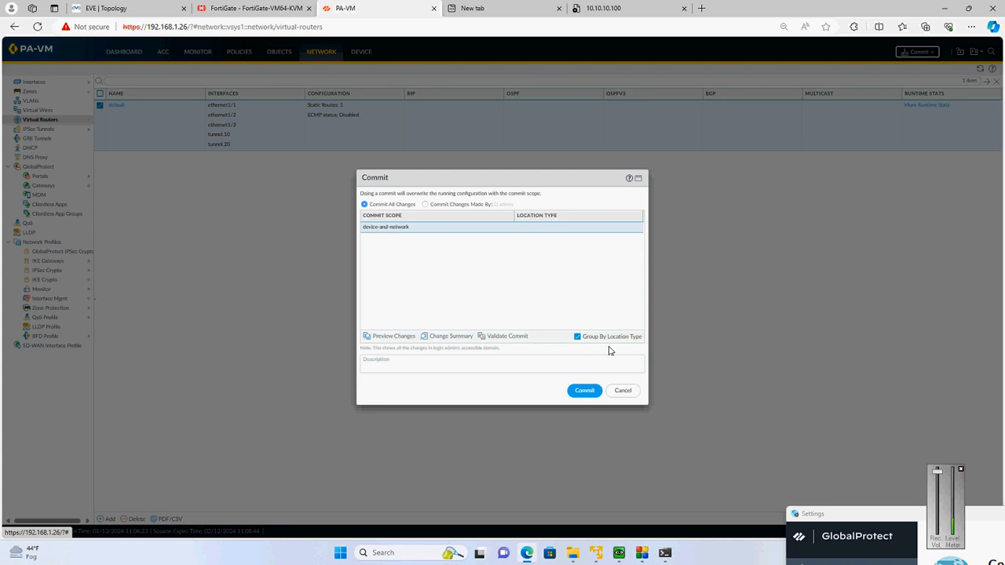
pyautogui.click(621, 390)
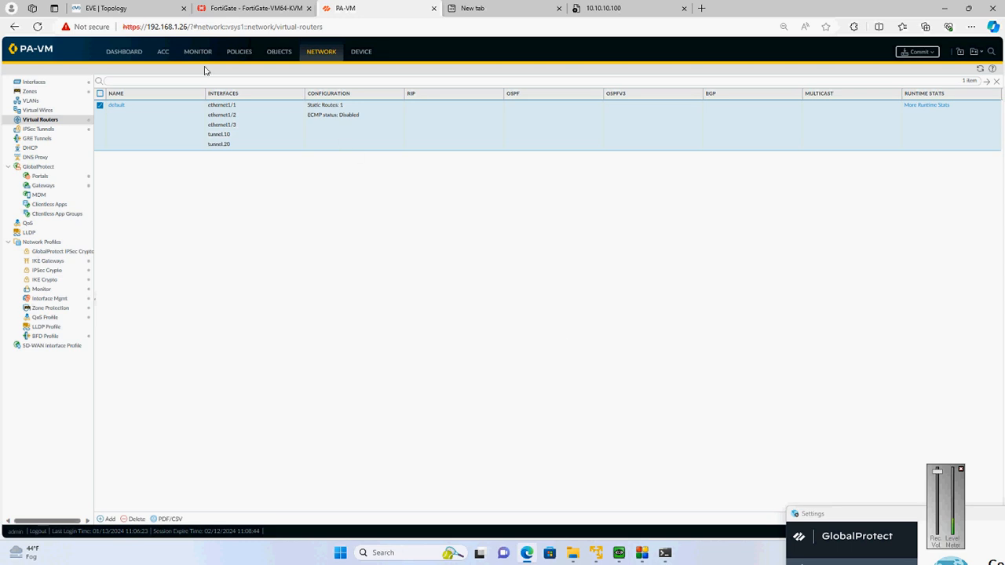
pyautogui.click(229, 53)
pyautogui.click(236, 7)
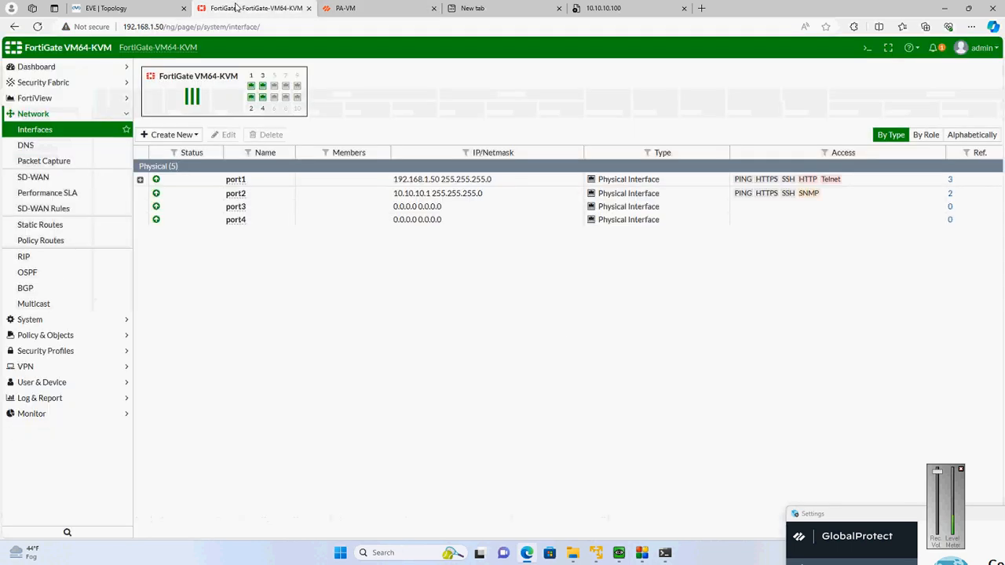
# Check the VPN user's path to the partner site in the EVE topology and return to PA-VM's security policies
pyautogui.click(126, 8)
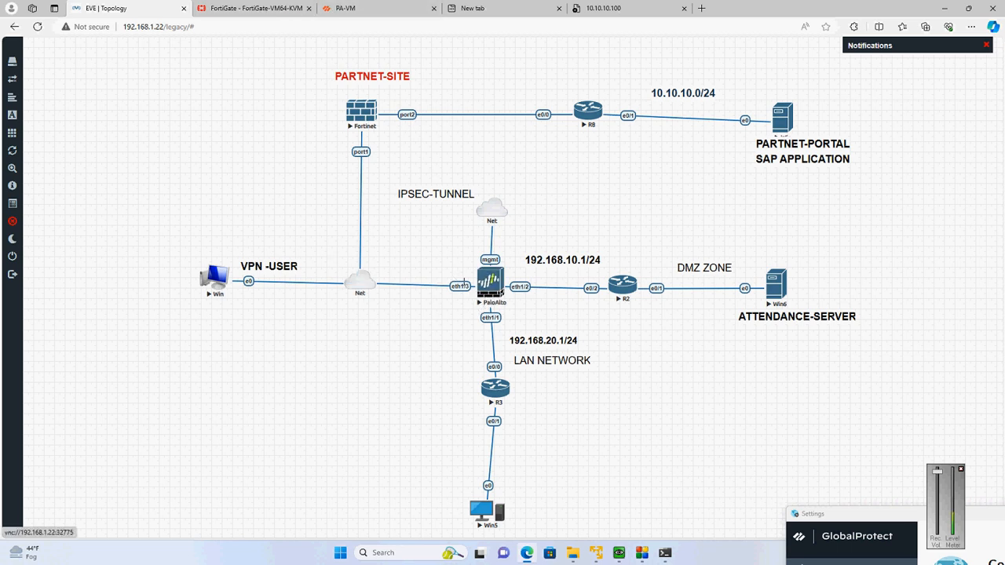
pyautogui.click(343, 7)
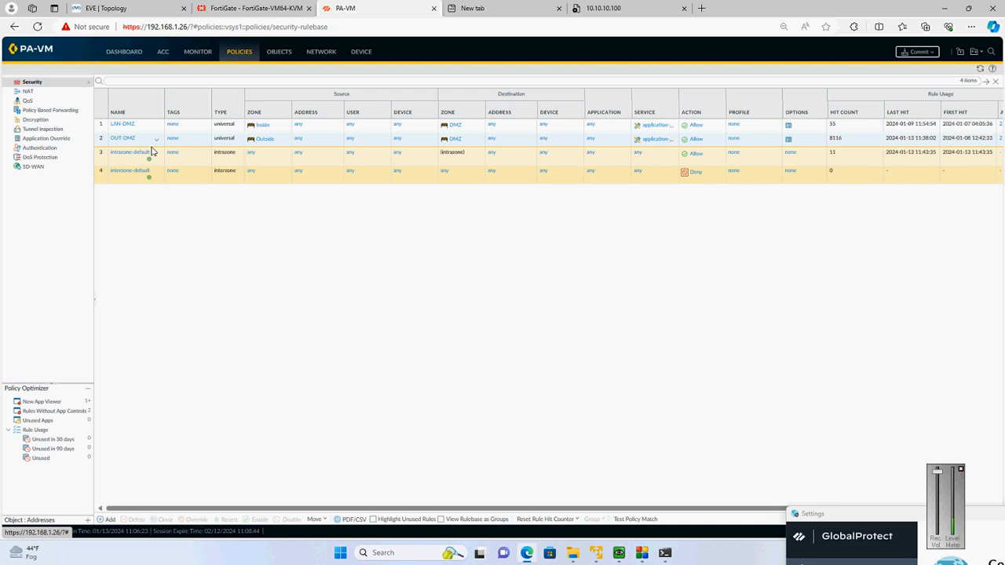
pyautogui.click(125, 8)
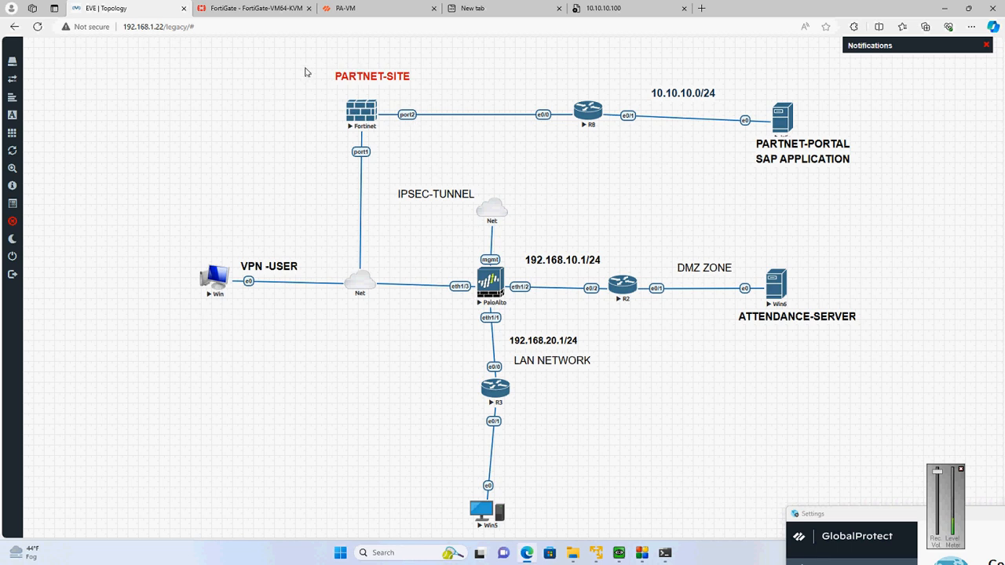
pyautogui.click(398, 8)
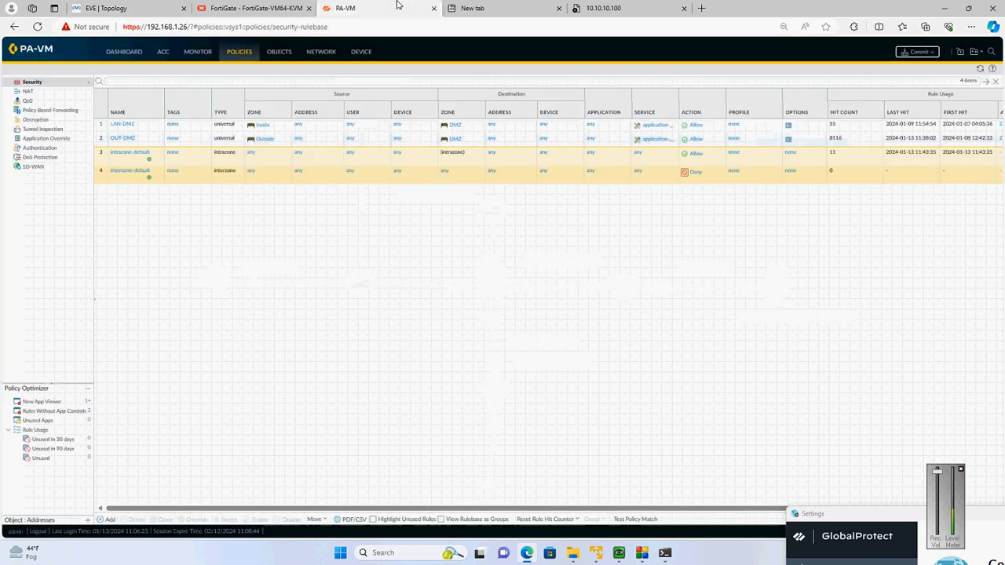
# Add a security policy rule named VPN-Tunnel with Outside as its source zone
pyautogui.click(110, 520)
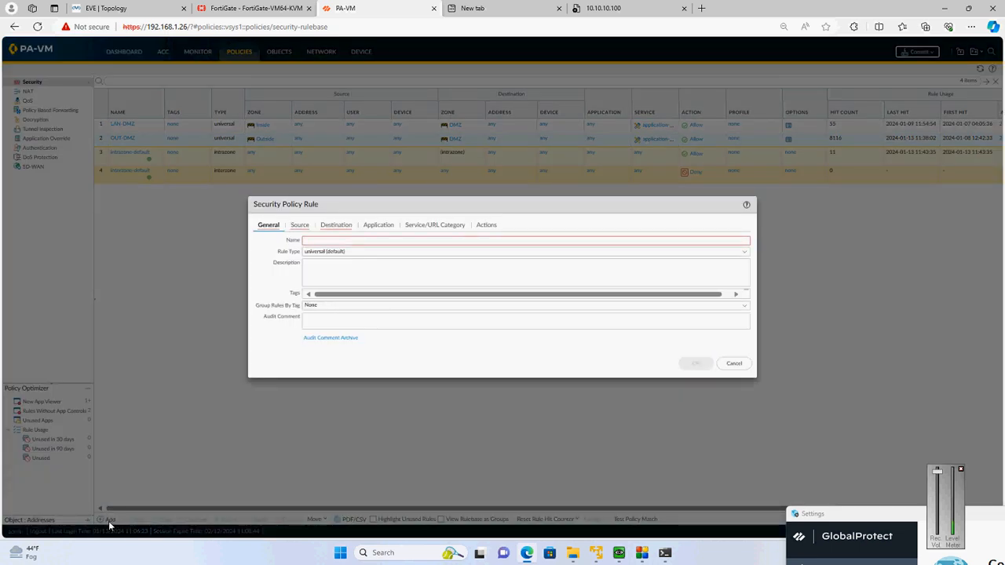
pyautogui.click(412, 240)
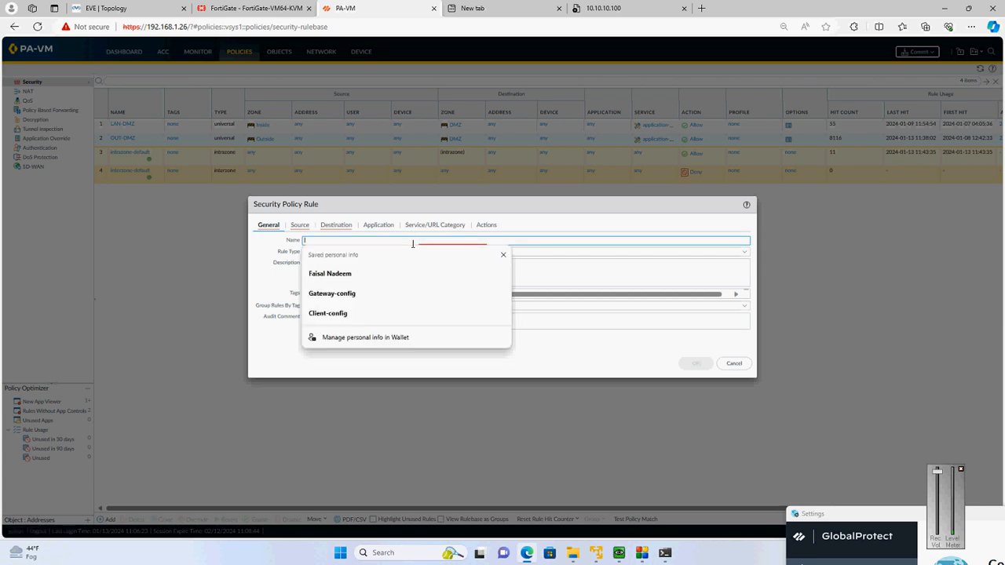
pyautogui.write('VPN ')
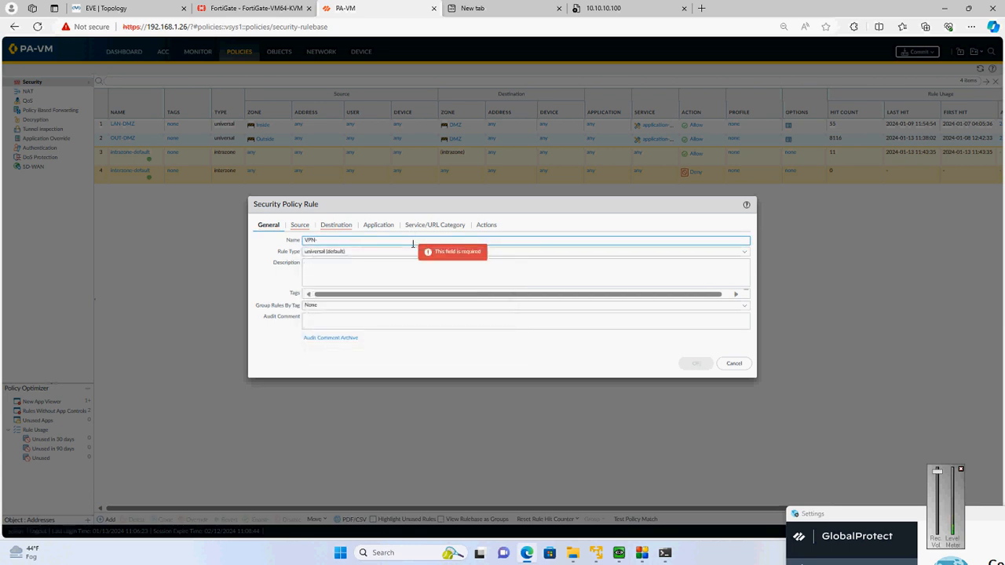
pyautogui.write('Tunnel')
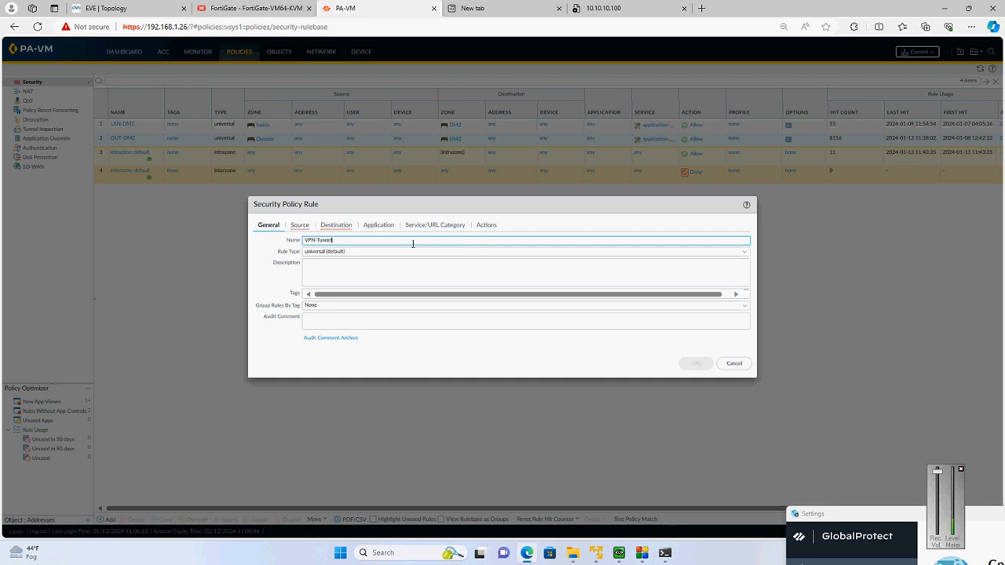
pyautogui.click(297, 226)
pyautogui.click(267, 342)
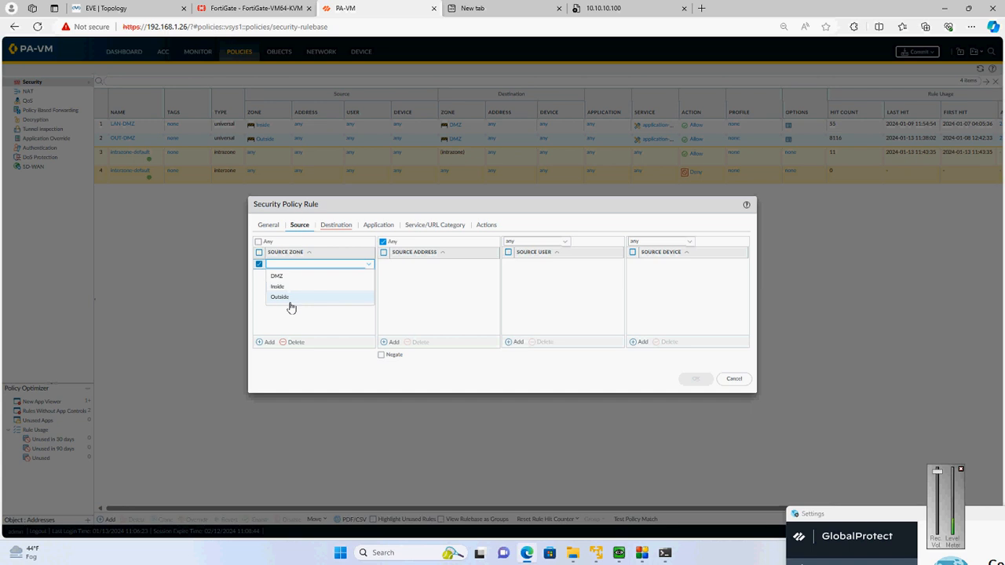
pyautogui.click(290, 304)
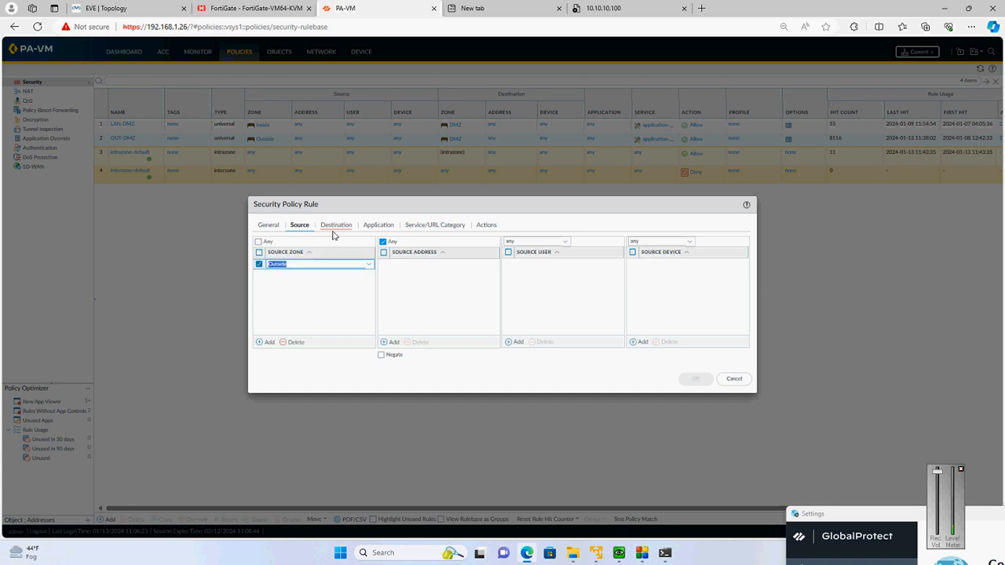
# Set the VPN-Tunnel rule's destination zone to Outside, consulting the EVE topology before choosing the zone
pyautogui.click(334, 228)
pyautogui.click(268, 341)
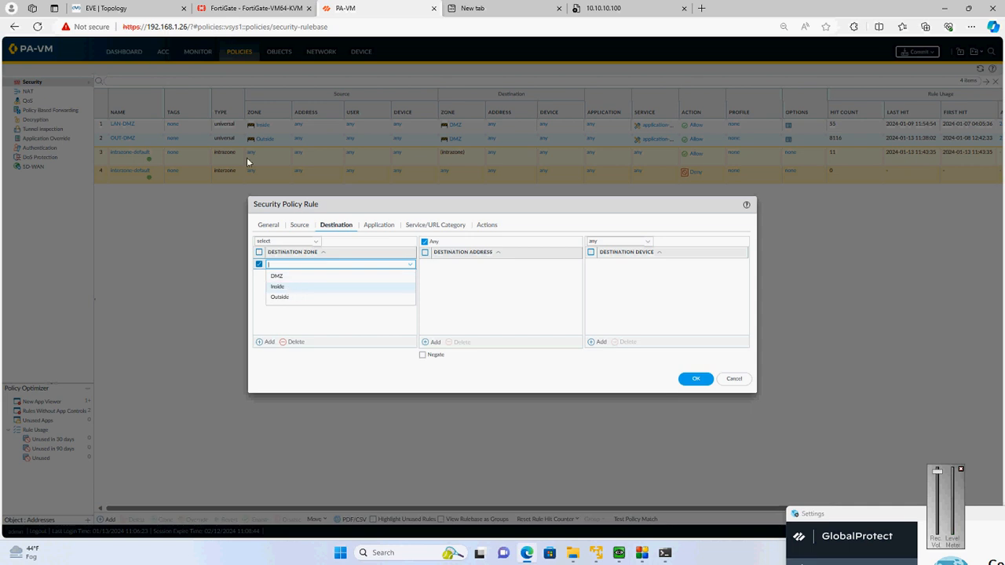
pyautogui.click(236, 8)
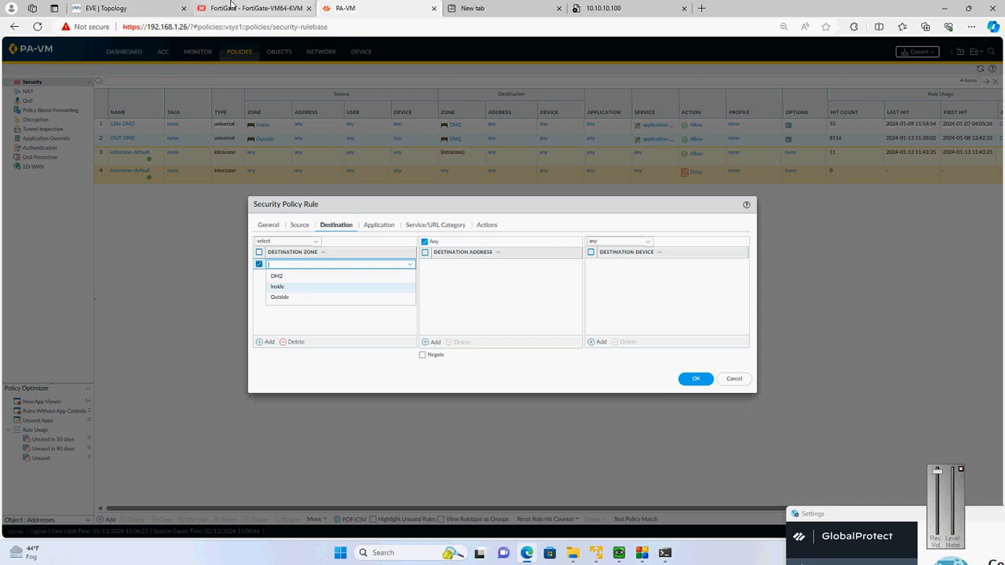
pyautogui.click(138, 6)
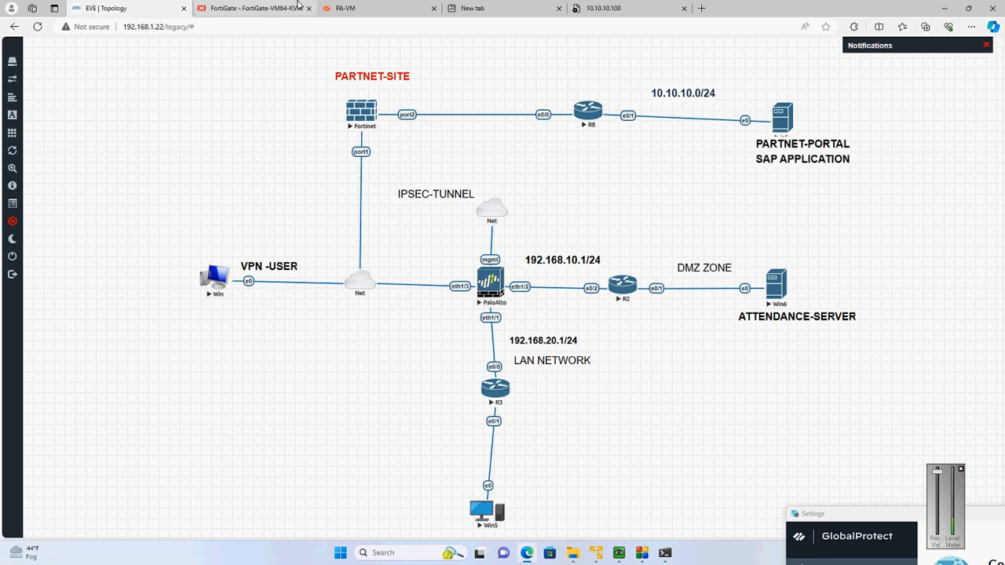
pyautogui.click(301, 7)
pyautogui.click(351, 7)
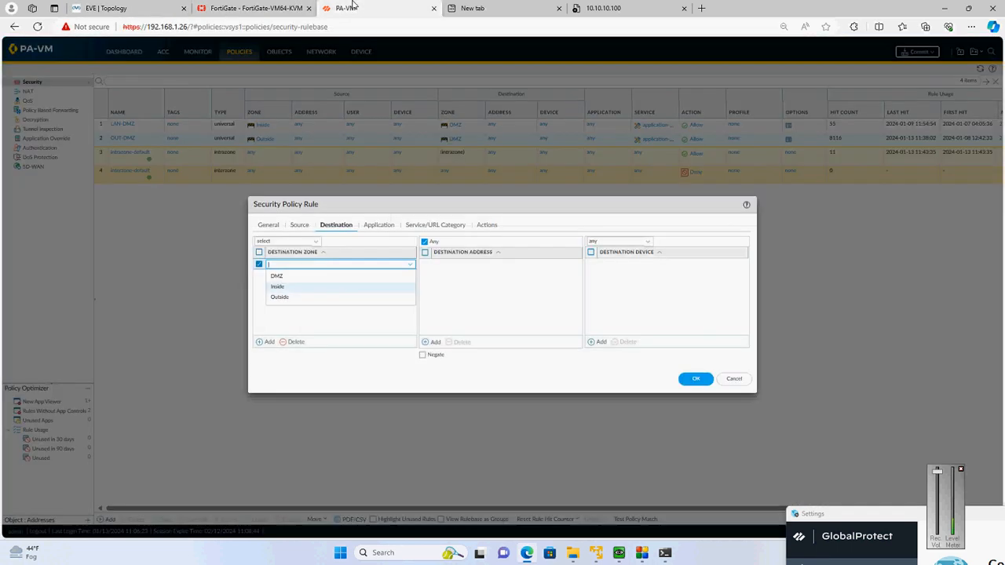
pyautogui.click(295, 300)
# Review the VPN-Tunnel rule's application, service and action settings, save it with action Allow, and commit all changes
pyautogui.click(379, 225)
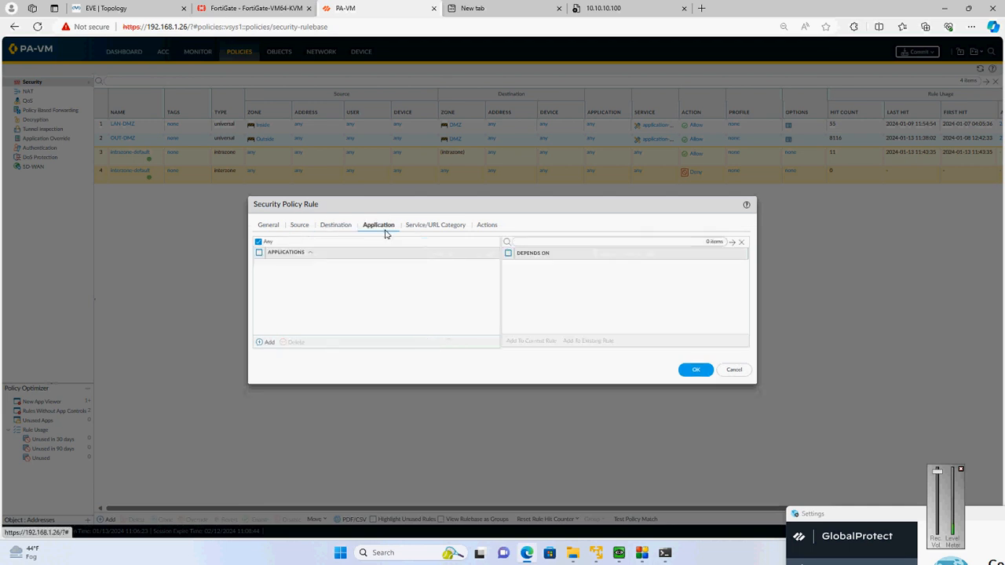
pyautogui.click(430, 225)
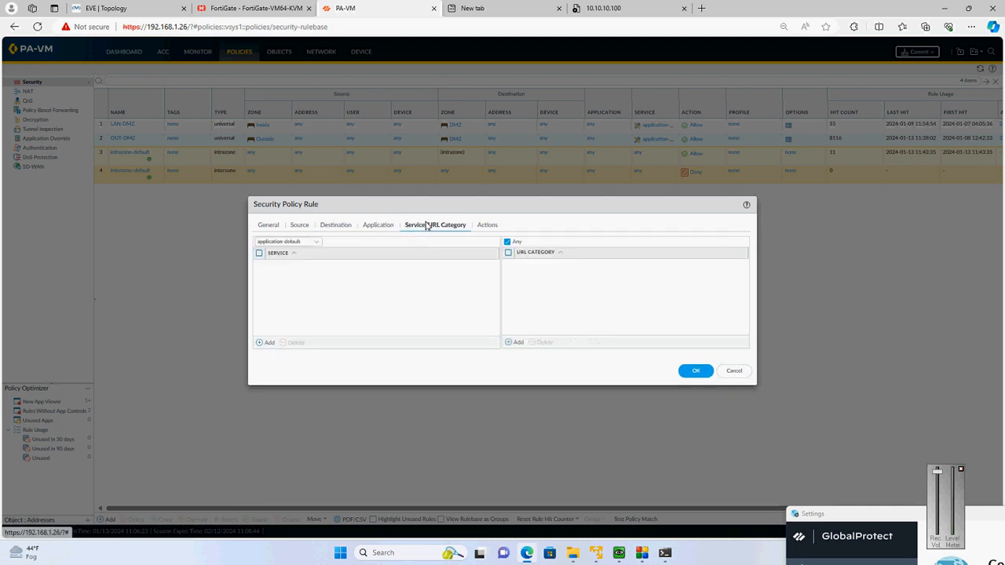
pyautogui.click(484, 225)
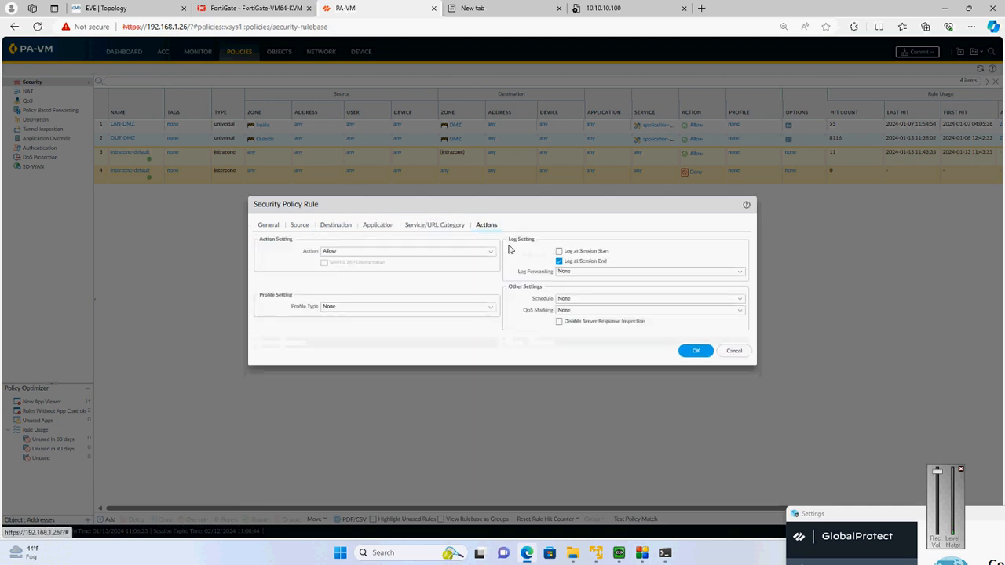
pyautogui.click(696, 351)
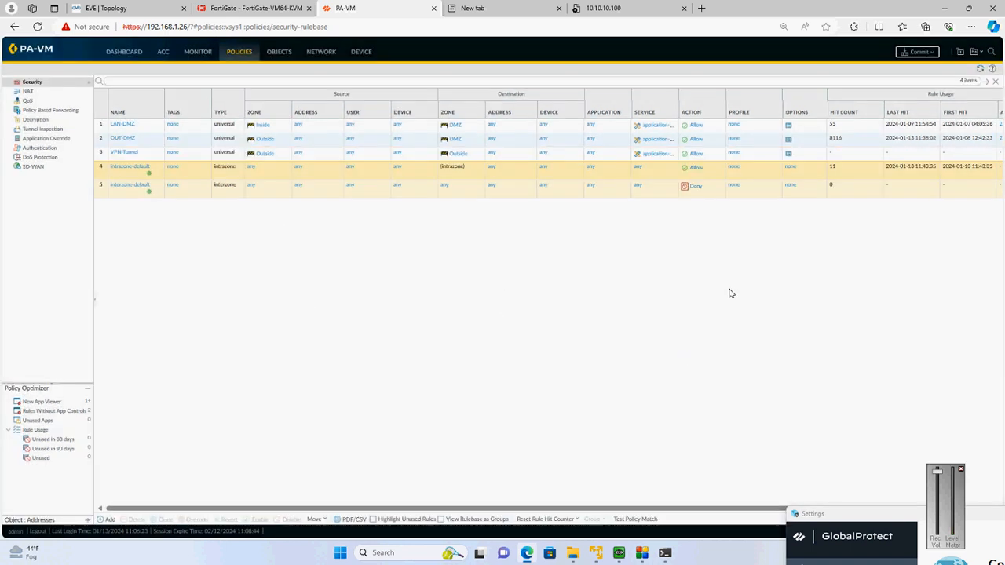
pyautogui.click(927, 55)
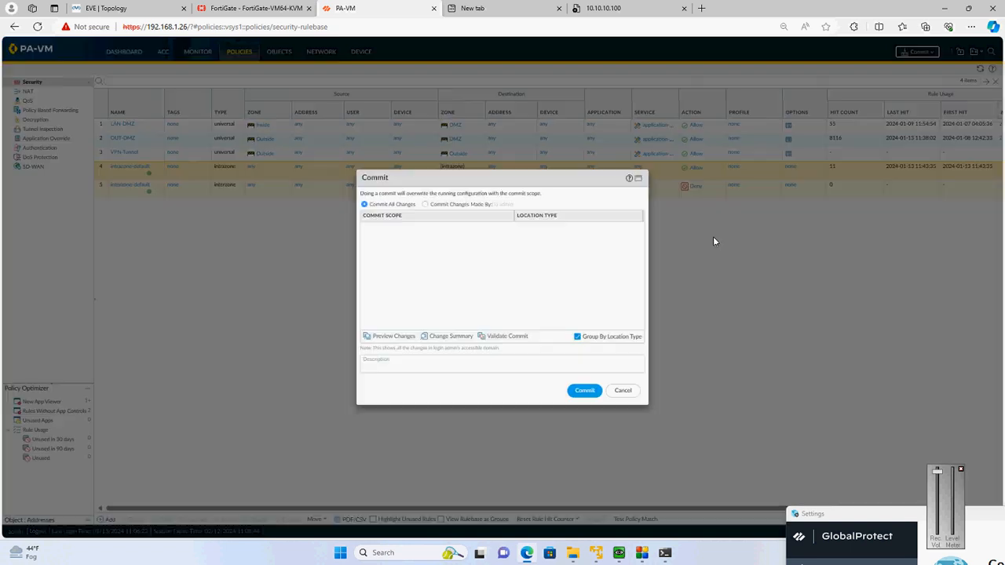
pyautogui.click(585, 391)
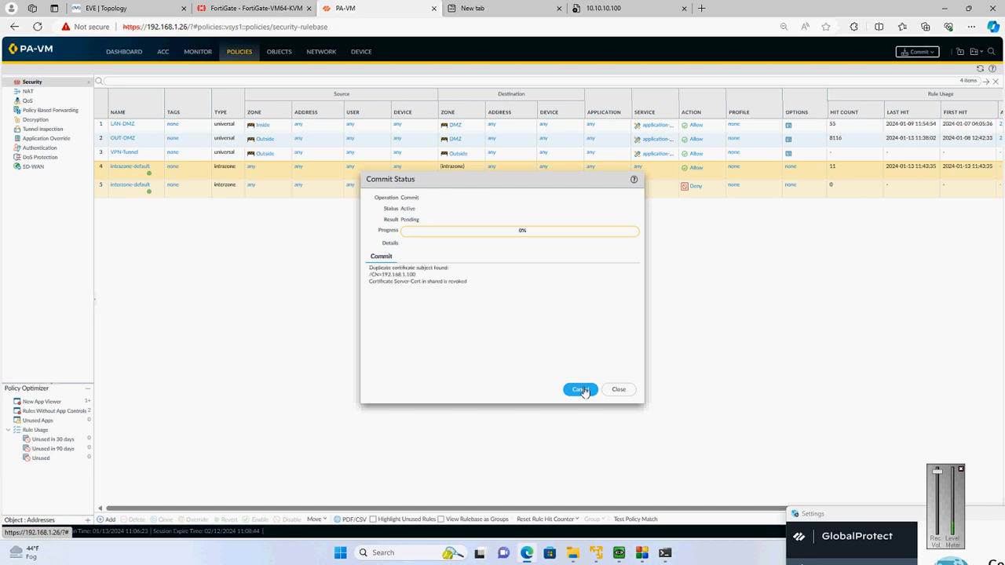
# Glance at the FortiGate interfaces and EVE topology, switch to Command Prompt and stop the running trace to 10.10.10.100
pyautogui.click(270, 7)
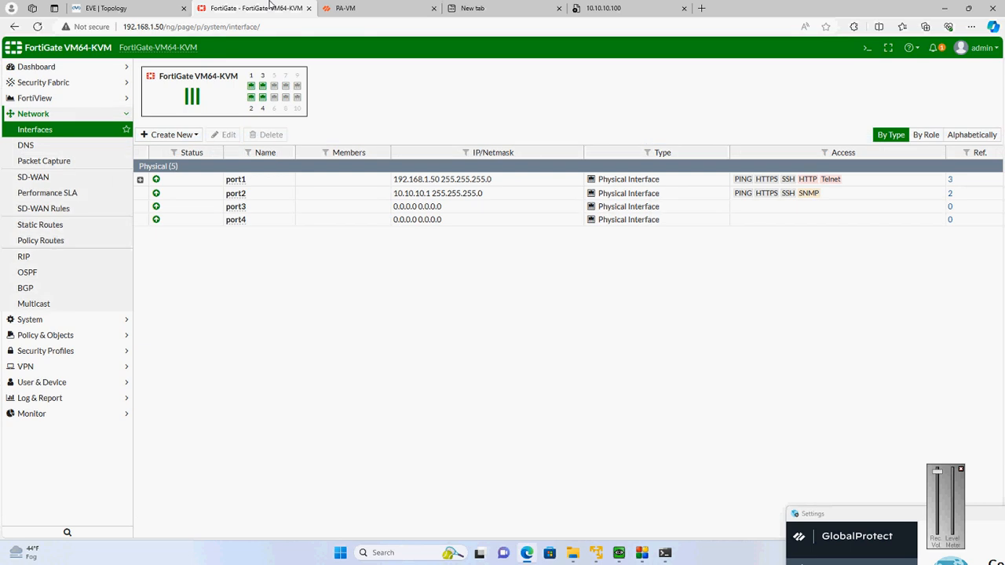
pyautogui.click(96, 7)
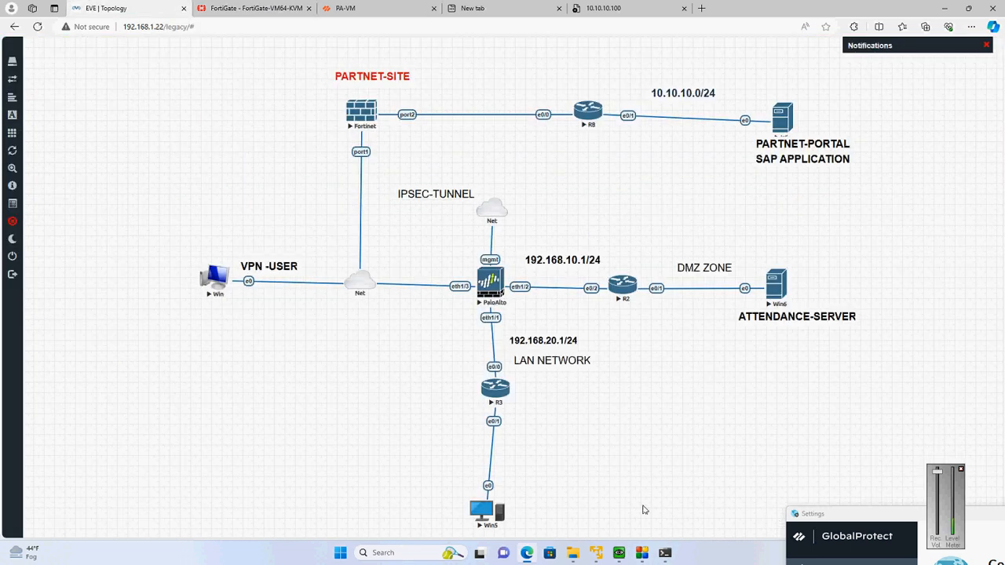
pyautogui.click(665, 553)
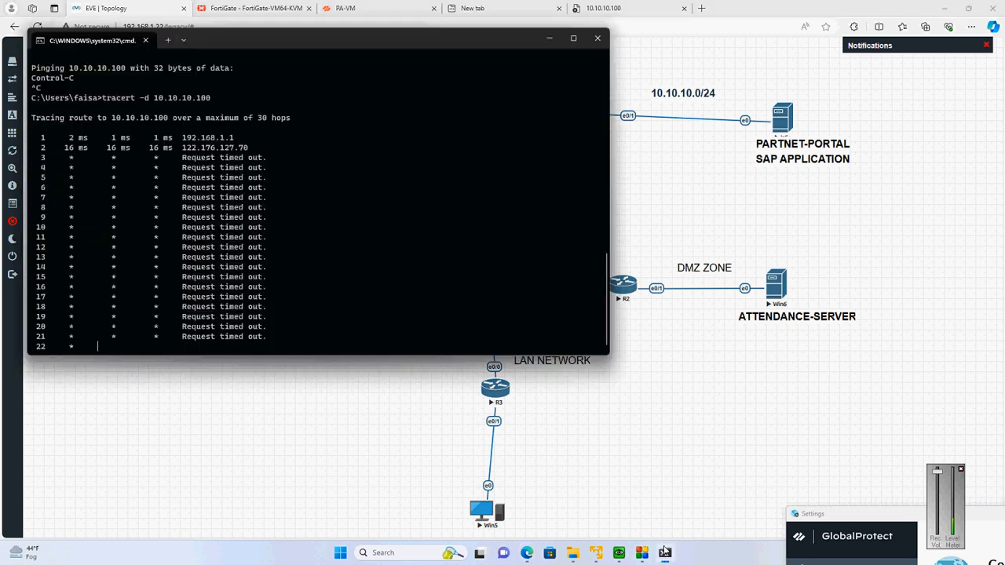
pyautogui.hotkey('ctrl', 'c')
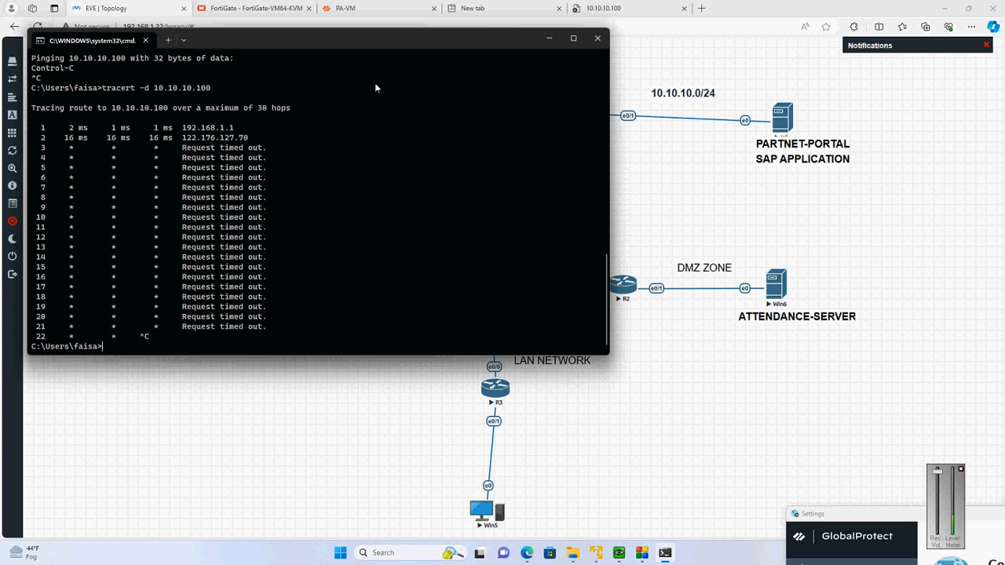
# Open the traffic log in PA-VM, reload the EVE topology page in its tab, and return to PA-VM
pyautogui.click(346, 8)
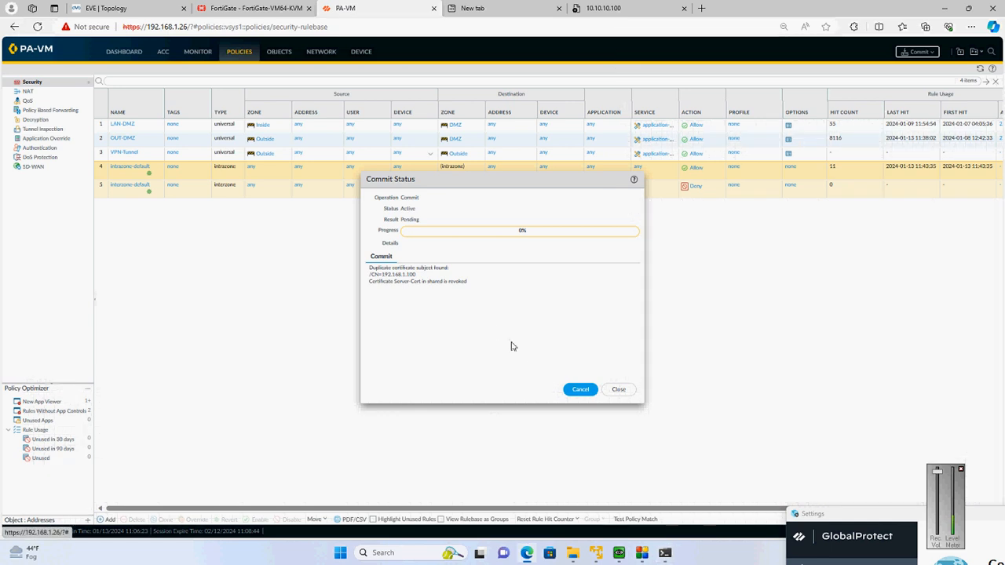
pyautogui.click(197, 53)
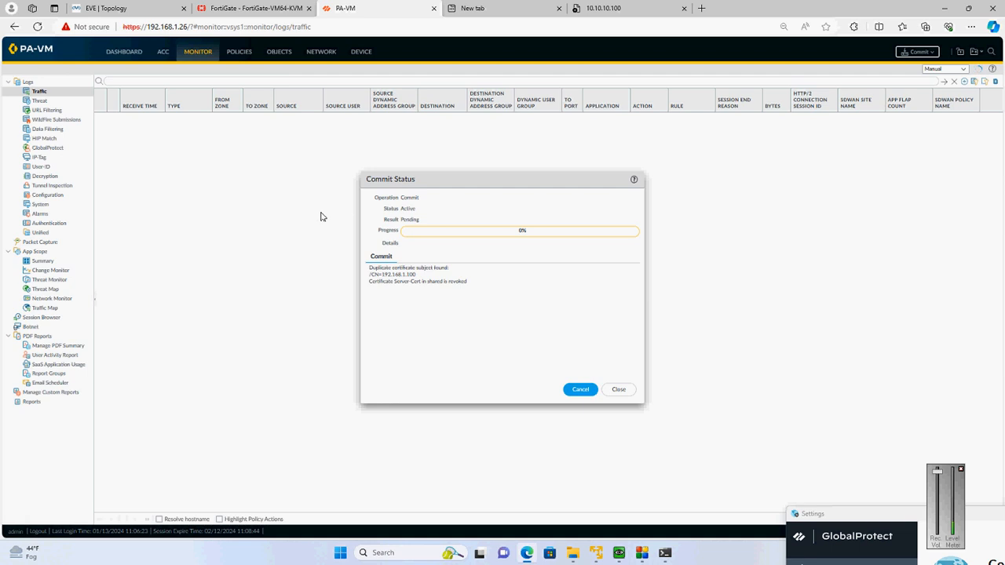
pyautogui.moveTo(179, 7); pyautogui.dragTo(330, 255)
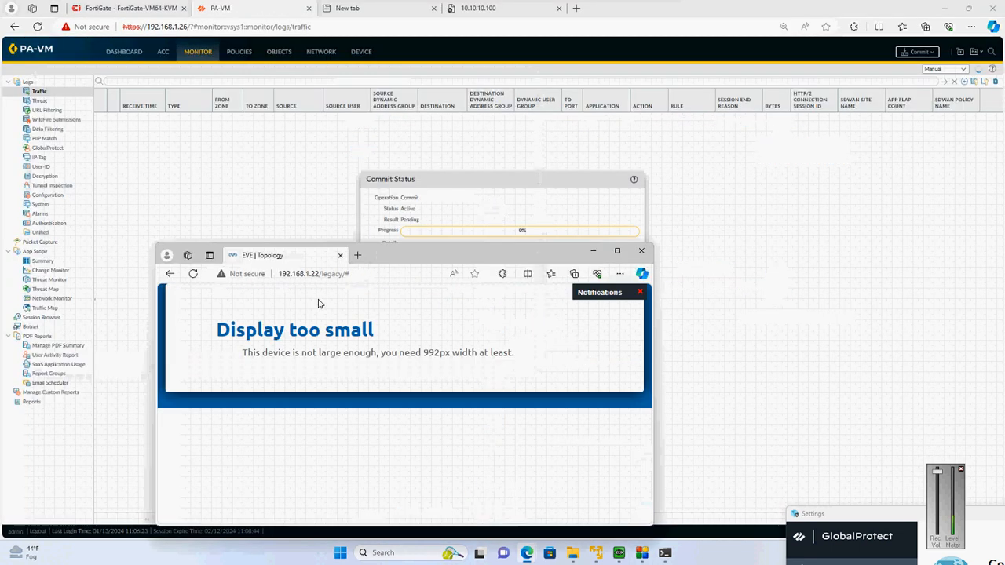
pyautogui.moveTo(270, 264); pyautogui.dragTo(236, 7)
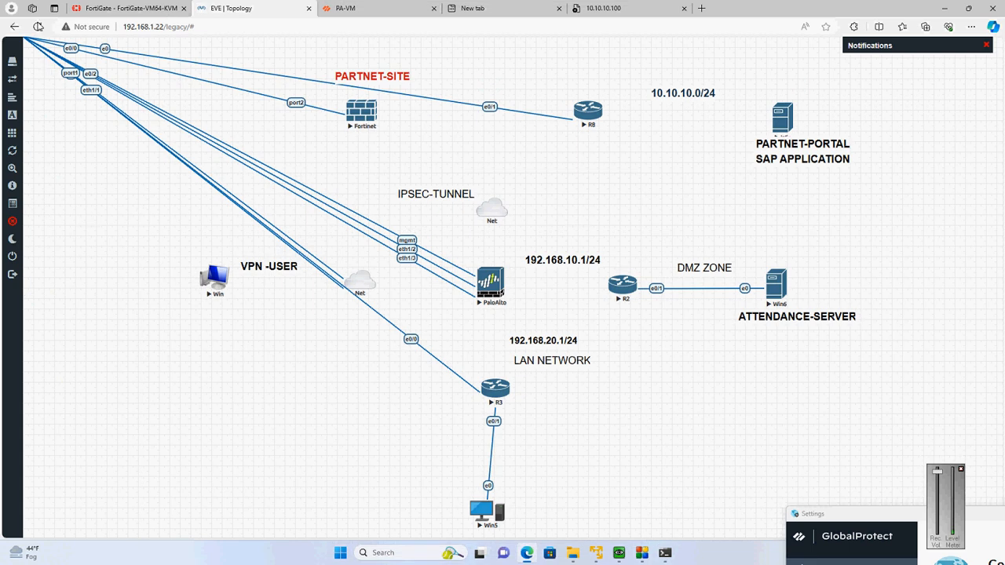
pyautogui.click(37, 26)
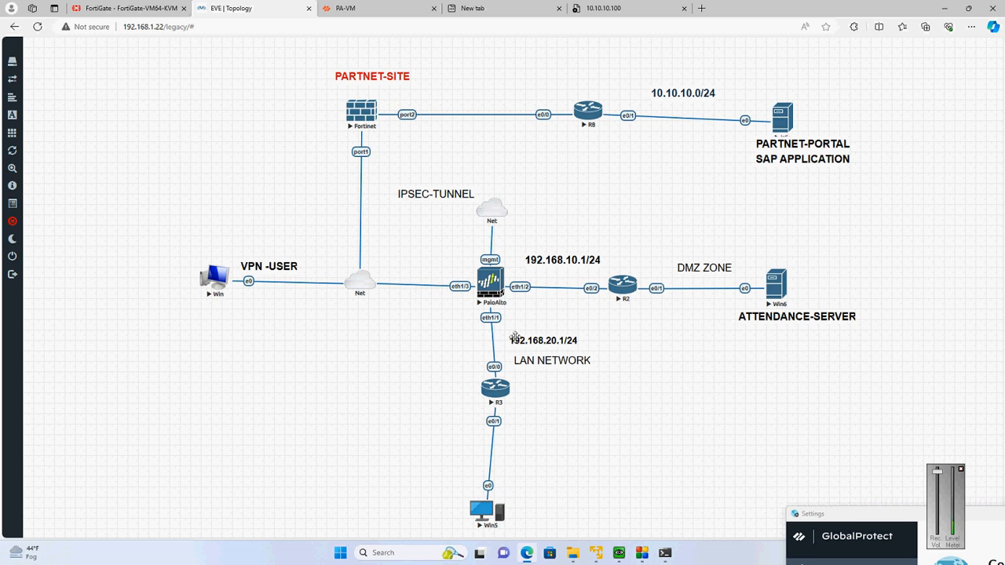
pyautogui.click(369, 6)
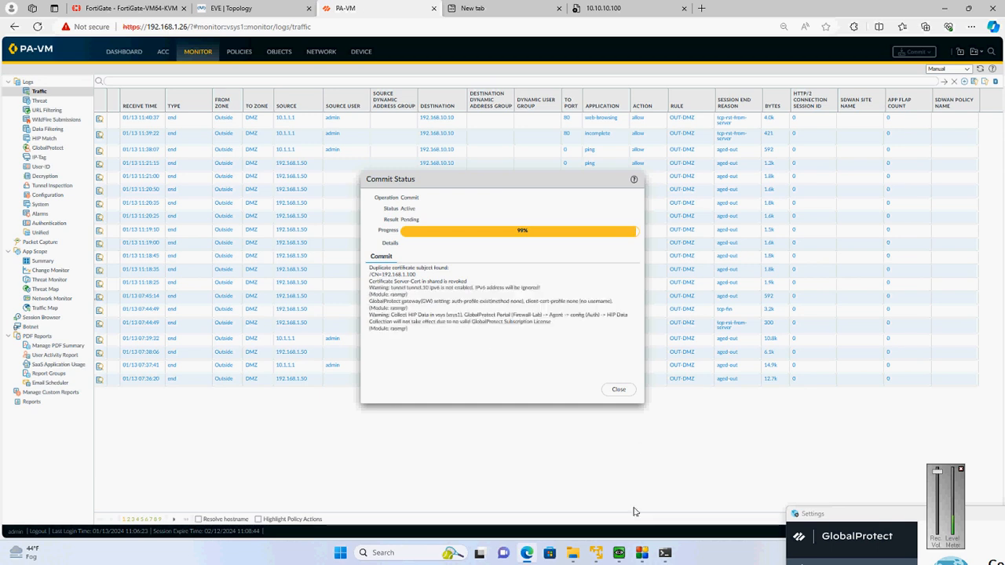
# Ping 10.10.10.100 from Command Prompt beside the PA-VM window, return to PA-VM and close the commit status
pyautogui.click(665, 552)
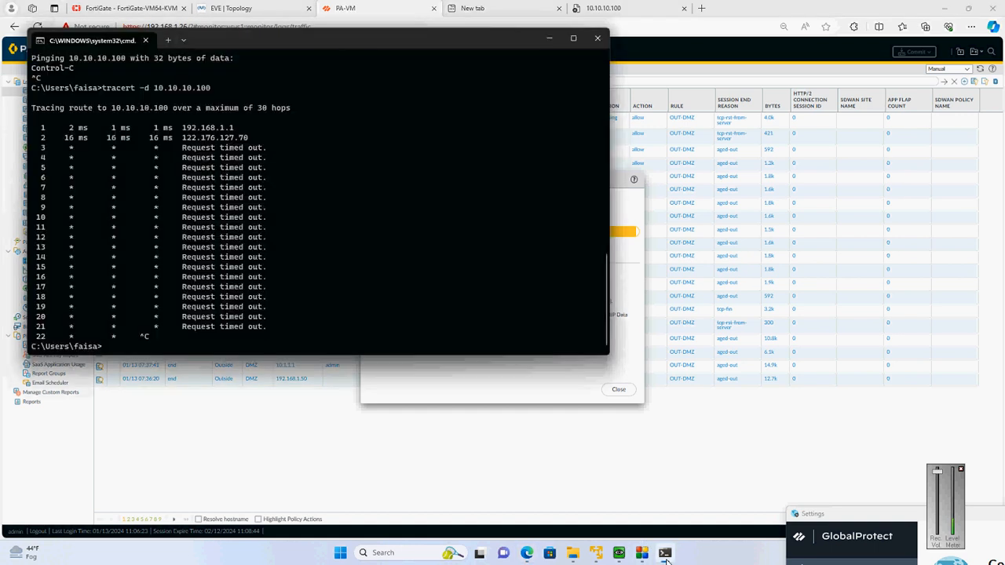
pyautogui.moveTo(354, 38); pyautogui.dragTo(899, 147)
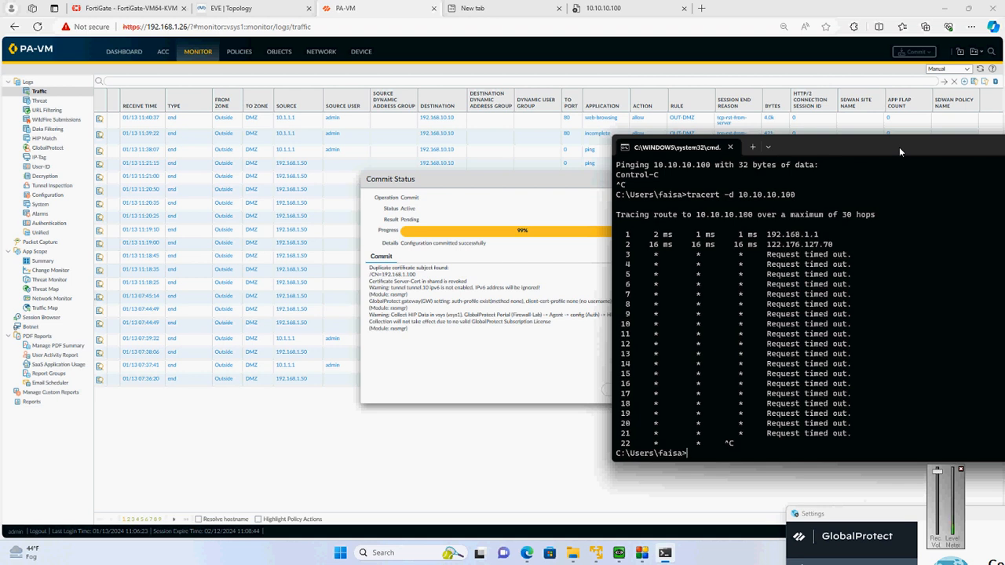
pyautogui.press('Up')
pyautogui.press('Up')
pyautogui.press('Return')
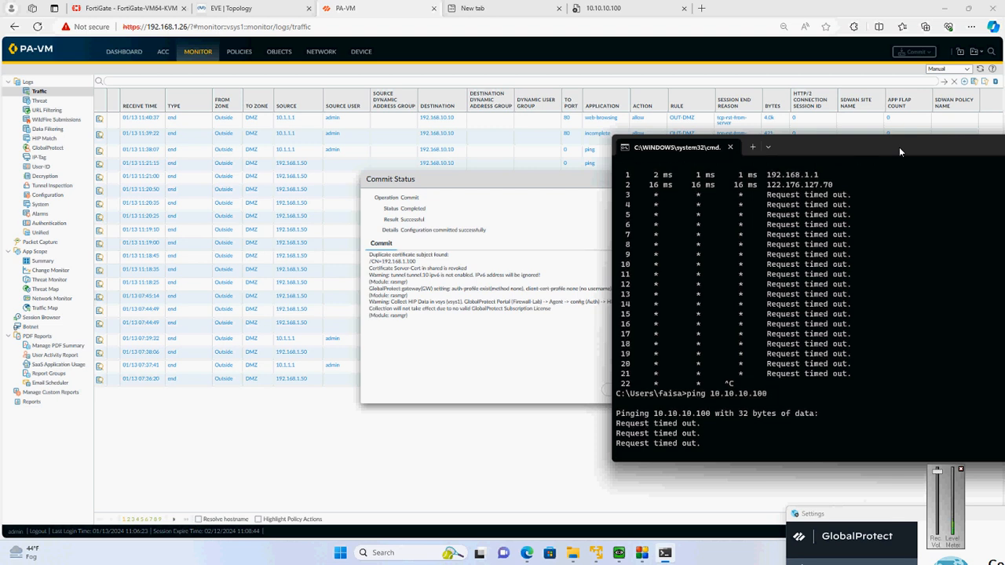
pyautogui.click(499, 60)
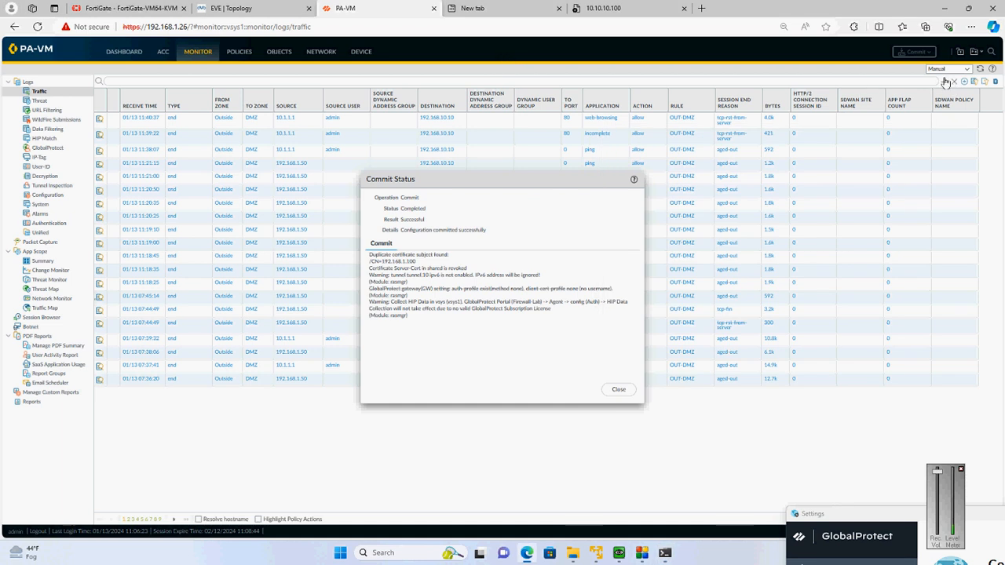
pyautogui.click(618, 389)
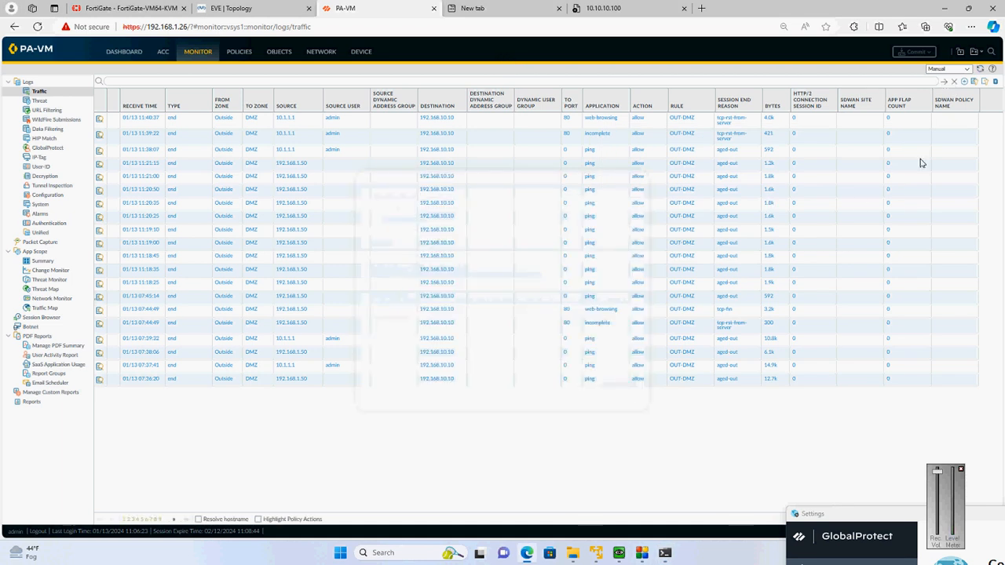
# Refresh the traffic log, switch to Command Prompt and run ipconfig to examine the VPN adapter's IPv4 address
pyautogui.click(947, 82)
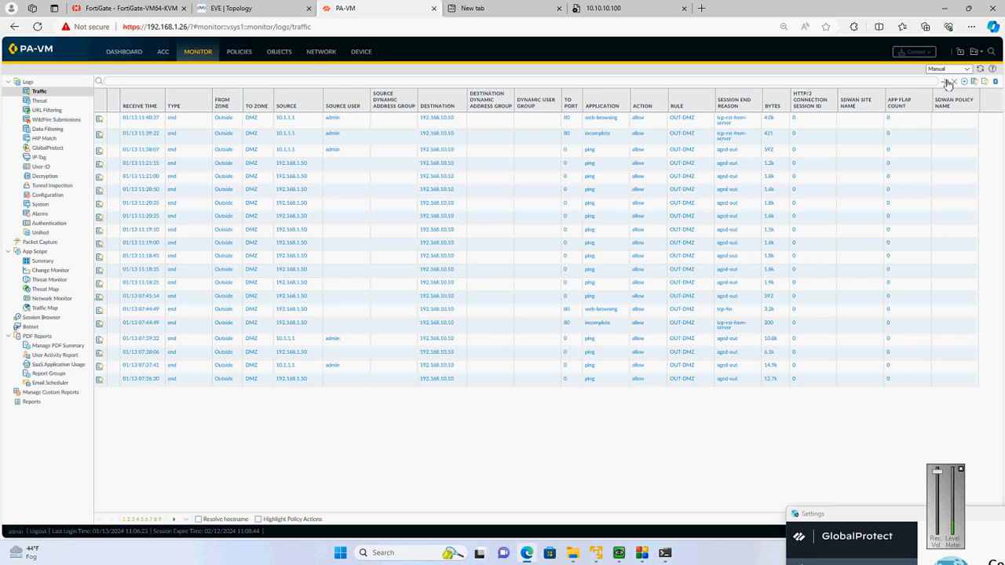
pyautogui.click(665, 553)
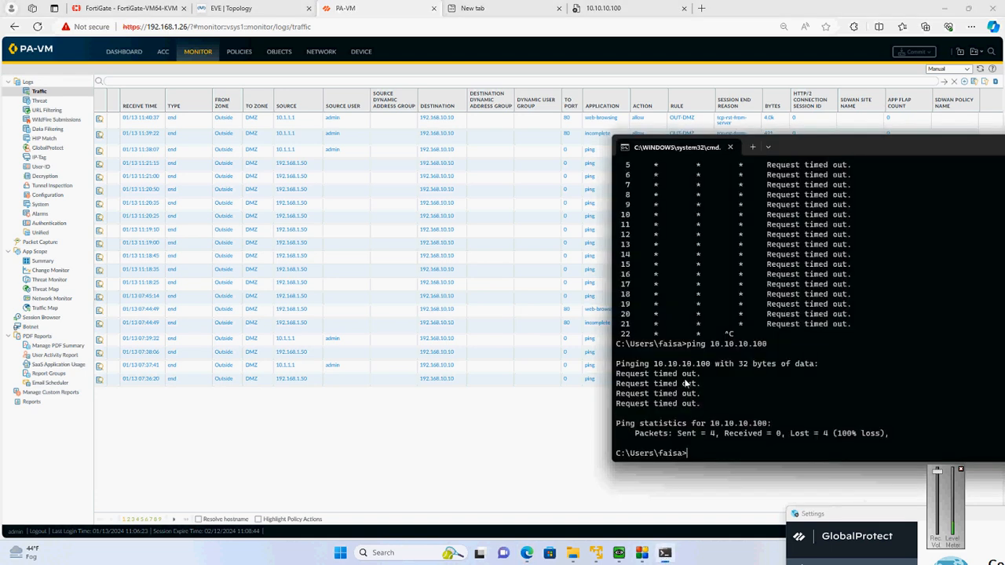
pyautogui.write('ipconfig')
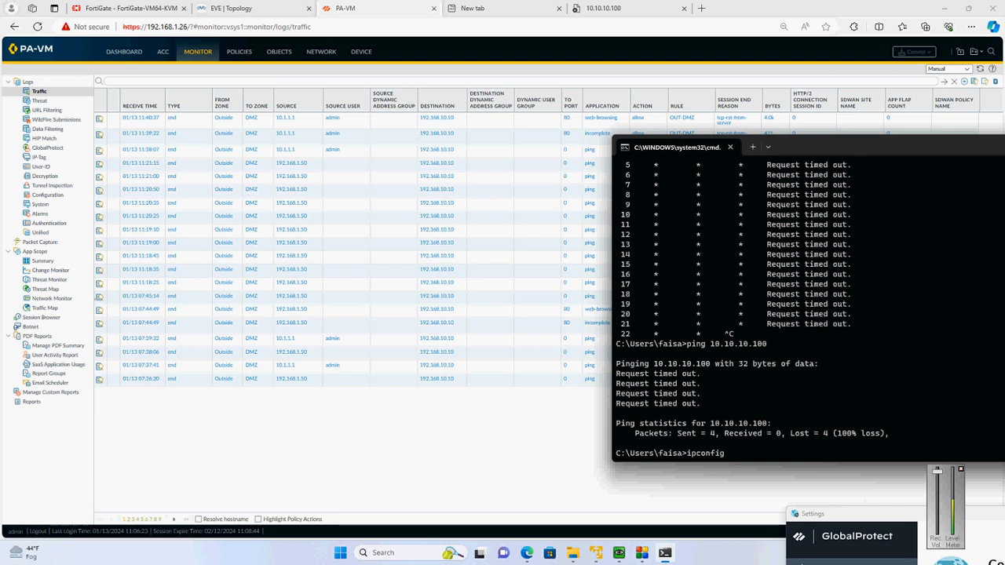
pyautogui.press('Return')
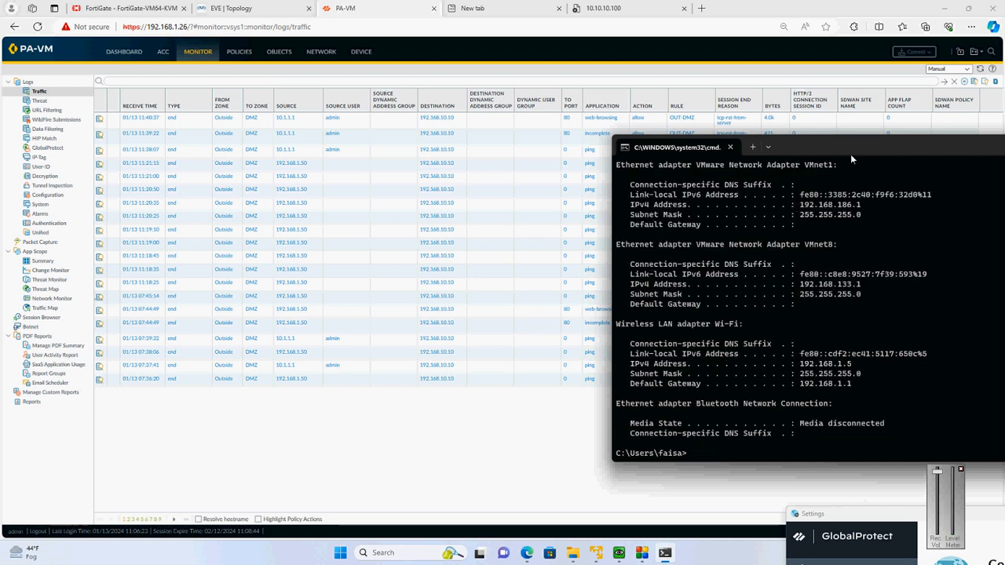
pyautogui.moveTo(851, 158); pyautogui.dragTo(578, 164)
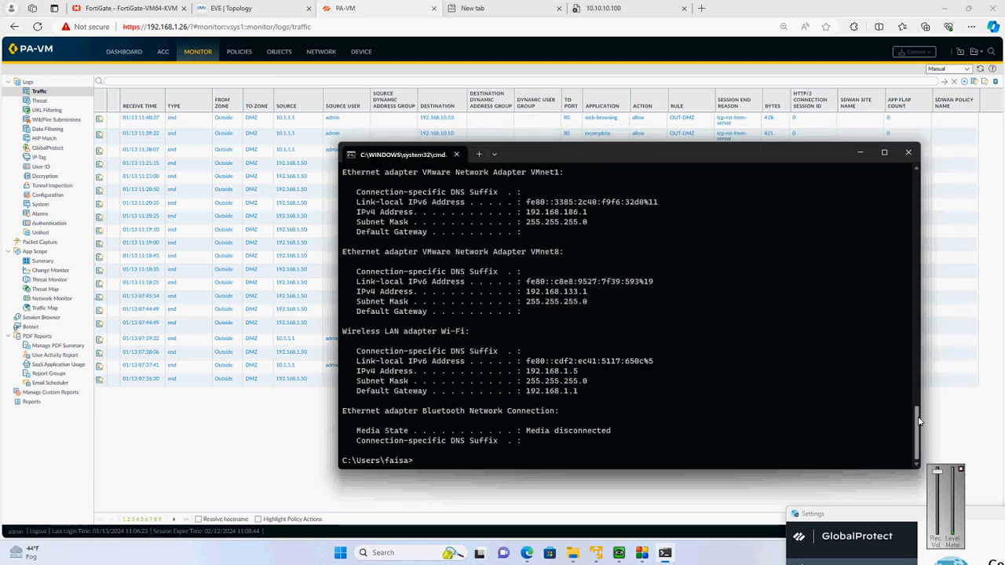
pyautogui.moveTo(918, 421); pyautogui.dragTo(917, 371)
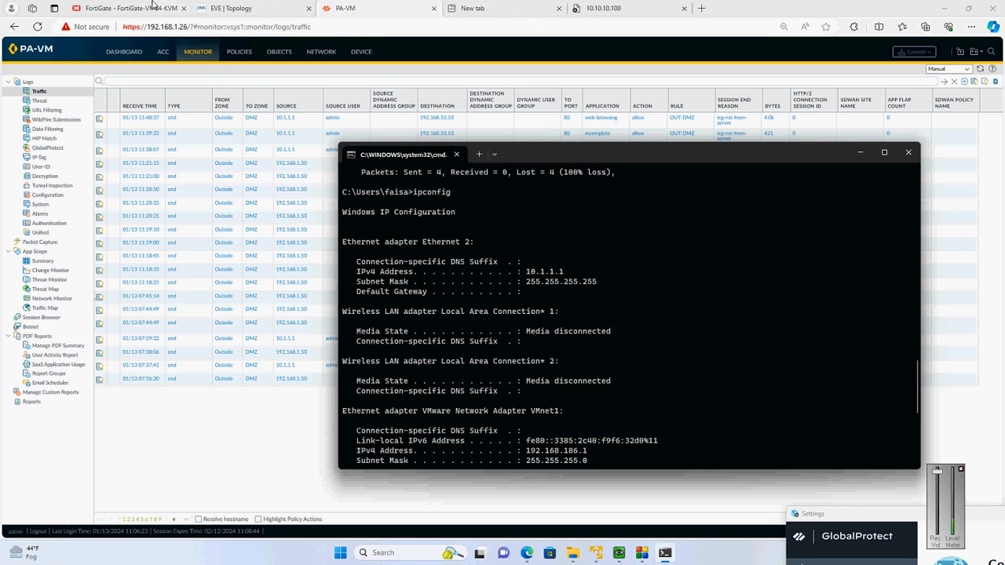
# Inspect the SAP application server's console from the EVE topology, return to PA-VM and refresh the traffic log
pyautogui.click(264, 7)
pyautogui.click(785, 110)
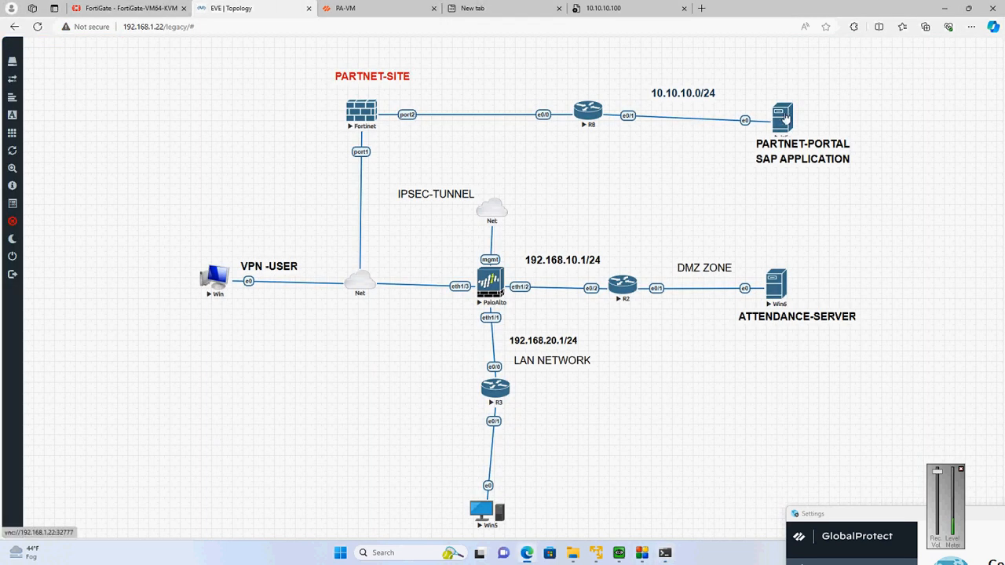
pyautogui.click(553, 84)
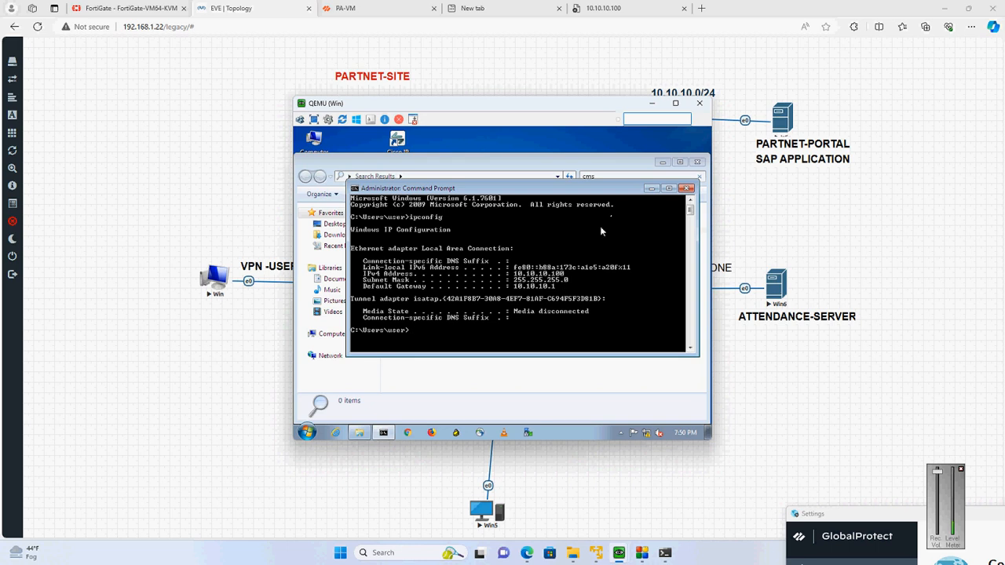
pyautogui.click(698, 104)
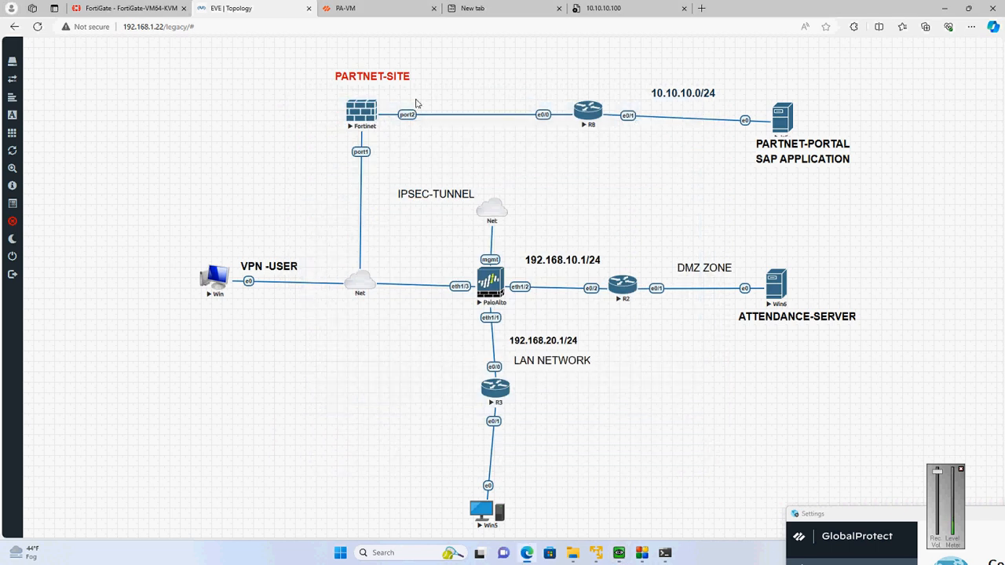
pyautogui.click(397, 7)
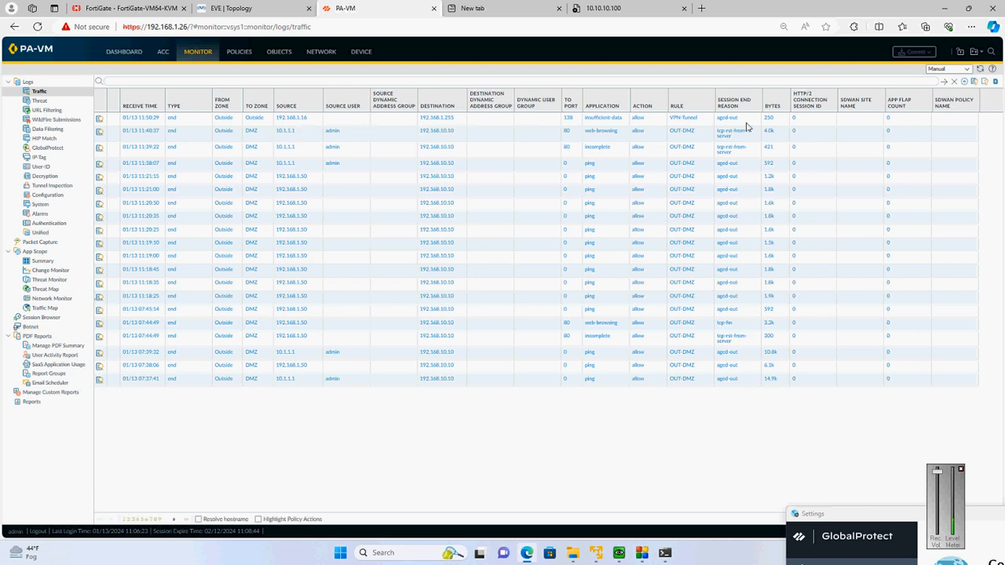
pyautogui.click(946, 82)
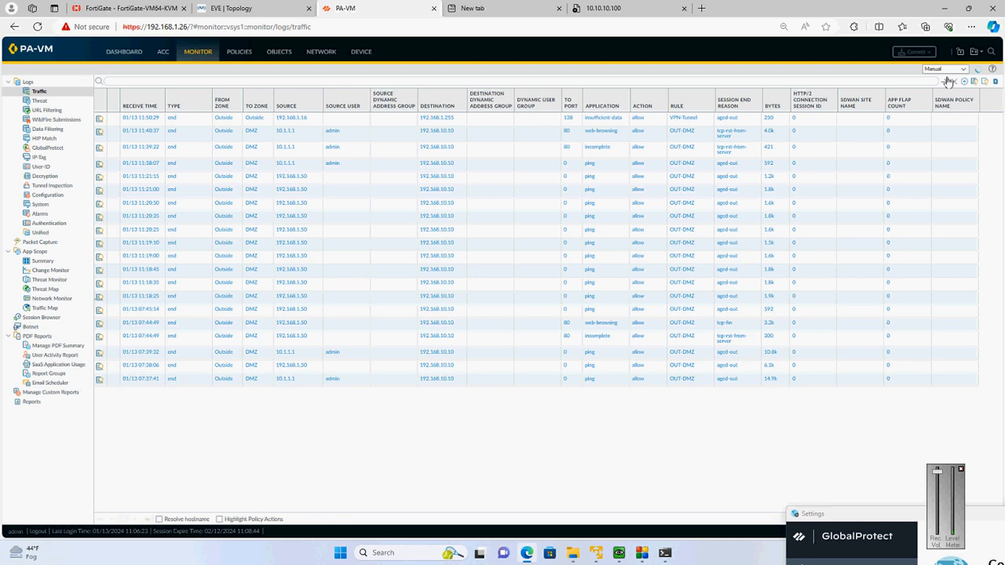
# Review the split-tunnel access routes and domain settings in the GW GlobalProtect gateway's client config, and accept the configuration
pyautogui.click(327, 51)
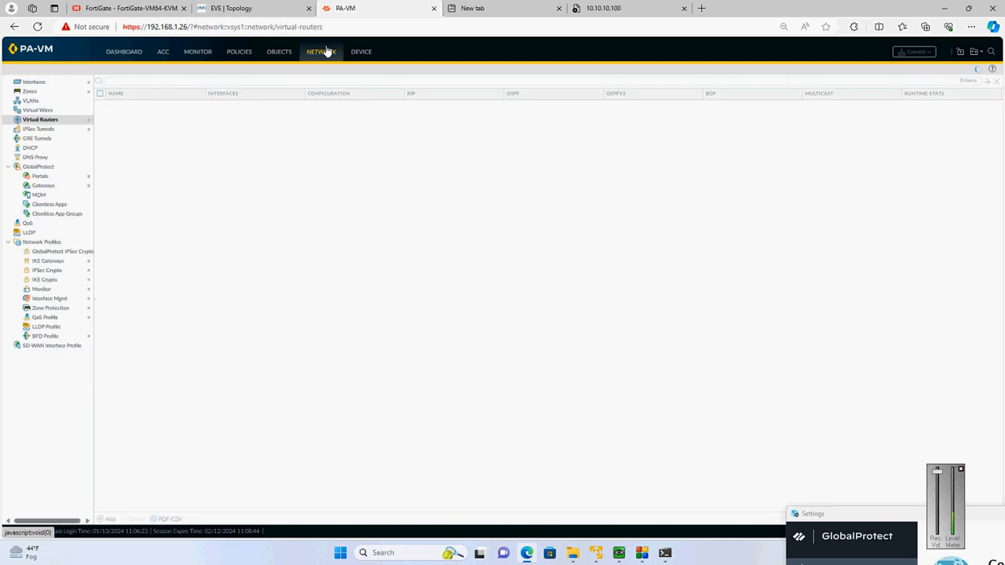
pyautogui.click(64, 186)
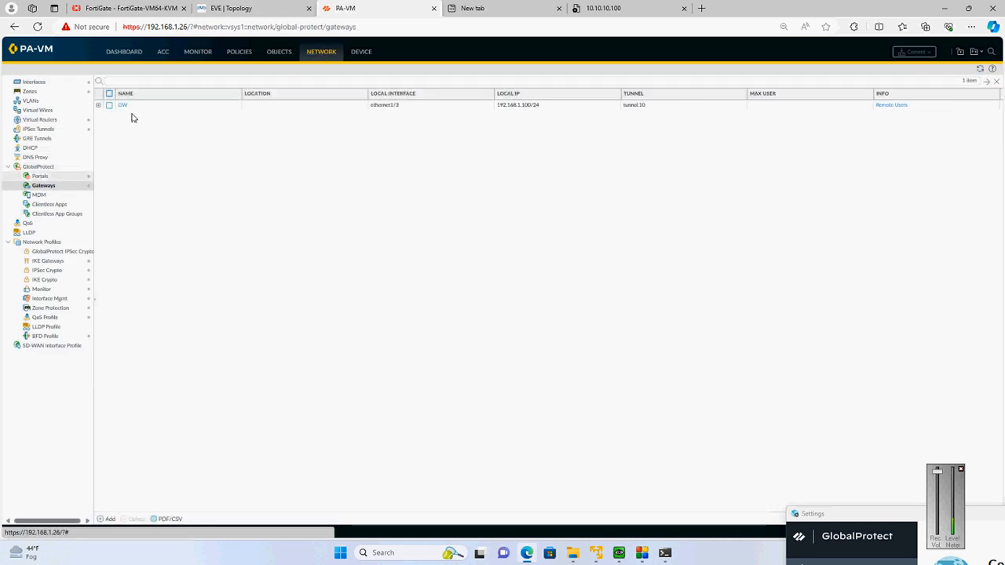
pyautogui.click(125, 108)
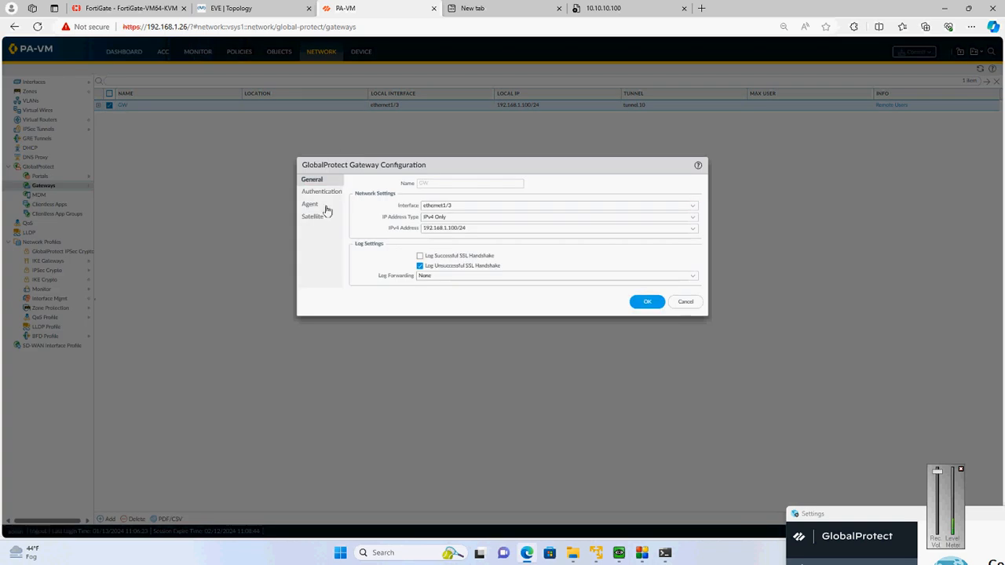
pyautogui.click(312, 206)
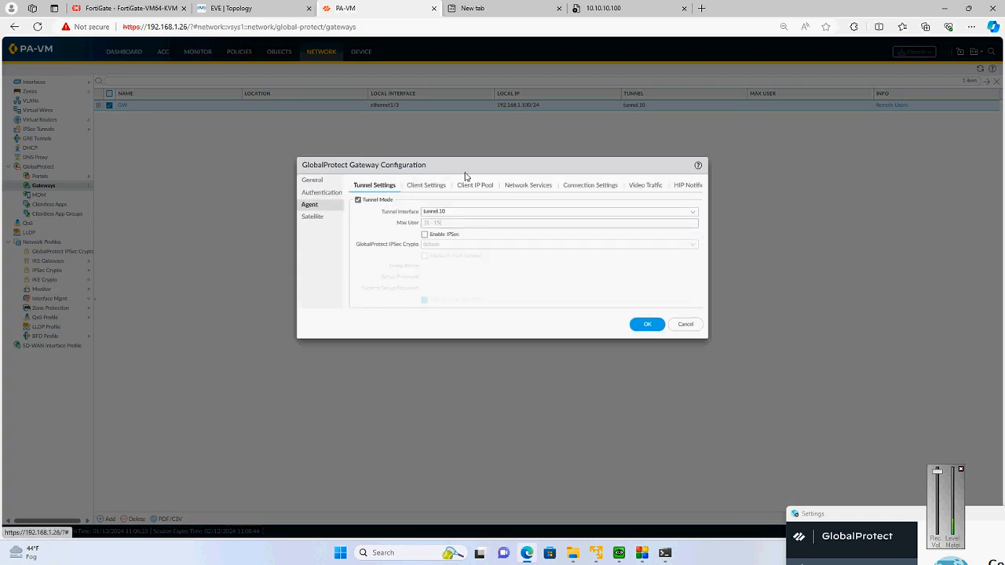
pyautogui.click(429, 192)
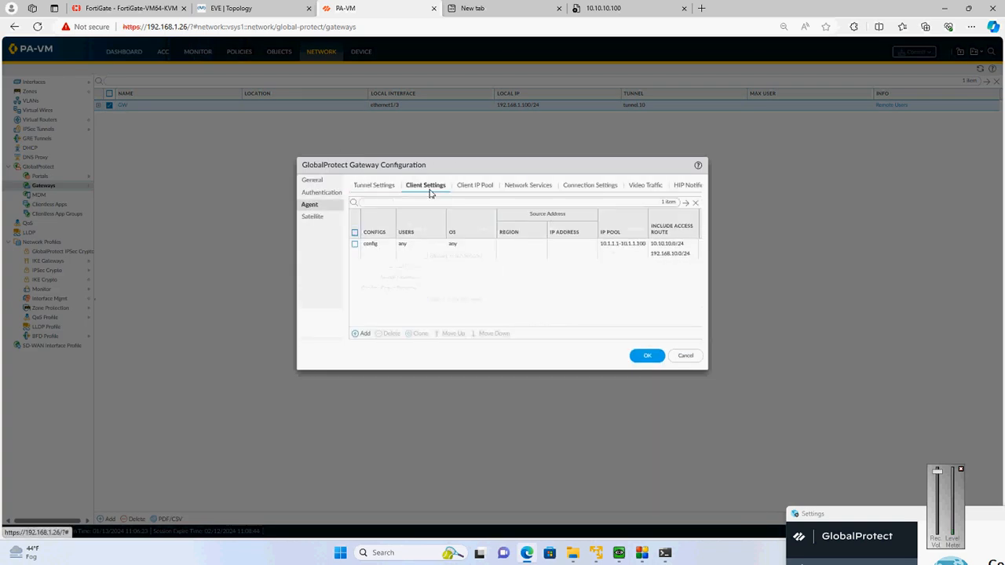
pyautogui.click(375, 245)
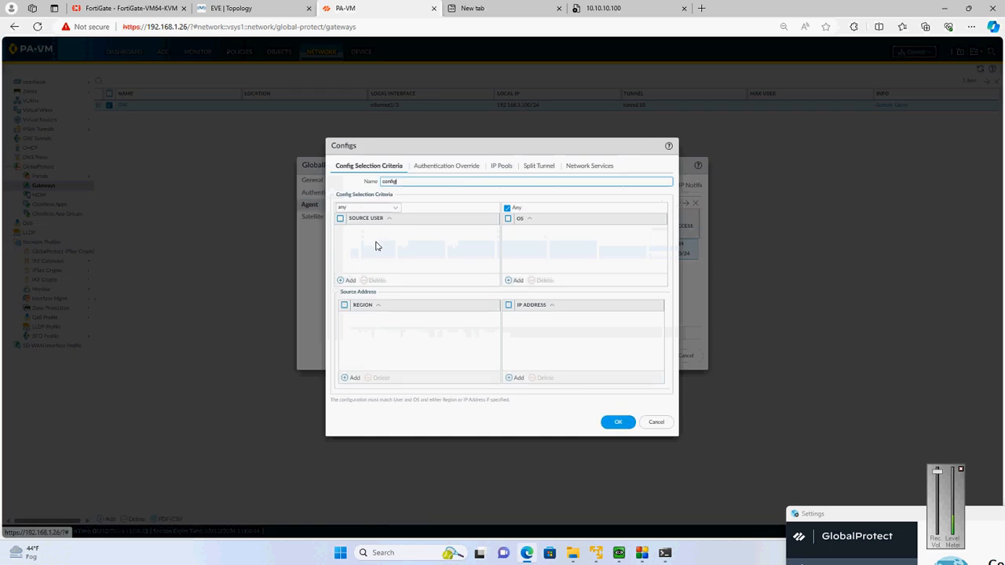
pyautogui.click(528, 168)
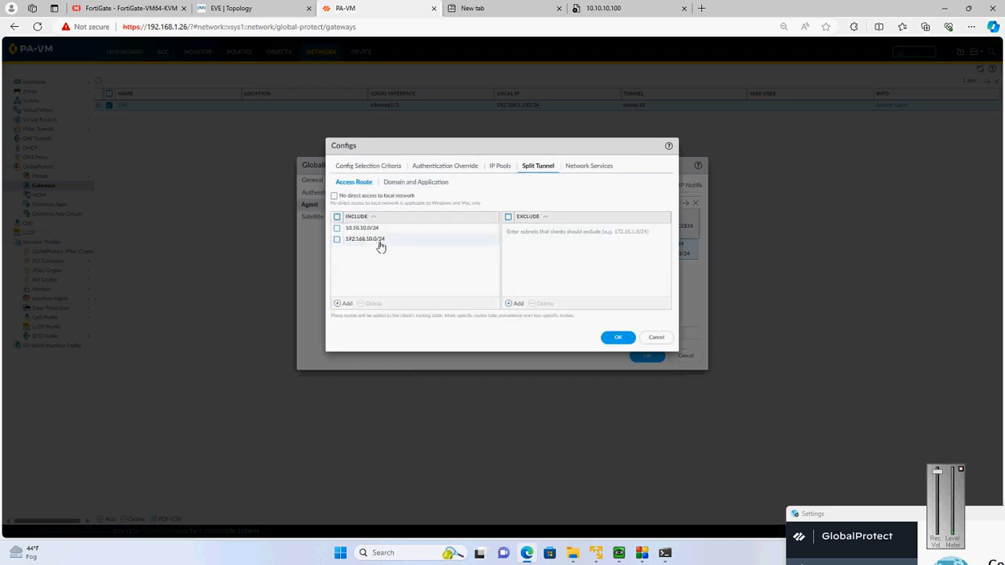
pyautogui.click(414, 183)
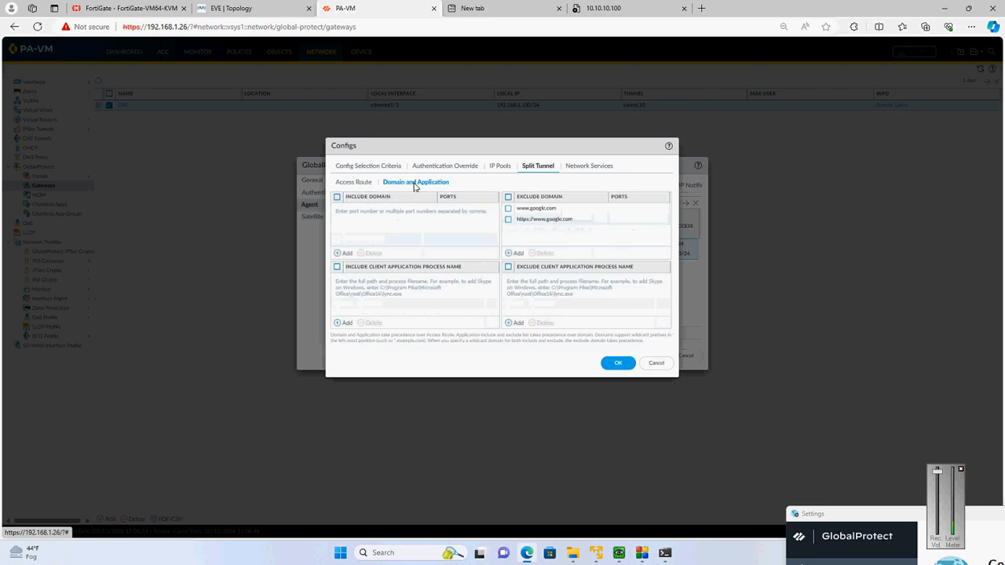
pyautogui.click(363, 184)
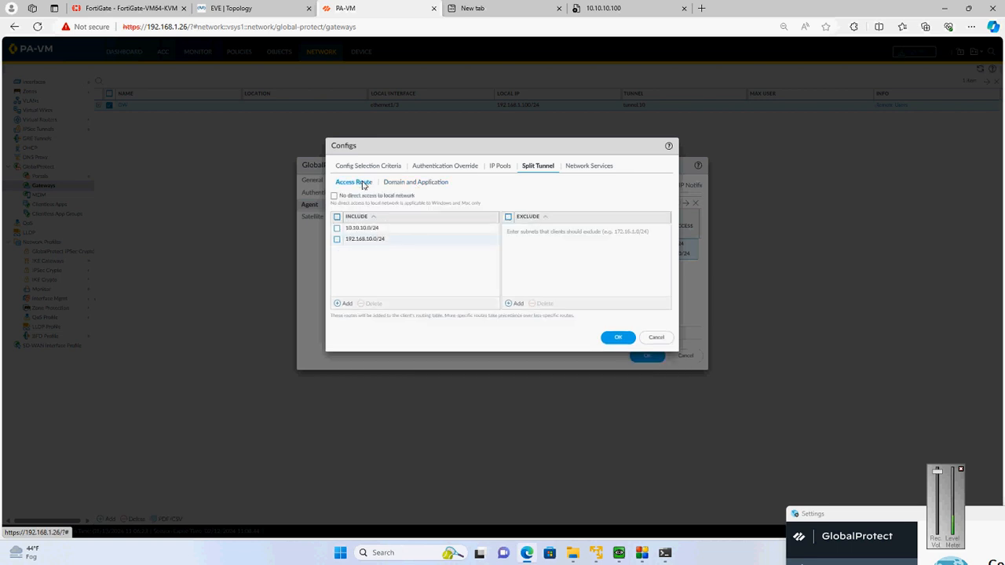
pyautogui.click(628, 340)
pyautogui.click(646, 355)
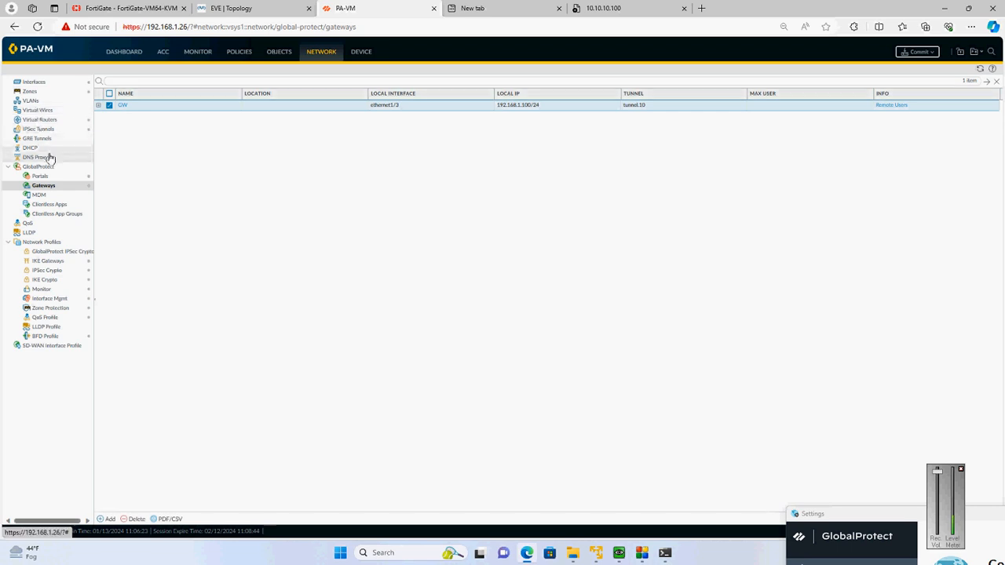
# Review the Static-VPN route's destination and interface in the default virtual router, and accept the router settings
pyautogui.click(39, 120)
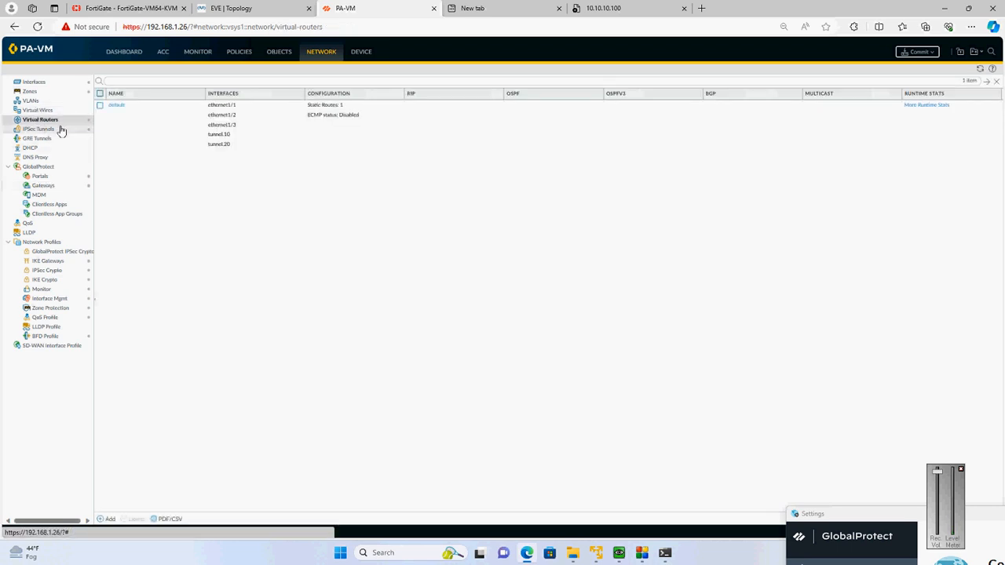
pyautogui.click(120, 111)
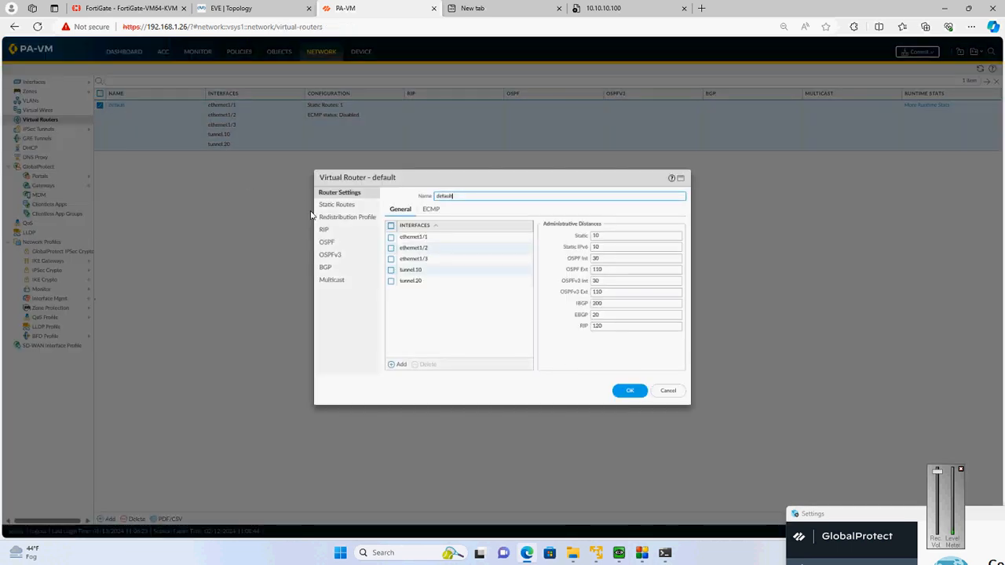
pyautogui.click(336, 205)
pyautogui.click(416, 258)
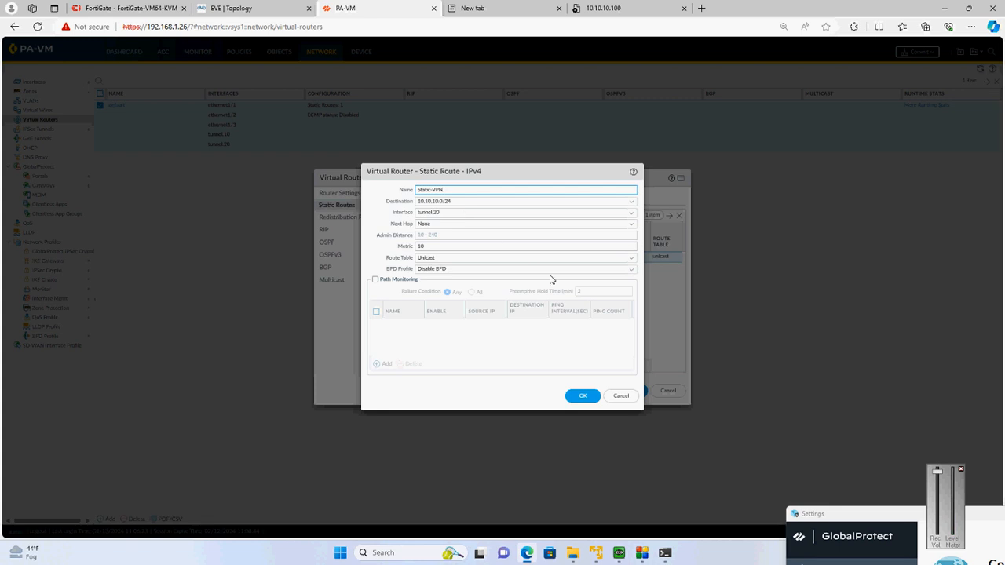
pyautogui.click(579, 404)
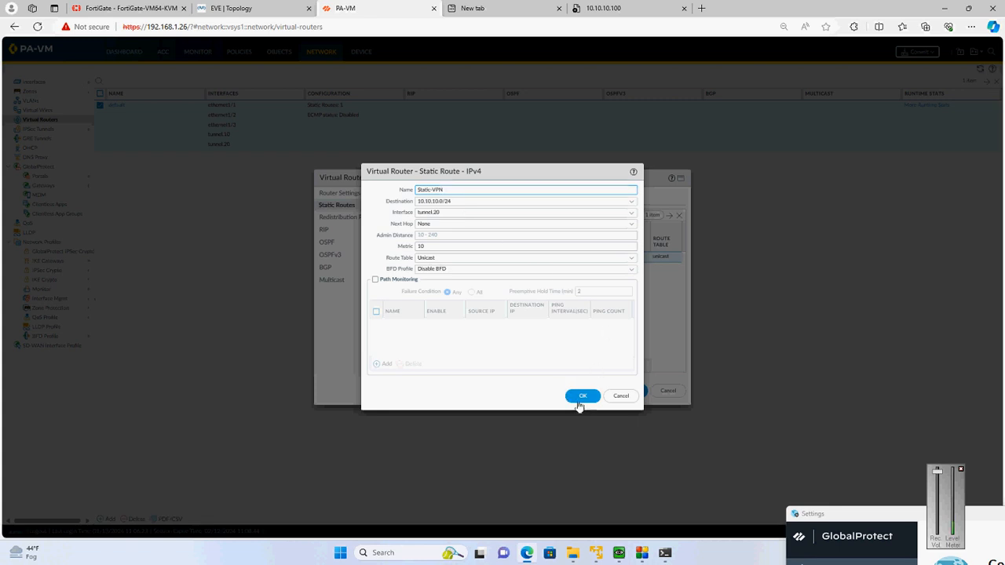
pyautogui.click(632, 392)
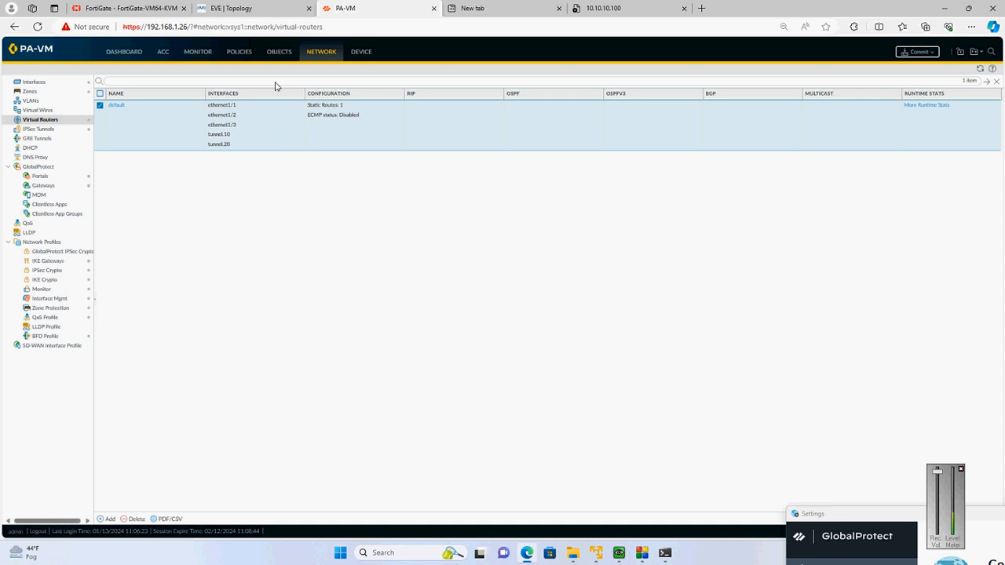
# Consult the EVE topology for the tunnel's endpoint networks and open the IPv4 proxy IDs of IPSEC-tunnel in PA-VM
pyautogui.click(247, 8)
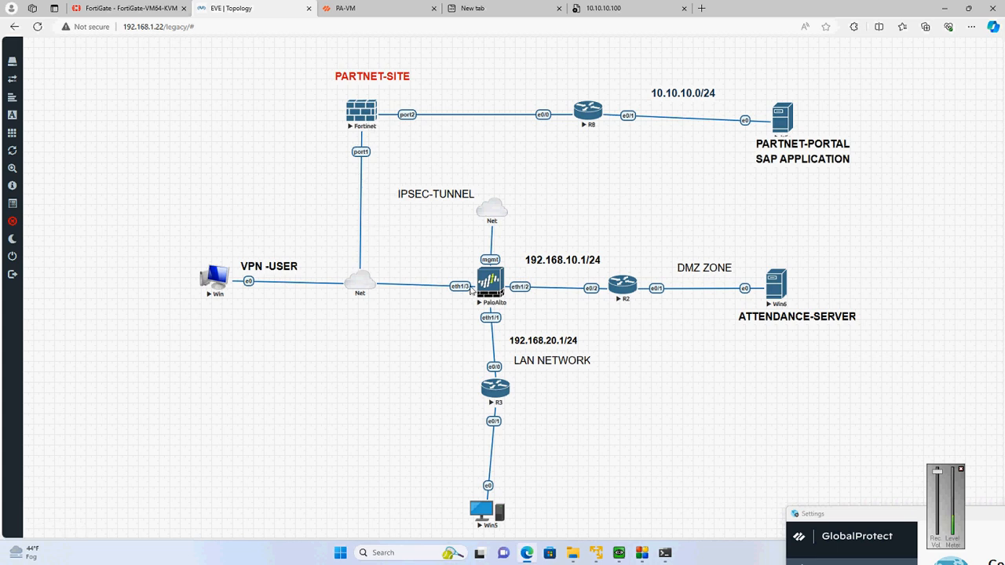
pyautogui.click(377, 8)
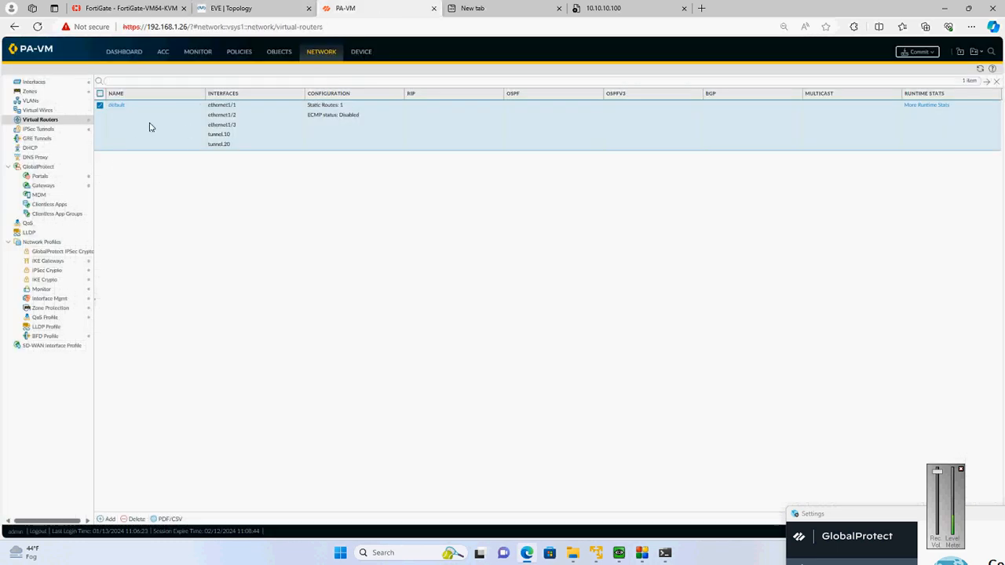
pyautogui.click(39, 130)
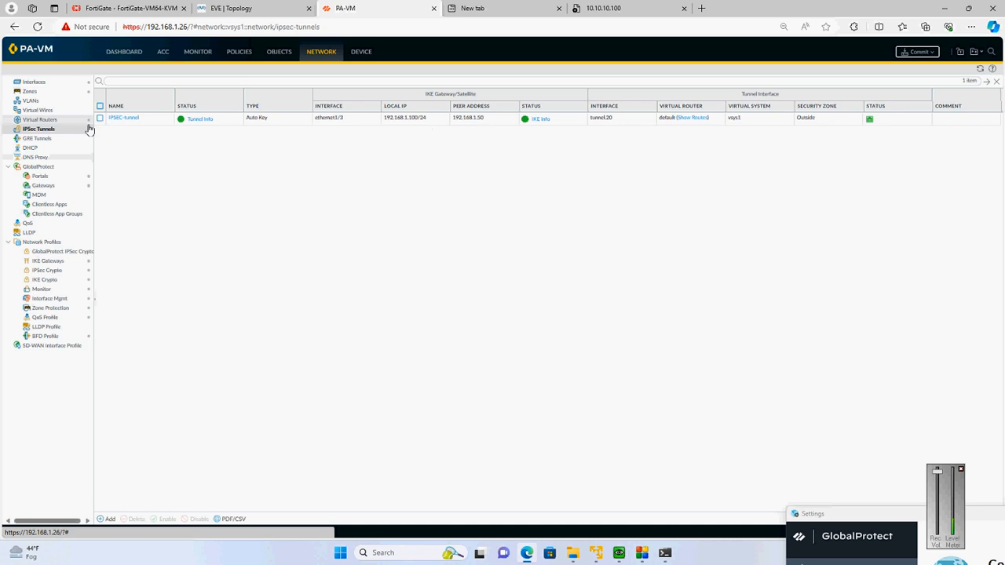
pyautogui.click(125, 118)
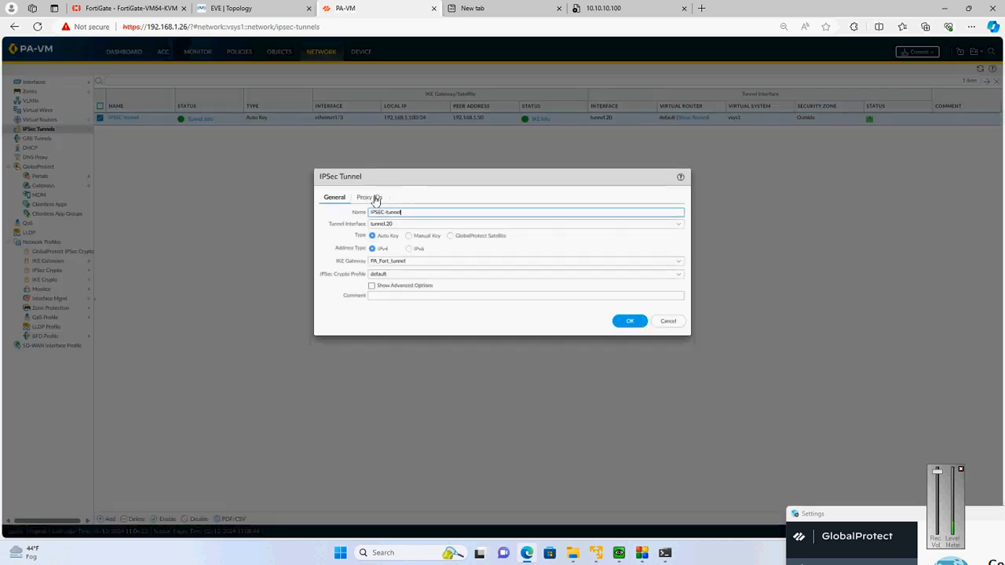
pyautogui.click(382, 199)
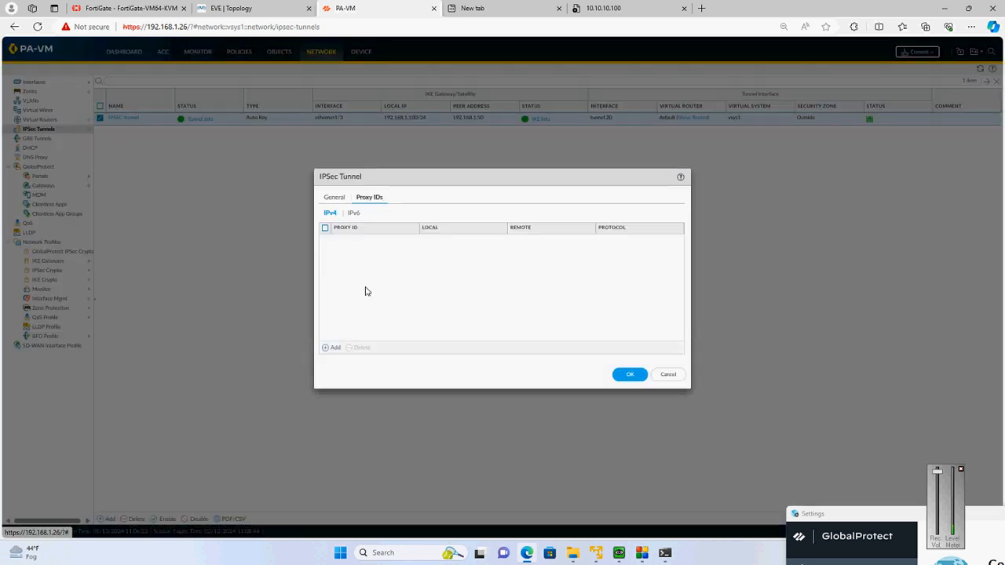
pyautogui.click(266, 8)
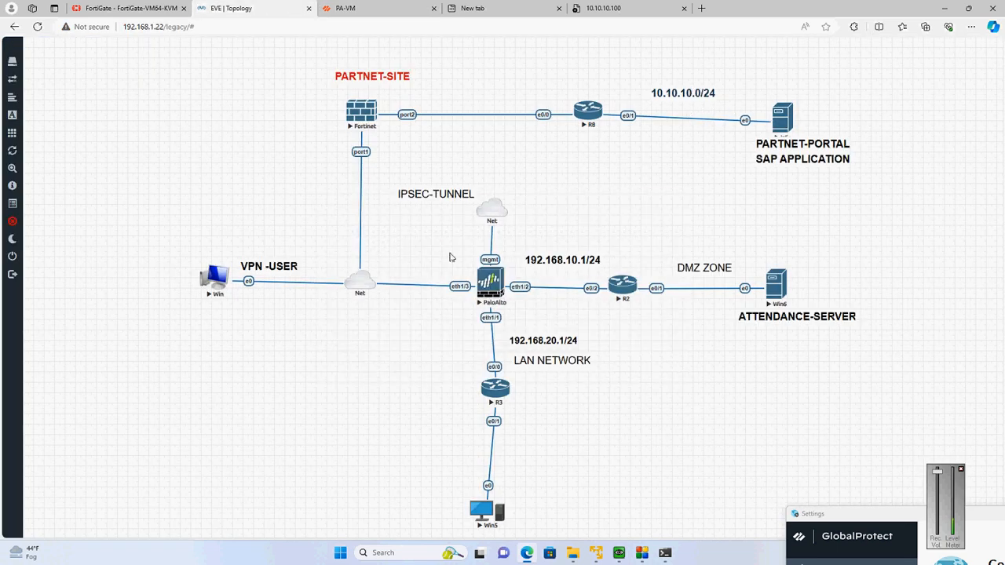
pyautogui.click(392, 8)
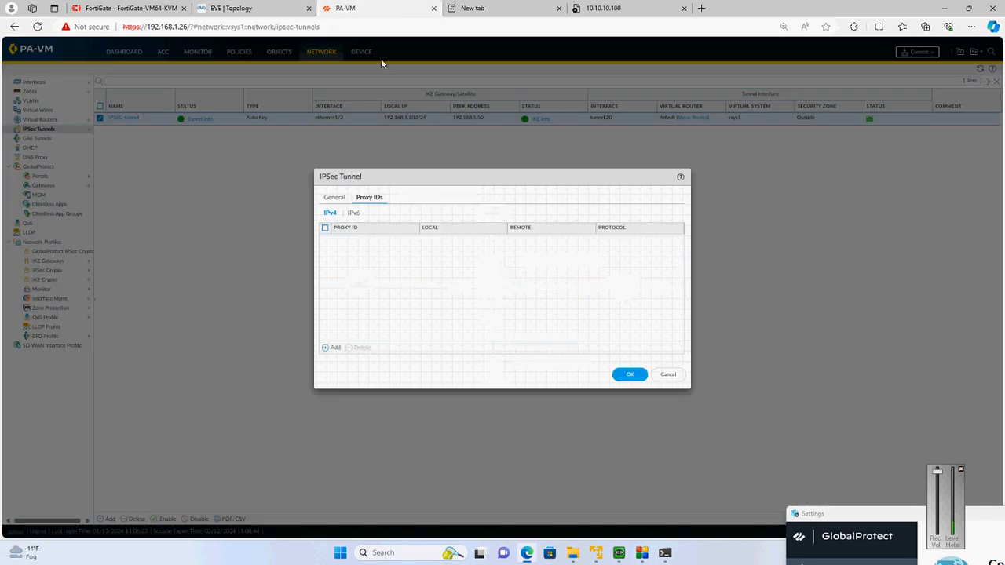
# Add an IPv4 proxy ID named Partnet-portal to the IPSec tunnel with local network 10.1.1.0/24
pyautogui.click(331, 350)
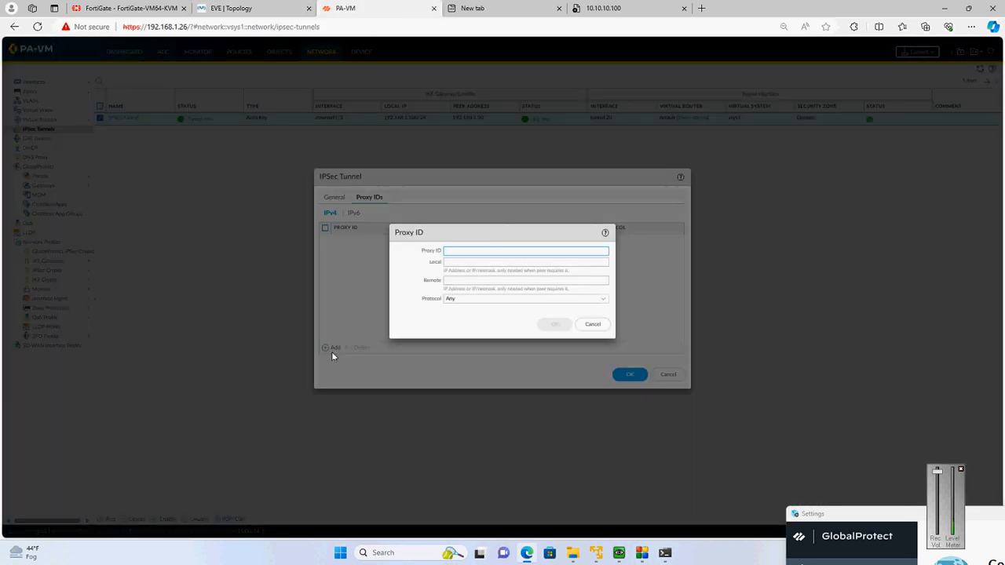
pyautogui.write('Par')
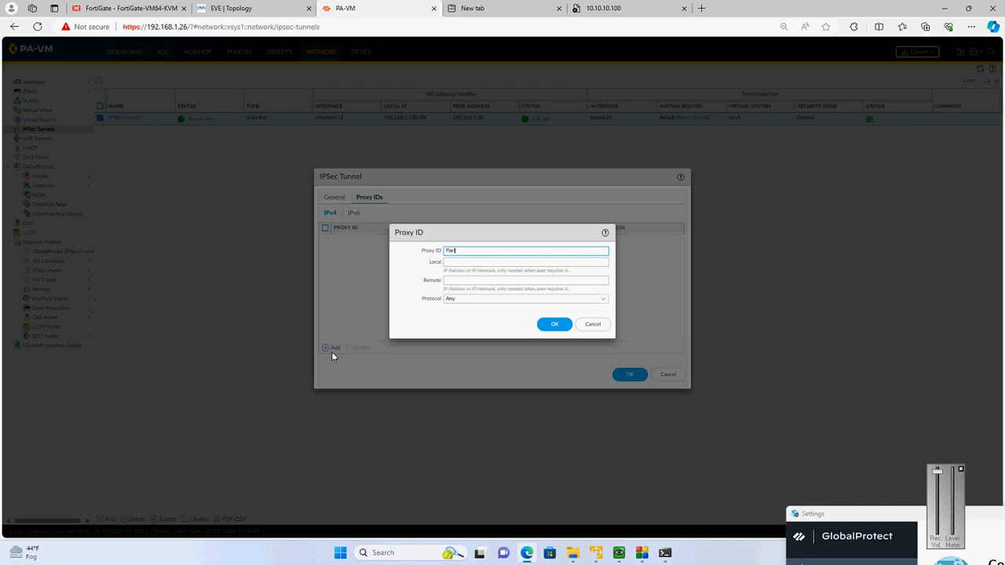
pyautogui.write('tner-portal')
pyautogui.press('Tab')
pyautogui.write('1')
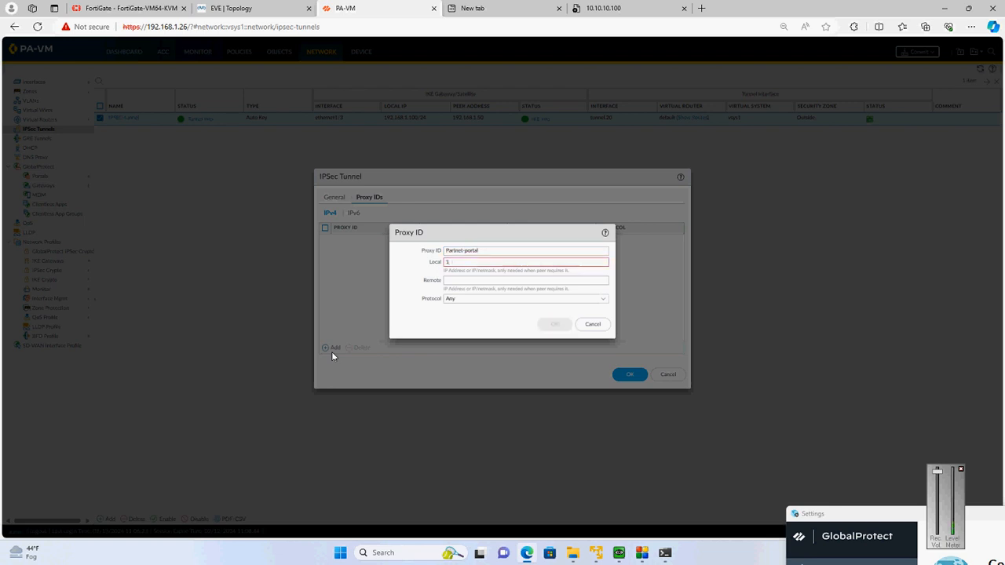
pyautogui.write('9')
pyautogui.write('.1.1.0')
pyautogui.write('/24')
pyautogui.press('Tab')
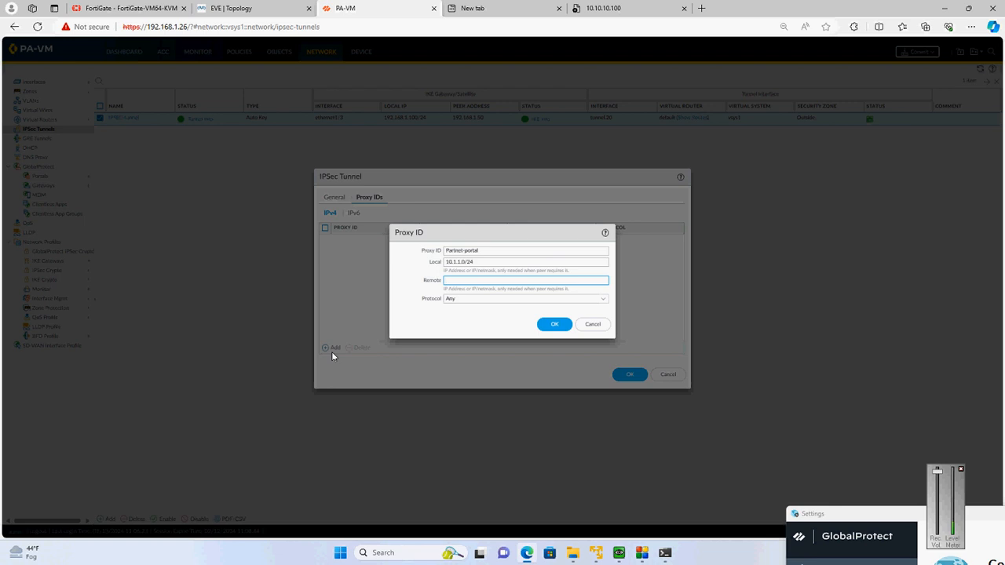
# Set the proxy ID's remote network to 10.10.10.0/24 and accept the entry
pyautogui.write('10.10.10.0/24')
pyautogui.click(547, 324)
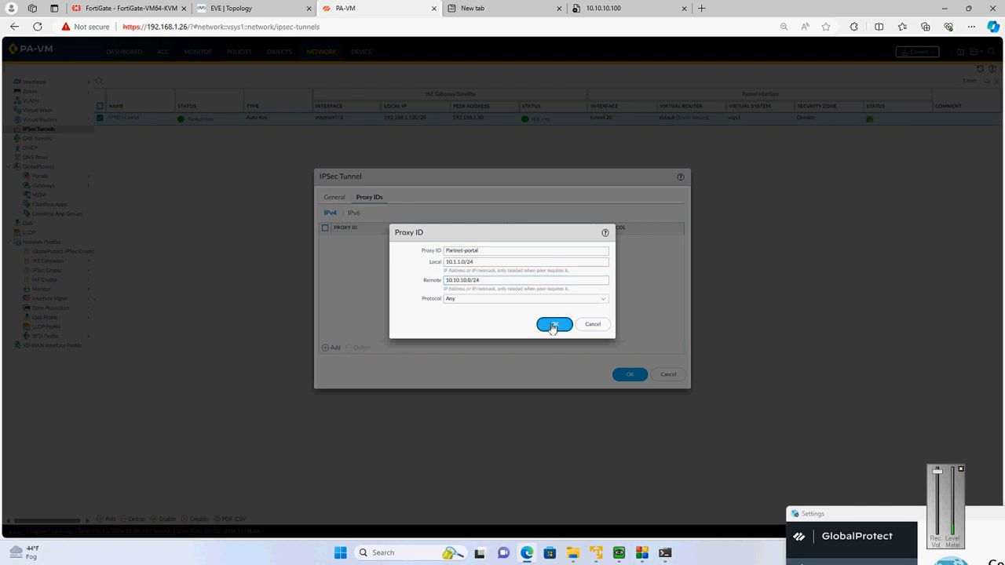
# Accept the IPSec tunnel settings and commit all changes to the firewall
pyautogui.click(620, 375)
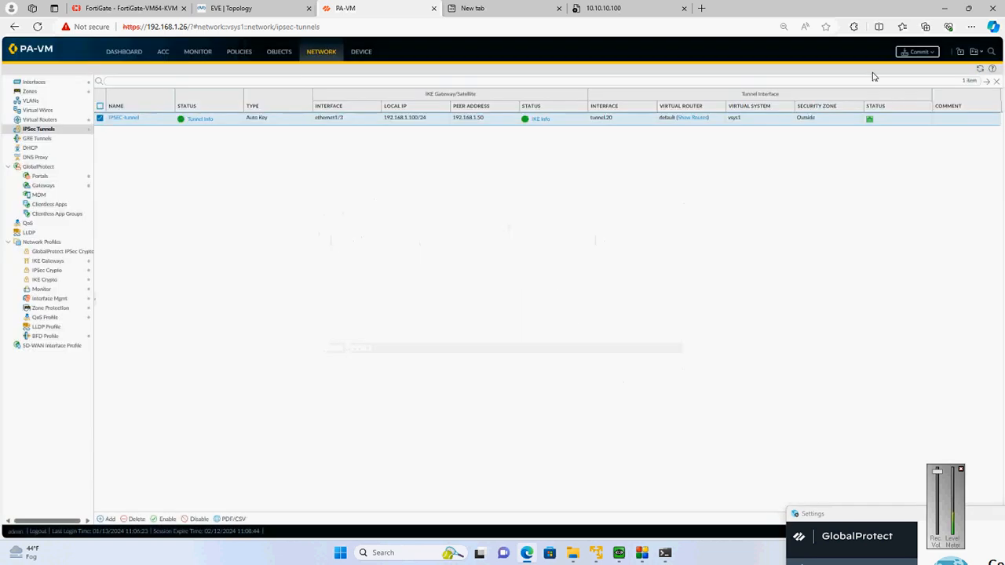
pyautogui.click(923, 55)
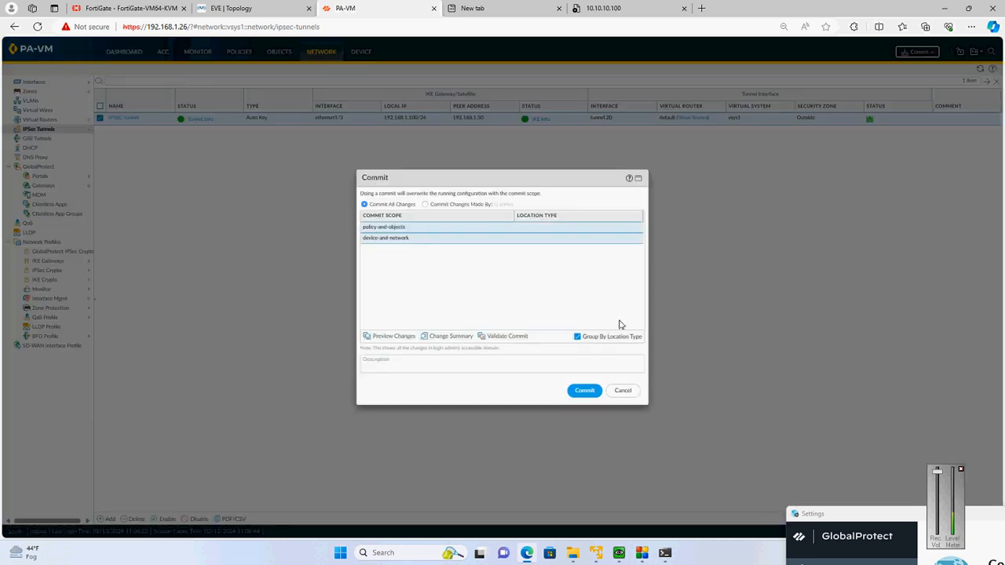
pyautogui.click(588, 392)
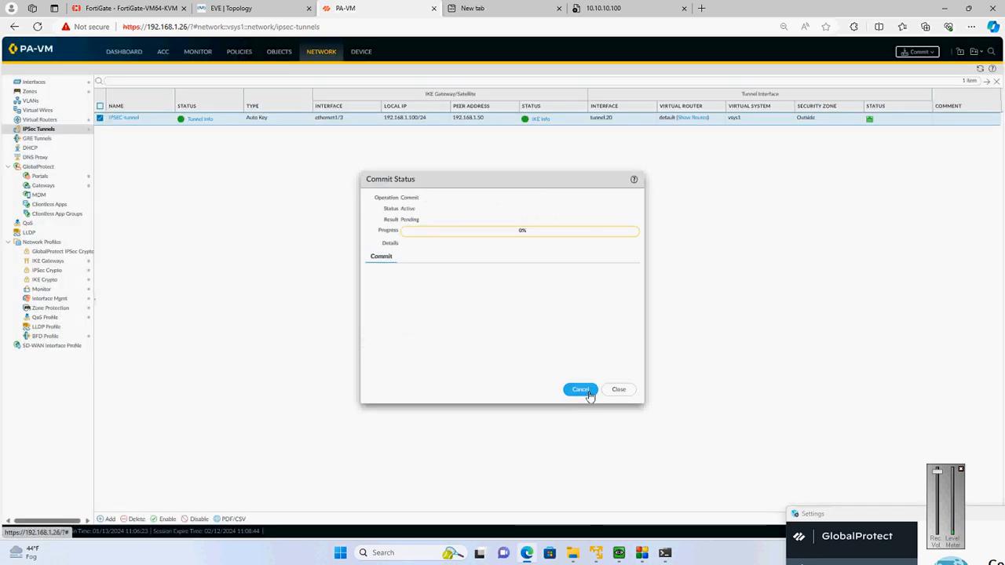
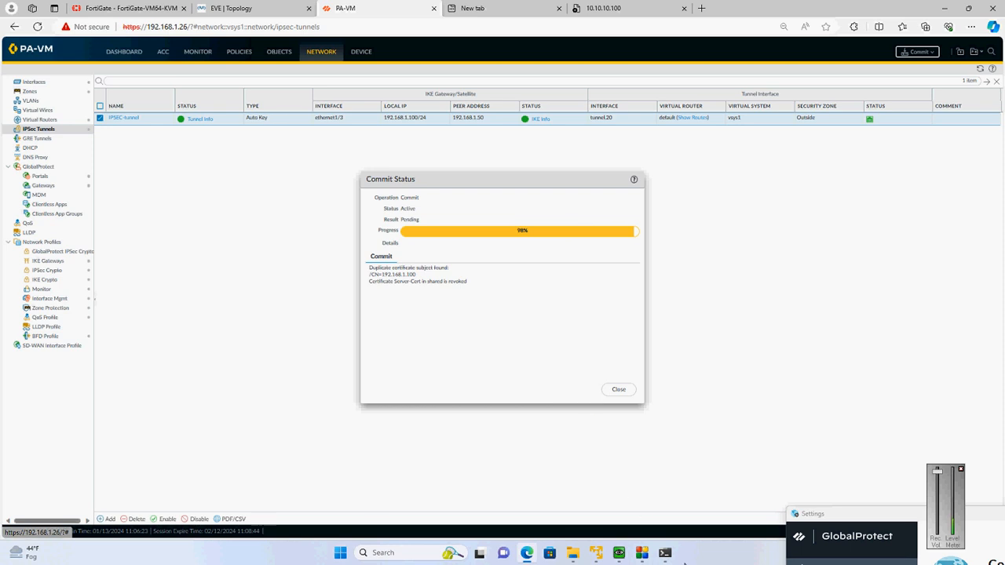
# Ping 10.10.10.100 from the command prompt to test access to the partner application
pyautogui.click(666, 553)
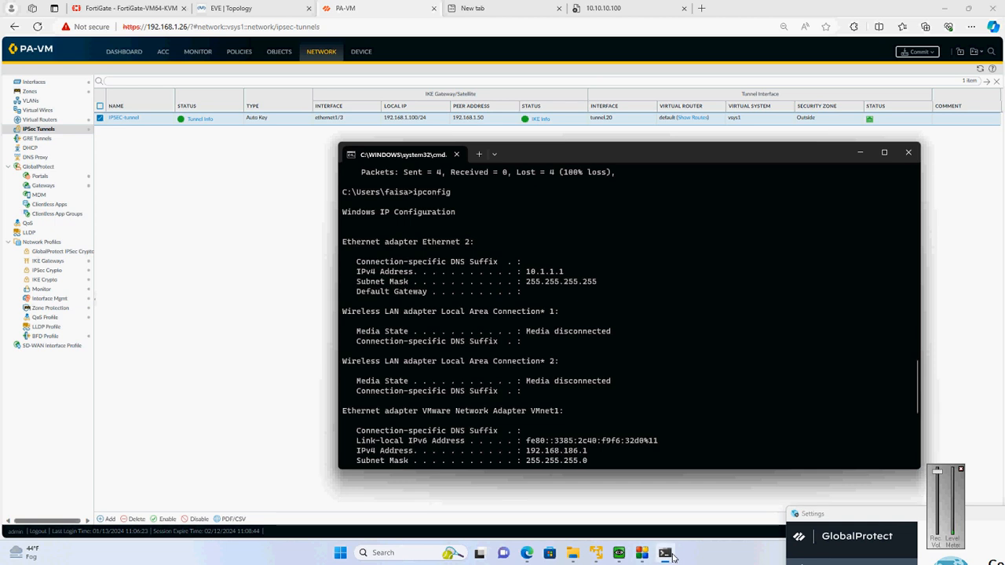
pyautogui.write('ping 10.10.10.100')
pyautogui.press('Return')
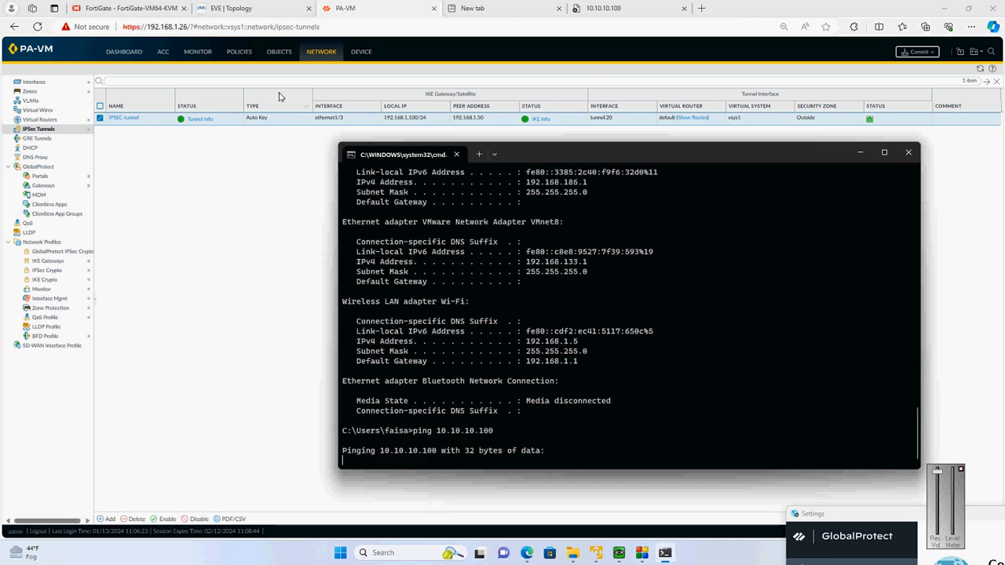
# Refresh PA-VM's traffic log while checking the running ping, and dismiss the commit status
pyautogui.click(207, 60)
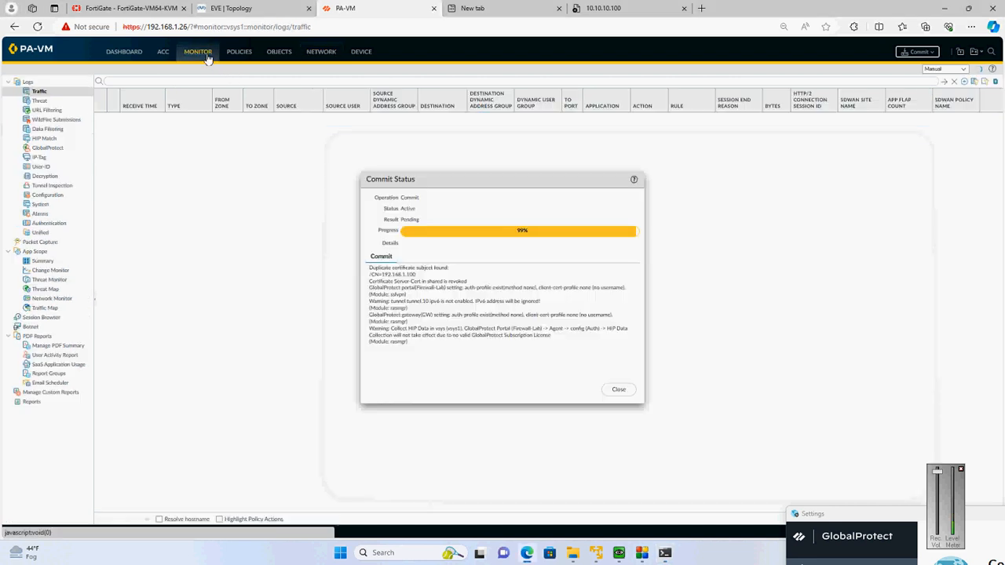
pyautogui.click(665, 560)
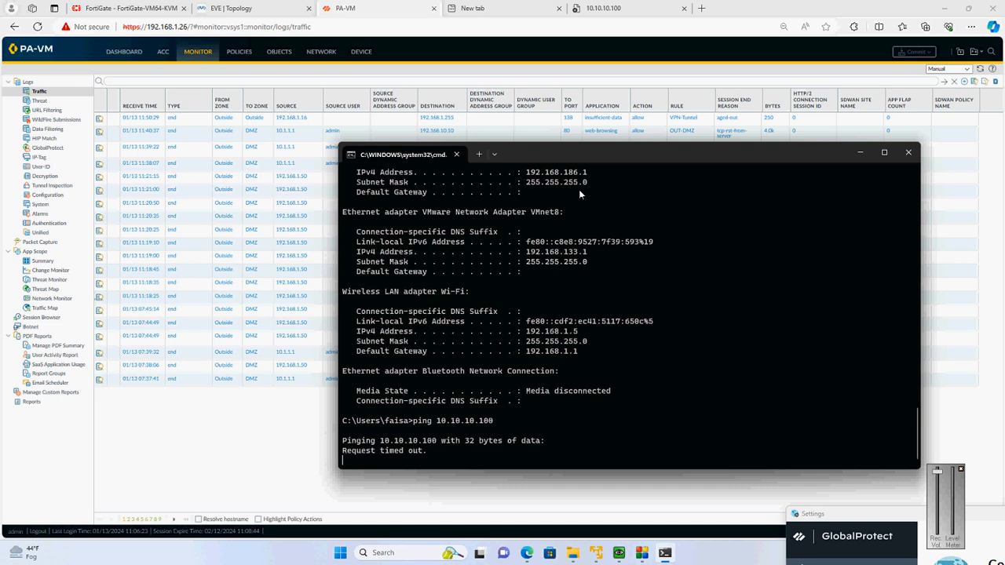
pyautogui.click(949, 82)
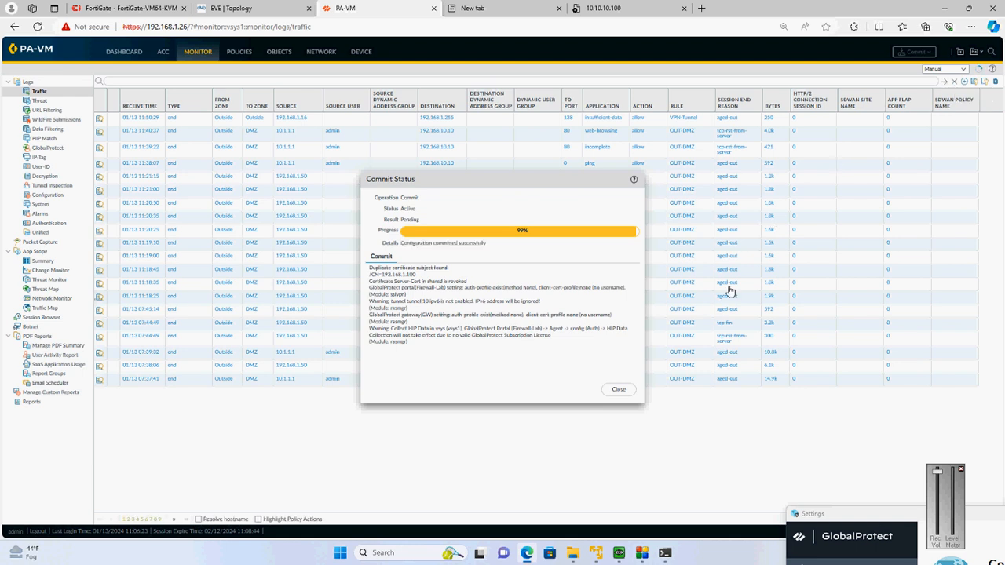
pyautogui.click(627, 396)
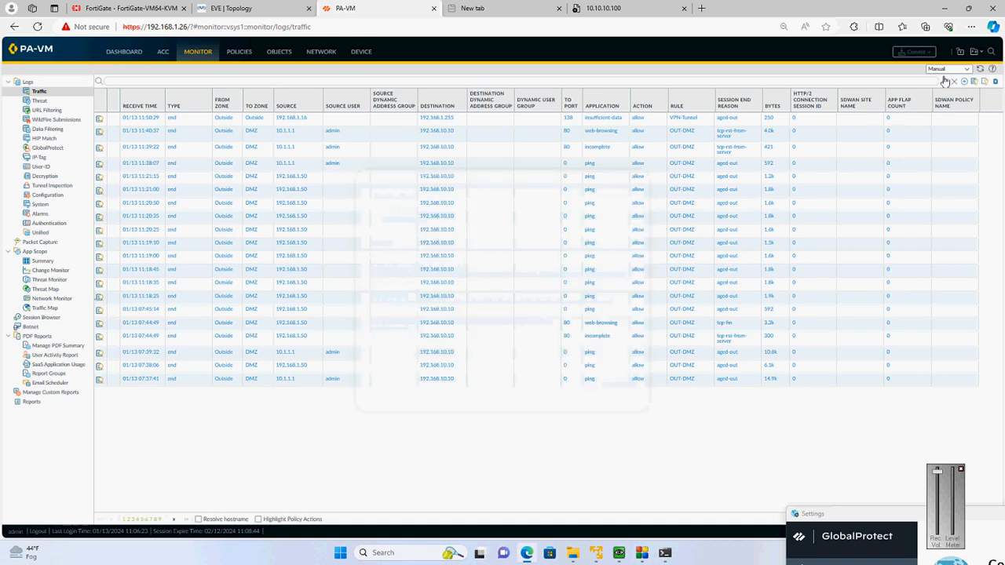
# Start a continuous ping to 10.10.10.100 with the -t option in the command prompt
pyautogui.click(664, 553)
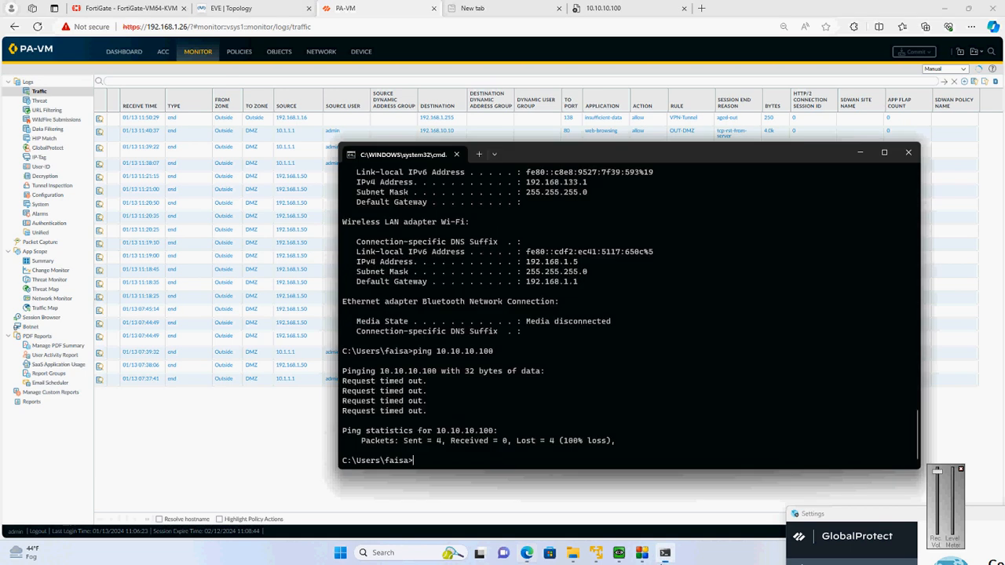
pyautogui.press('Up')
pyautogui.write('-t')
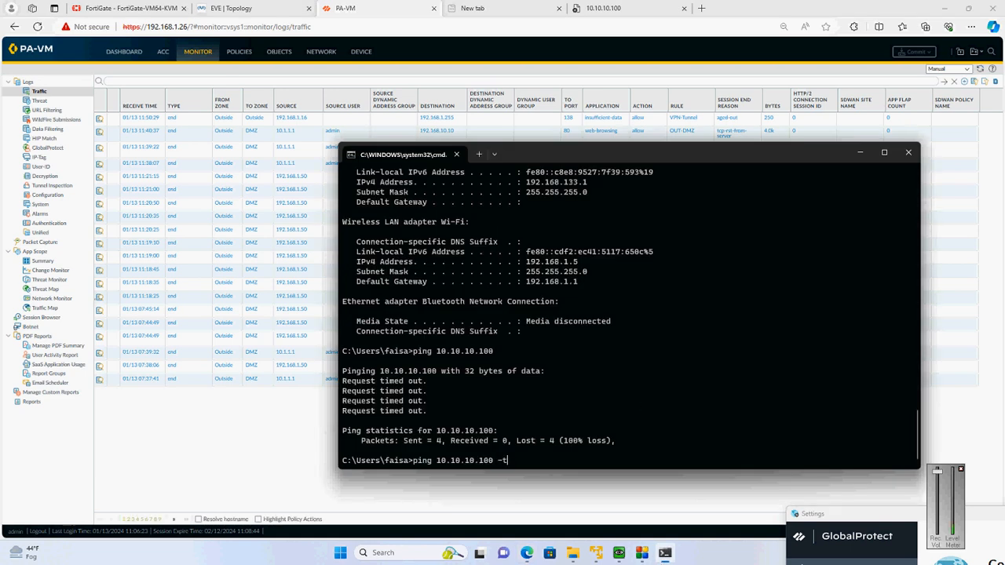
pyautogui.press('Return')
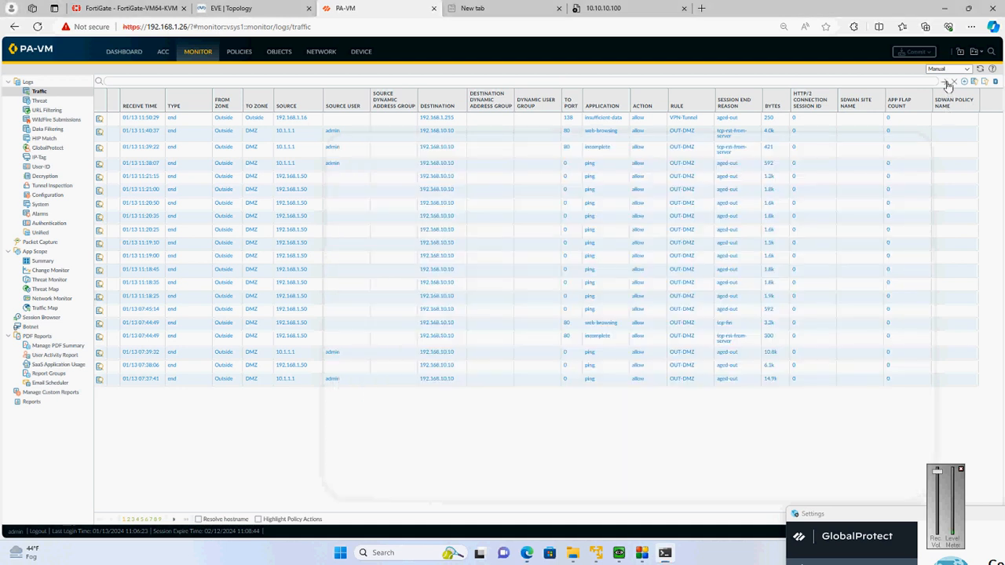
# Refresh the traffic log and the session browser in PA-VM to look for traffic to 10.10.10.100
pyautogui.click(947, 83)
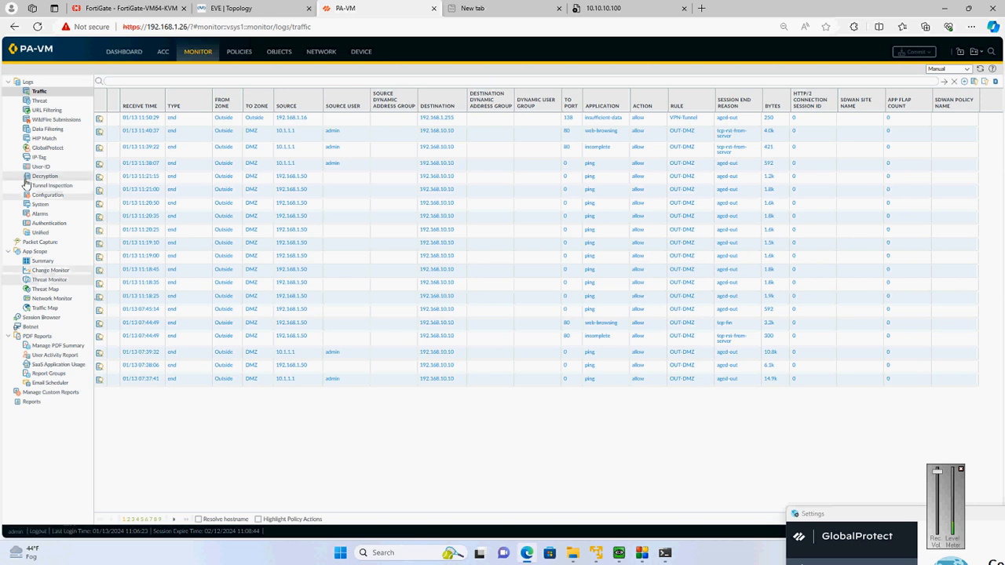
pyautogui.click(43, 319)
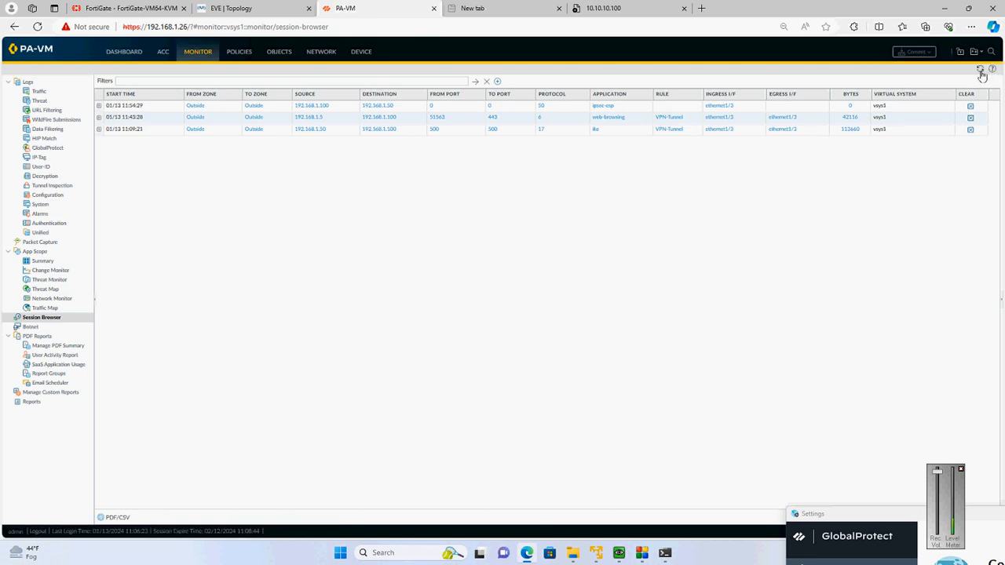
pyautogui.click(982, 73)
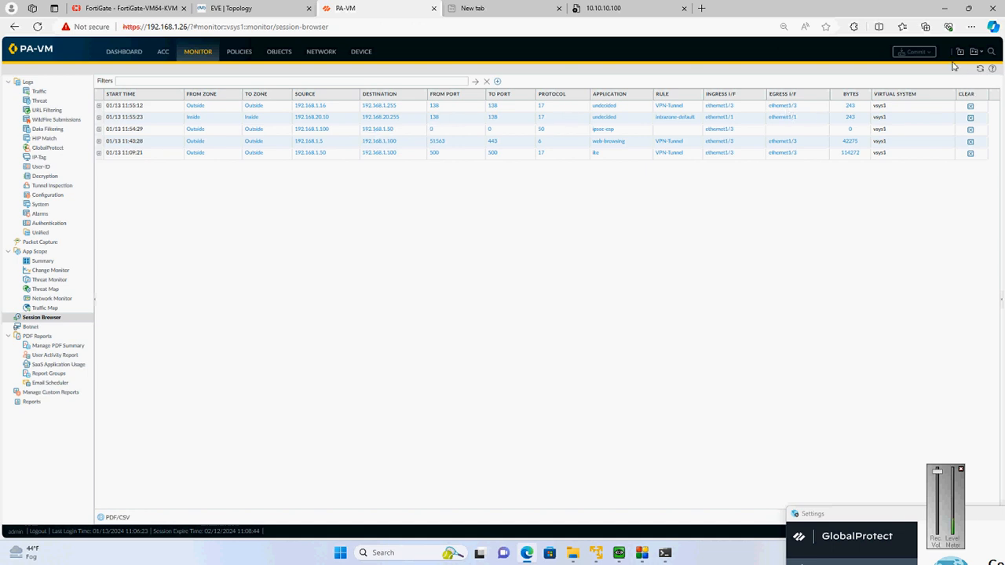
pyautogui.click(983, 72)
# Check the GlobalProtect connection details and stop the continuous ping in the command prompt
pyautogui.moveTo(863, 513); pyautogui.dragTo(615, 204)
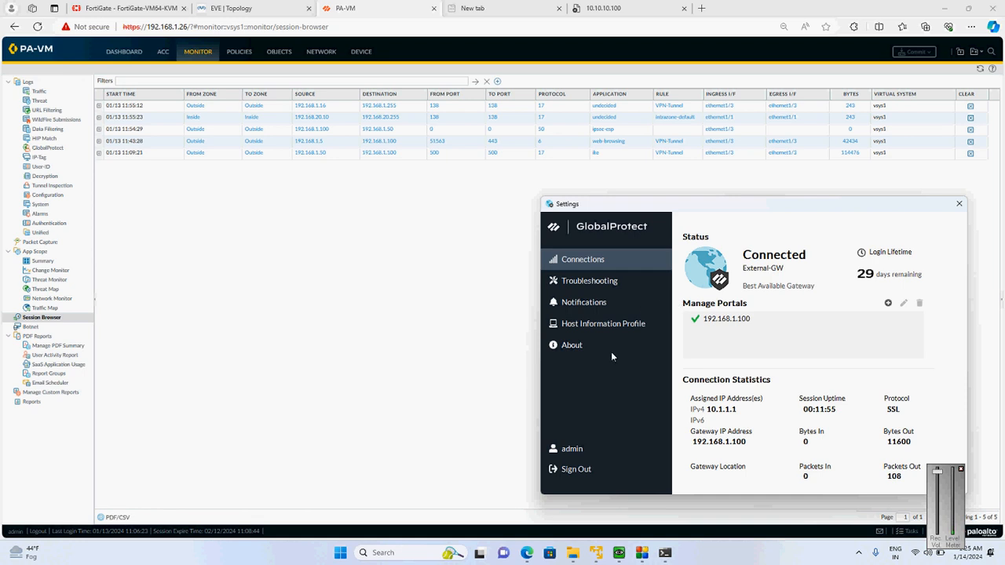
pyautogui.click(664, 553)
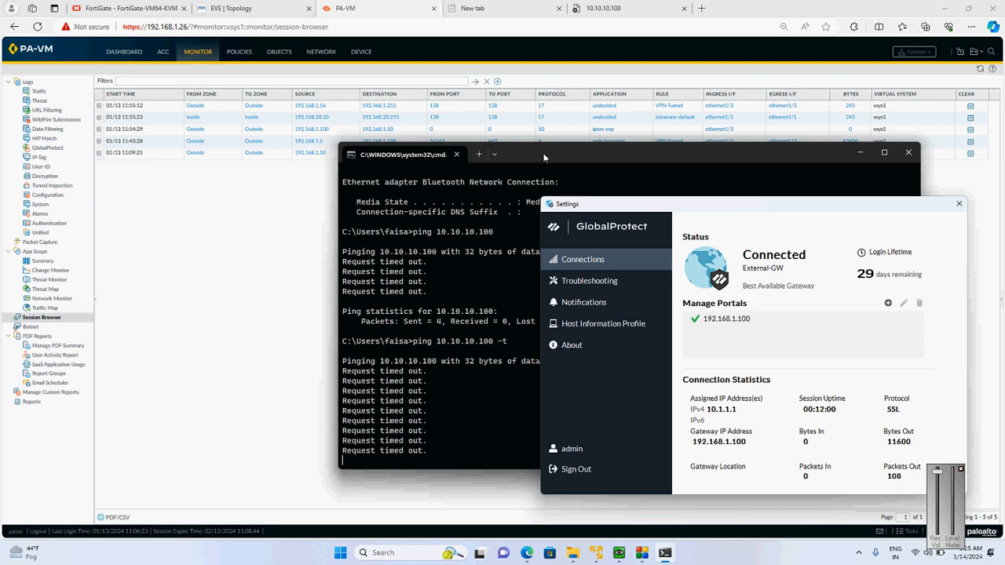
pyautogui.moveTo(543, 152); pyautogui.dragTo(294, 69)
pyautogui.hotkey('ctrl', 'c')
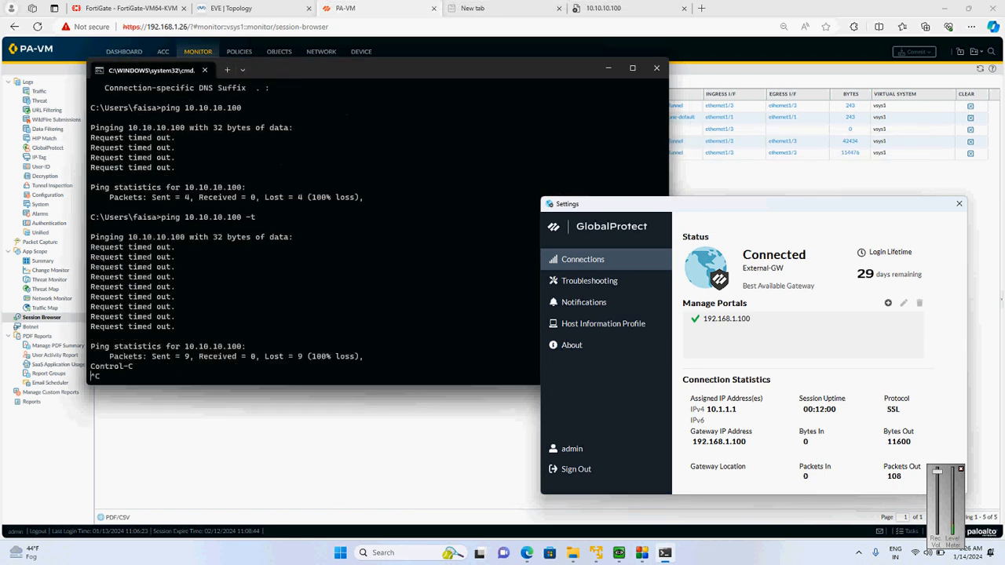
# Start a continuous ping to the DMZ host 192.168.10.10 from the command prompt
pyautogui.write('p')
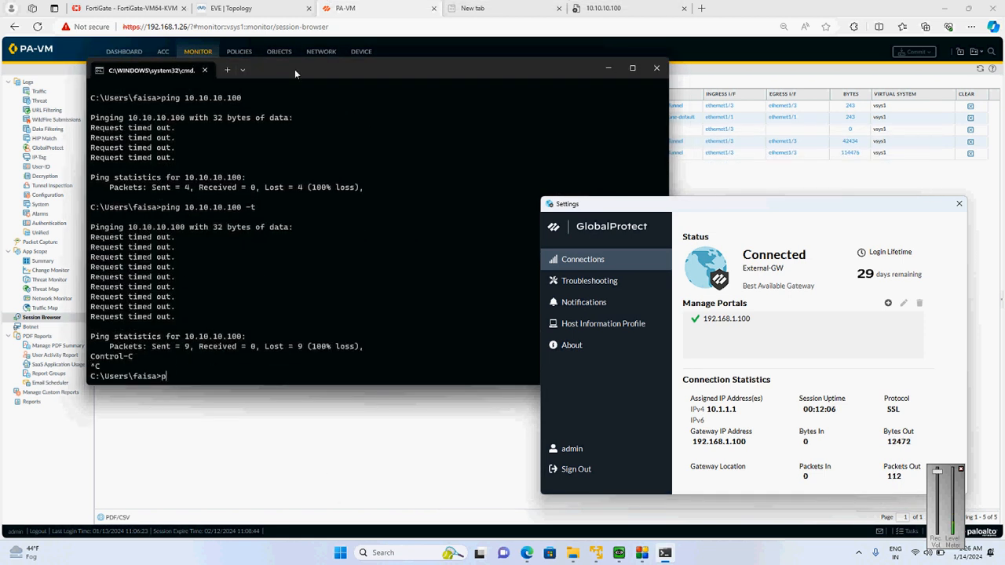
pyautogui.write('ing 192.168.10.100')
pyautogui.press('Return')
pyautogui.hotkey('ctrl', 'c')
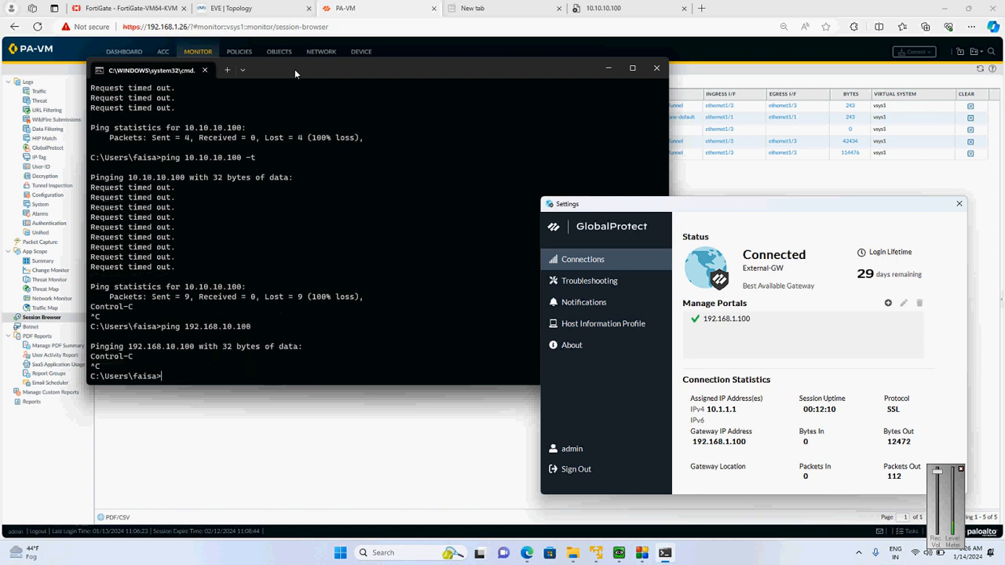
pyautogui.press('Up')
pyautogui.press('BackSpace')
pyautogui.write('-t')
pyautogui.press('Return')
# Consult the EVE topology and refresh PA-VM's traffic log to check for the VPN user's ping to the DMZ
pyautogui.click(249, 8)
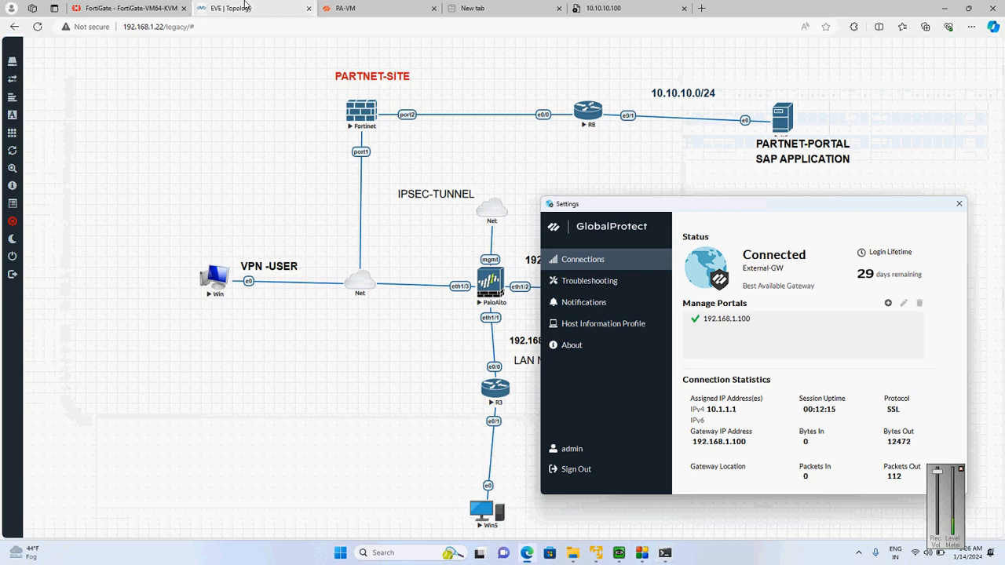
pyautogui.click(959, 203)
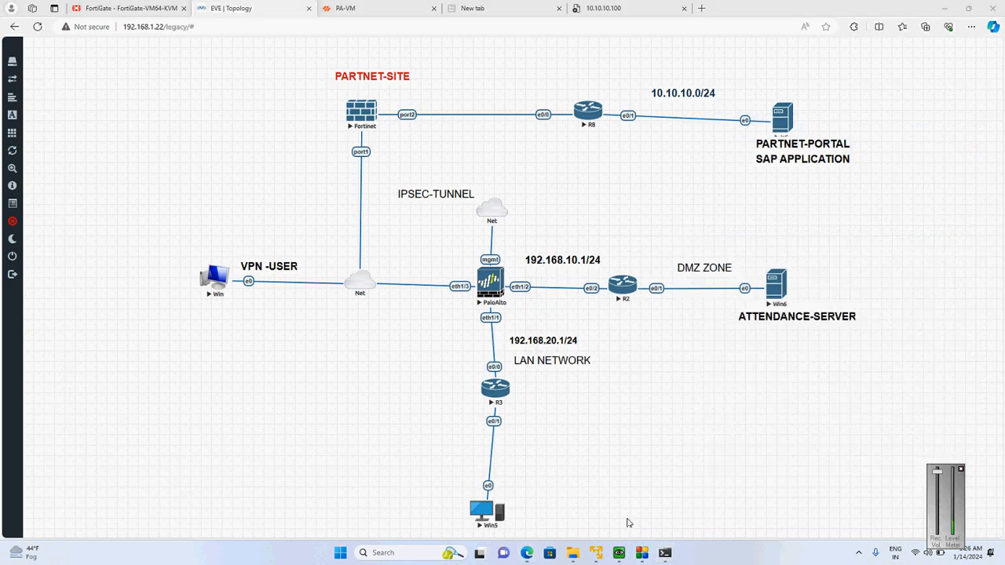
pyautogui.click(408, 7)
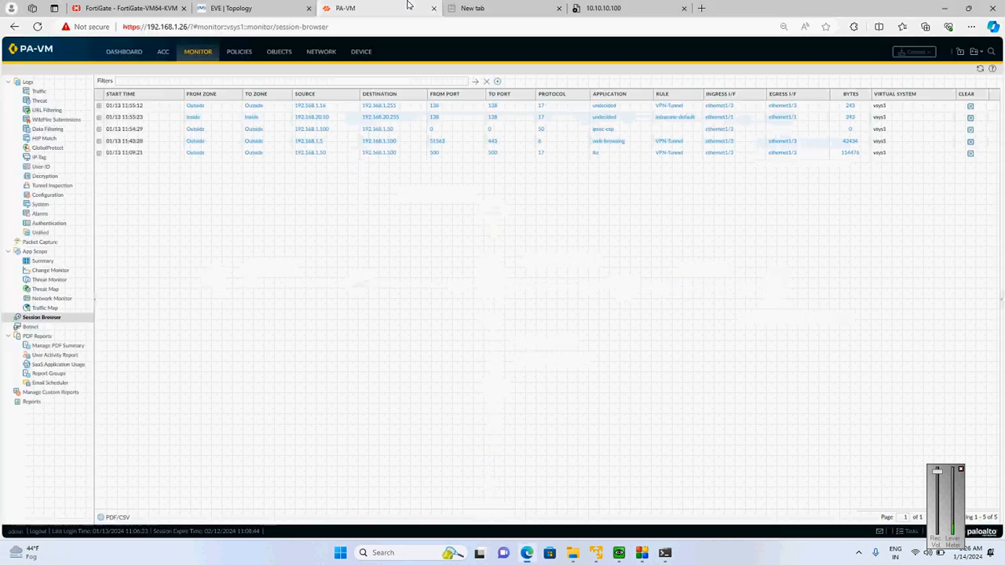
pyautogui.click(59, 93)
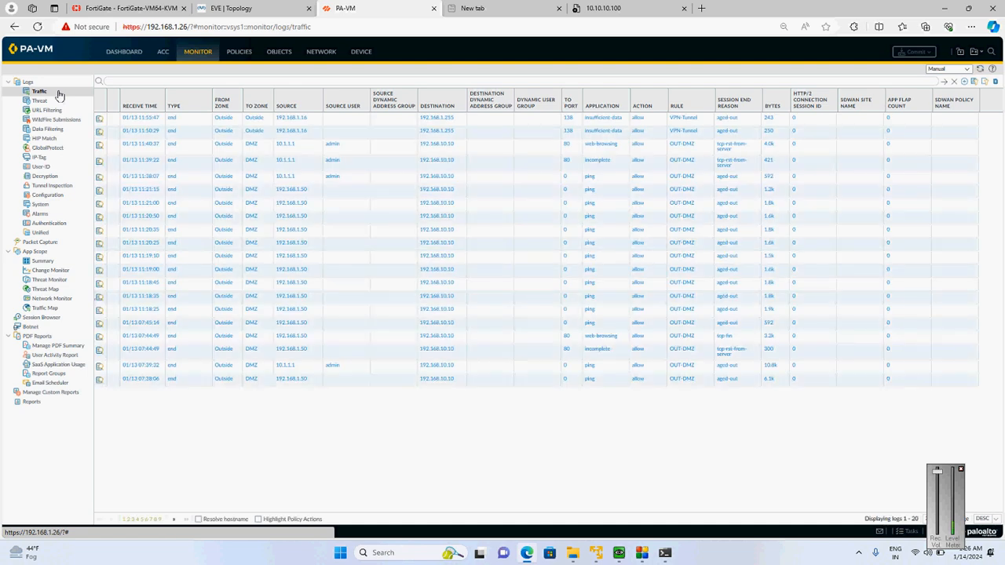
pyautogui.click(981, 70)
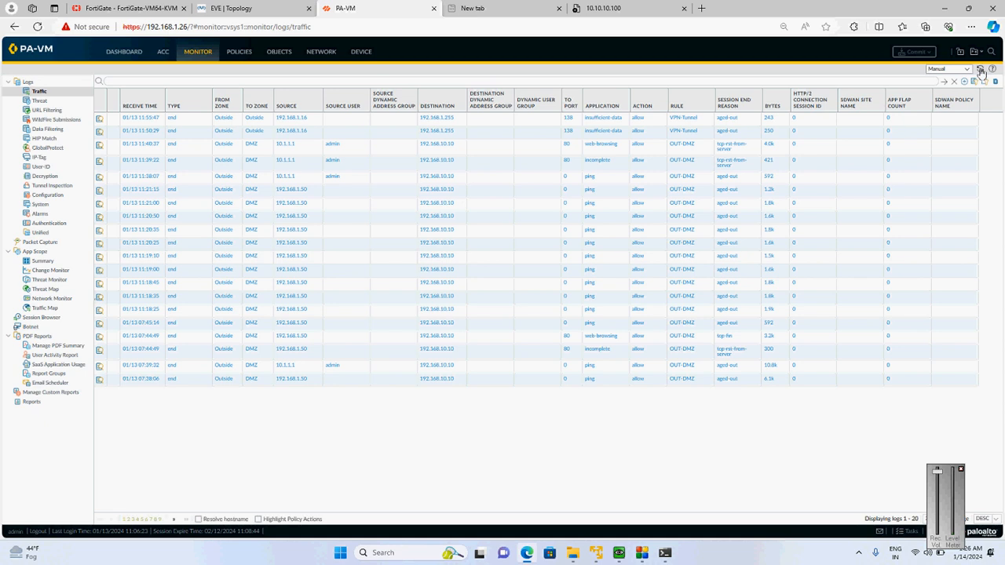
pyautogui.click(980, 70)
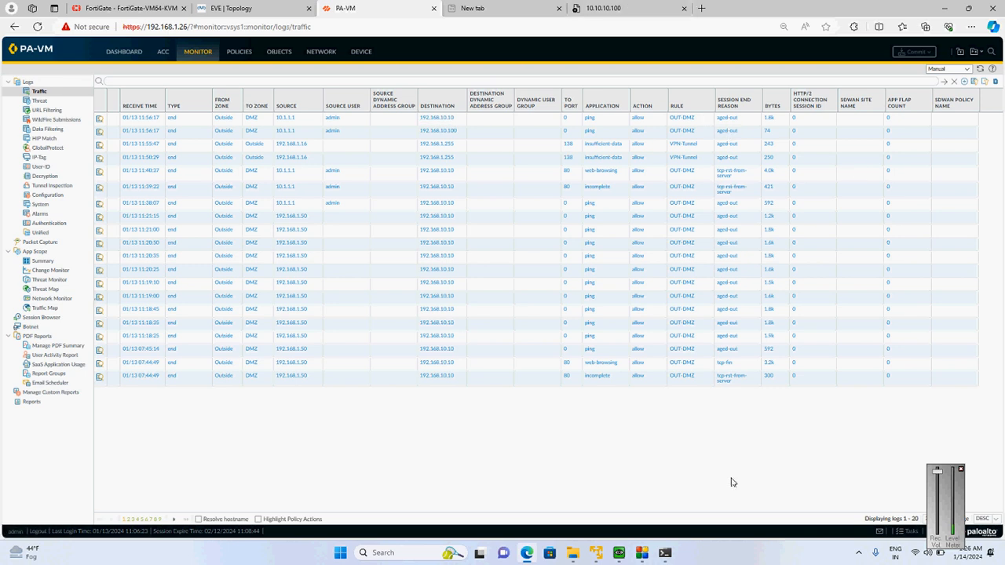
# Stop the continuous ping and trace the route to 192.168.10.10 without name resolution using tracert -d
pyautogui.click(665, 553)
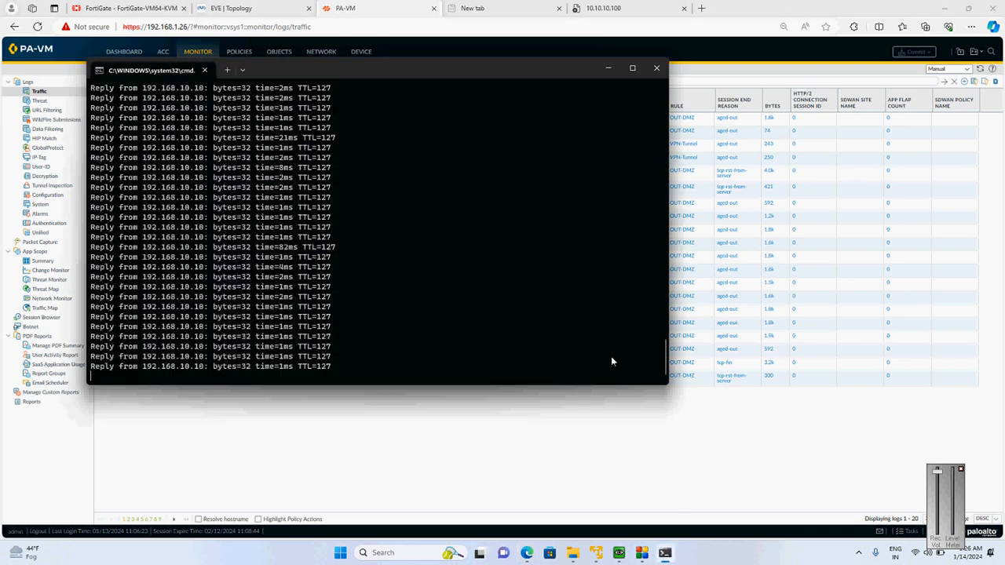
pyautogui.hotkey('ctrl', 'c')
pyautogui.write('tr')
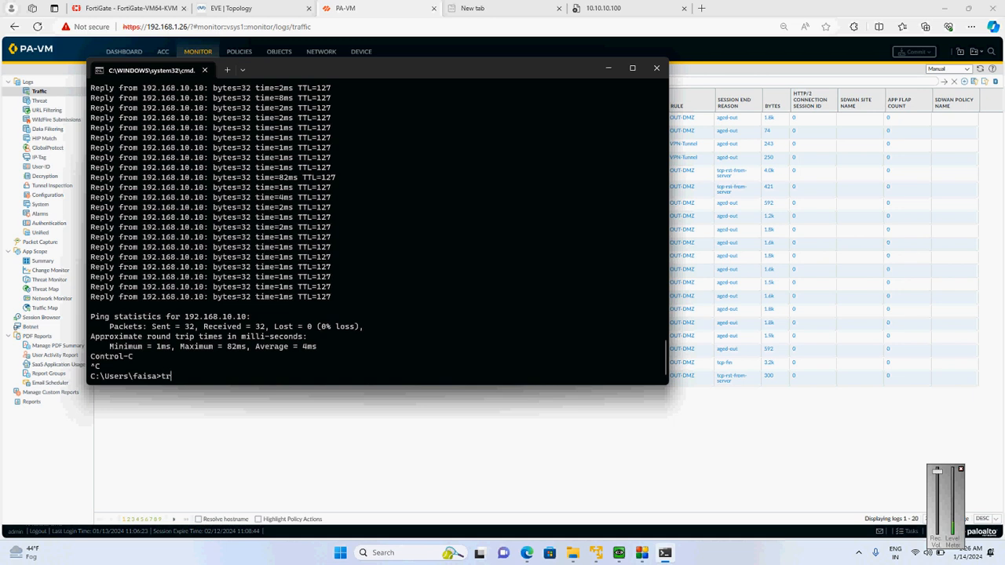
pyautogui.write('acert -d 192.168.10.10')
pyautogui.press('Return')
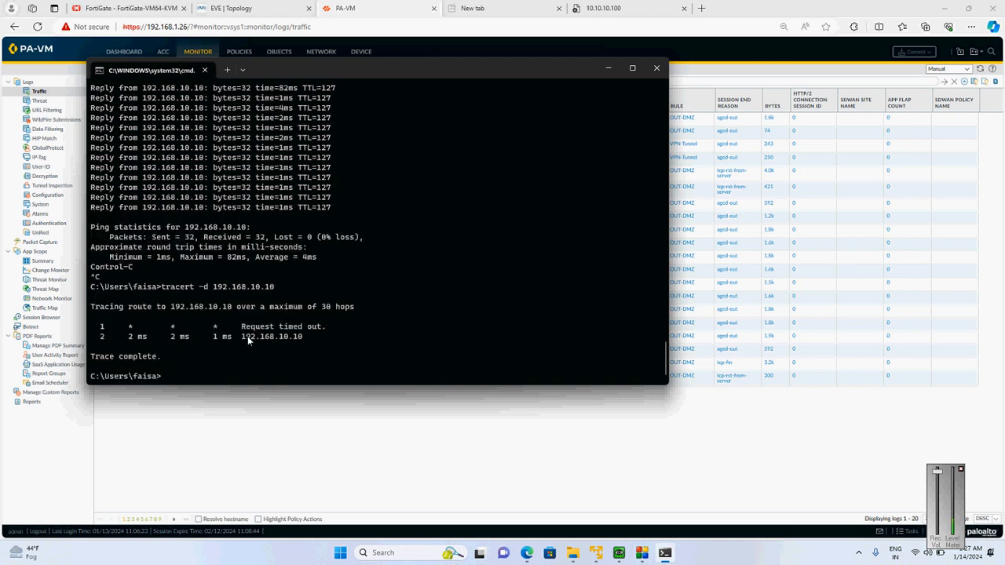
pyautogui.moveTo(242, 326); pyautogui.dragTo(316, 344)
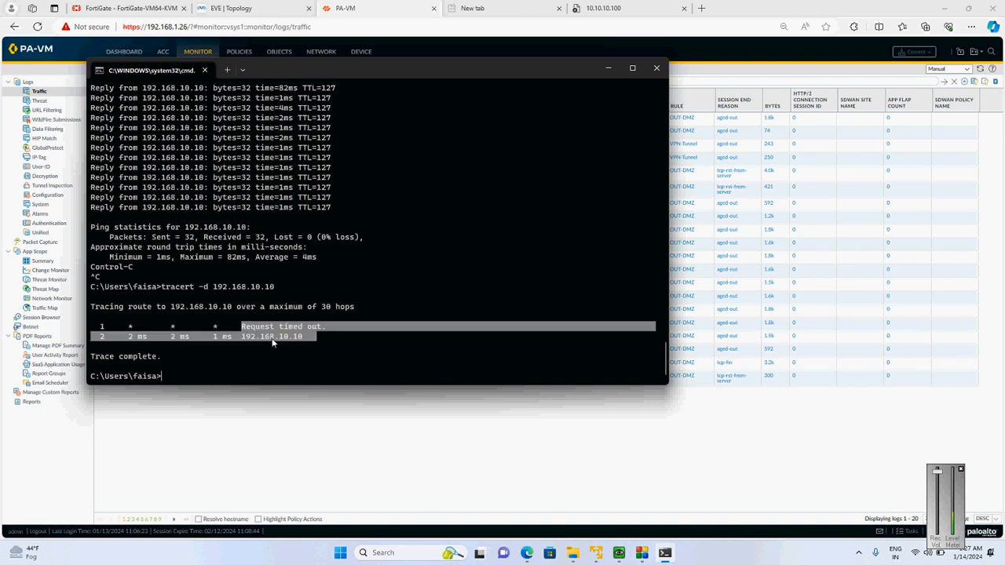
# Trace the route to 10.10.10.100 without name resolution using tracert -d
pyautogui.press('Up')
pyautogui.press('BackSpace')
pyautogui.press('BackSpace')
pyautogui.press('BackSpace')
pyautogui.press('BackSpace')
pyautogui.press('BackSpace')
pyautogui.press('BackSpace')
pyautogui.press('BackSpace')
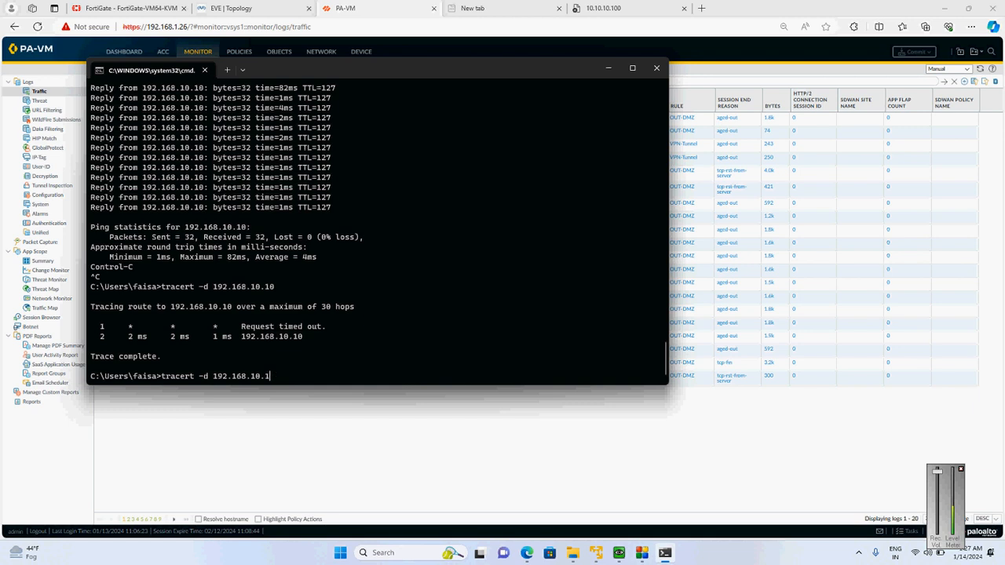
pyautogui.press('BackSpace')
pyautogui.press('BackSpace')
pyautogui.press('BackSpace')
pyautogui.press('BackSpace')
pyautogui.press('BackSpace')
pyautogui.write('0.10.10.1')
pyautogui.press('Return')
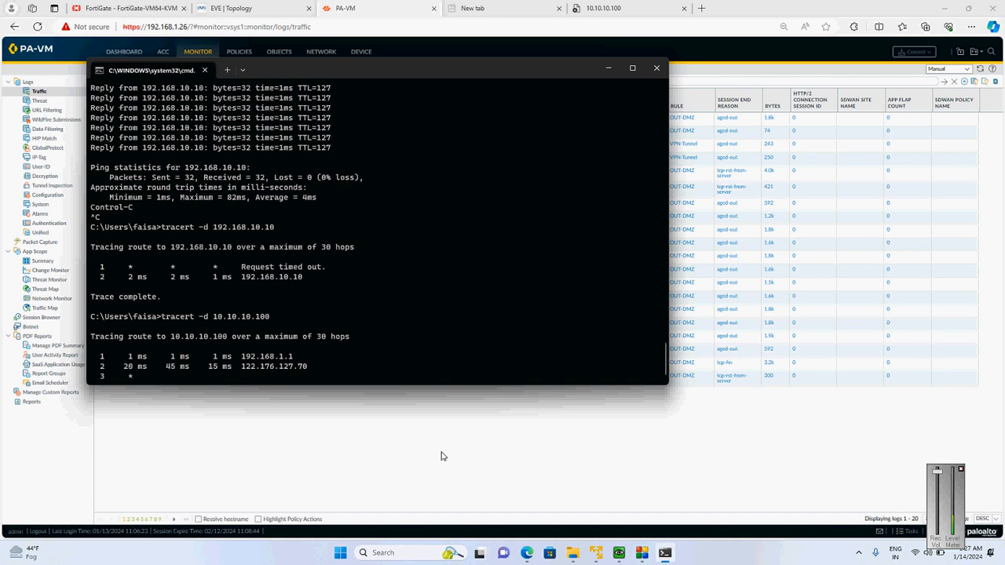
# Refresh the GlobalProtect connection and stop the running route trace in the command prompt
pyautogui.click(860, 552)
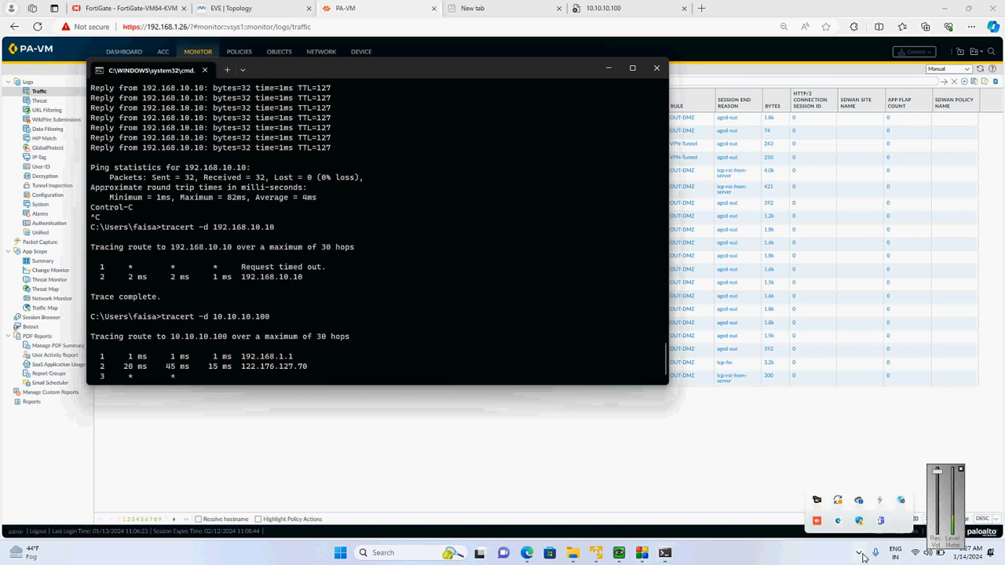
pyautogui.click(900, 500)
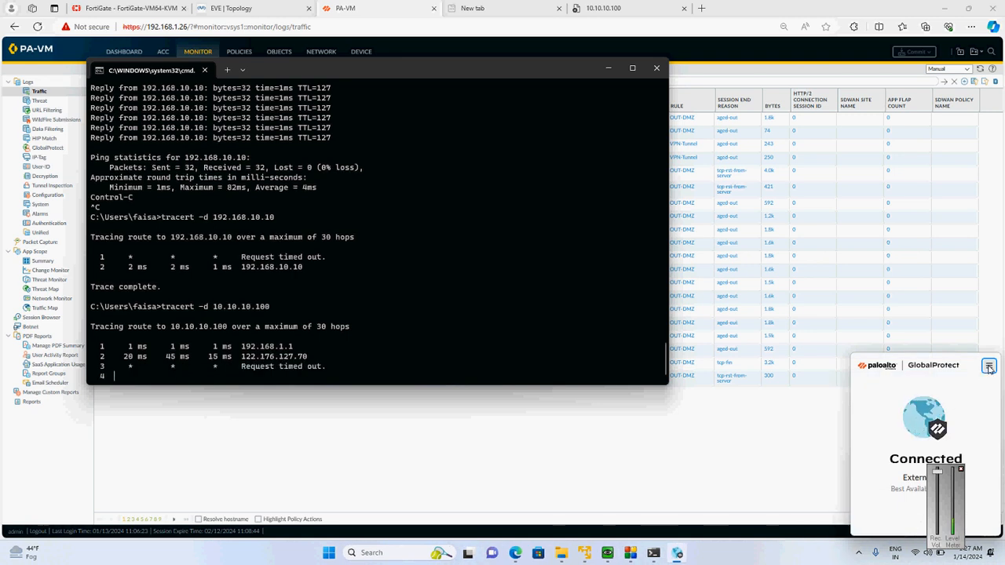
pyautogui.click(989, 368)
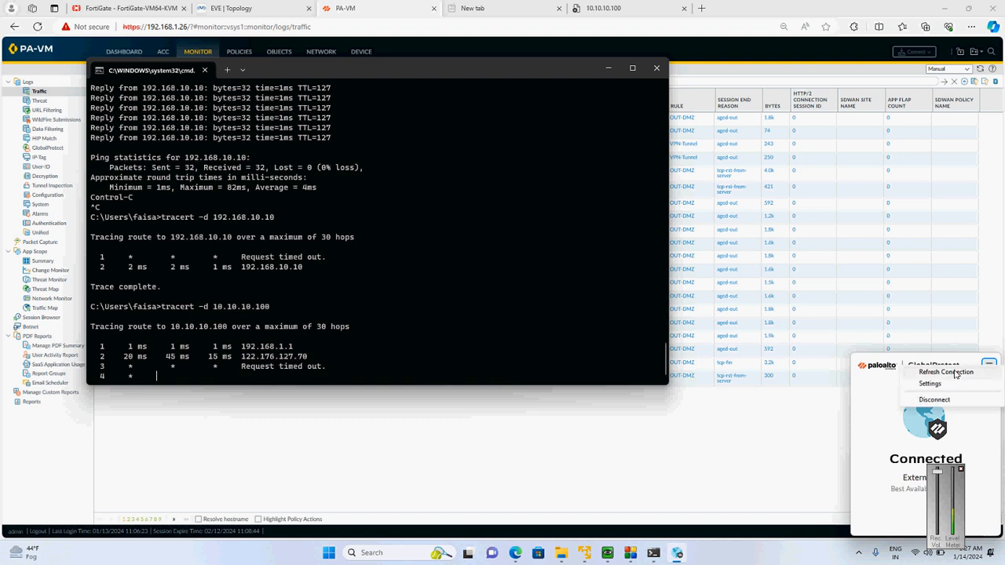
pyautogui.click(954, 373)
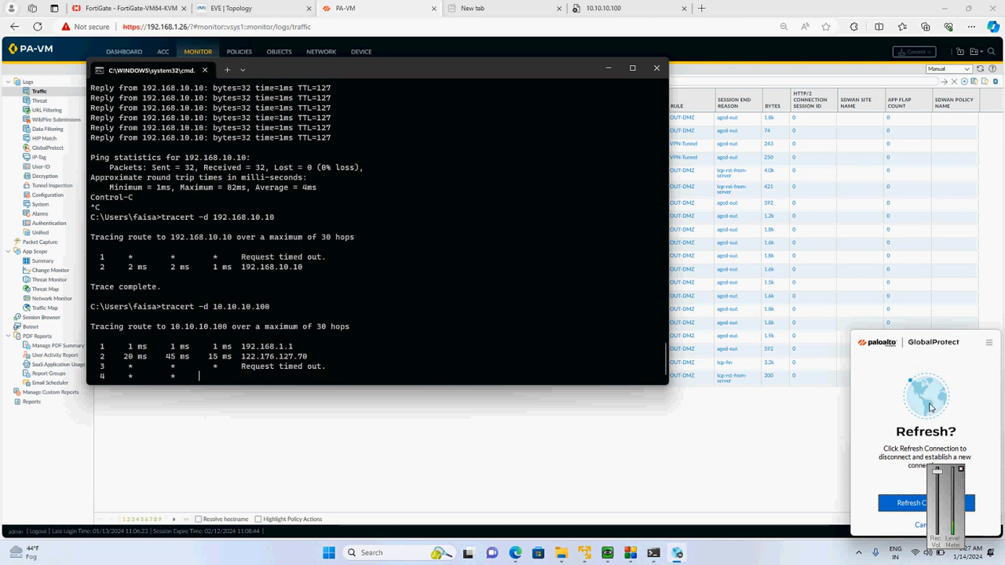
pyautogui.click(910, 494)
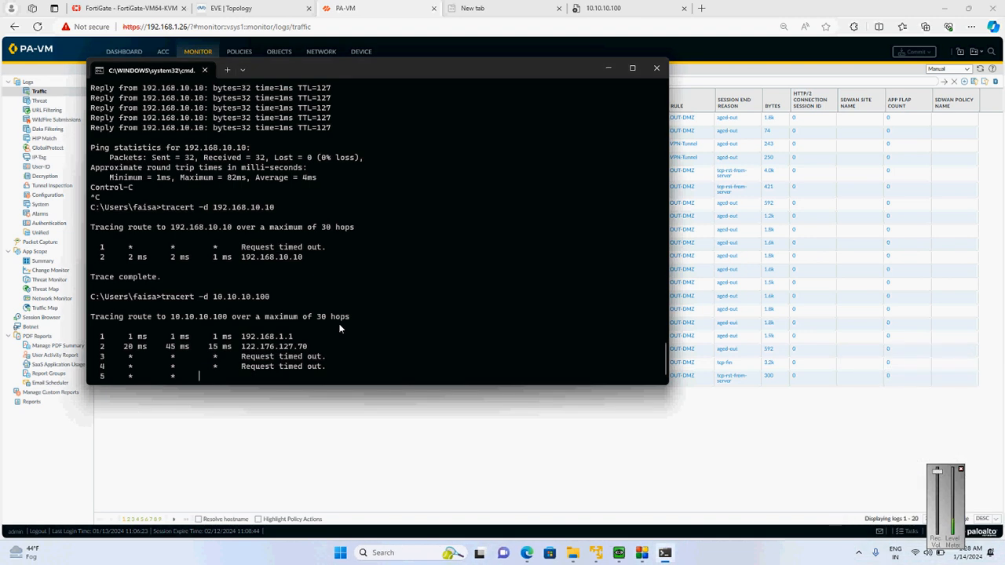
pyautogui.hotkey('ctrl', 'c')
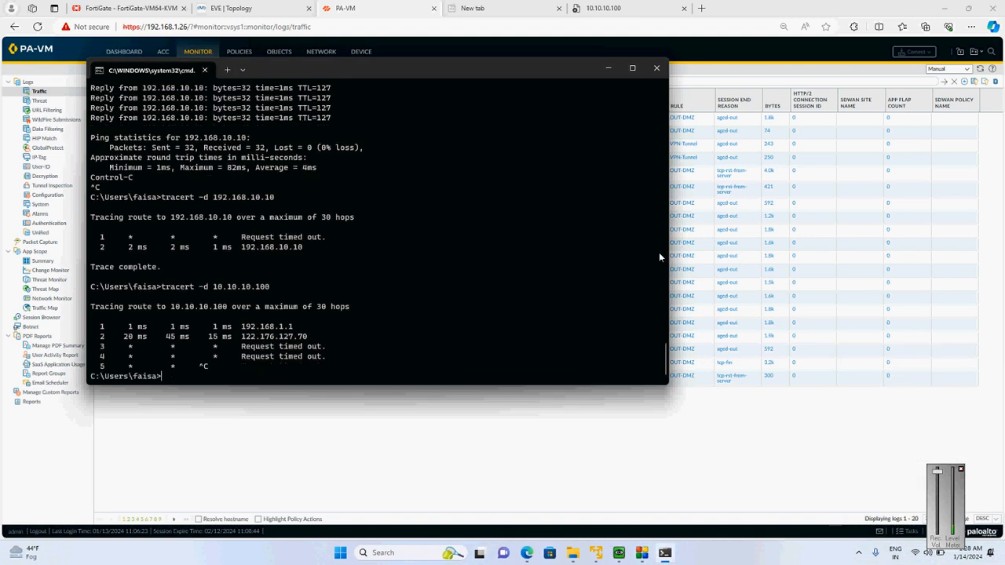
# Rerun tracert -d to 10.10.10.100 and refresh PA-VM's traffic log to check for the VPN user's trace
pyautogui.press('Up')
pyautogui.press('Return')
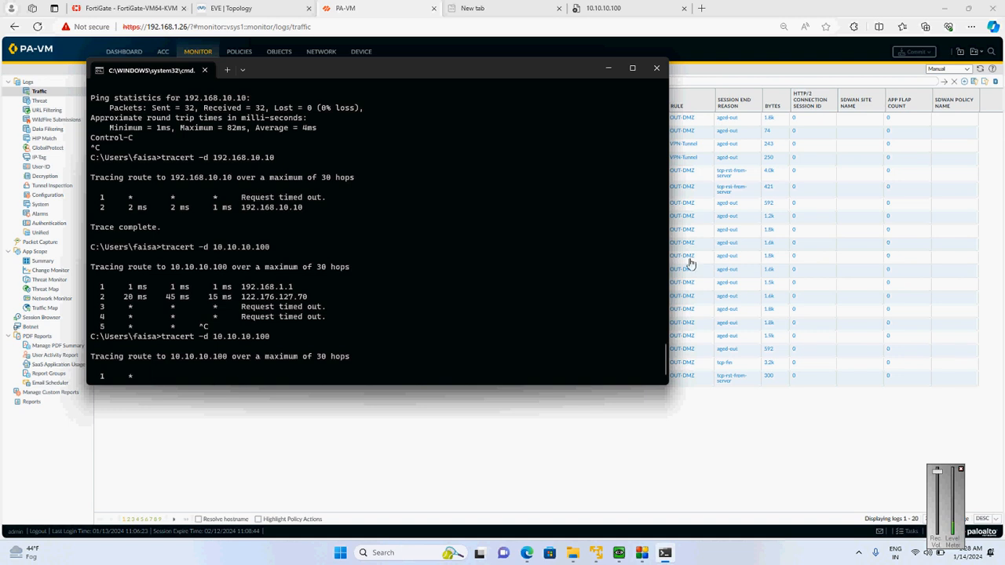
pyautogui.click(787, 418)
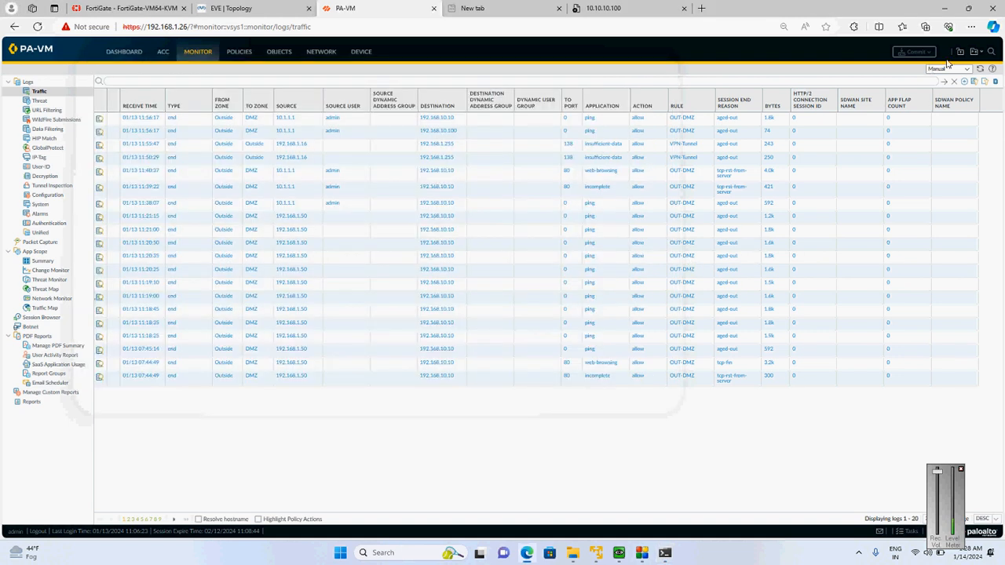
pyautogui.click(944, 84)
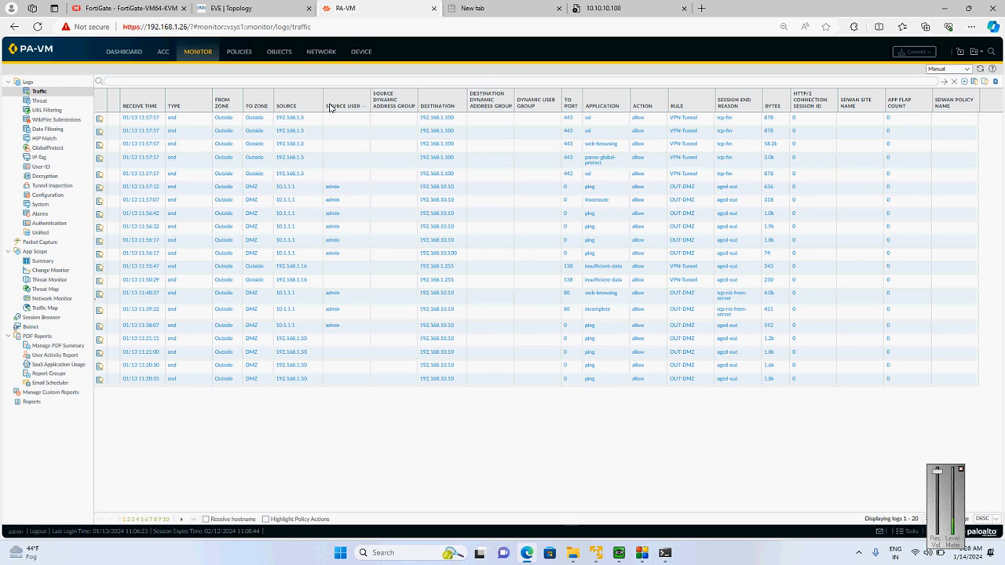
pyautogui.click(946, 82)
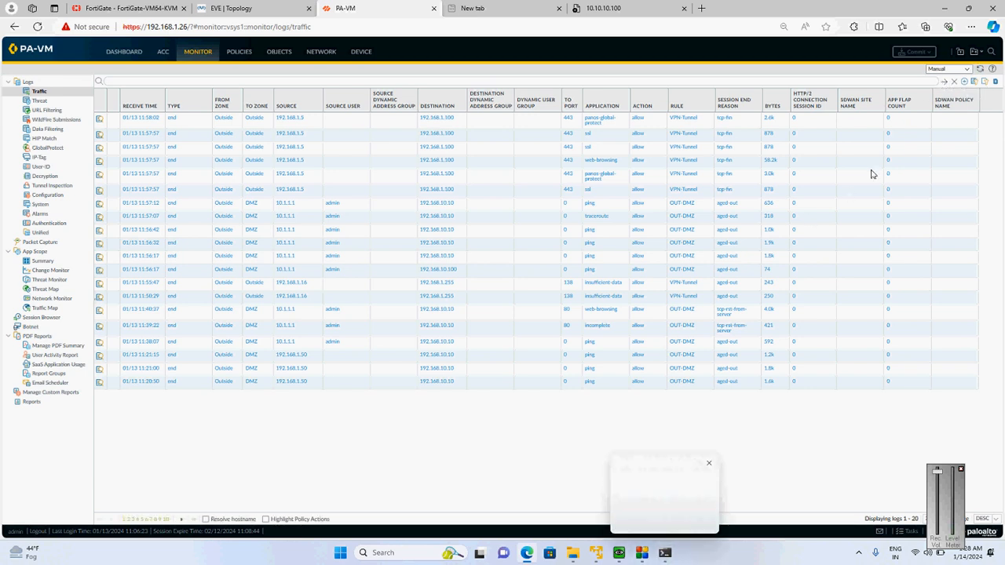
pyautogui.click(947, 83)
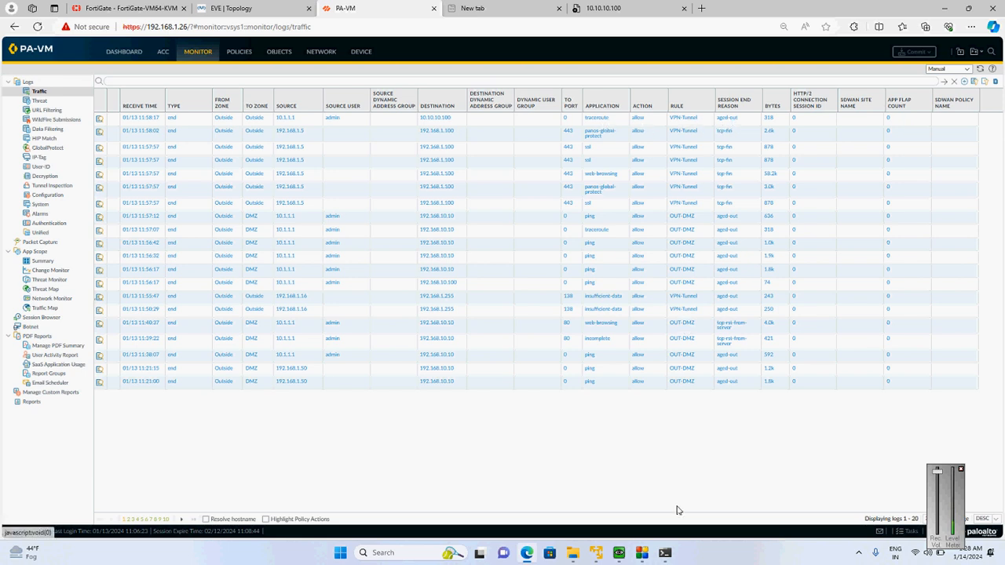
# Stop the running trace, ping 10.10.10.100 from the command prompt, and close the command window
pyautogui.click(664, 552)
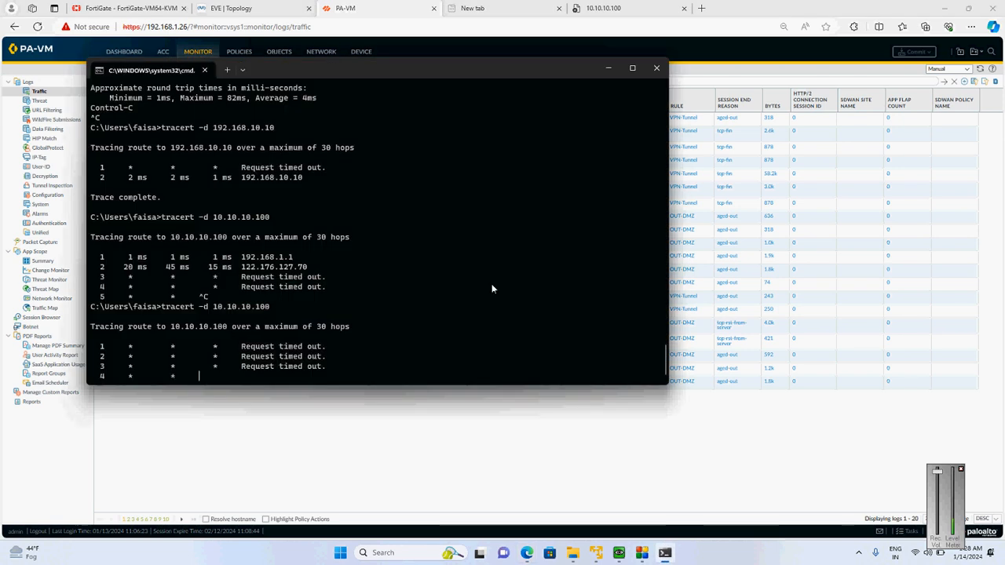
pyautogui.hotkey('ctrl', 'c')
pyautogui.press('Up')
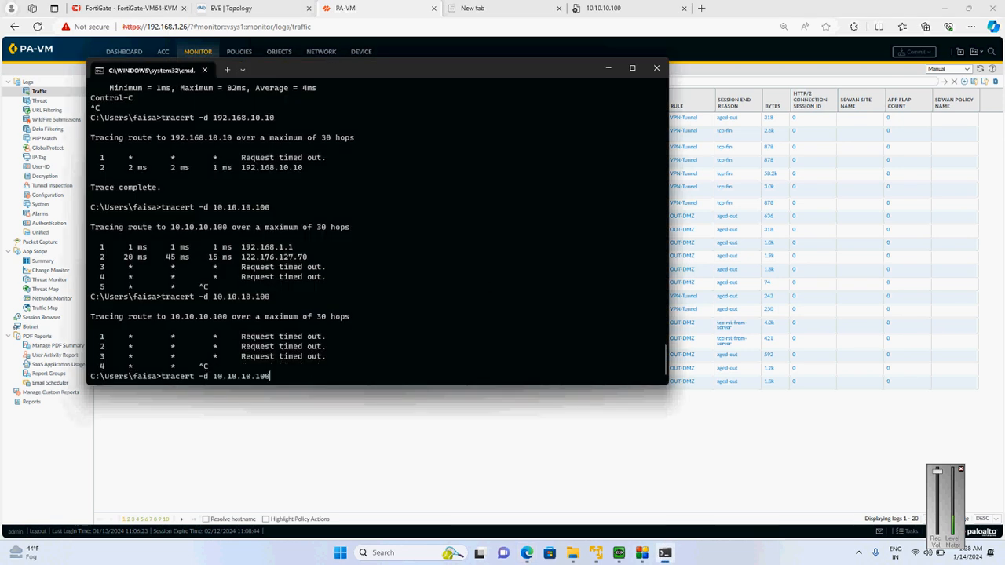
pyautogui.press('BackSpace')
pyautogui.press('BackSpace')
pyautogui.press('BackSpace')
pyautogui.press('BackSpace')
pyautogui.press('BackSpace')
pyautogui.press('BackSpace')
pyautogui.press('BackSpace')
pyautogui.press('BackSpace')
pyautogui.press('BackSpace')
pyautogui.press('BackSpace')
pyautogui.press('BackSpace')
pyautogui.press('BackSpace')
pyautogui.press('BackSpace')
pyautogui.press('BackSpace')
pyautogui.press('BackSpace')
pyautogui.press('BackSpace')
pyautogui.press('BackSpace')
pyautogui.press('BackSpace')
pyautogui.press('BackSpace')
pyautogui.press('BackSpace')
pyautogui.press('BackSpace')
pyautogui.write('ping 10.1')
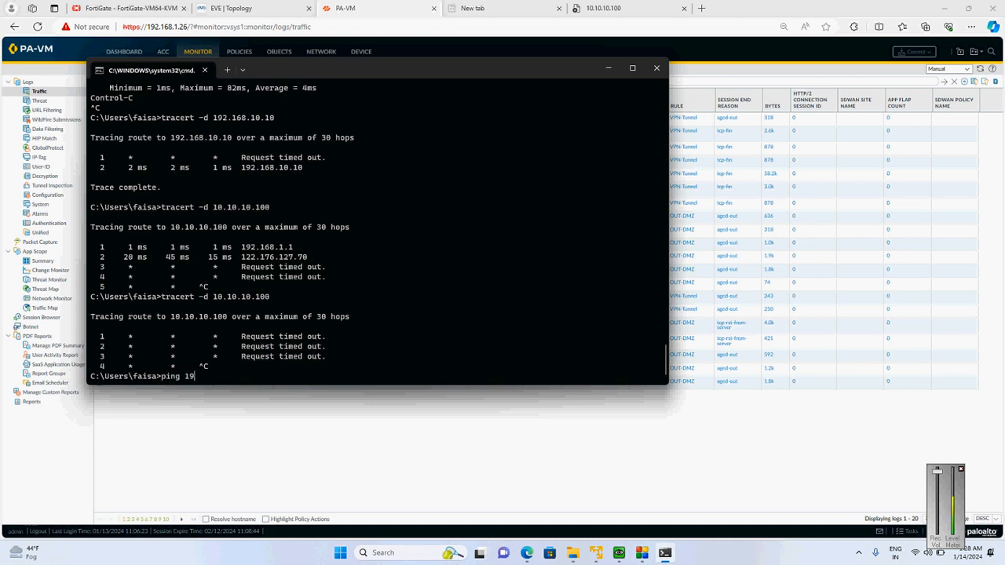
pyautogui.write('0.10.100')
pyautogui.press('Return')
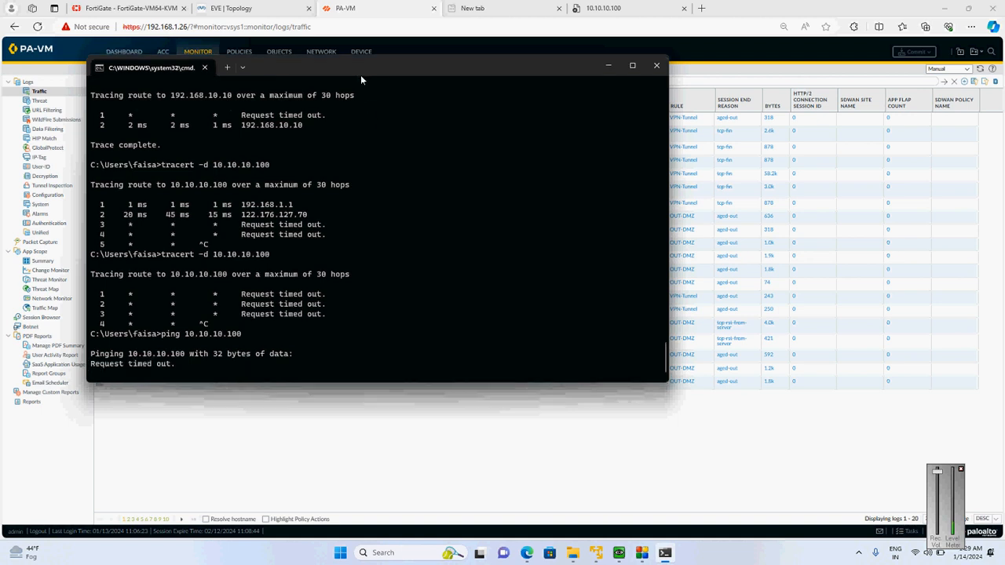
pyautogui.moveTo(361, 74); pyautogui.dragTo(502, 214)
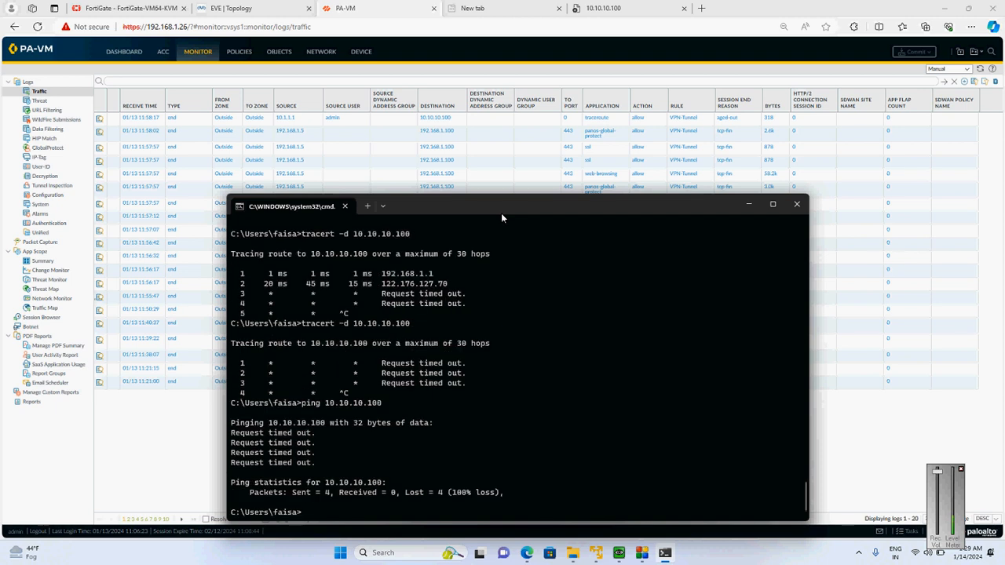
pyautogui.click(796, 206)
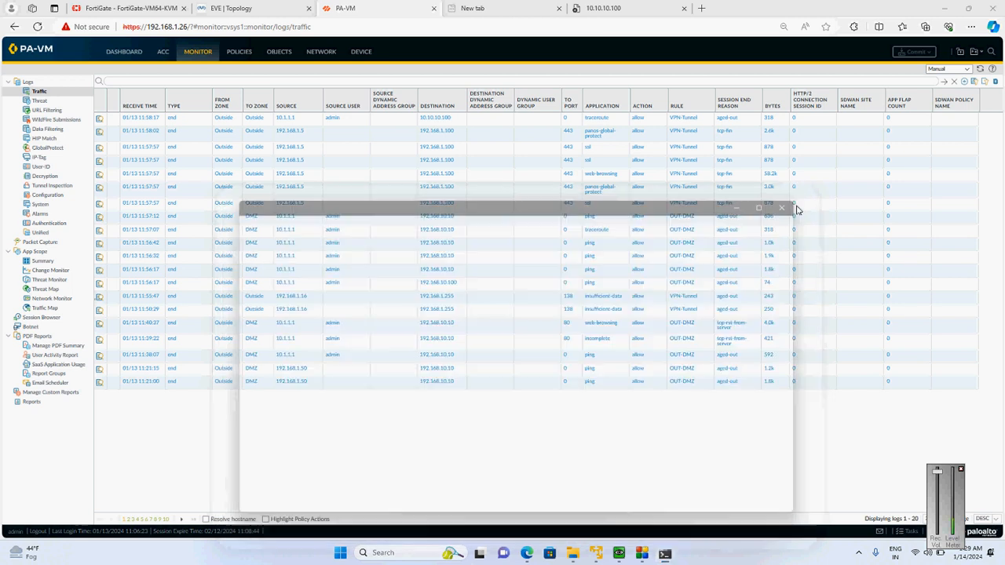
# Check the IPsec tunnel status on PA-VM and FortiGate, including PA-Forti_Tunnel's phase 2 selectors in the IPsec monitor
pyautogui.click(318, 51)
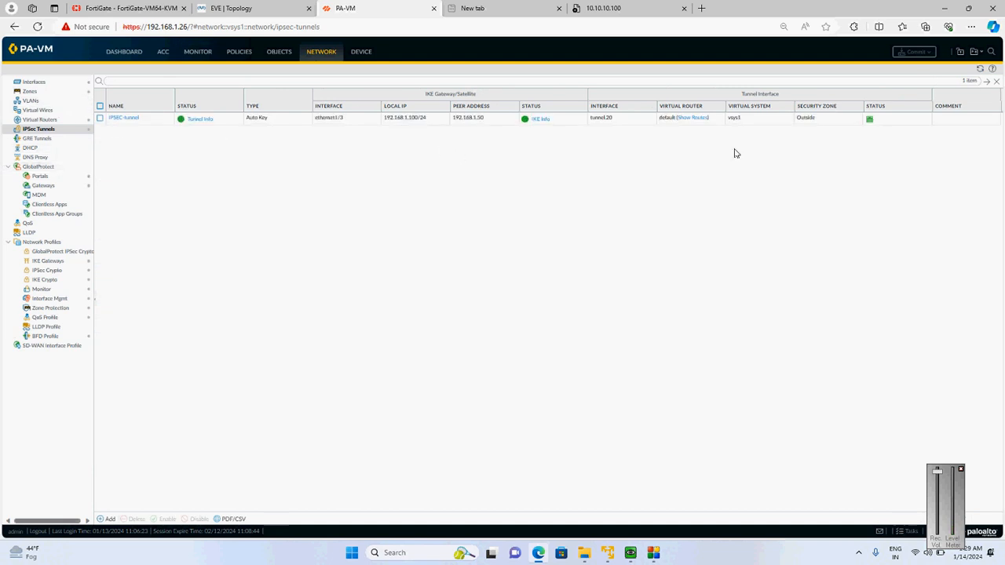
pyautogui.click(129, 8)
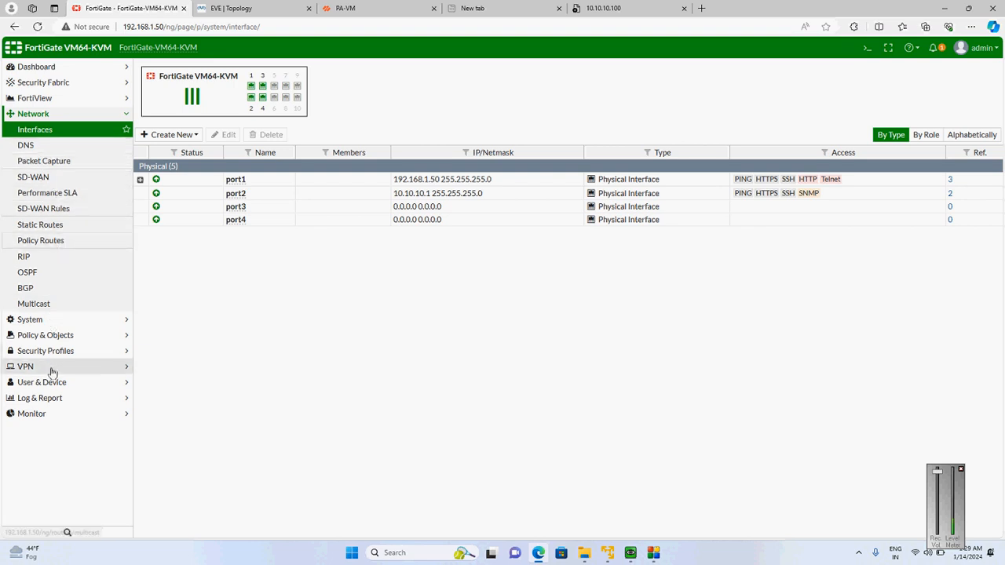
pyautogui.click(23, 367)
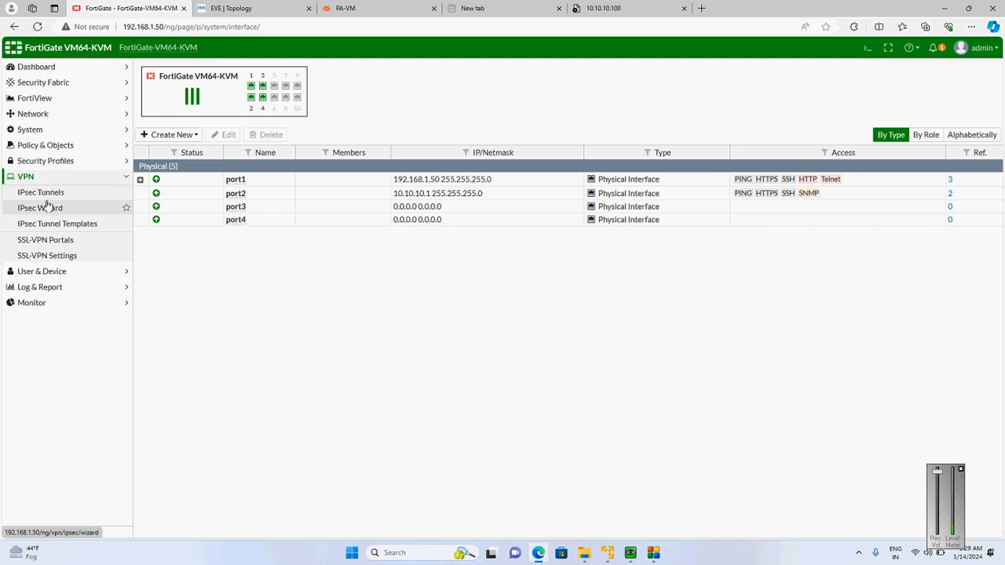
pyautogui.click(44, 197)
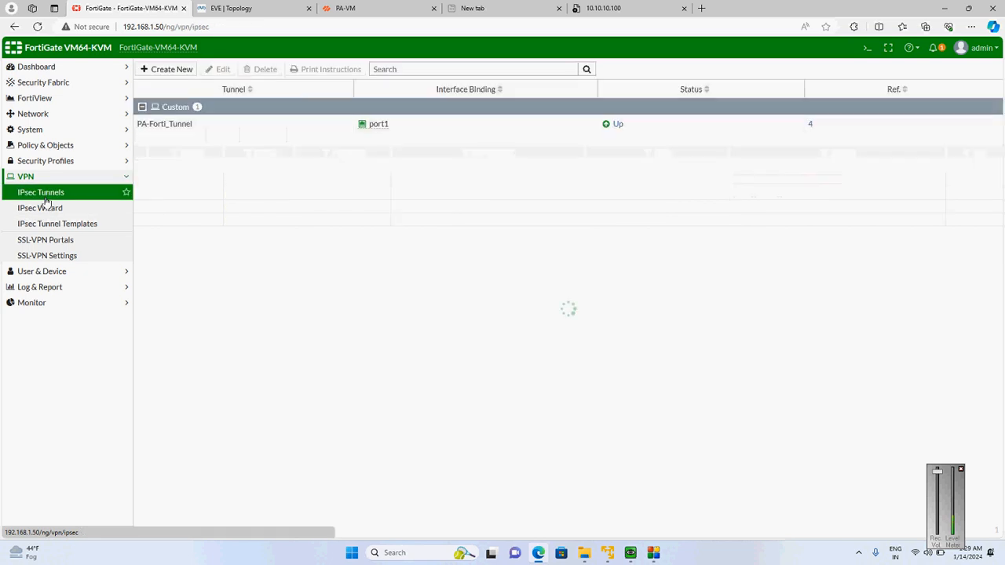
pyautogui.click(618, 125)
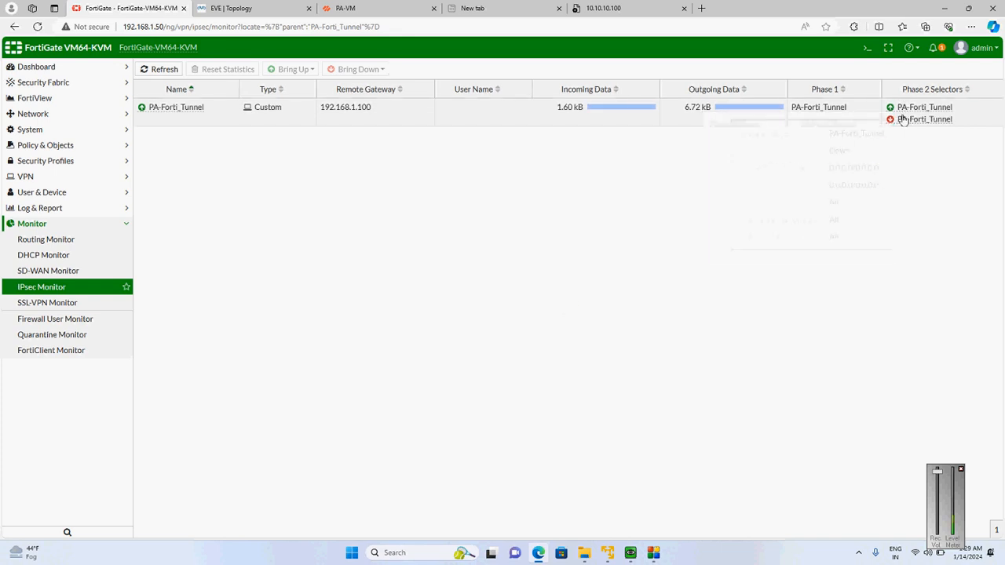
pyautogui.moveTo(903, 119)
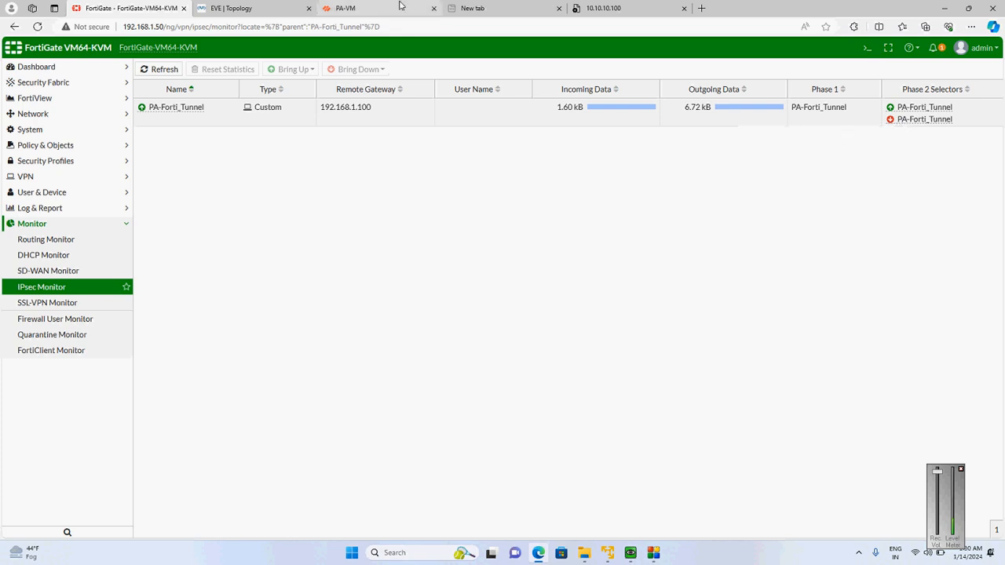
# Delete the 10.1.1.0/24 to 10.10.10.0/24 proxy ID from PA-VM's IPsec tunnel and commit all changes
pyautogui.click(367, 8)
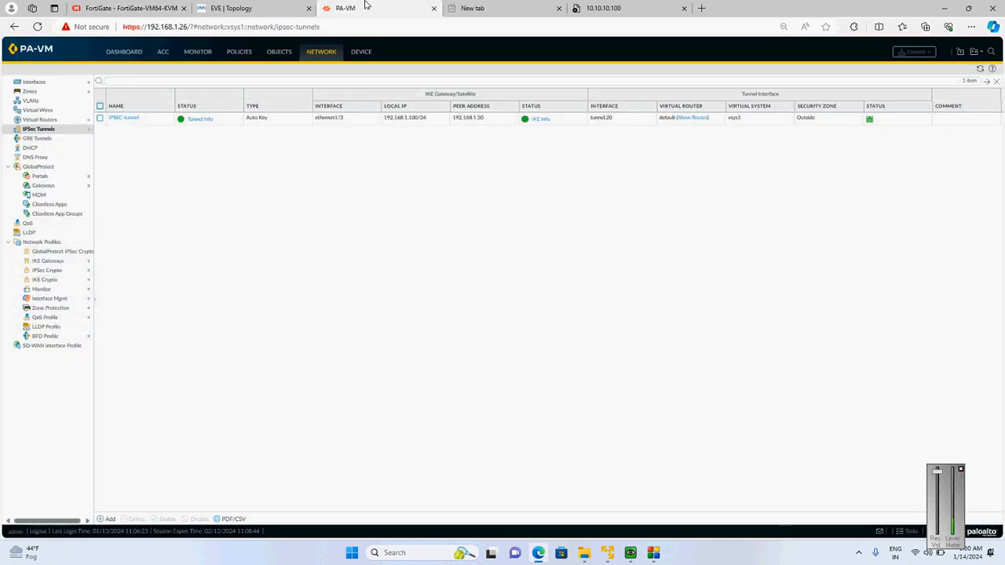
pyautogui.click(124, 118)
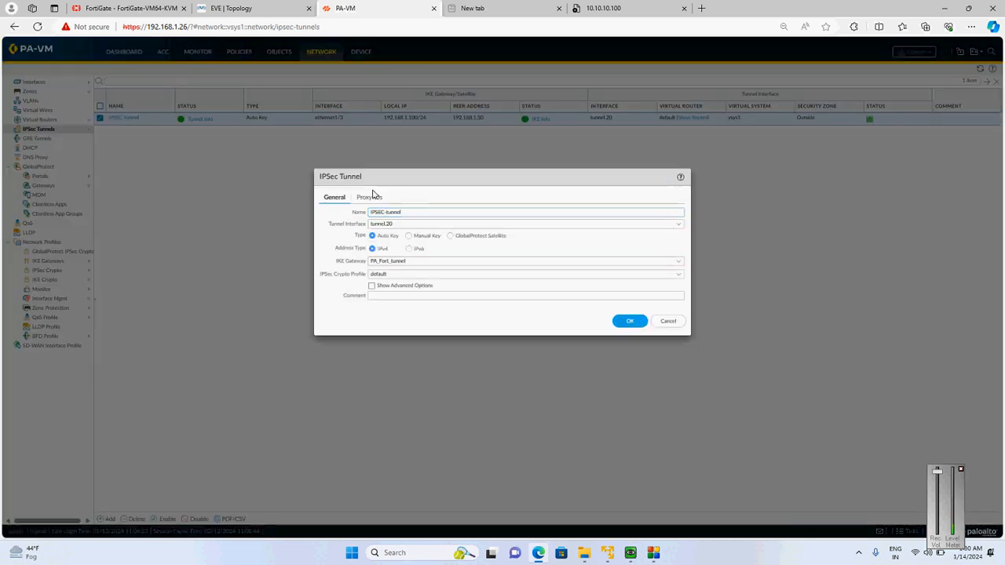
pyautogui.click(374, 197)
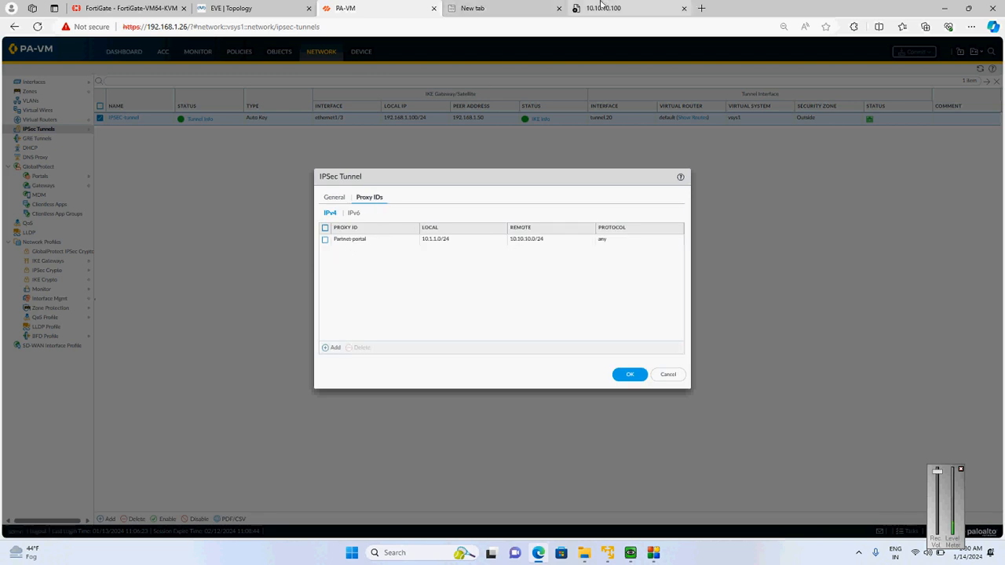
pyautogui.click(325, 240)
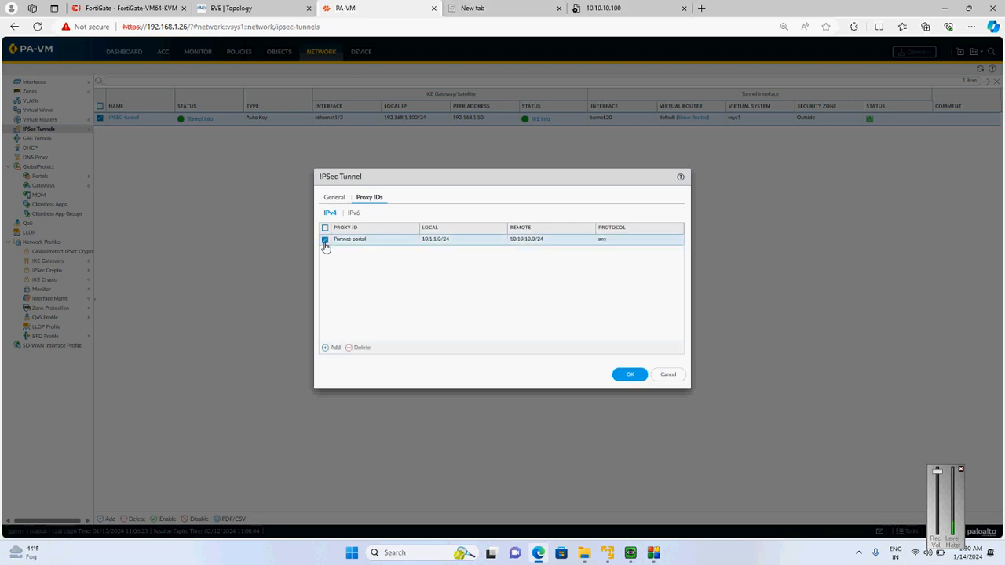
pyautogui.click(362, 347)
pyautogui.click(630, 374)
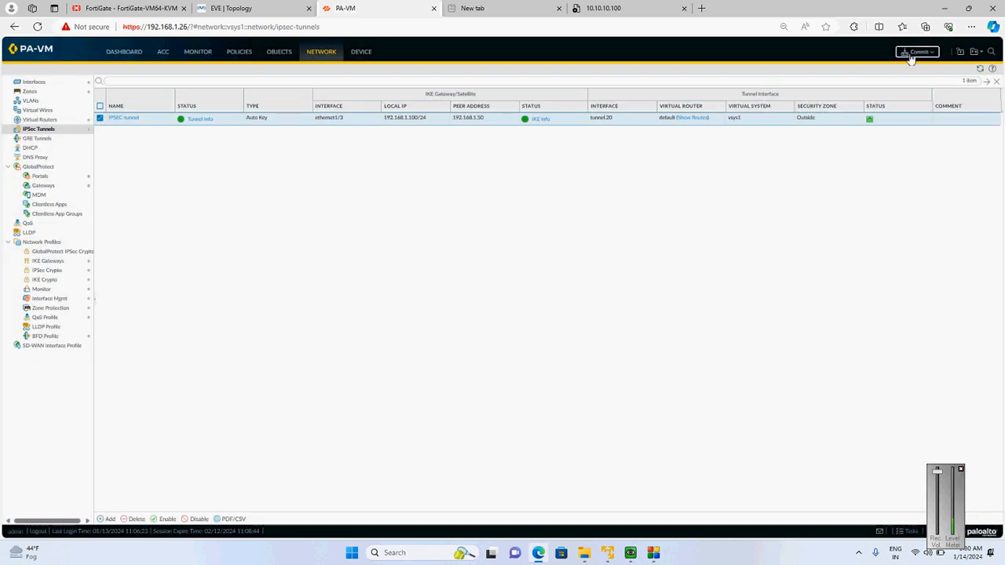
pyautogui.click(910, 56)
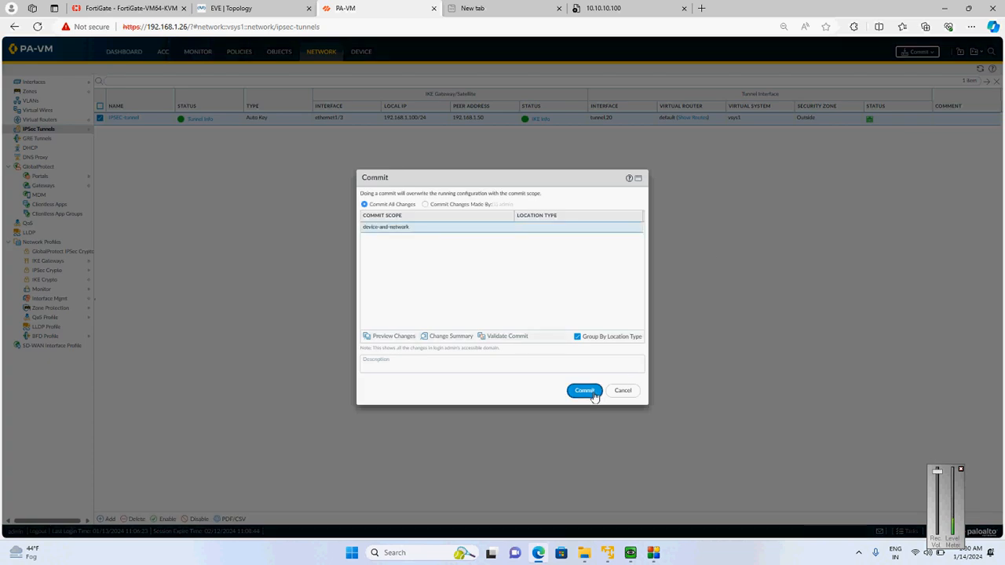
pyautogui.click(594, 396)
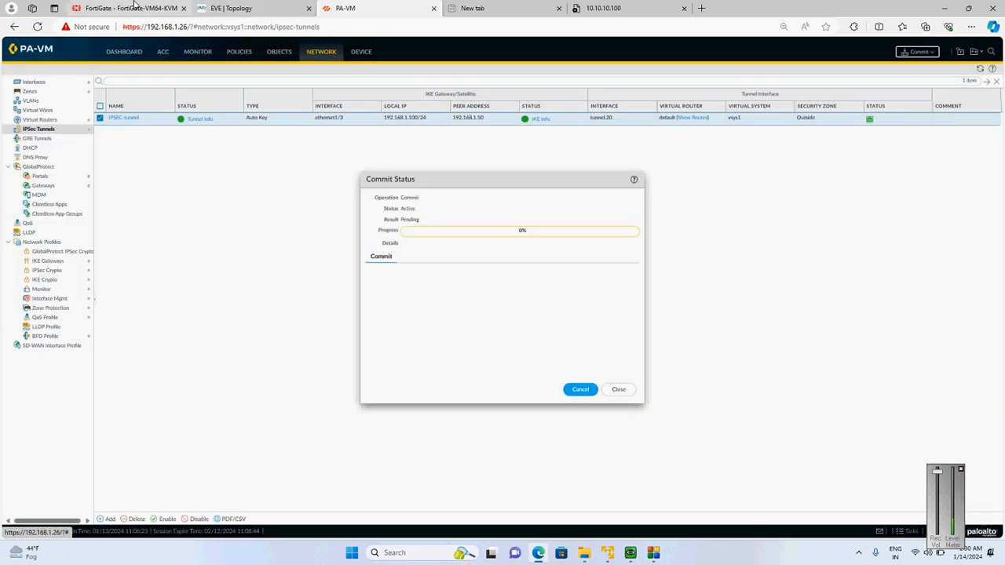
# Inspect PA-Forti_Tunnel's phase 2 selectors in FortiGate's IPsec monitor and check PA-VM's commit progress
pyautogui.click(133, 6)
pyautogui.moveTo(930, 128)
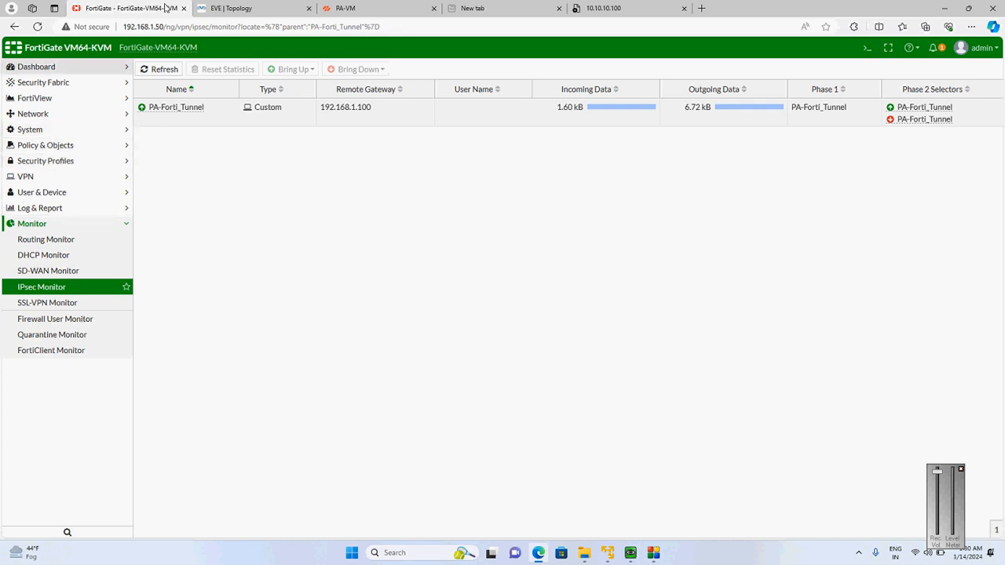
pyautogui.click(353, 6)
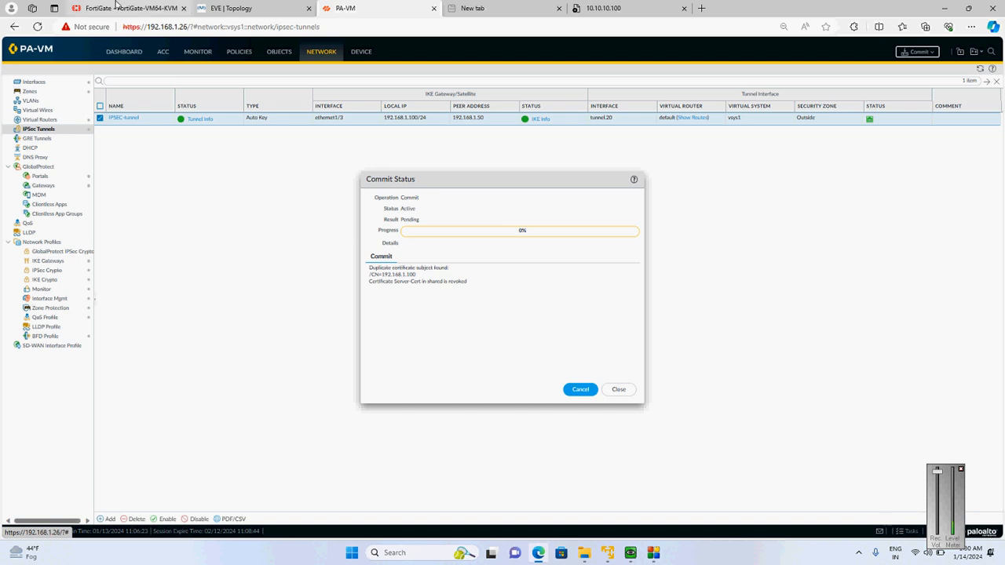
# Check FortiGate's forward and local traffic logs, and return to PA-VM's commit status
pyautogui.click(115, 6)
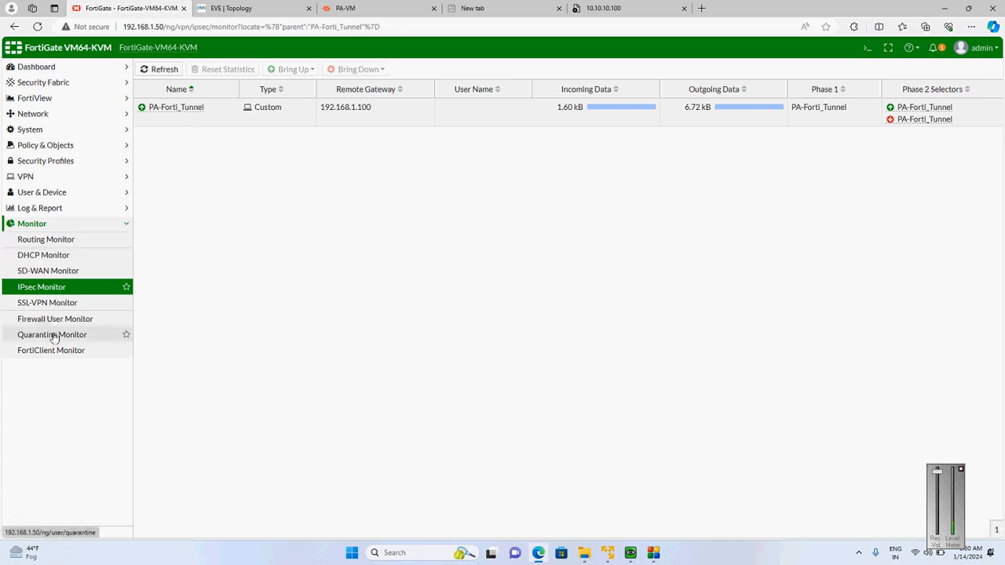
pyautogui.click(43, 209)
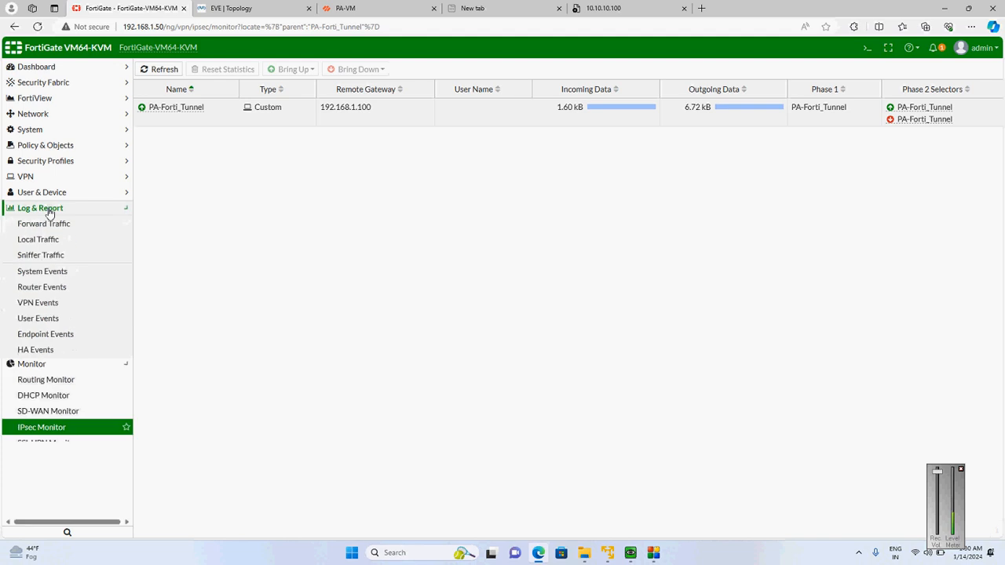
pyautogui.click(62, 225)
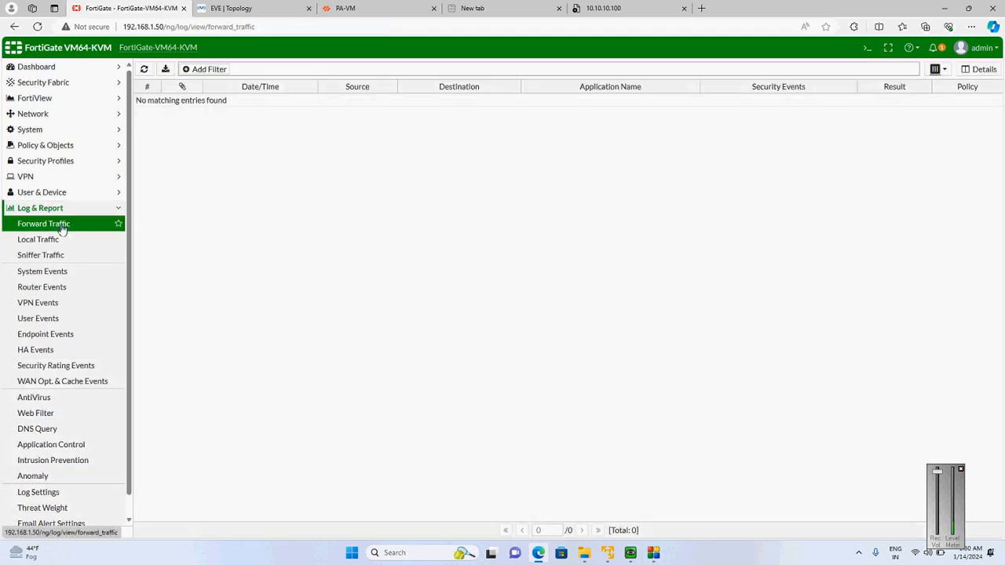
pyautogui.click(63, 239)
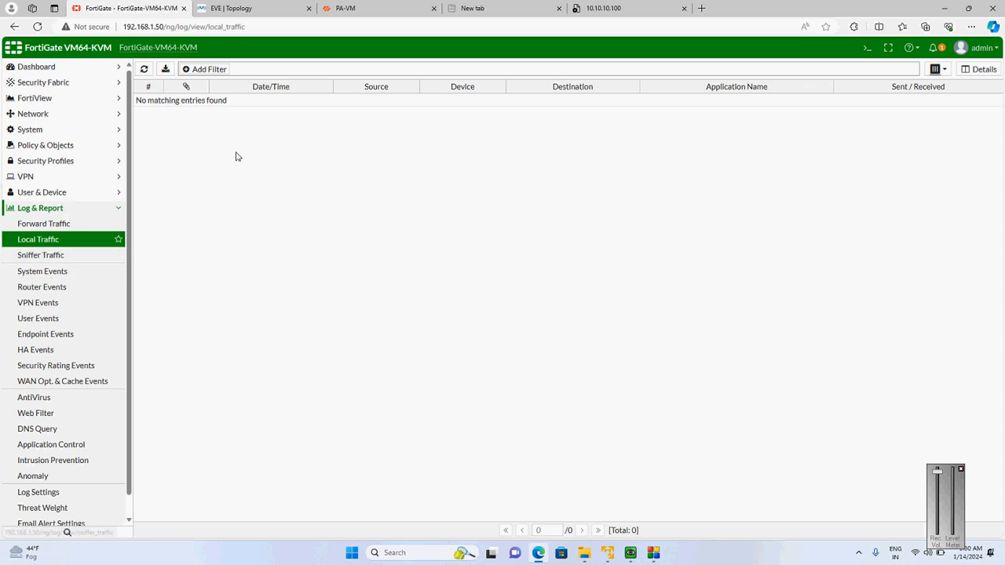
pyautogui.click(377, 7)
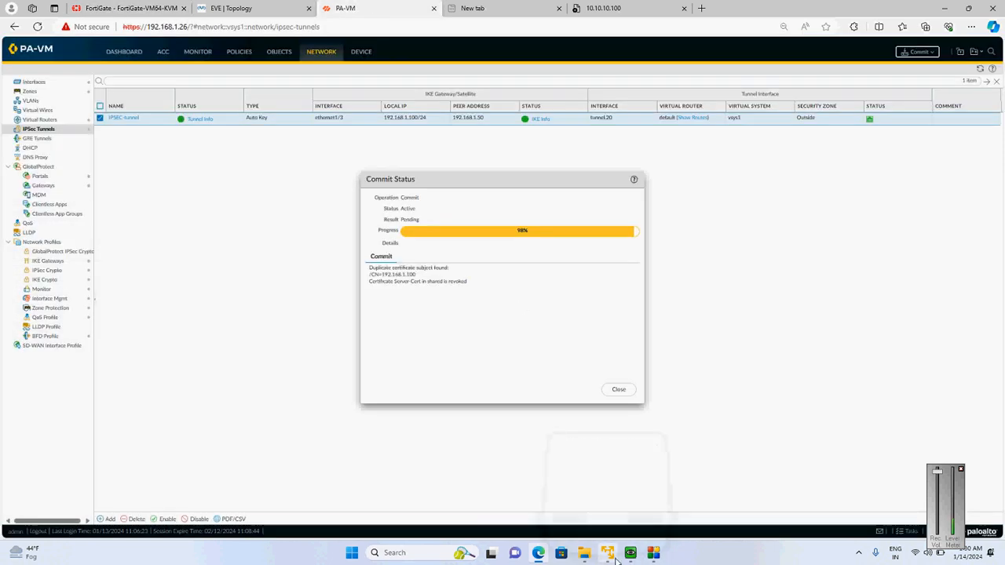
# Open a Command Prompt, start a continuous ping to 10.10.10.100 and close PA-VM's commit status
pyautogui.press('super+r')
pyautogui.press('Return')
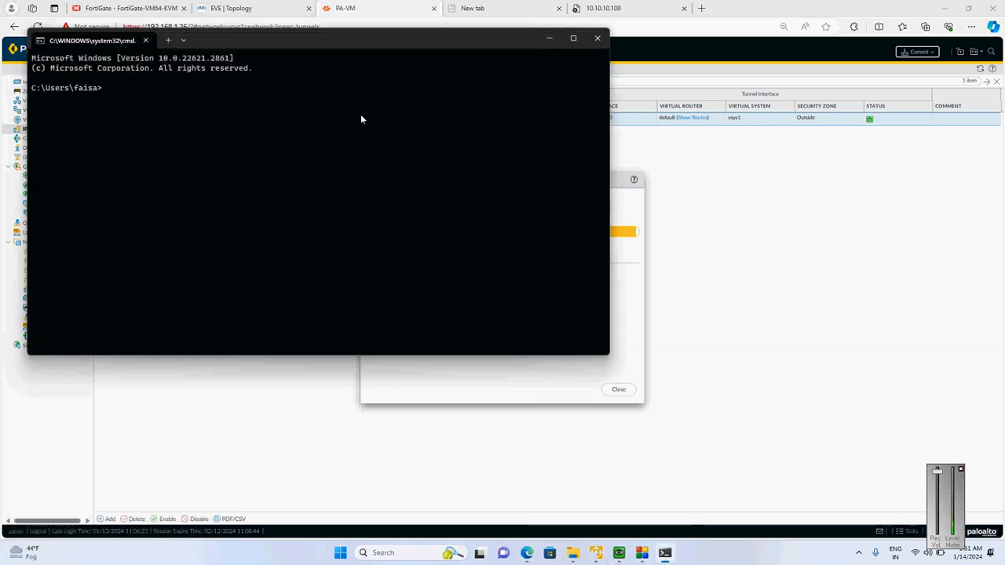
pyautogui.moveTo(327, 40); pyautogui.dragTo(789, 294)
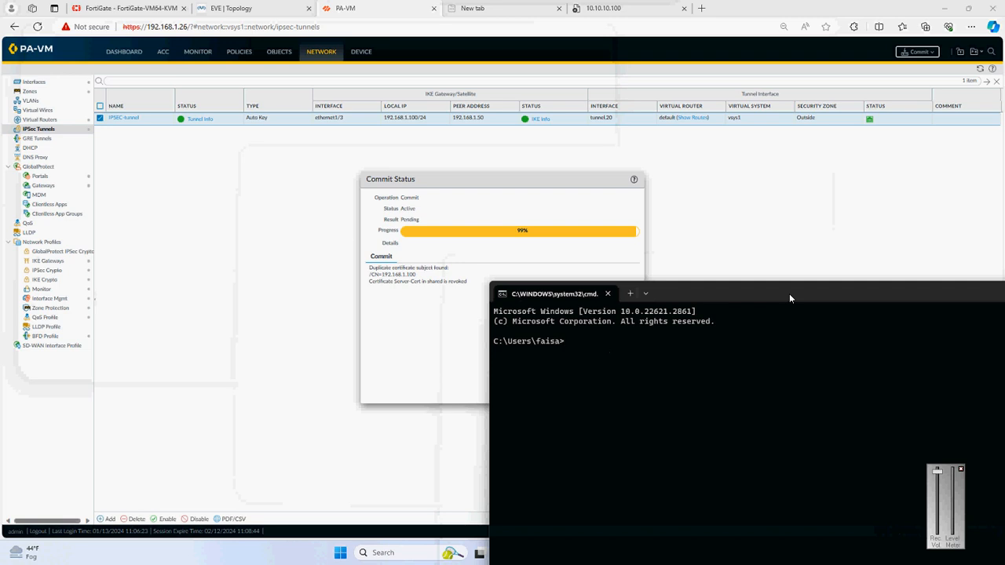
pyautogui.write('pi')
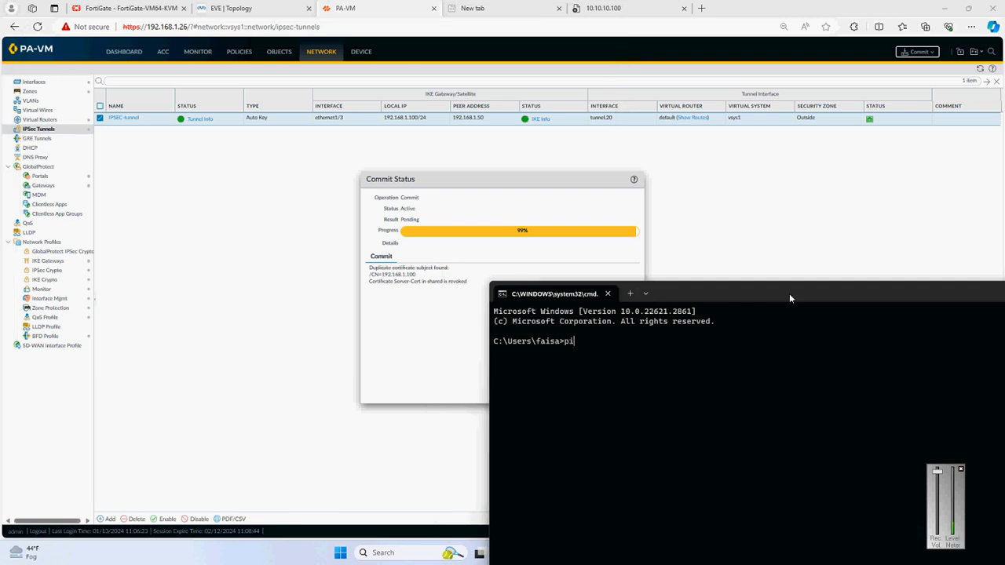
pyautogui.write('ng 10')
pyautogui.press('Menu')
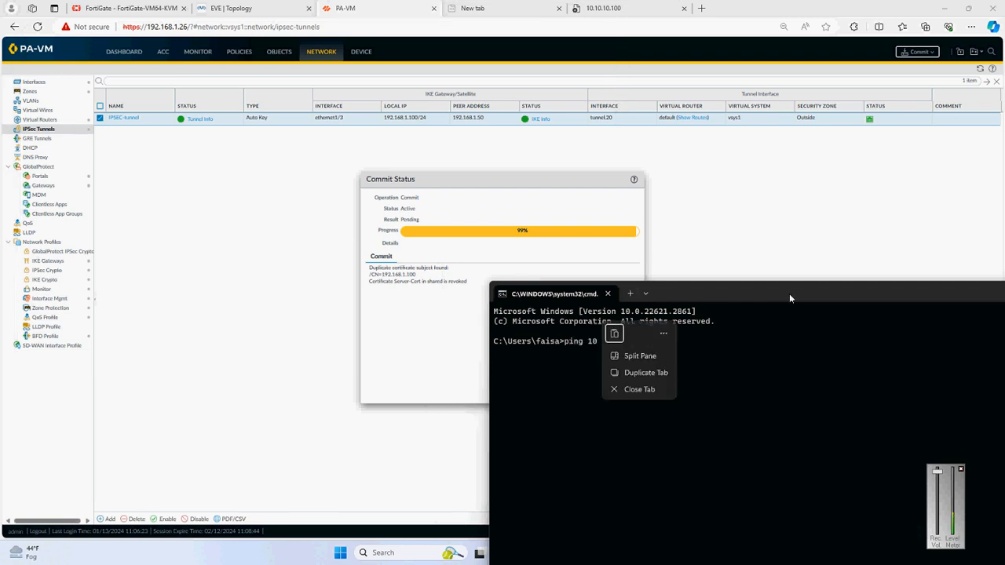
pyautogui.click(830, 358)
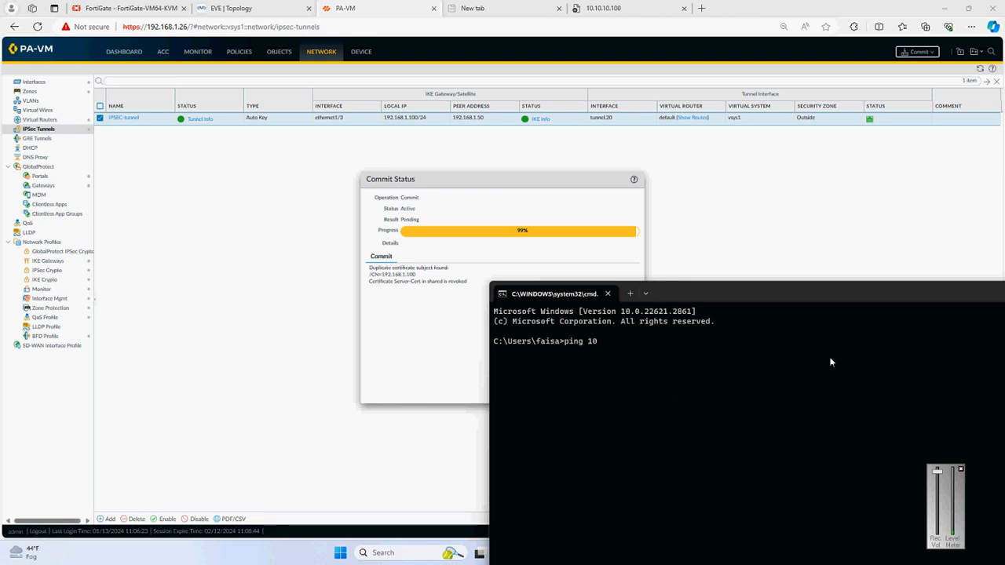
pyautogui.write('.10.10.100 ')
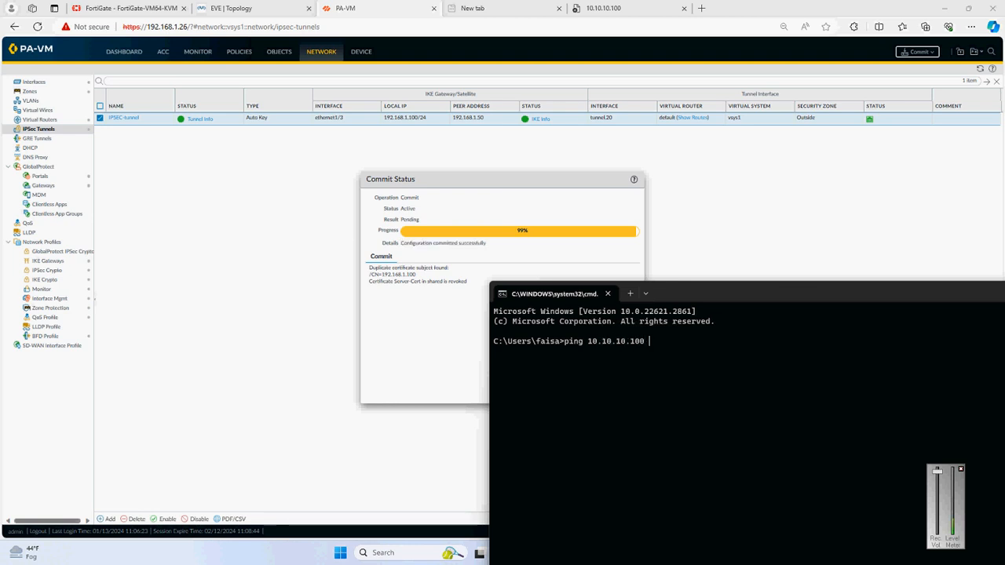
pyautogui.write('-t')
pyautogui.press('Return')
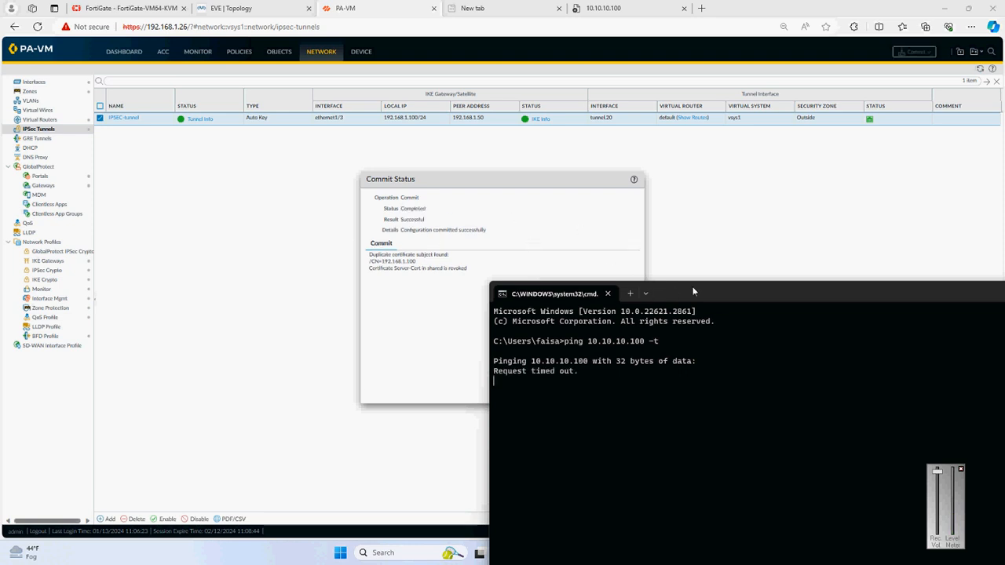
pyautogui.moveTo(691, 289); pyautogui.dragTo(838, 175)
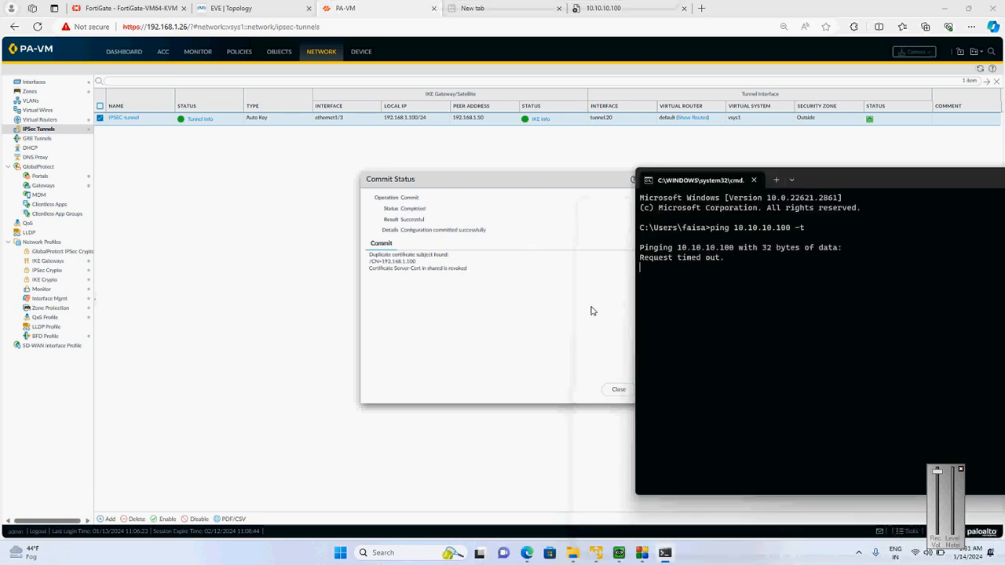
pyautogui.click(620, 389)
pyautogui.click(665, 552)
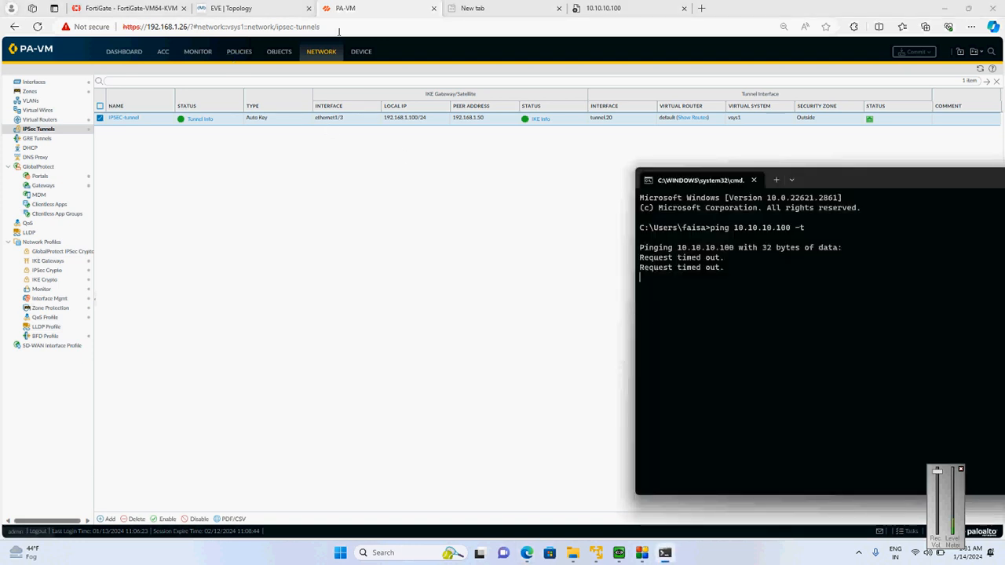
# Reload FortiGate's IPsec tunnel list and review PA-Forti_Tunnel's settings without changing them
pyautogui.click(105, 5)
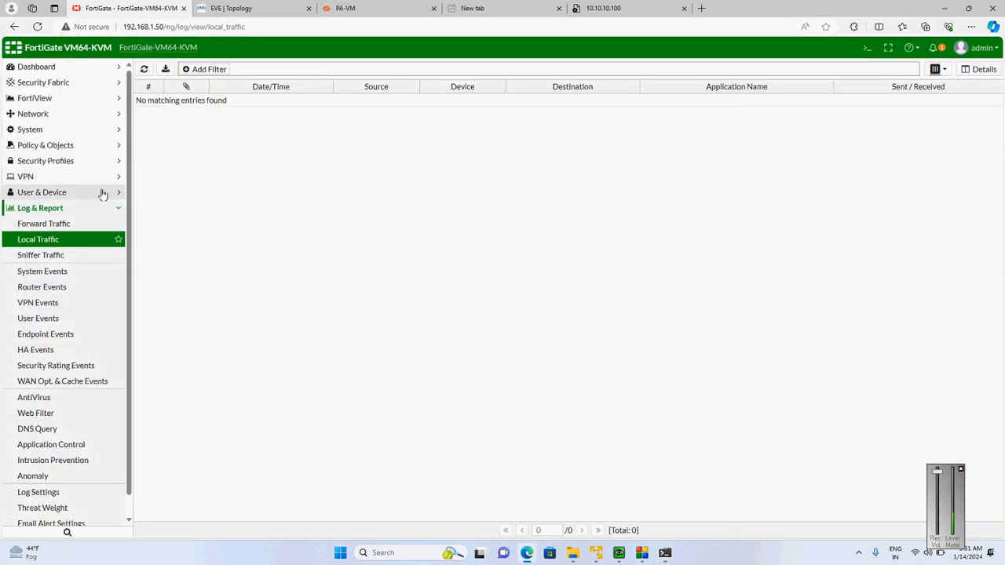
pyautogui.click(76, 182)
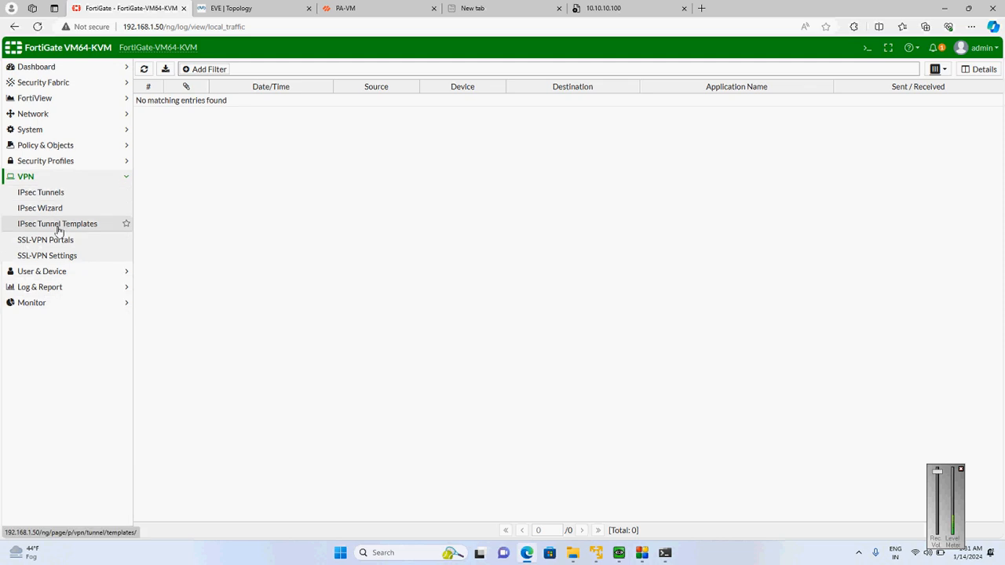
pyautogui.click(47, 196)
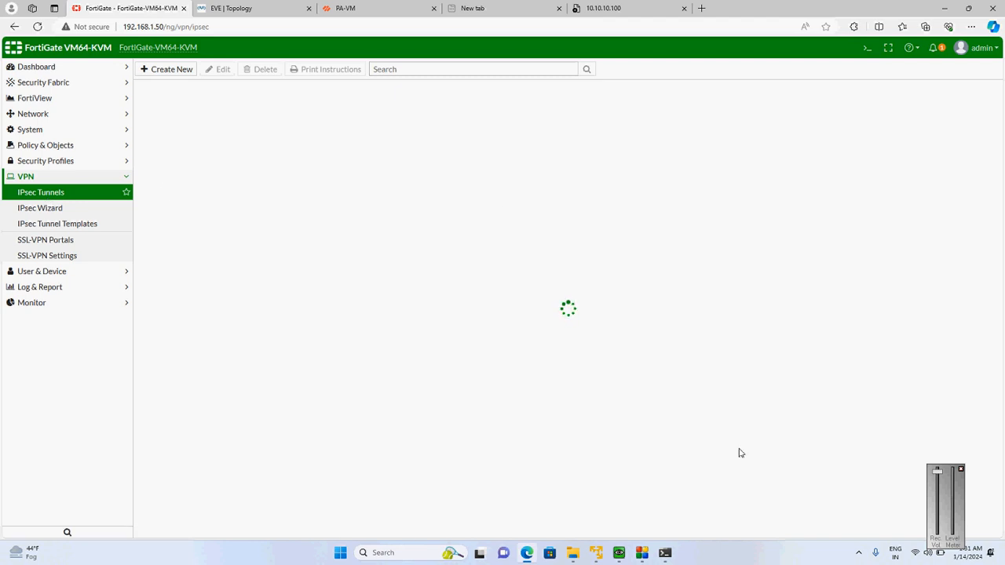
pyautogui.click(665, 552)
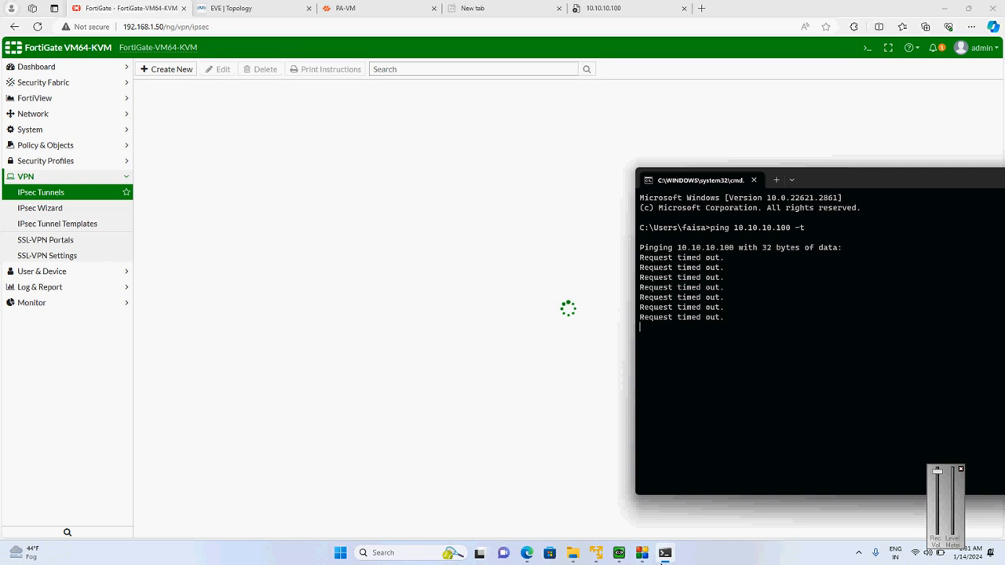
pyautogui.click(37, 26)
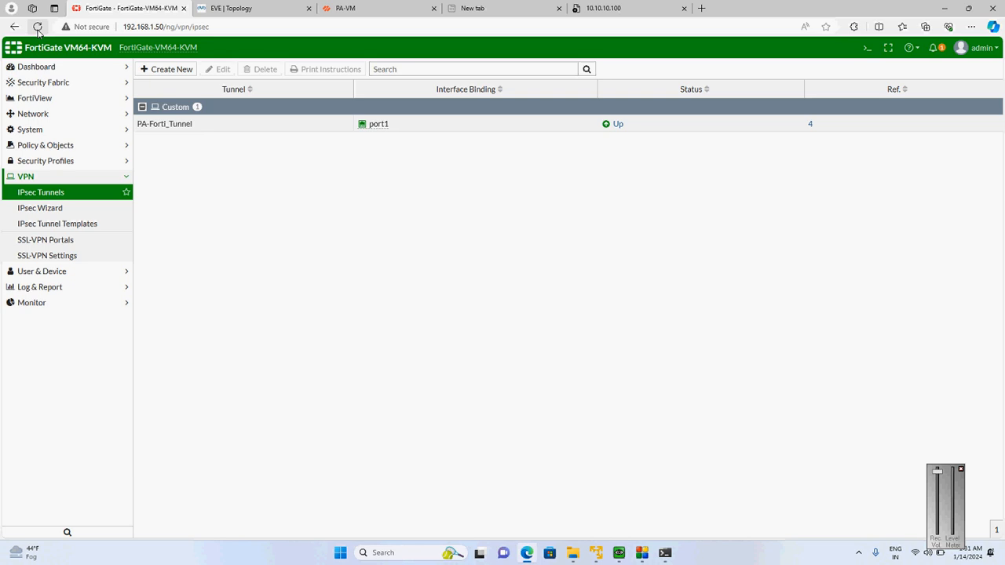
pyautogui.click(616, 124)
pyautogui.doubleClick(613, 123)
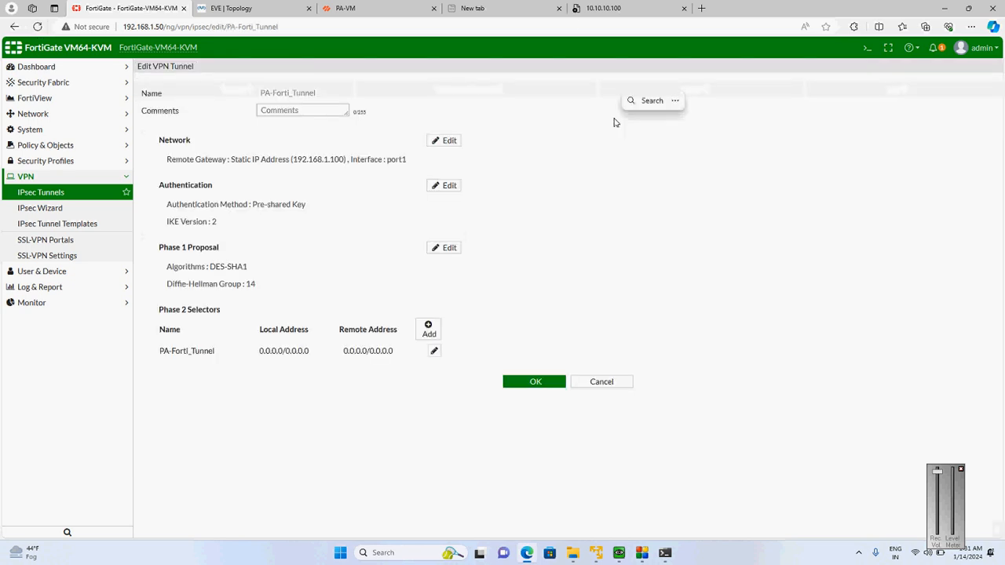
pyautogui.click(602, 382)
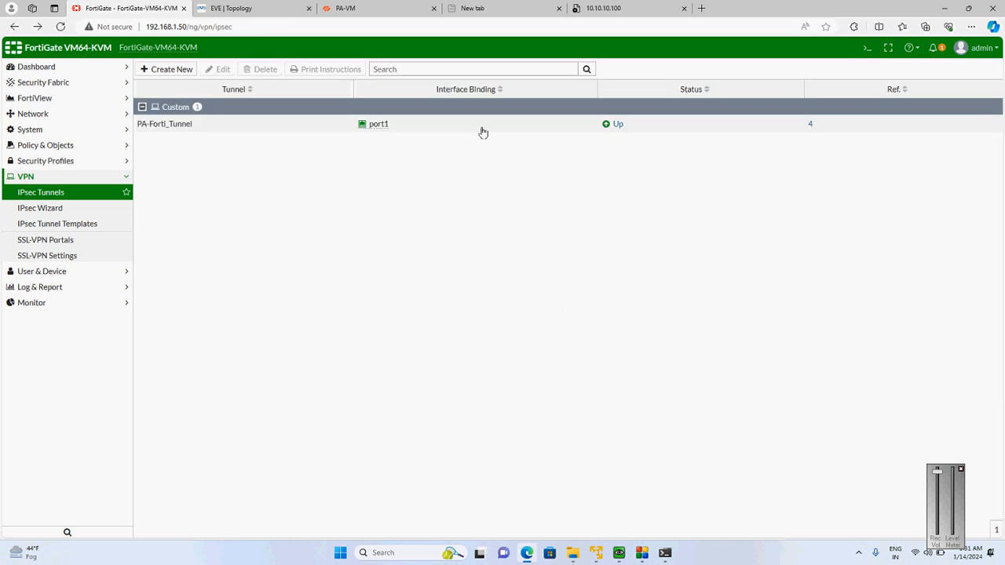
pyautogui.doubleClick(482, 131)
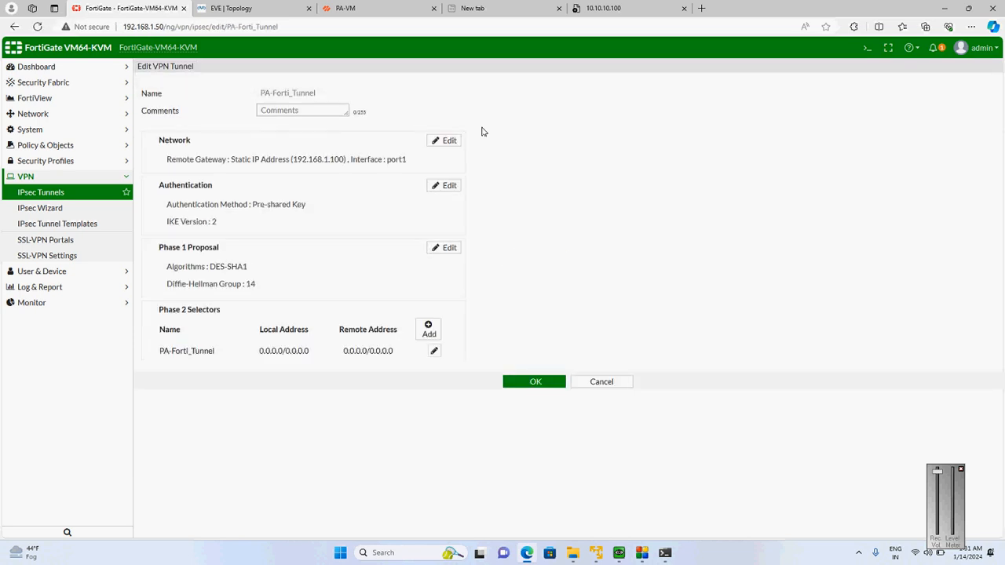
pyautogui.click(602, 382)
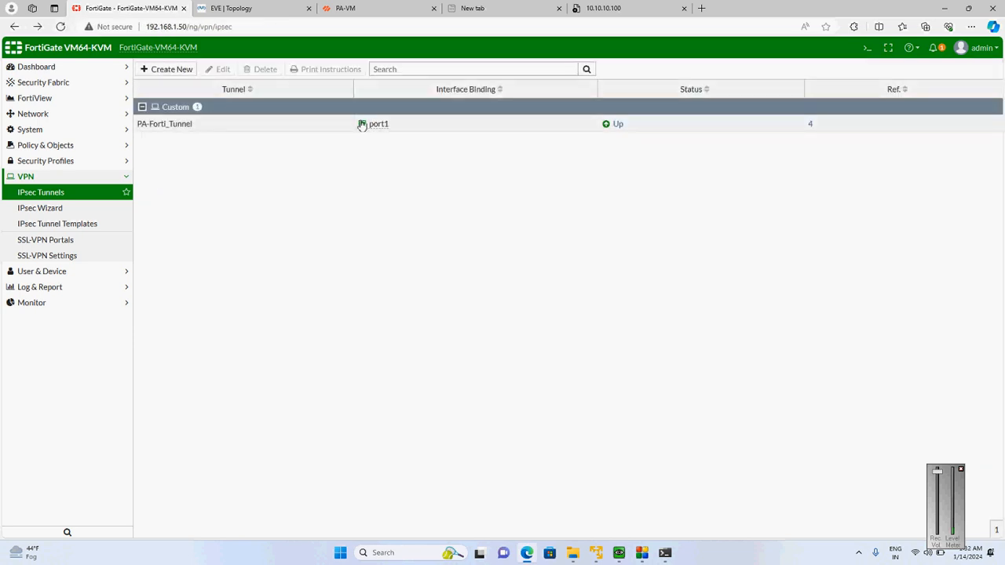
# Check PA-Forti_Tunnel in FortiGate's IPsec monitor and restart the continuous ping to 10.10.10.100
pyautogui.click(615, 125)
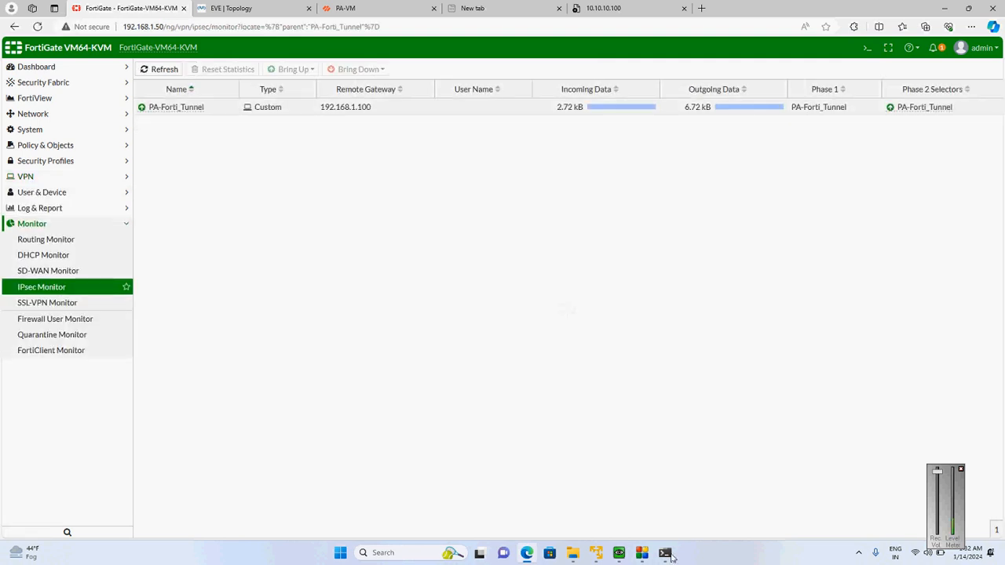
pyautogui.click(665, 554)
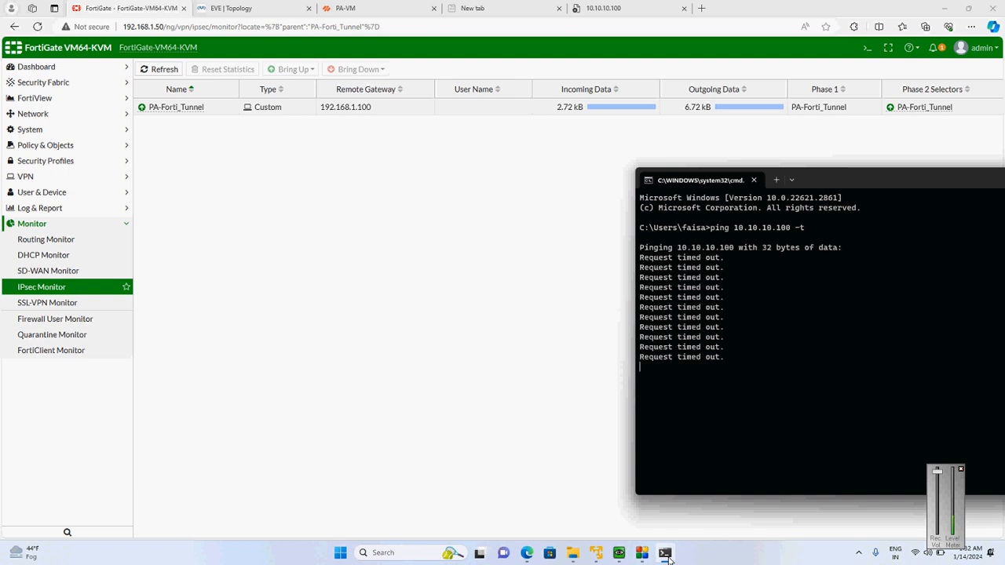
pyautogui.hotkey('ctrl', 'c')
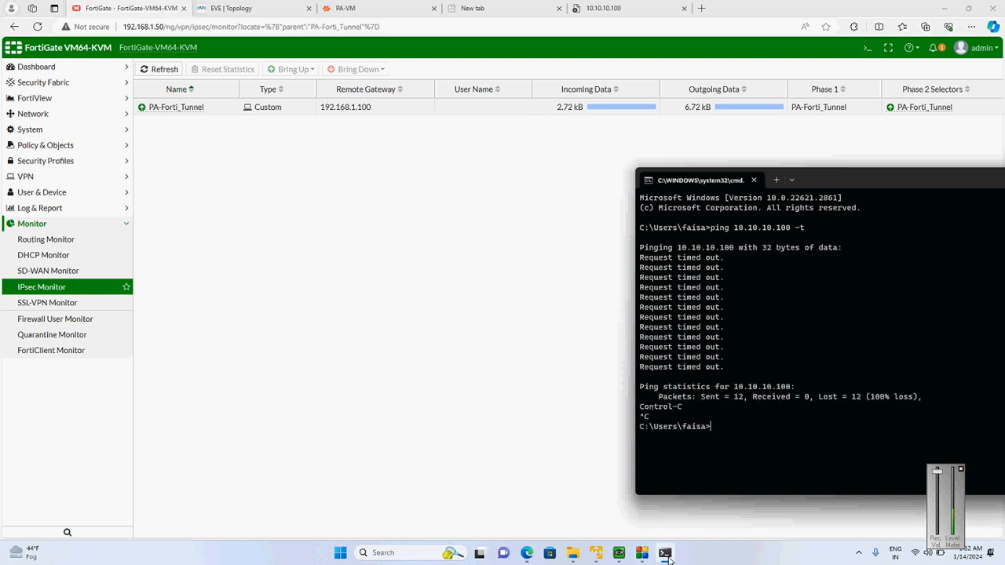
pyautogui.press('Up')
pyautogui.press('Return')
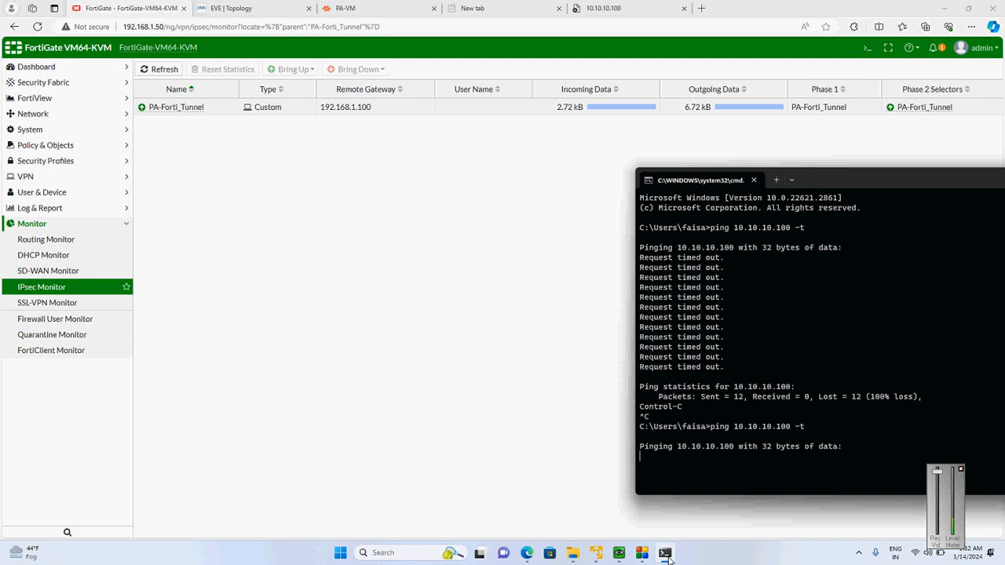
# Check PA-VM's IPsec tunnel list, and list the arguments of "diagnose sniffer packet" in FortiGate's CLI console
pyautogui.click(364, 7)
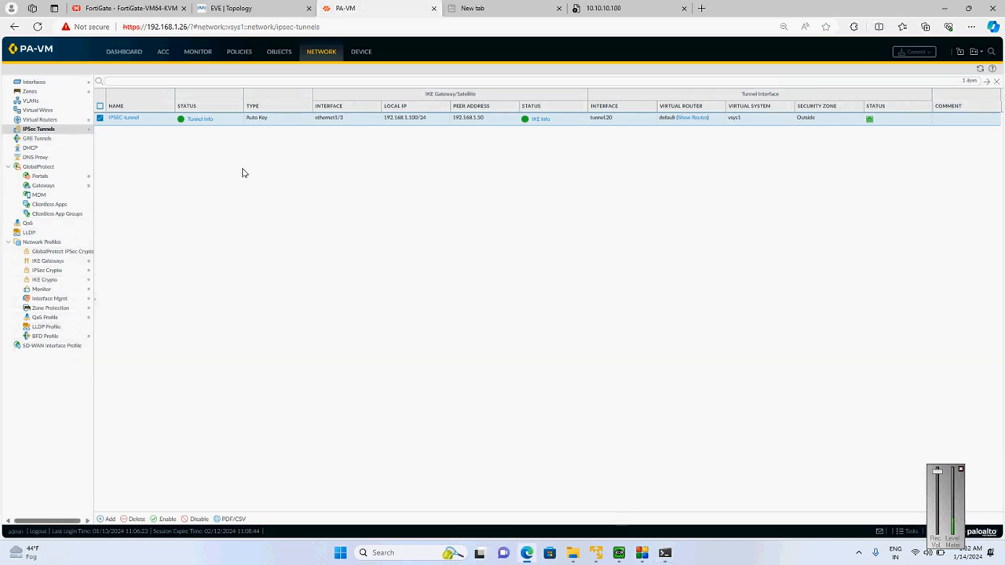
pyautogui.click(146, 7)
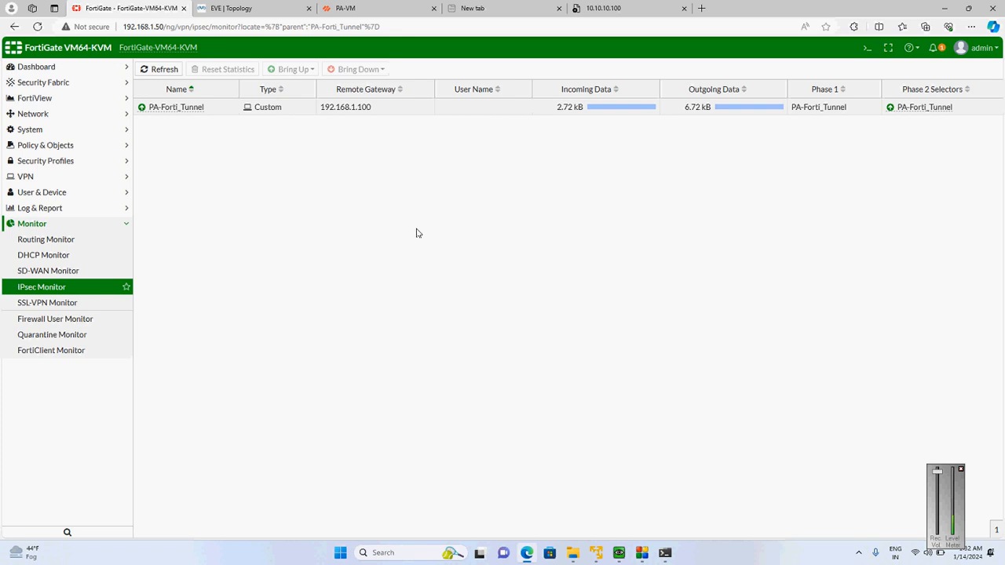
pyautogui.click(869, 52)
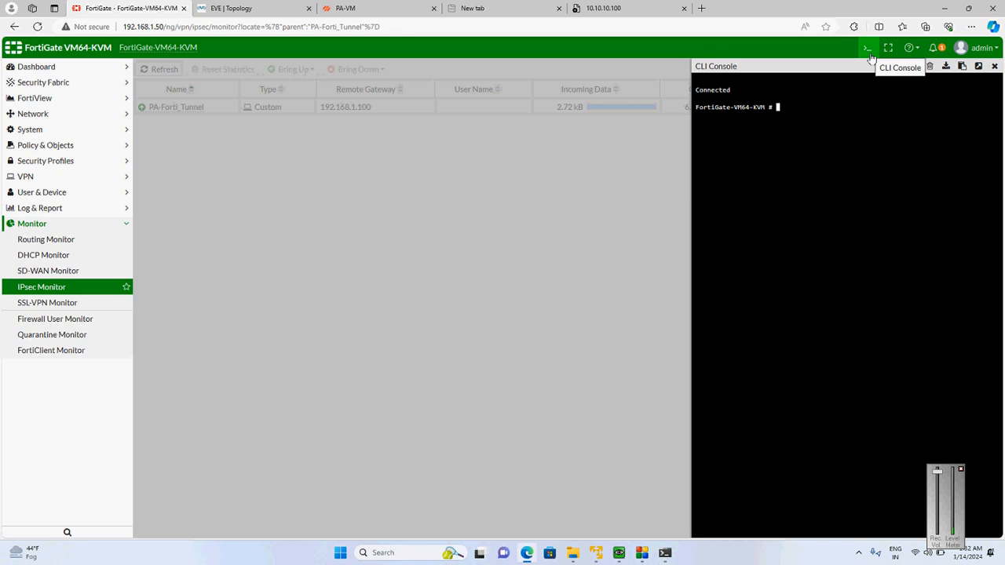
pyautogui.write('diagnose ')
pyautogui.write('debug')
pyautogui.press('BackSpace')
pyautogui.press('BackSpace')
pyautogui.press('BackSpace')
pyautogui.press('BackSpace')
pyautogui.press('BackSpace')
pyautogui.press('BackSpace')
pyautogui.write('sniffer packet')
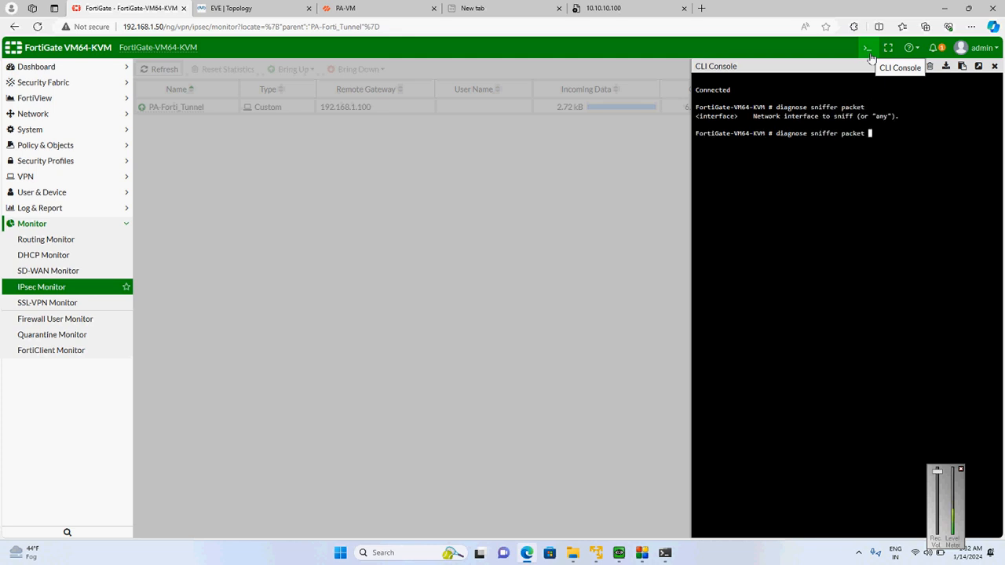
pyautogui.press('?')
# Try to run "diagnose sniffer packet" with 'host 10.1.1.1 and 10.10.10.100', correcting the mismatched closing quote
pyautogui.write("'host 10.10..1.1 and 10.10.")
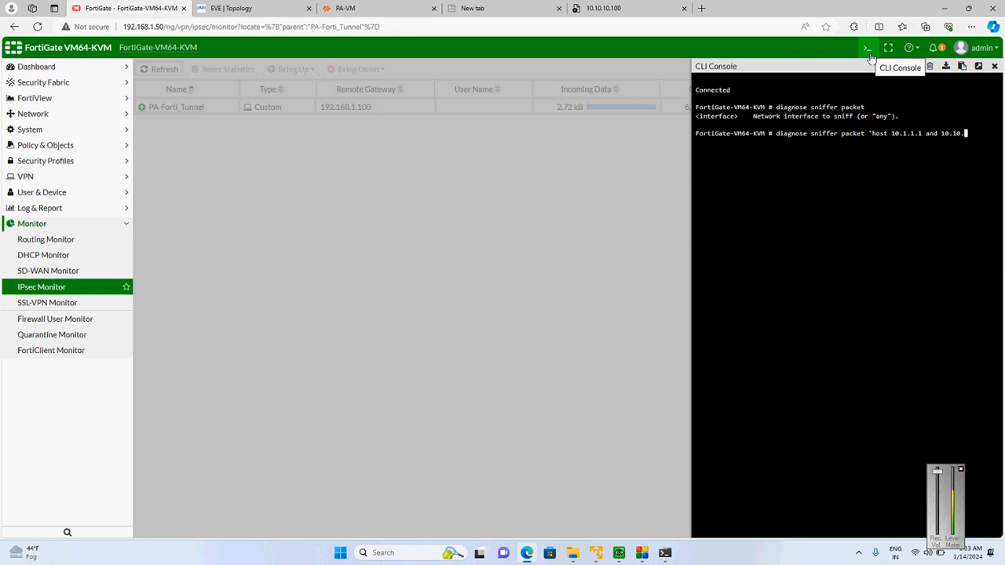
pyautogui.write('10.100"')
pyautogui.press('Return')
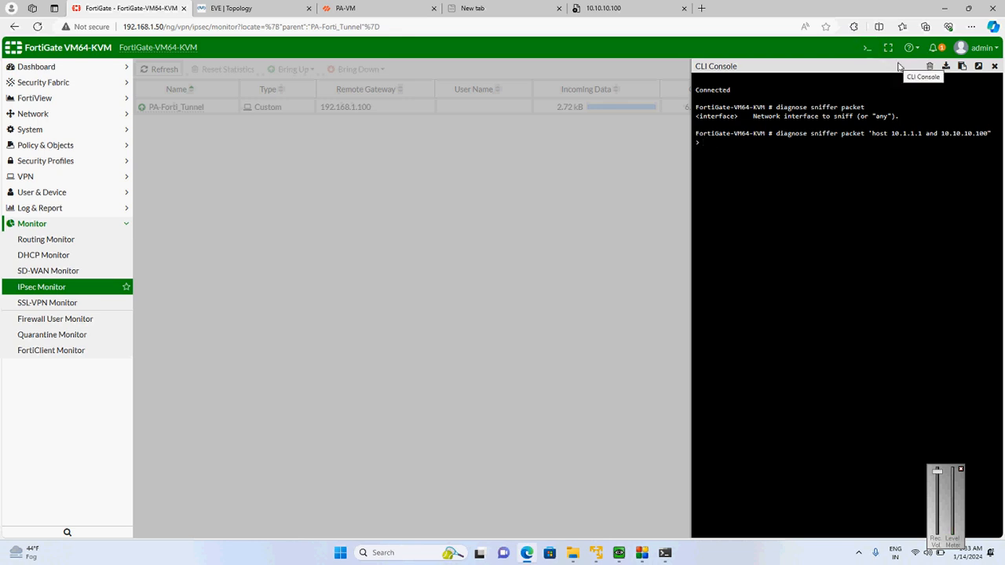
pyautogui.hotkey('ctrl', 'c')
pyautogui.hotkey('ctrl', 'v')
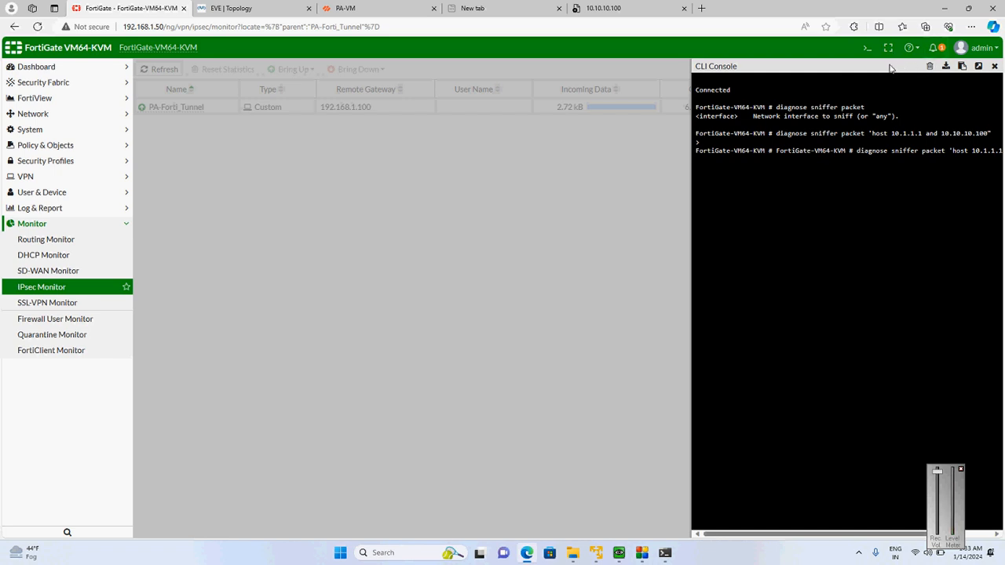
# Detach the CLI console into its own browser tab and rerun diagnose sniffer packet 'host 10.1.1.1 and 10.10.10.100'
pyautogui.click(977, 68)
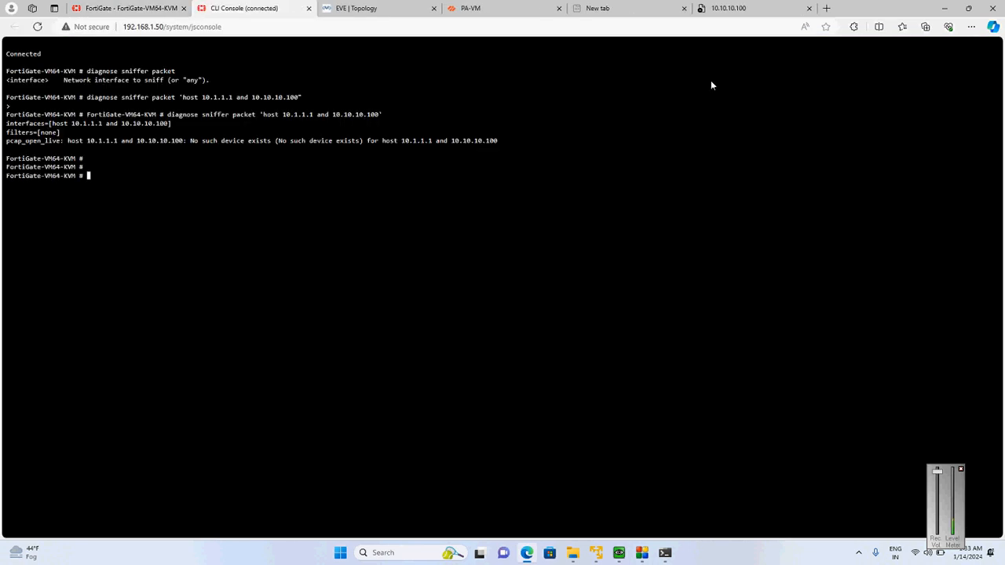
pyautogui.press('Up')
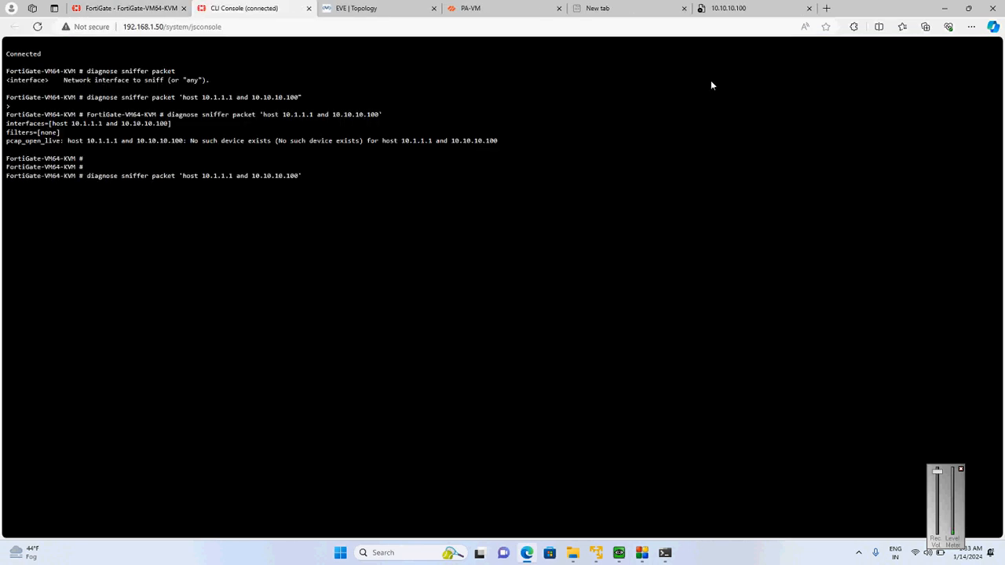
pyautogui.press('Return')
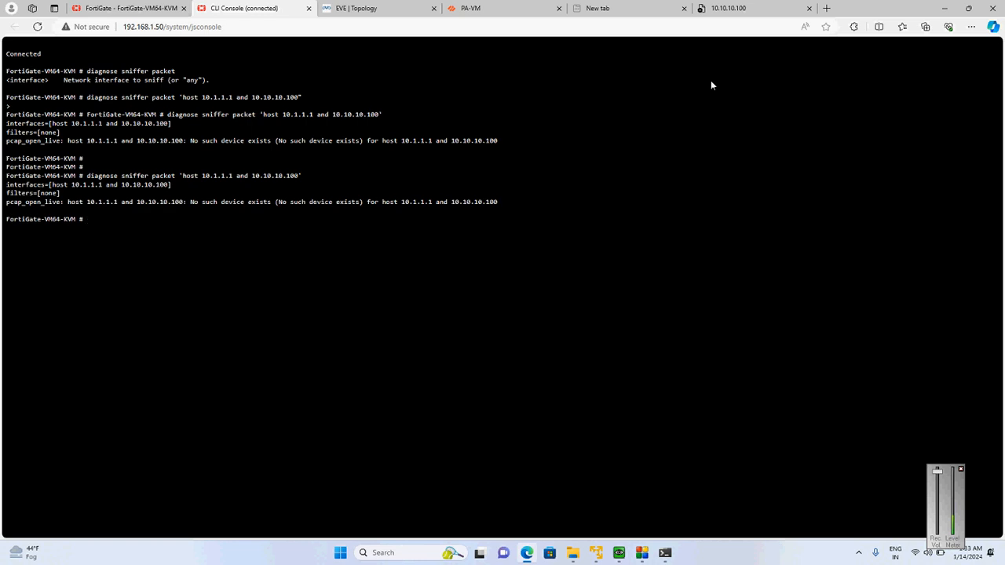
# Stop the running ping in the Command Prompt and restart the continuous ping to 10.10.10.100
pyautogui.click(666, 555)
pyautogui.hotkey('ctrl', 'c')
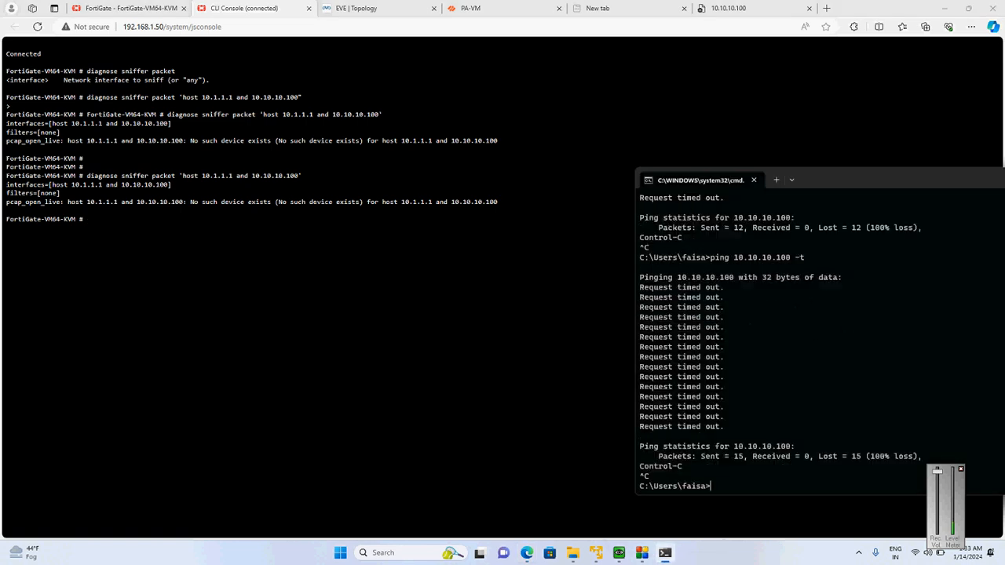
pyautogui.press('Up')
pyautogui.press('Return')
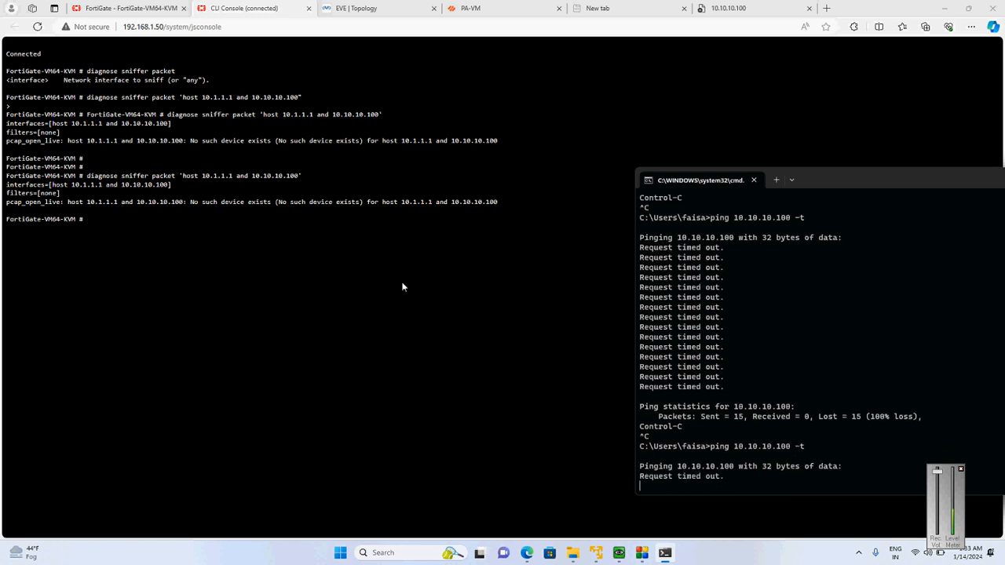
# Try to run diagnose sniffer packet 'host 10.10.10.100' in FortiGate's CLI console, without the 10.1.1.1 host
pyautogui.click(280, 240)
pyautogui.press('Up')
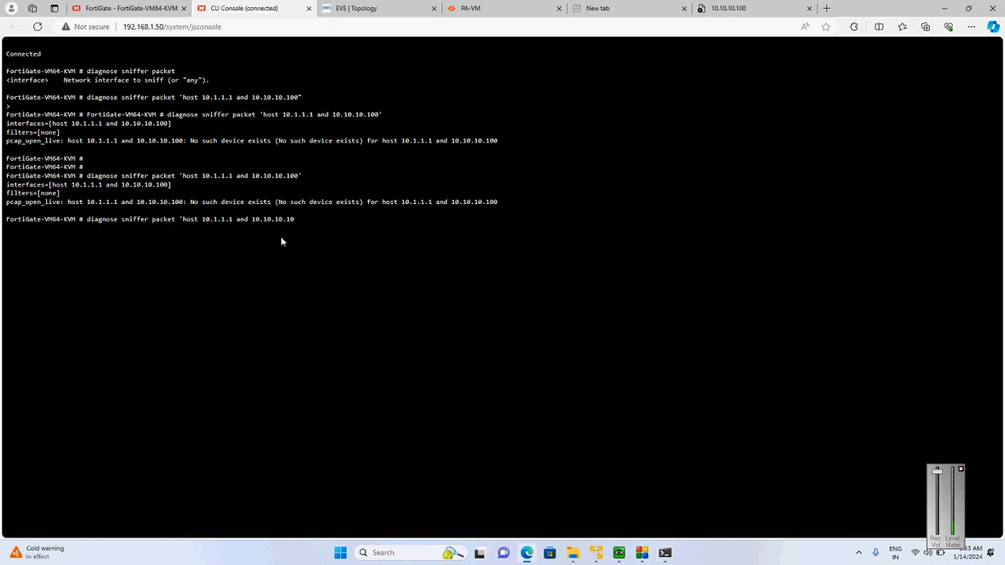
pyautogui.press('BackSpace')
pyautogui.press('BackSpace')
pyautogui.press('BackSpace')
pyautogui.press('BackSpace')
pyautogui.press('BackSpace')
pyautogui.press('BackSpace')
pyautogui.press('BackSpace')
pyautogui.press('BackSpace')
pyautogui.write('0.10.100')
pyautogui.press('Return')
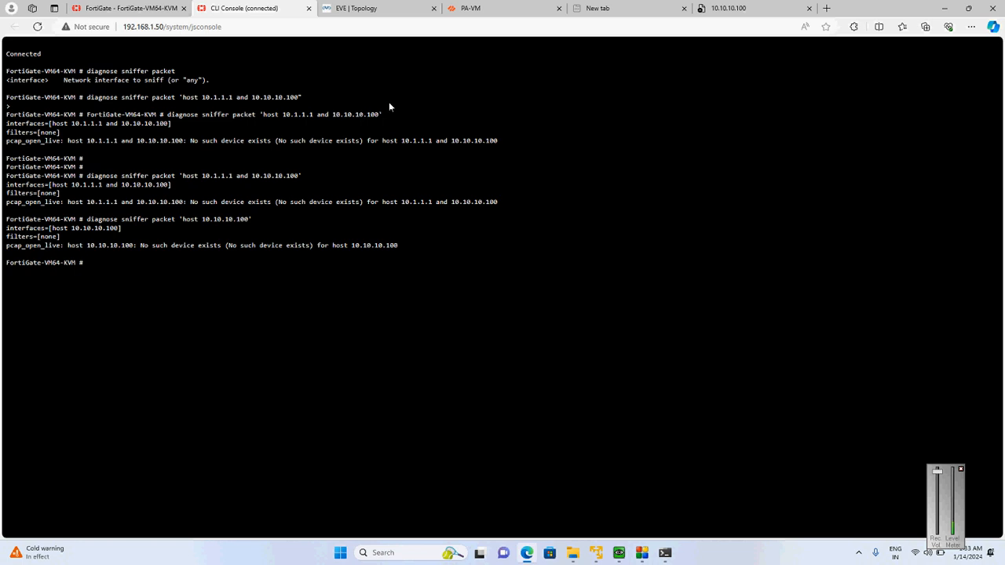
# Switch to FortiGate's web interface and check its network interface list
pyautogui.click(163, 8)
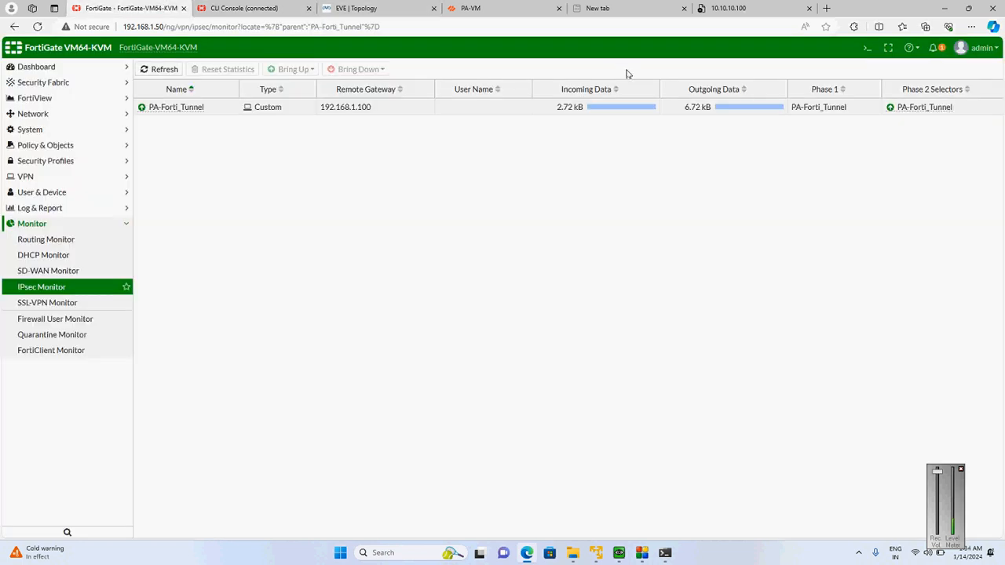
pyautogui.click(83, 118)
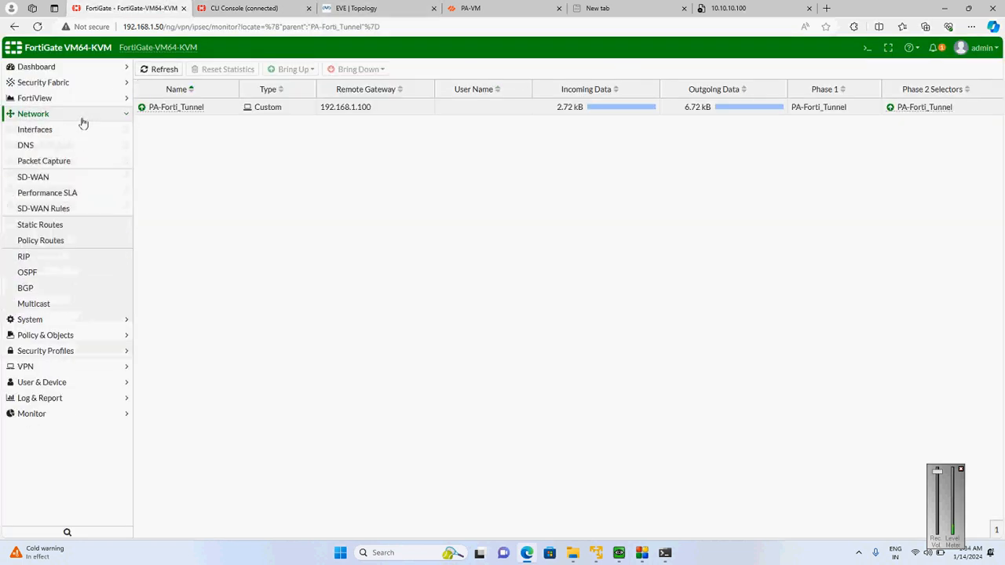
pyautogui.click(66, 133)
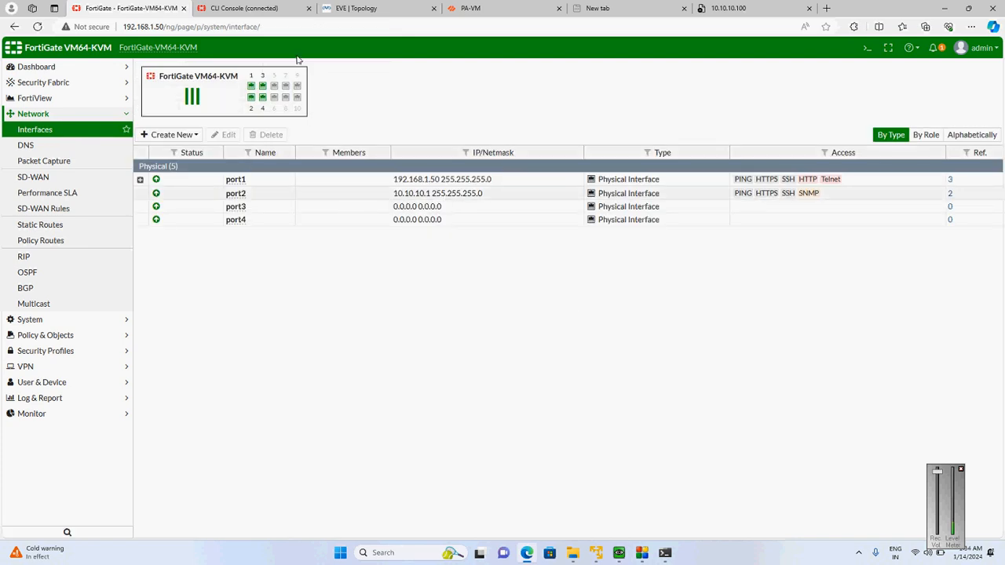
# Open the SAP application server's console from the EVE topology and ping its gateway 10.10.10.1, stopping the ping after a few replies
pyautogui.click(337, 8)
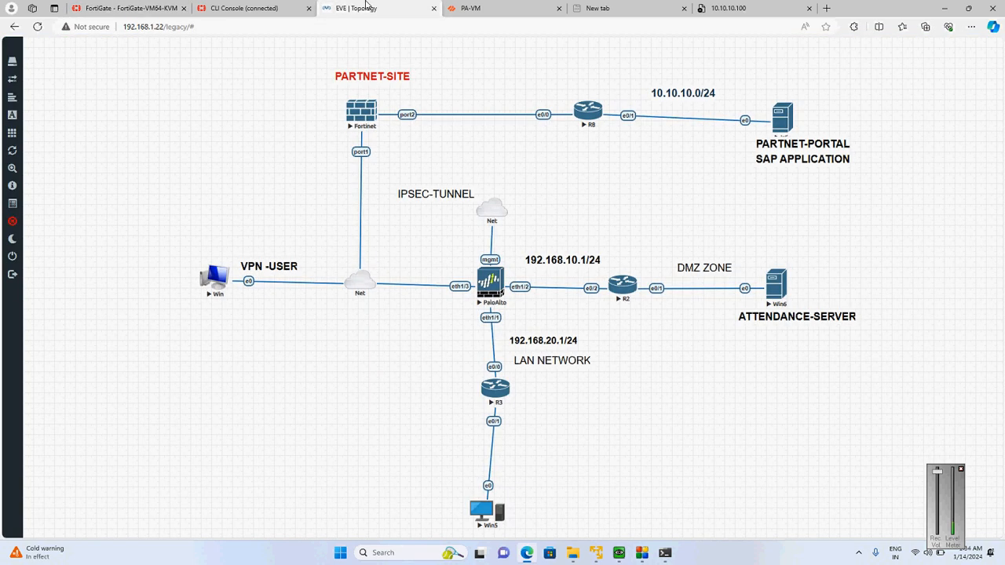
pyautogui.click(781, 119)
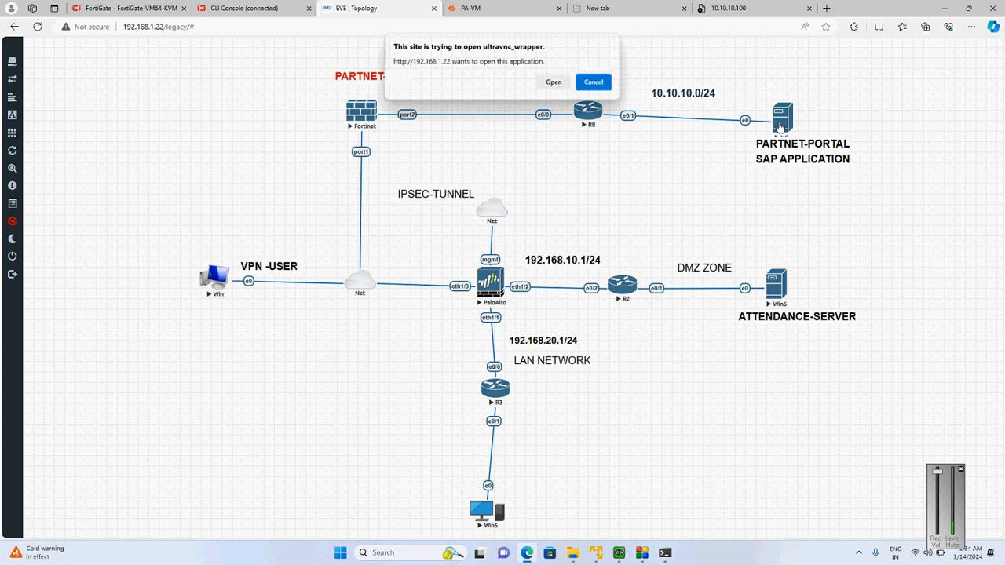
pyautogui.click(554, 84)
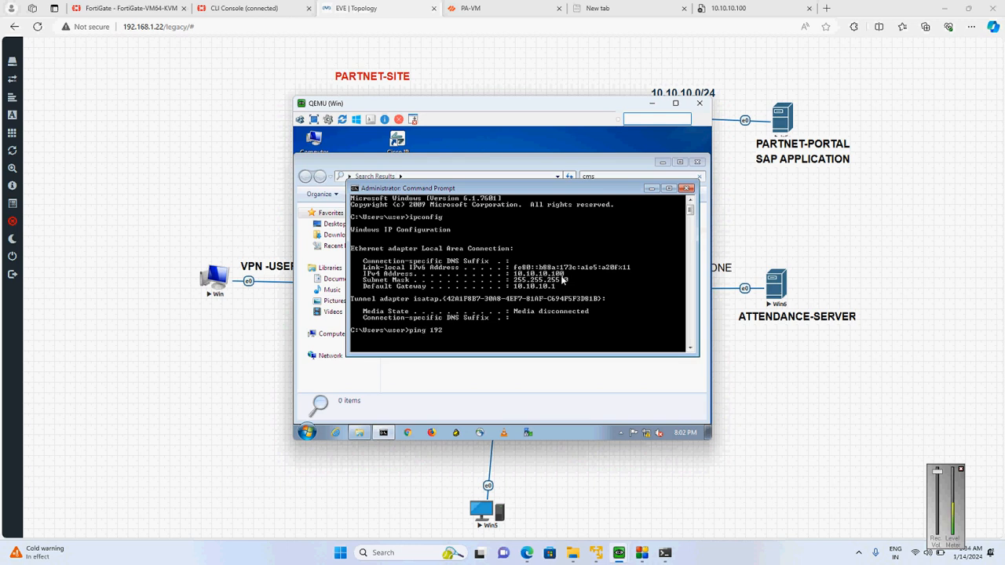
pyautogui.write('.10.10.1')
pyautogui.press('Return')
pyautogui.hotkey('ctrl', 'c')
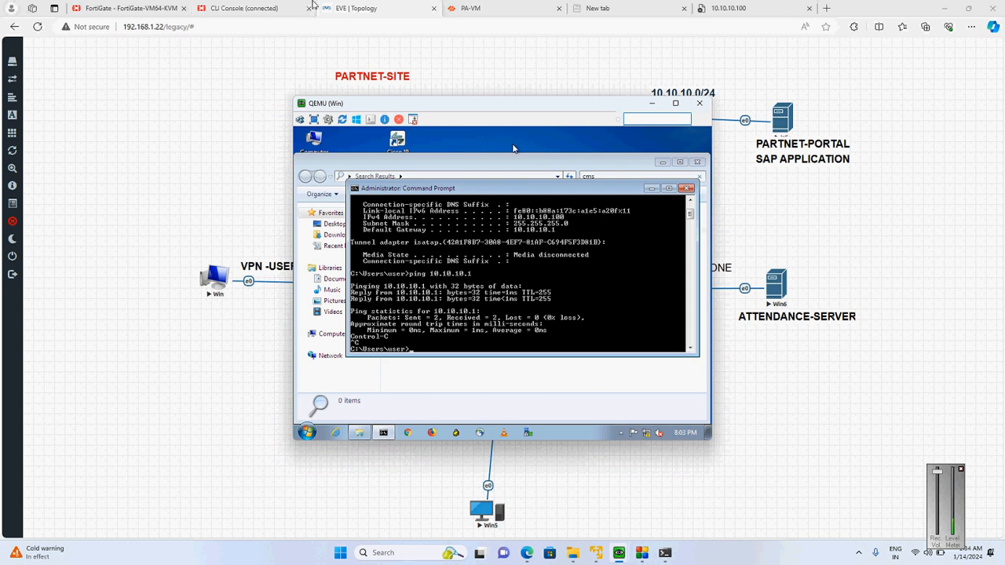
# Check the running ping in the Command Prompt and reopen FortiGate's CLI console in its own browser tab
pyautogui.click(94, 8)
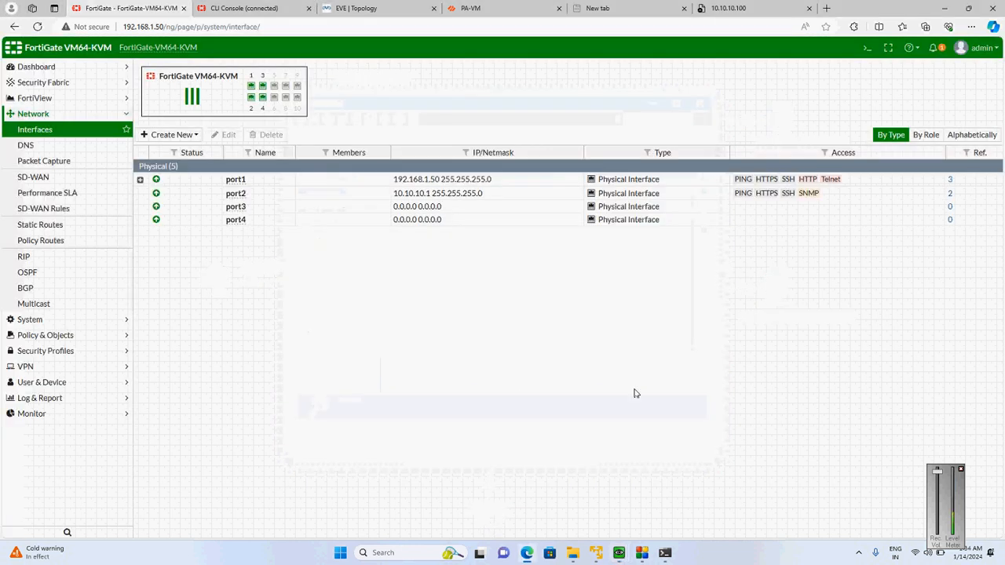
pyautogui.click(664, 553)
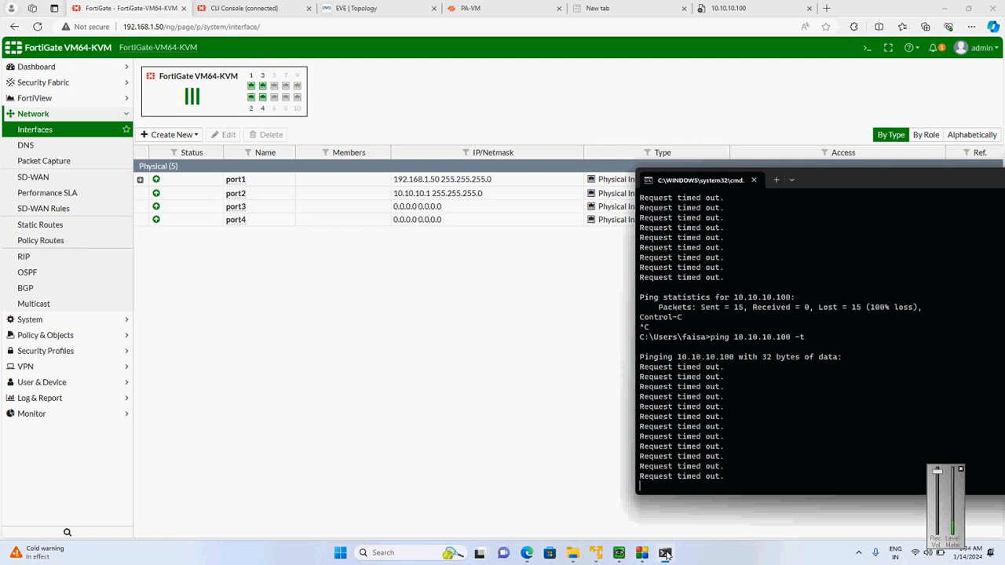
pyautogui.click(869, 48)
pyautogui.click(870, 48)
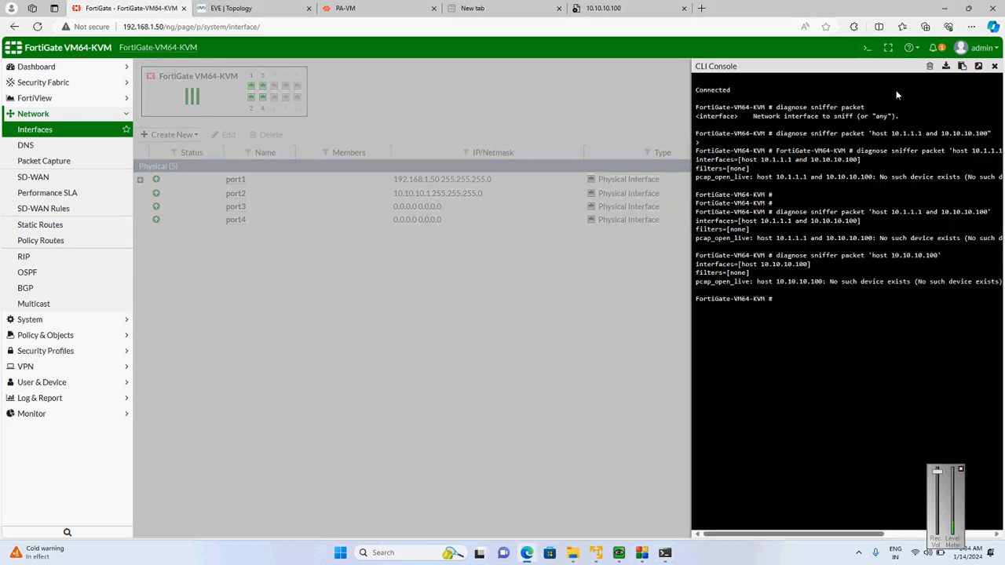
pyautogui.click(978, 67)
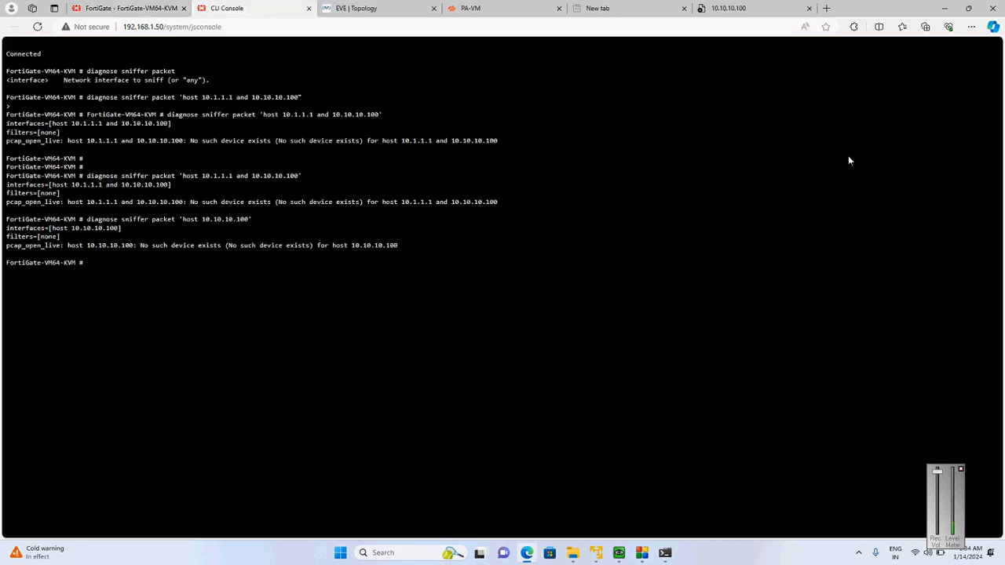
# Recall the last sniffer command, strip it back to "diagnose sniffer packet" and list its accepted arguments
pyautogui.press('Up')
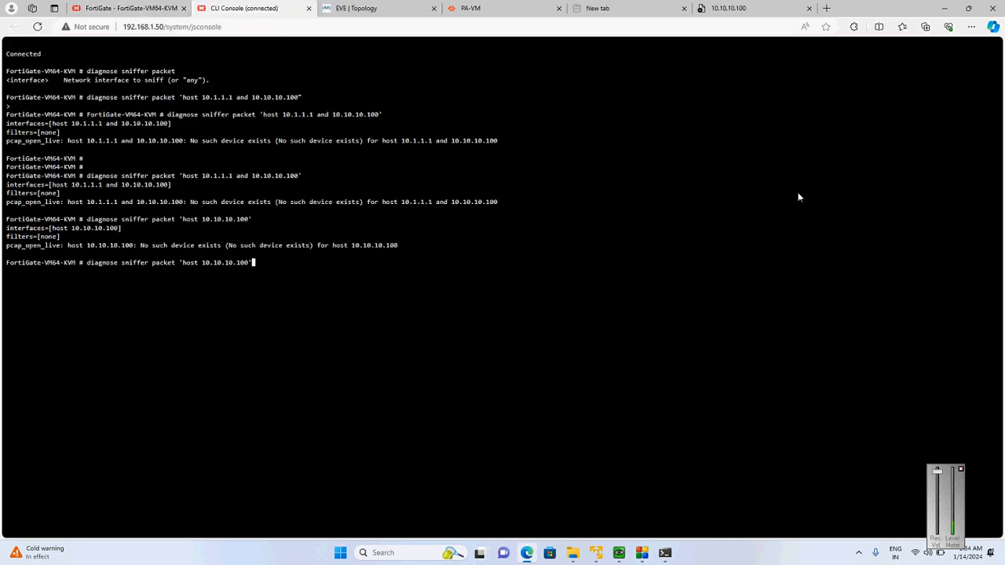
pyautogui.press('BackSpace')
pyautogui.press('BackSpace')
pyautogui.press('BackSpace')
pyautogui.press('BackSpace')
pyautogui.press('BackSpace')
pyautogui.press('BackSpace')
pyautogui.press('BackSpace')
pyautogui.press('BackSpace')
pyautogui.press('BackSpace')
pyautogui.press('BackSpace')
pyautogui.press('BackSpace')
pyautogui.press('BackSpace')
pyautogui.press('BackSpace')
pyautogui.press('BackSpace')
pyautogui.press('?')
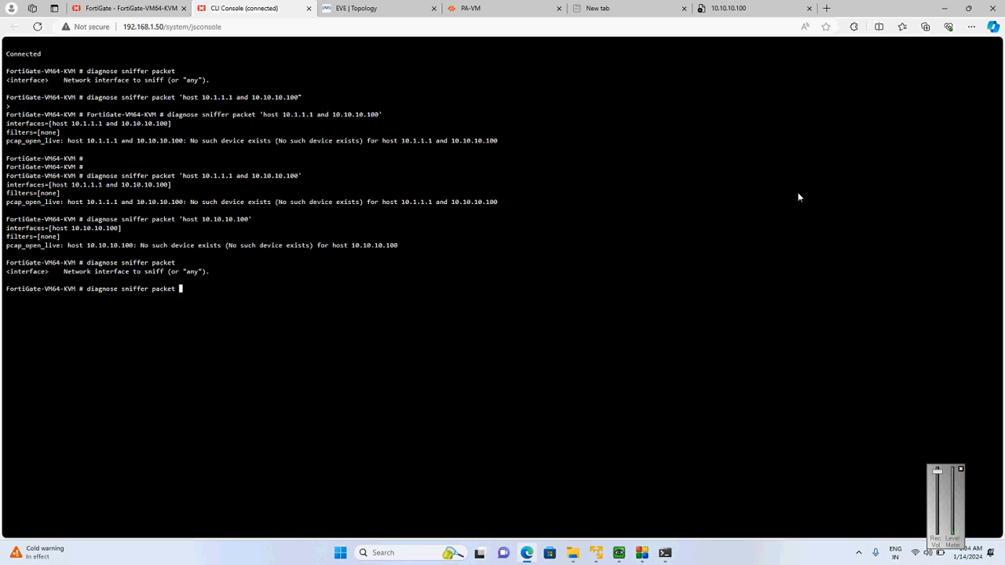
# Run diagnose sniffer packet any 'host 10.10.10.100' and highlight the interface part of the command
pyautogui.write('a')
pyautogui.press('BackSpace')
pyautogui.write("any 'host 10.10.10.100'")
pyautogui.press('Return')
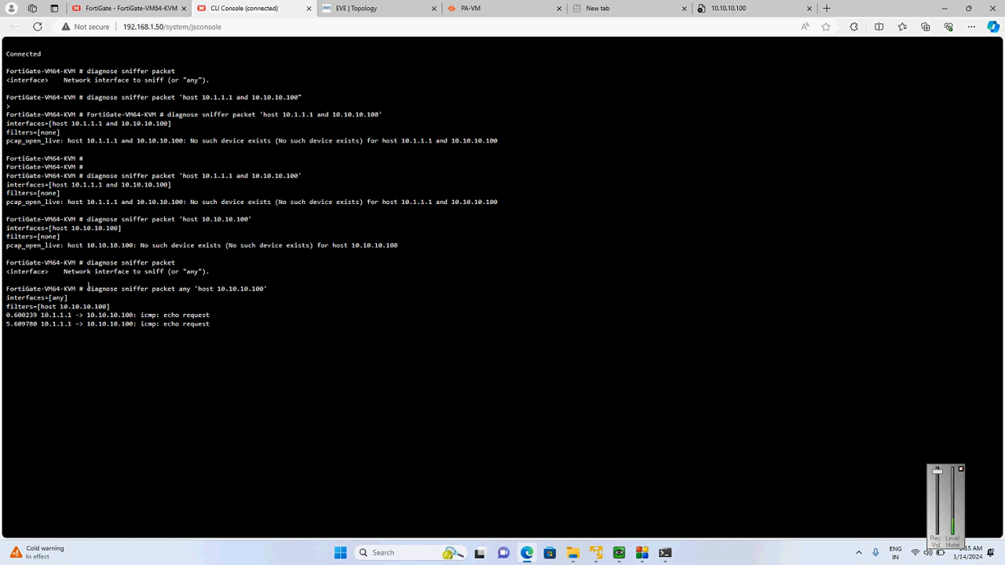
pyautogui.moveTo(87, 287); pyautogui.dragTo(196, 290)
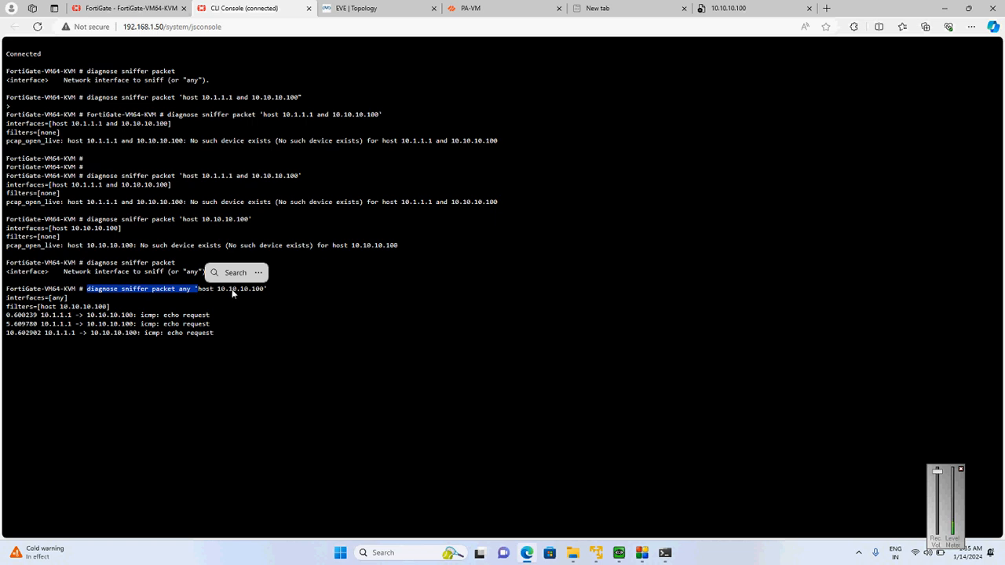
# Stop and restart the continuous ping to 10.10.10.100 in the Command Prompt, and highlight a packet's source address in the sniffer output
pyautogui.click(672, 554)
pyautogui.hotkey('ctrl', 'c')
pyautogui.press('Up')
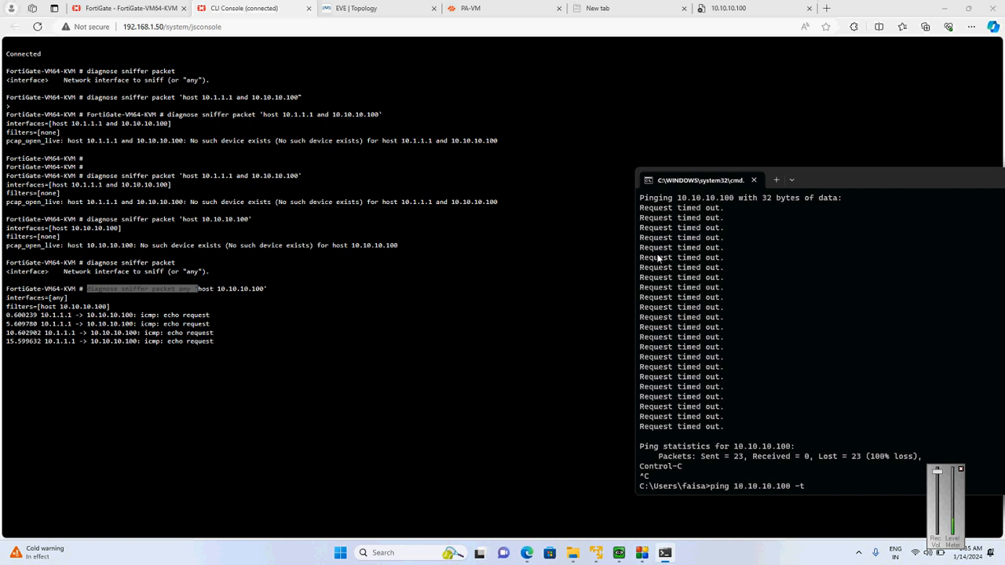
pyautogui.press('Return')
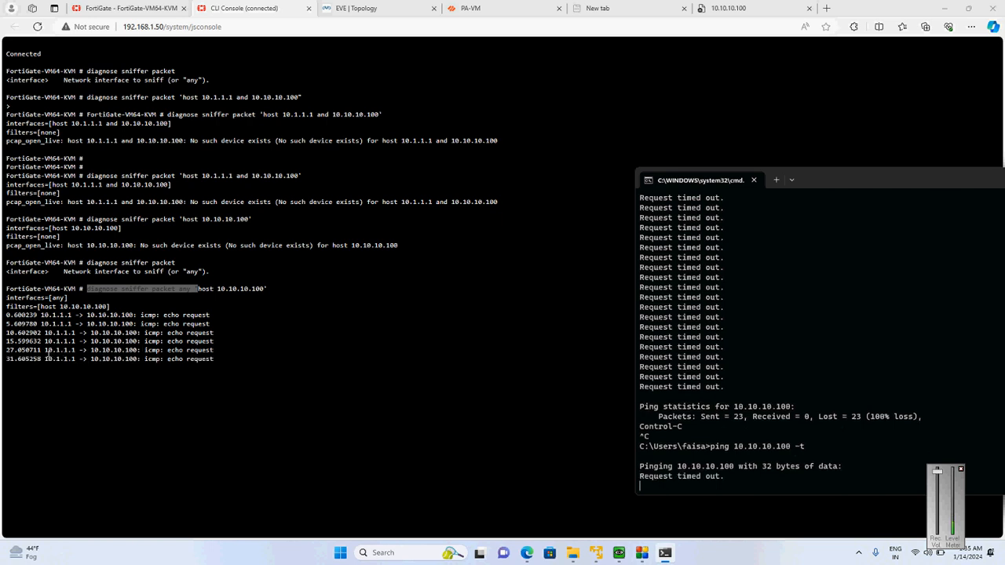
pyautogui.moveTo(46, 350); pyautogui.dragTo(76, 351)
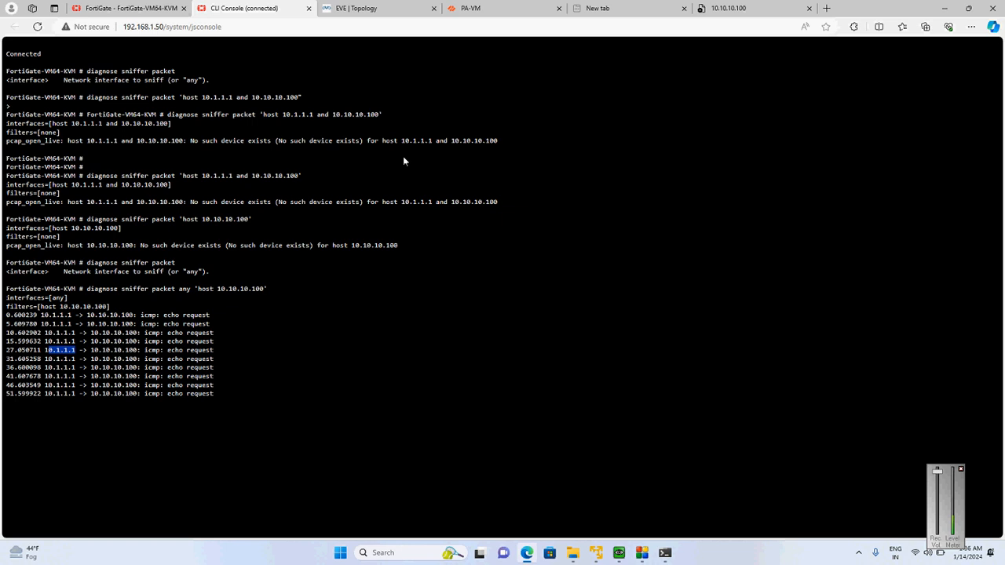
# Review PA-VM's IPsec tunnel list and the EVE topology, and return to FortiGate's interface list
pyautogui.click(479, 8)
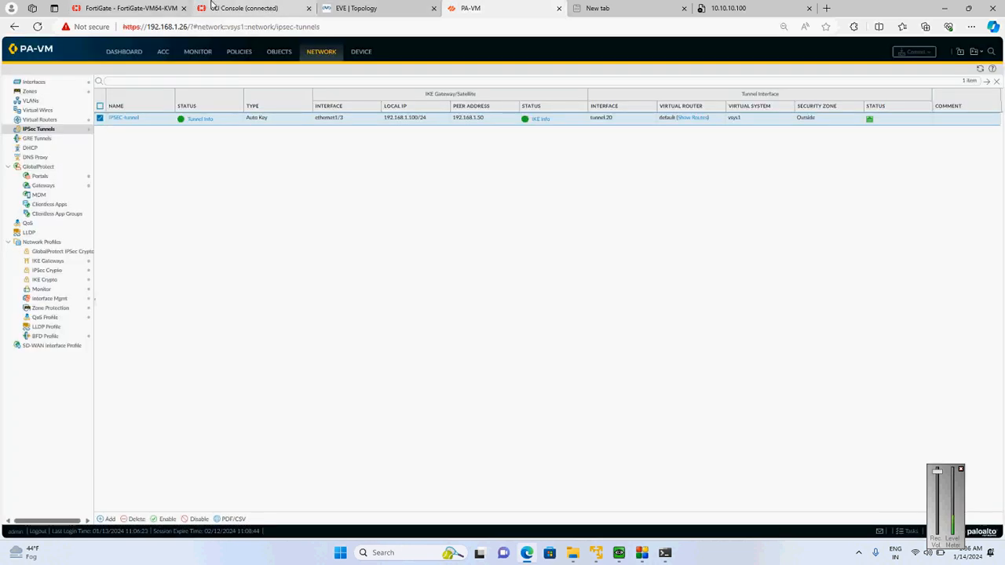
pyautogui.click(388, 9)
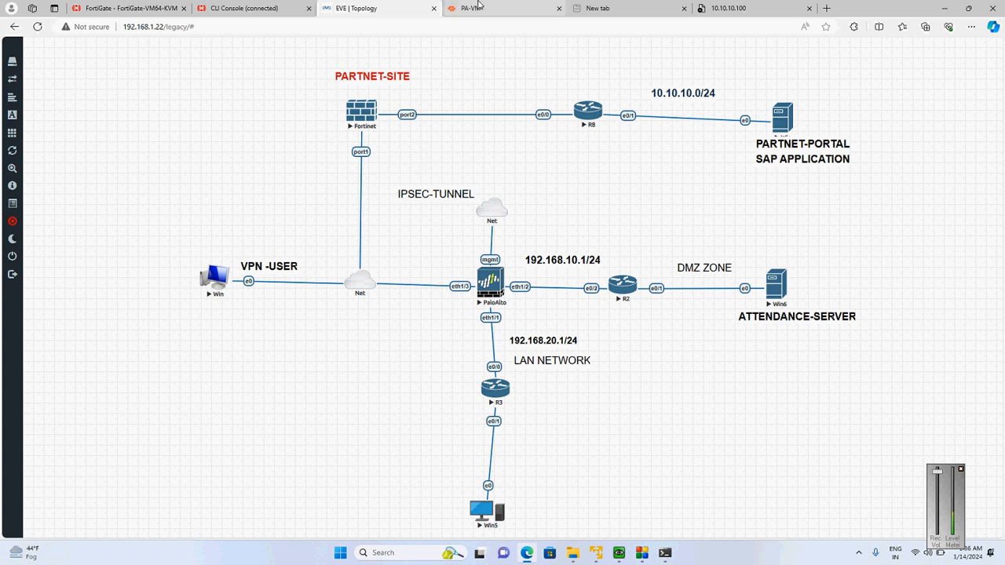
pyautogui.click(140, 6)
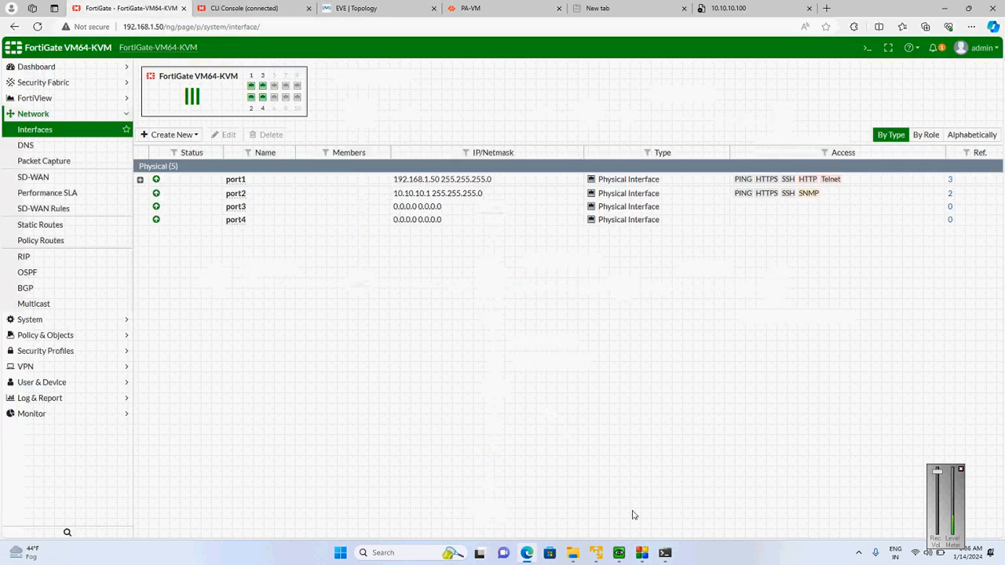
# Check the running ping and view FortiGate's live sniffer output in a full-size CLI console tab
pyautogui.click(665, 553)
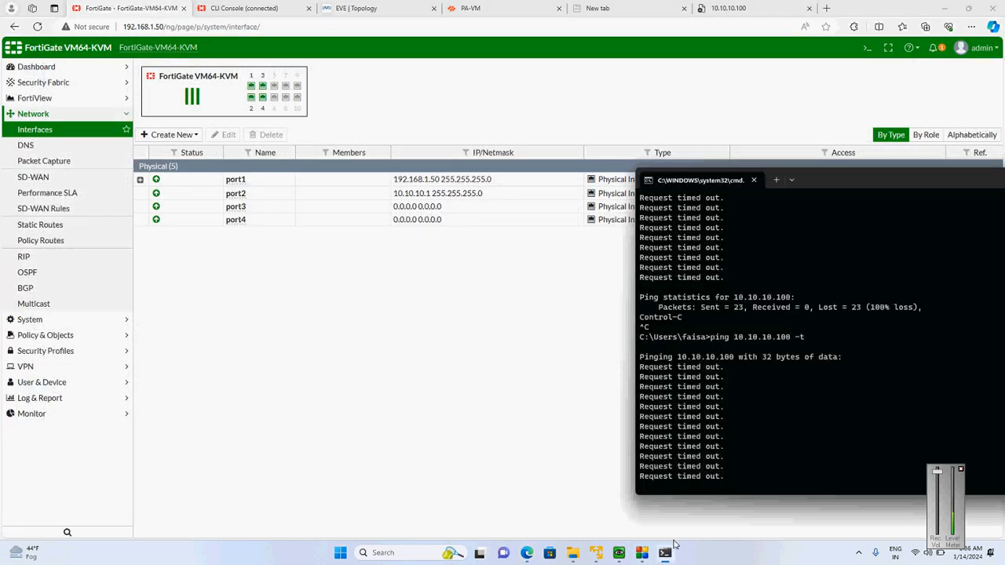
pyautogui.click(868, 53)
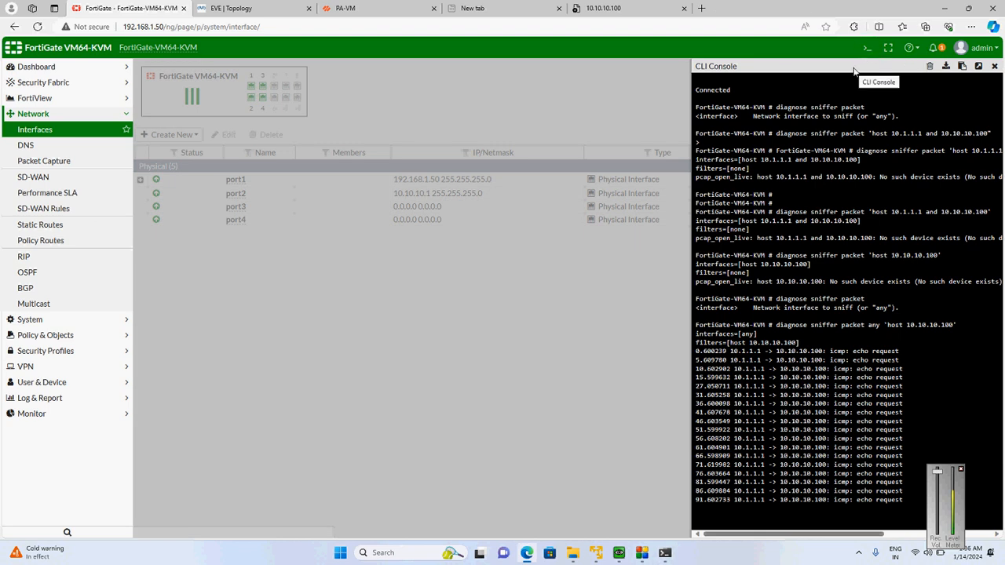
pyautogui.doubleClick(854, 68)
pyautogui.click(978, 66)
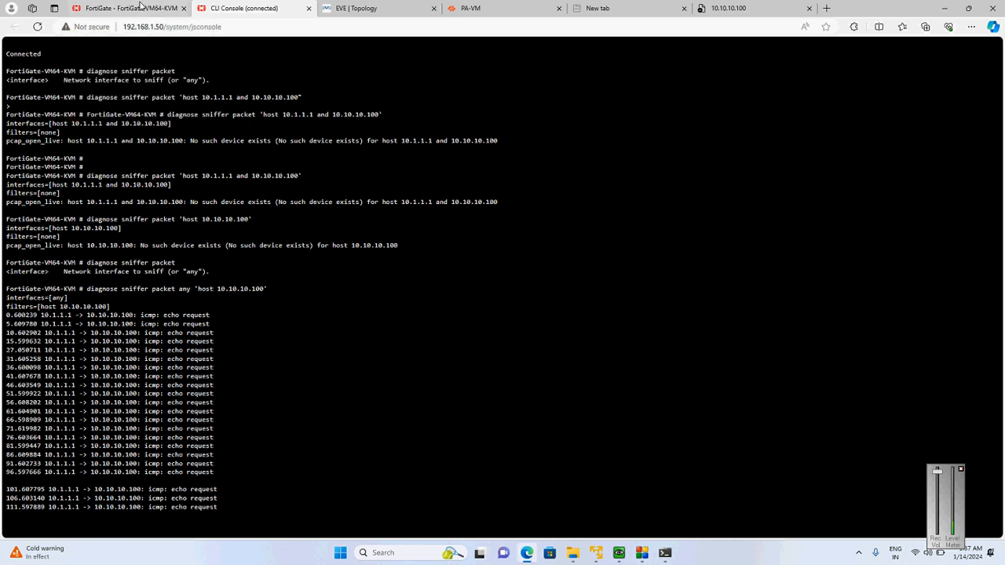
# Check FortiGate's static routes against the EVE topology
pyautogui.click(131, 8)
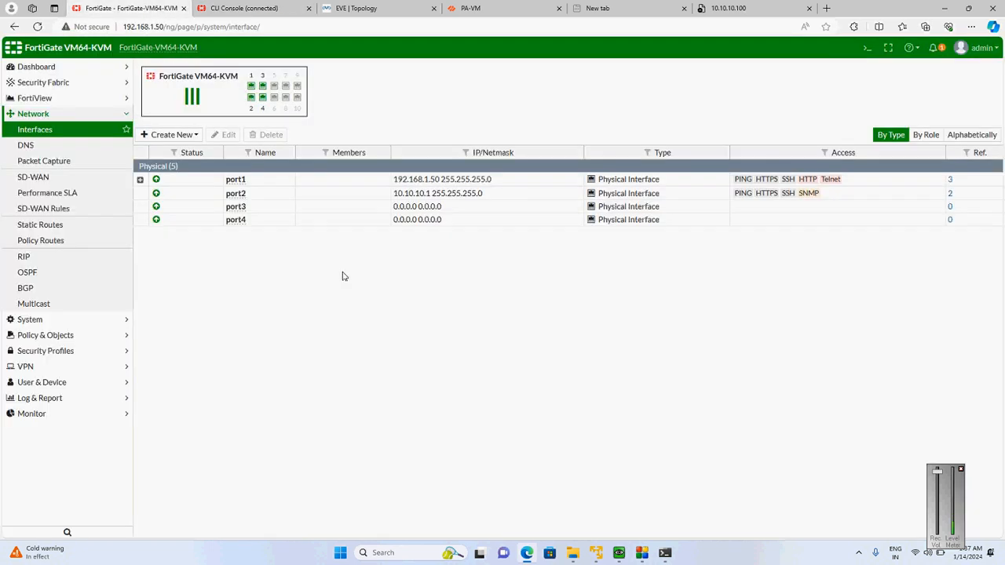
pyautogui.click(41, 226)
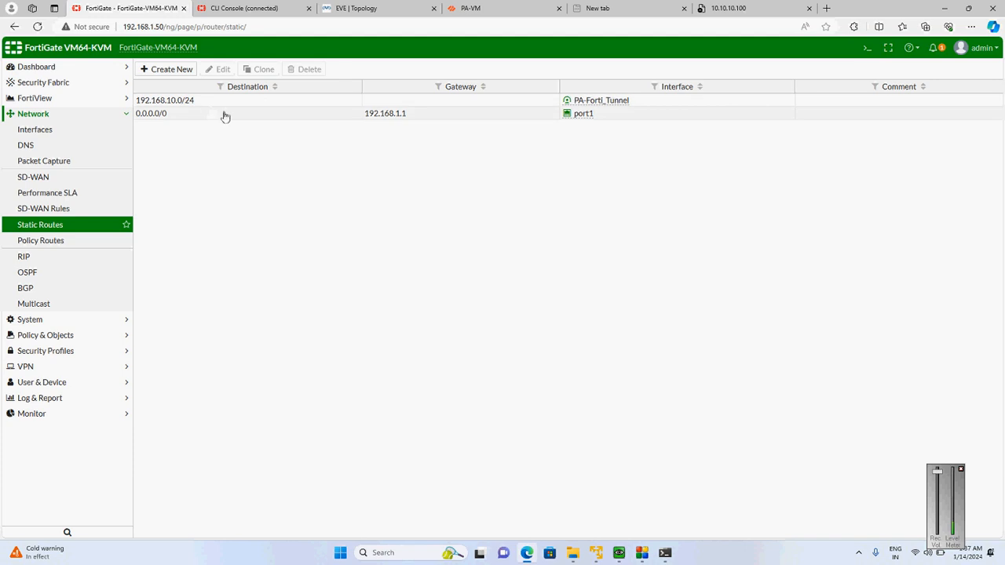
pyautogui.click(398, 8)
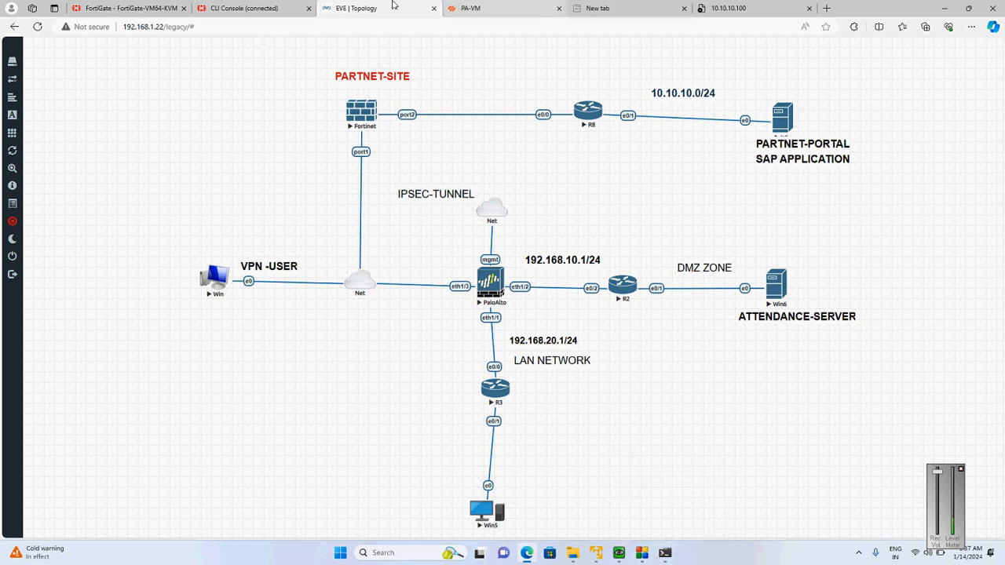
pyautogui.click(98, 6)
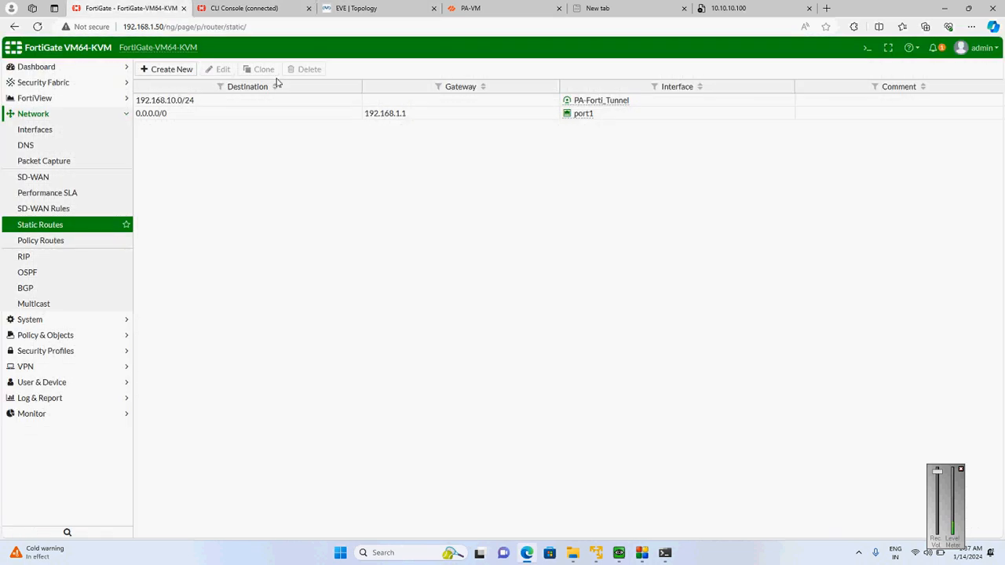
# Reopen the CLI console over the static routes, highlight the 10.1.1.1 source addresses in the sniffer output, and close the console
pyautogui.click(867, 48)
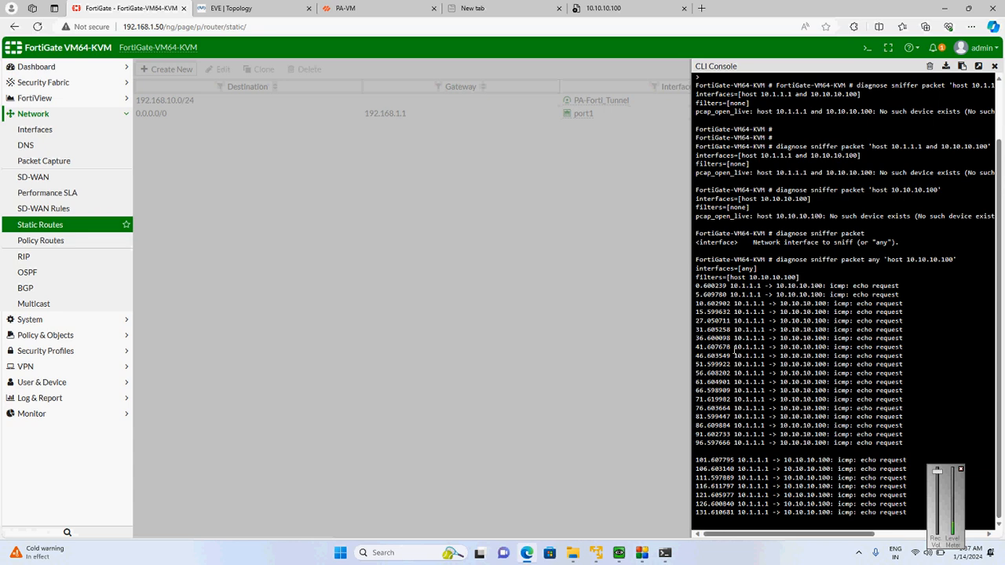
pyautogui.moveTo(734, 349); pyautogui.dragTo(763, 347)
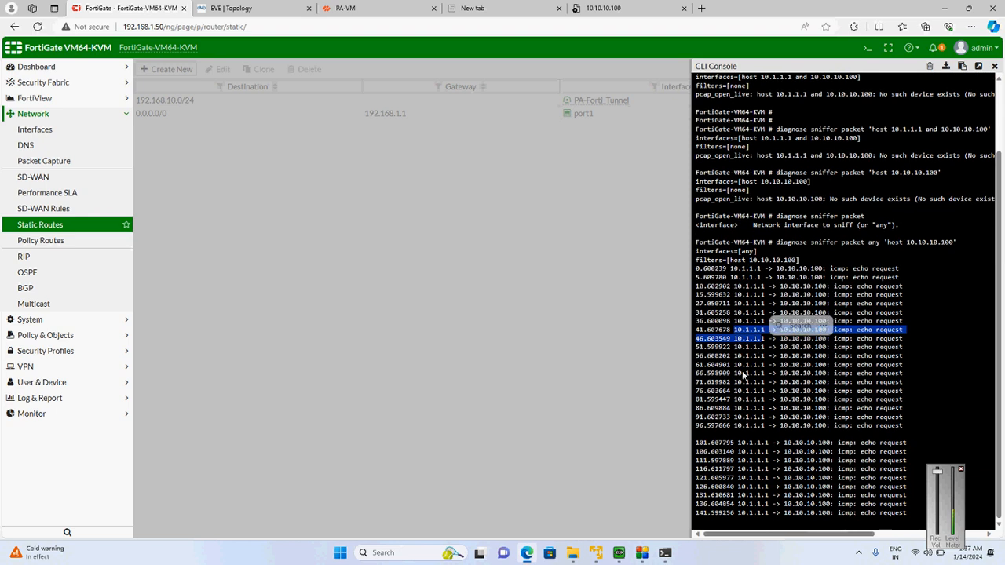
pyautogui.moveTo(740, 373); pyautogui.dragTo(763, 376)
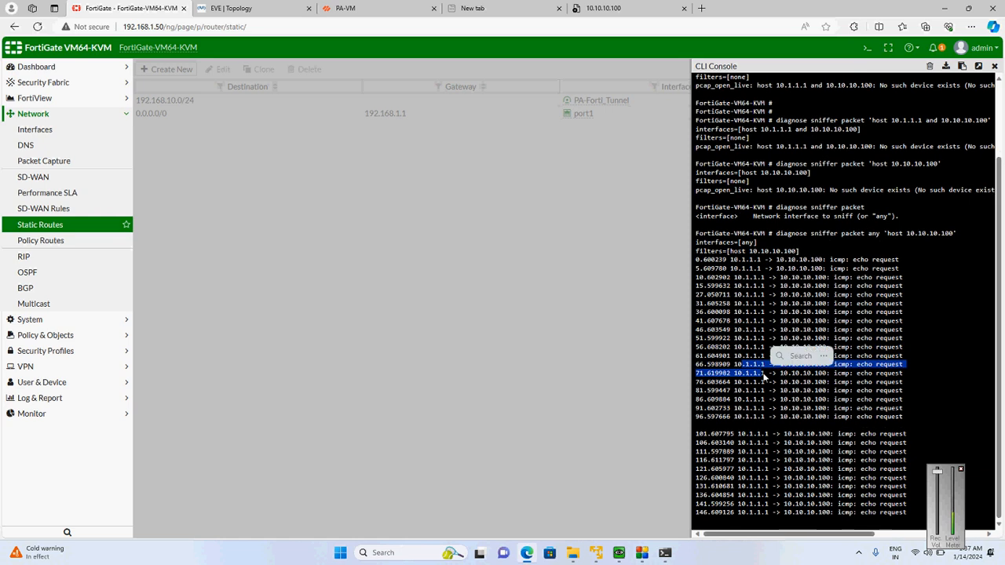
pyautogui.click(413, 163)
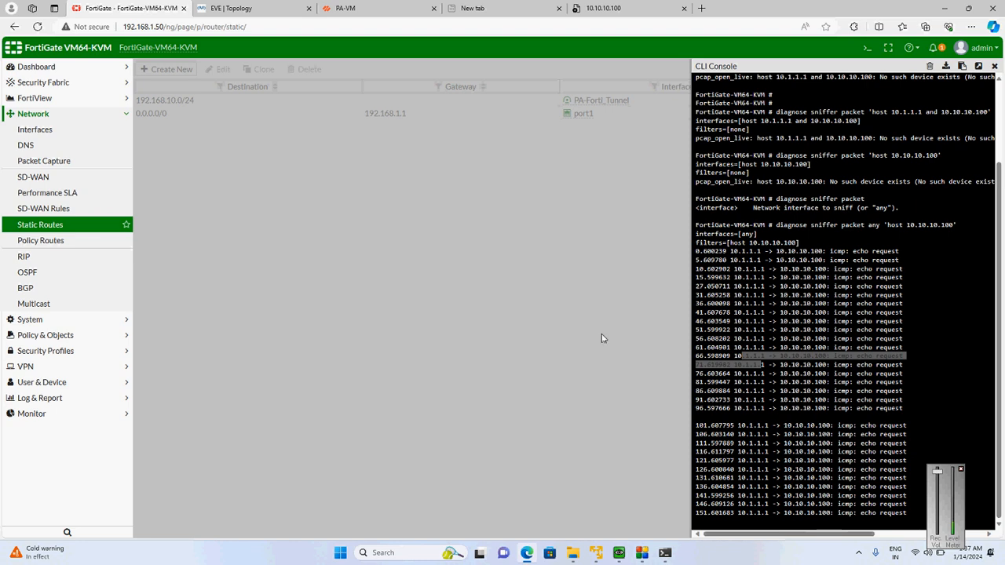
pyautogui.click(995, 66)
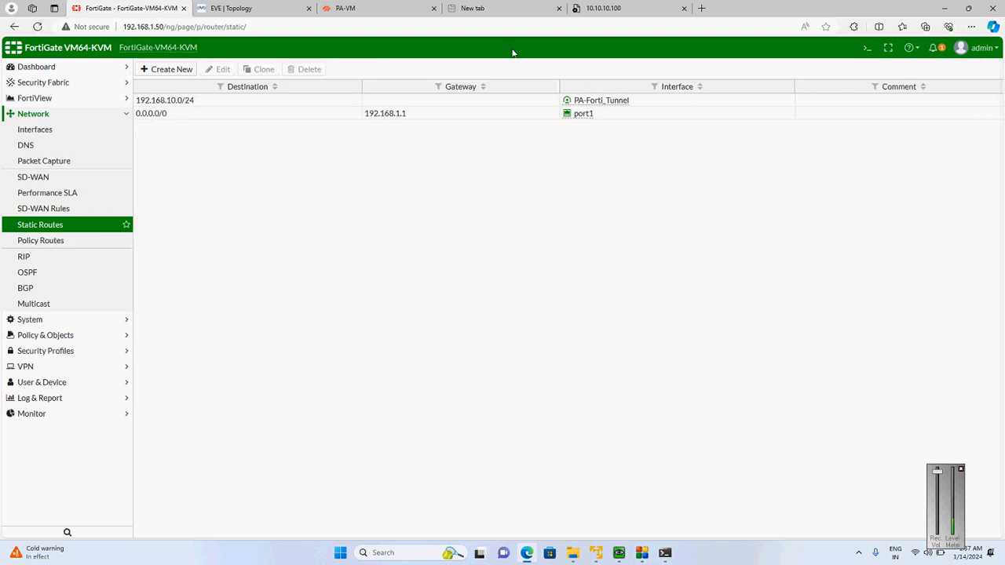
# Create a FortiGate static route to 10.1.1.0/24 through the PA-Forti_Tunnel interface
pyautogui.click(166, 69)
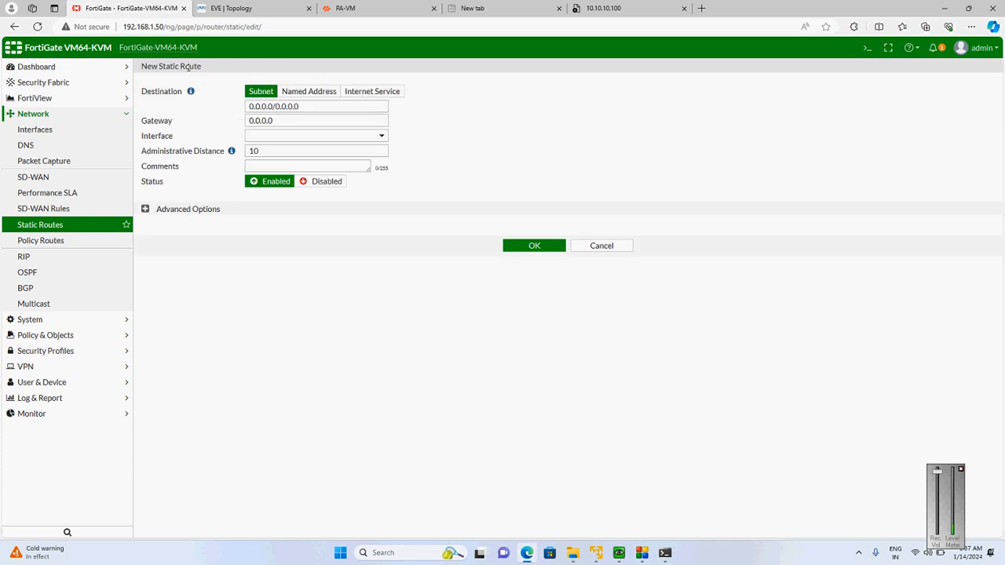
pyautogui.moveTo(310, 106); pyautogui.dragTo(145, 110)
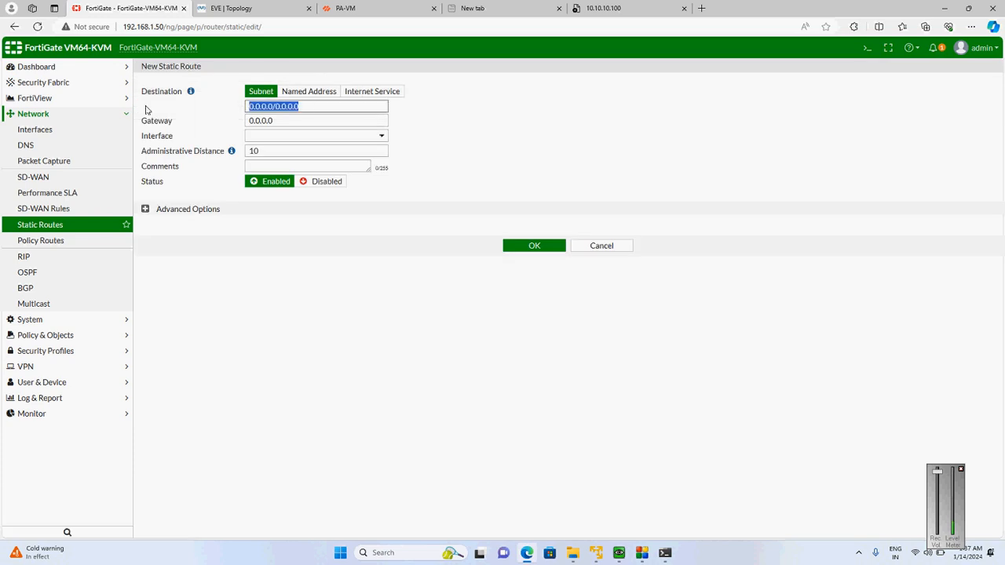
pyautogui.write('10.1.1.0/24')
pyautogui.press('Tab')
pyautogui.click(344, 136)
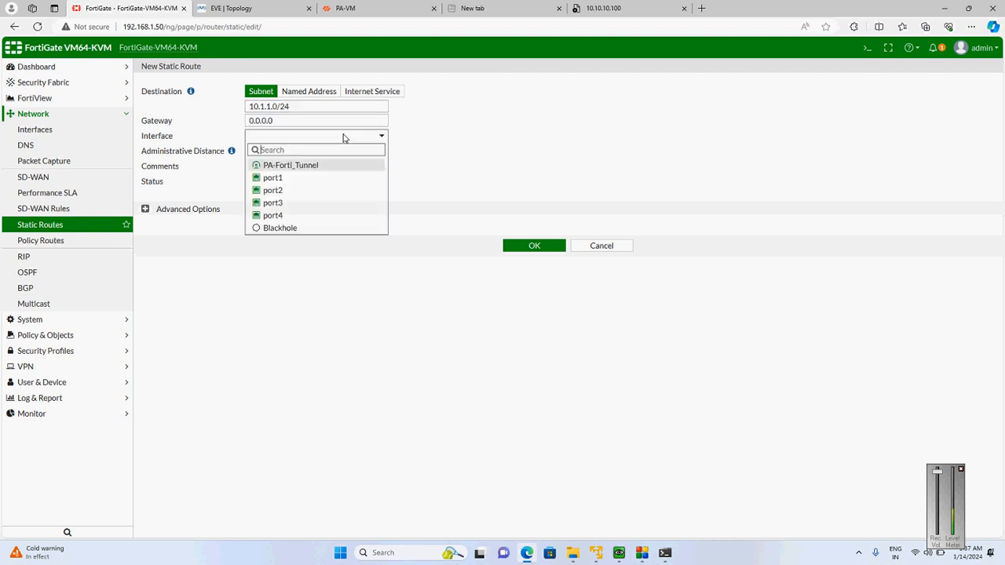
pyautogui.click(276, 168)
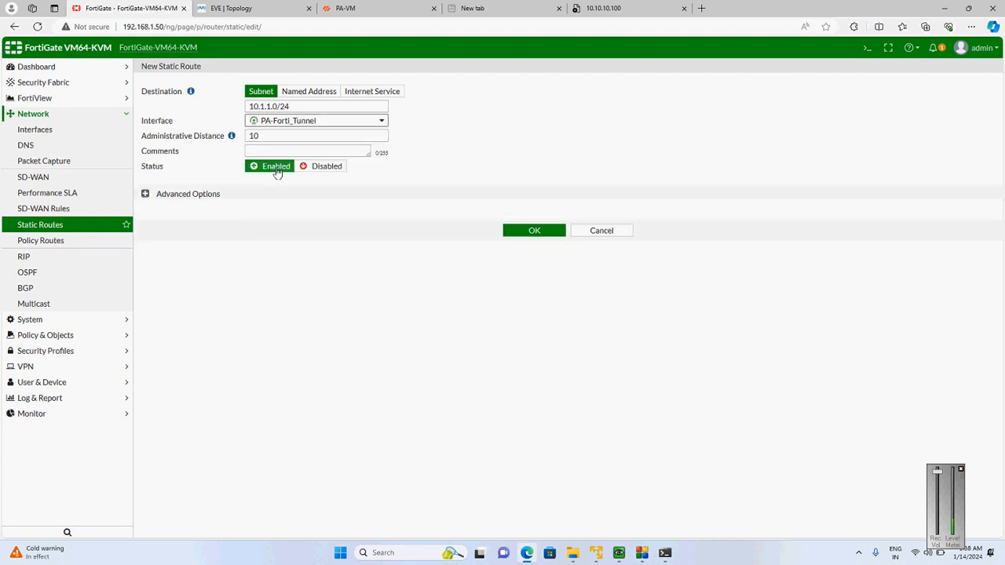
pyautogui.click(526, 234)
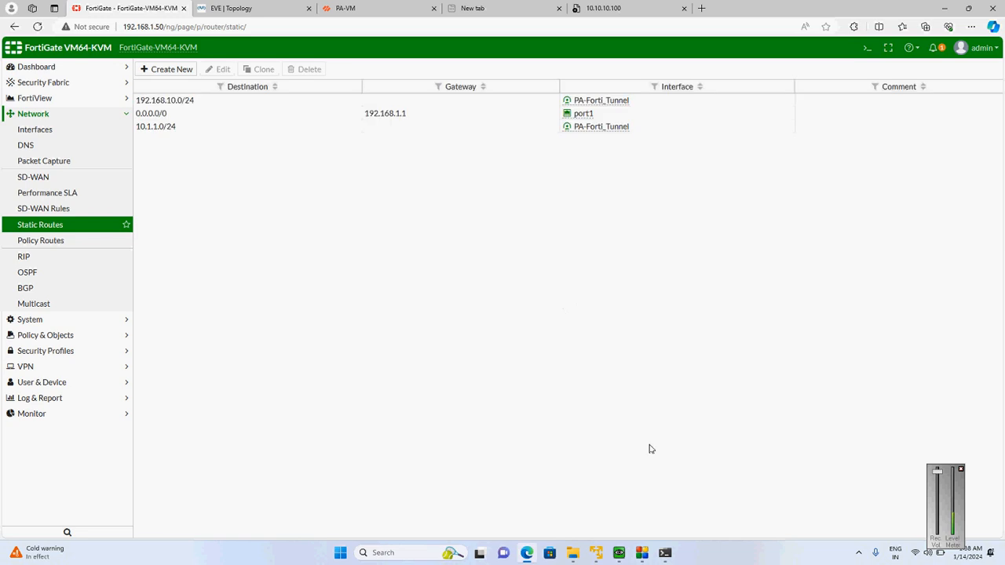
# Switch to Command Prompt, highlight the latest ping replies, and restart the continuous ping to 10.10.10.100
pyautogui.click(664, 554)
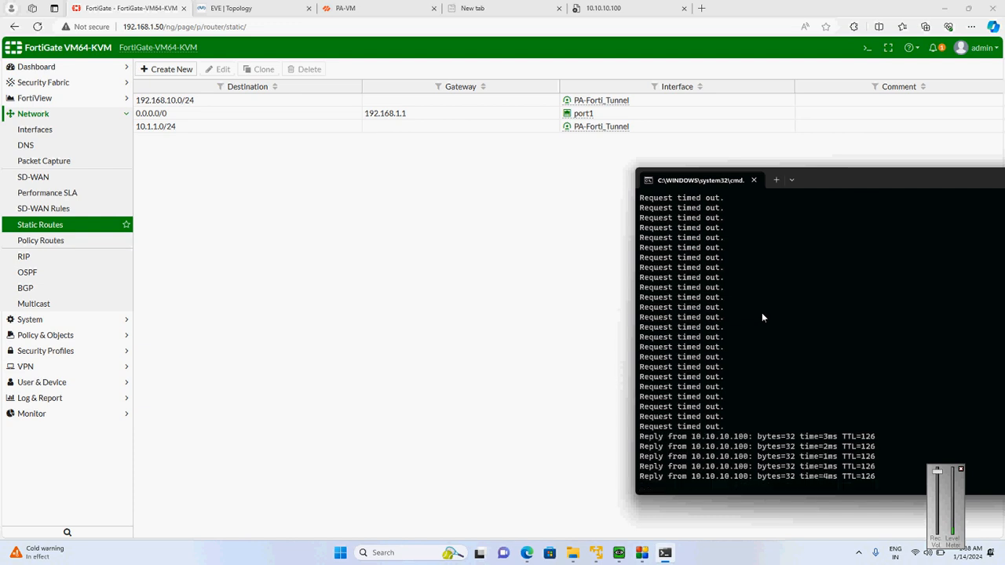
pyautogui.moveTo(812, 180); pyautogui.dragTo(594, 91)
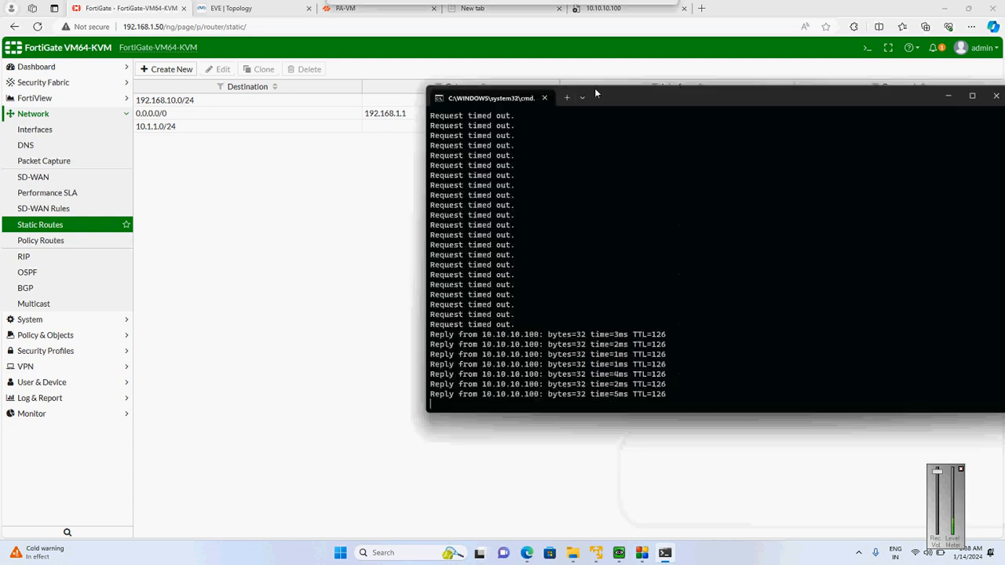
pyautogui.moveTo(426, 321); pyautogui.dragTo(674, 400)
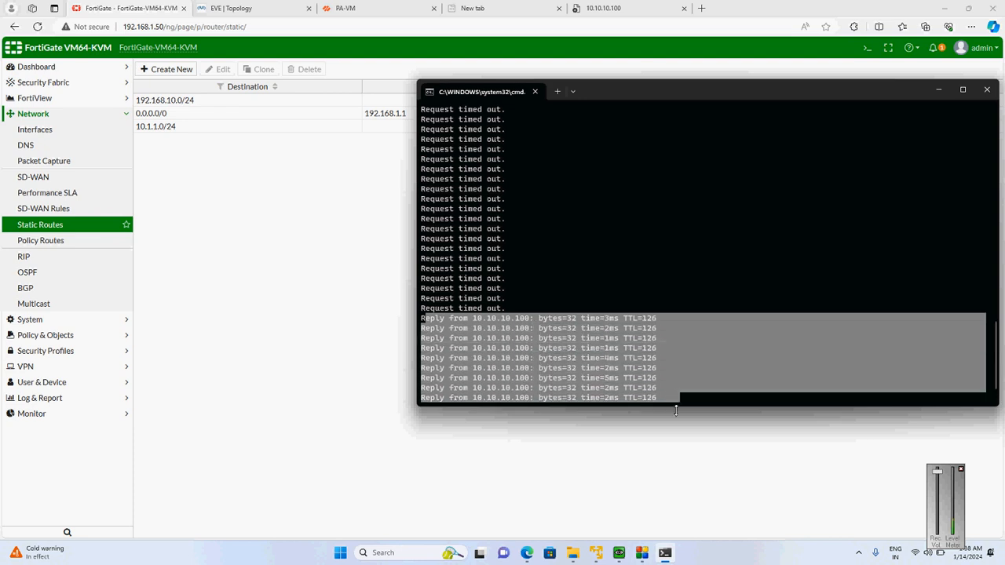
pyautogui.hotkey('ctrl', 'c')
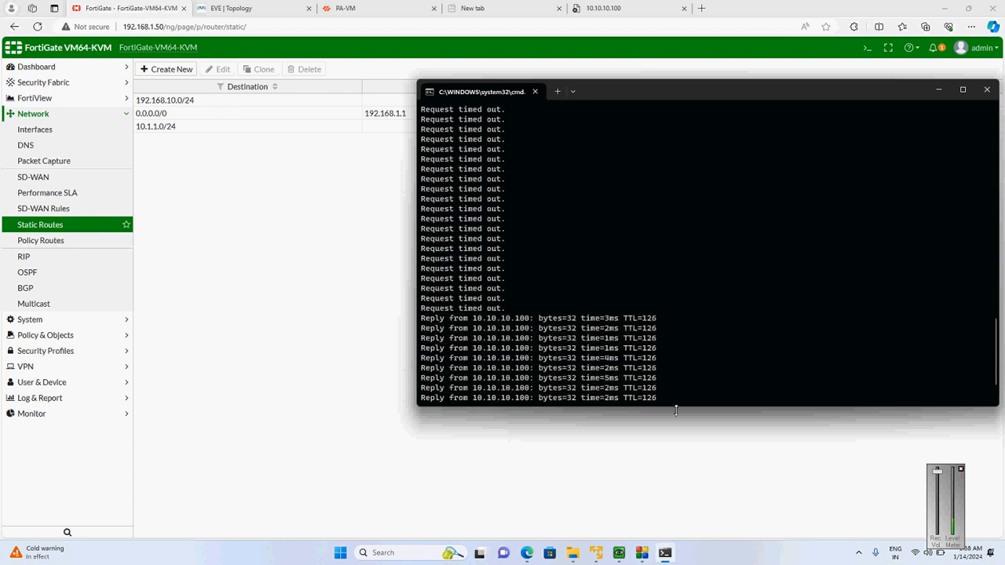
pyautogui.hotkey('ctrl', 'c')
pyautogui.press('Up')
pyautogui.press('Return')
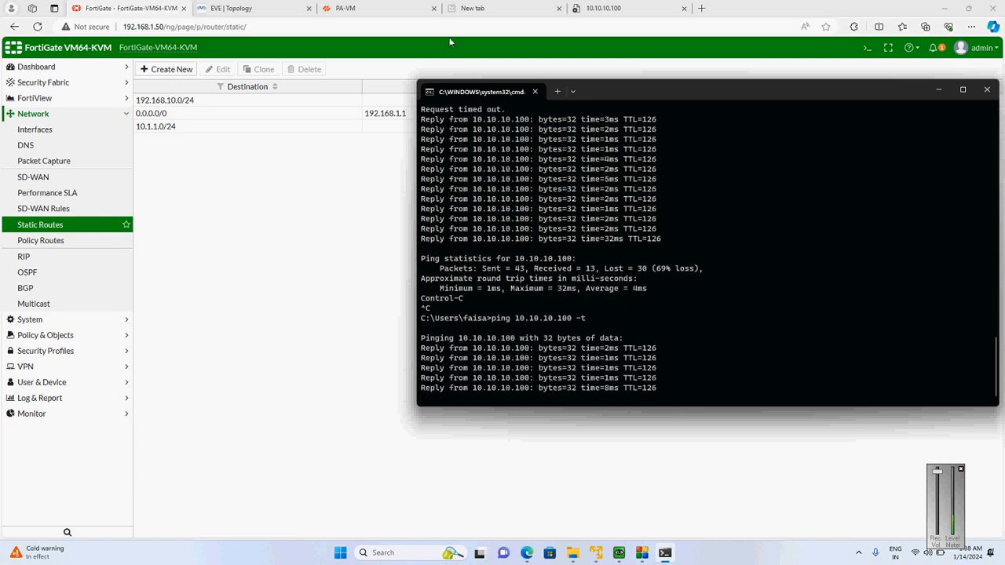
# Return to FortiGate and view the live sniffer output in a full-size CLI console tab
pyautogui.click(327, 174)
pyautogui.click(867, 49)
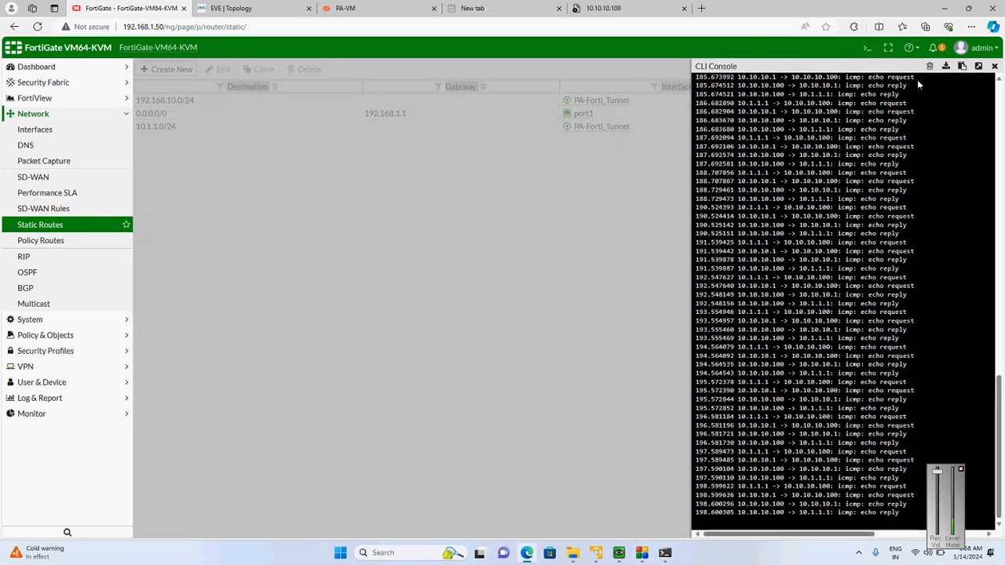
pyautogui.click(978, 67)
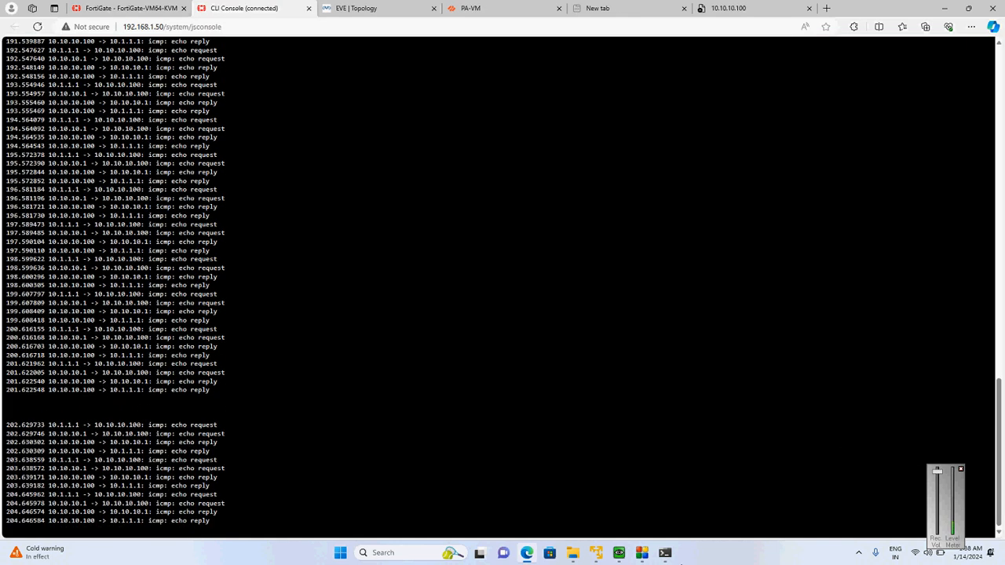
# Restart the continuous ping to 10.10.10.100 in Command Prompt and highlight the new ICMP lines in FortiGate's sniffer output
pyautogui.click(665, 554)
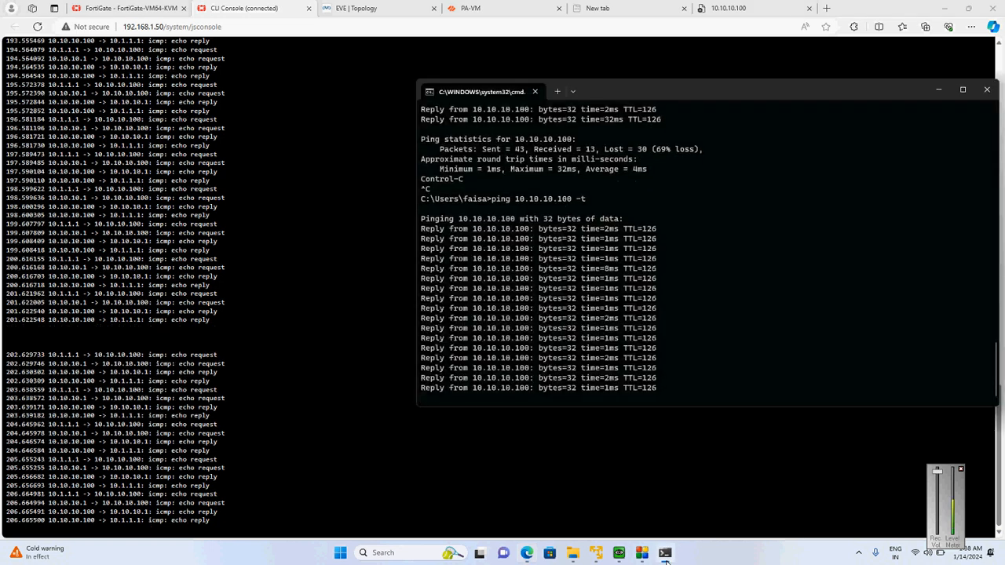
pyautogui.hotkey('ctrl', 'c')
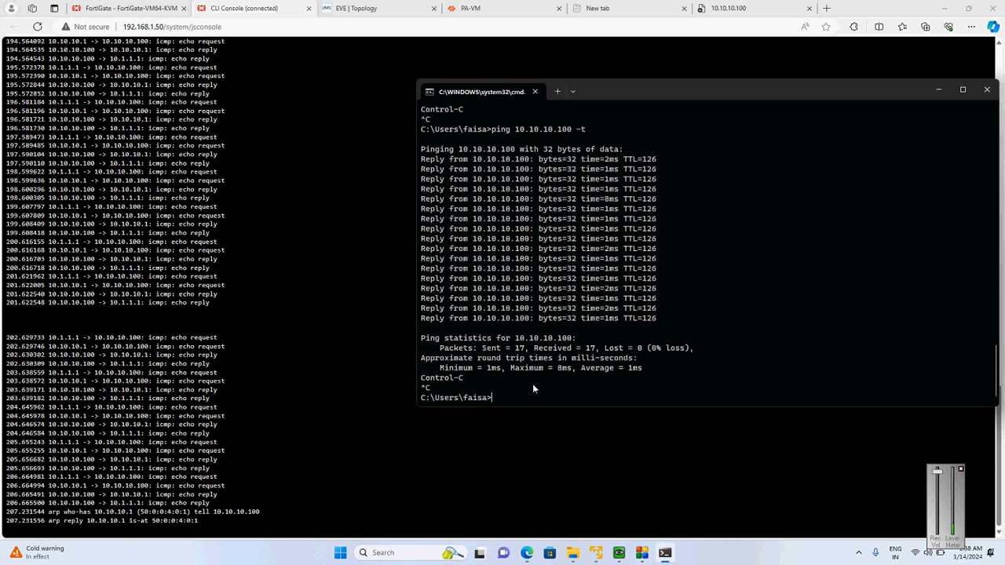
pyautogui.press('Up')
pyautogui.press('Return')
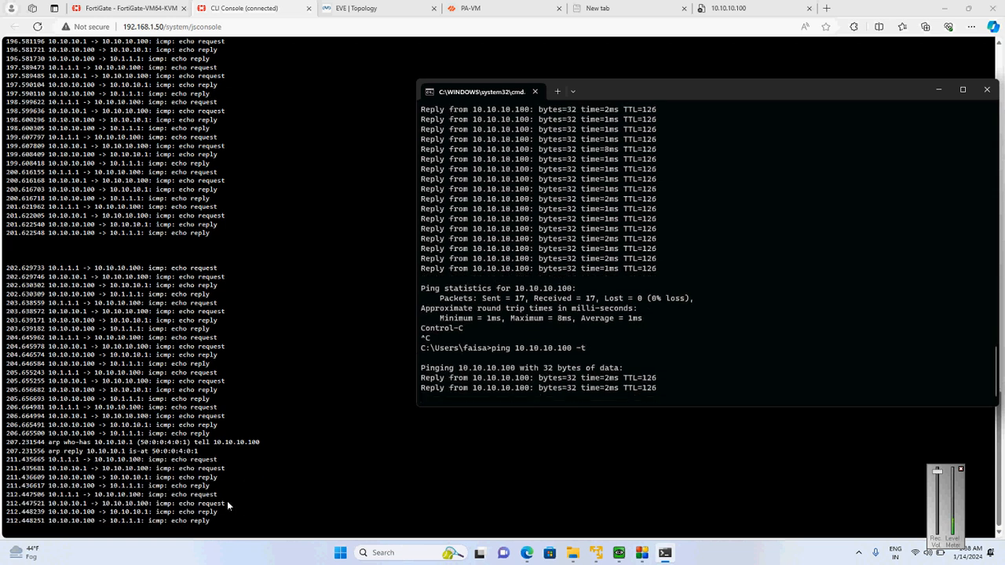
pyautogui.moveTo(59, 462); pyautogui.dragTo(248, 525)
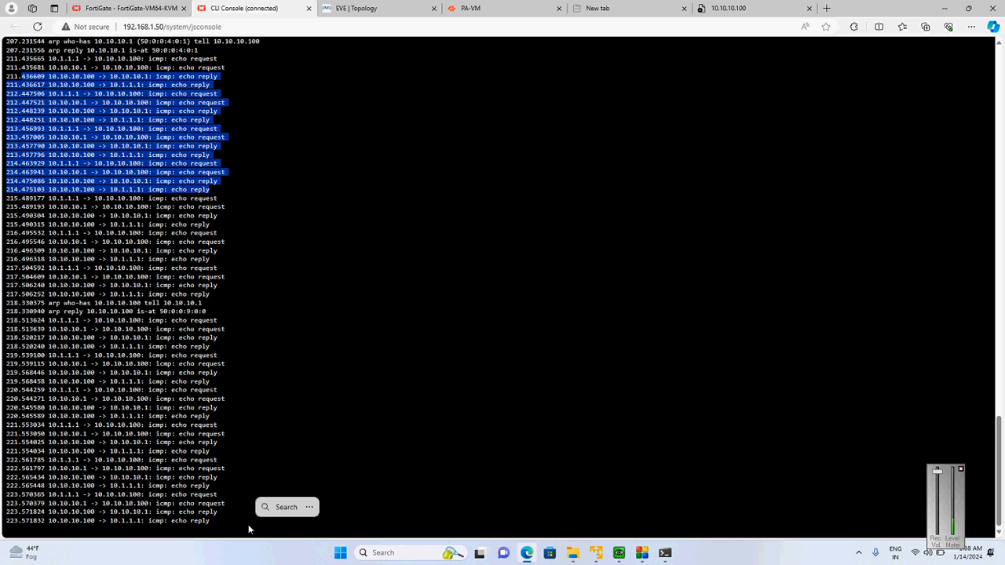
# Stop the ping in Command Prompt, run ipconfig, and highlight the Ethernet 2 adapter's IPv4 address before minimizing the window
pyautogui.click(665, 552)
pyautogui.click(665, 552)
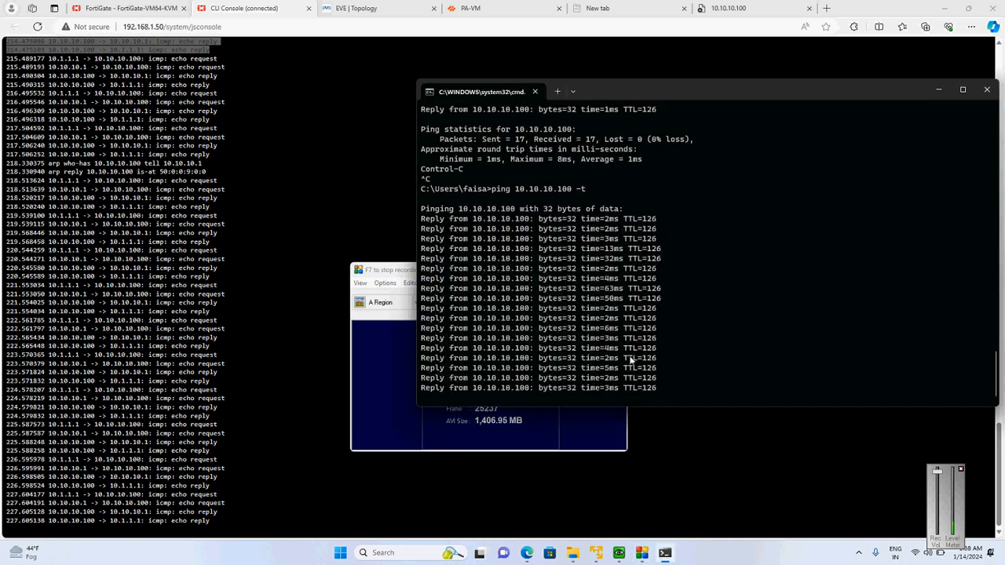
pyautogui.press('Return')
pyautogui.write('ipconfig')
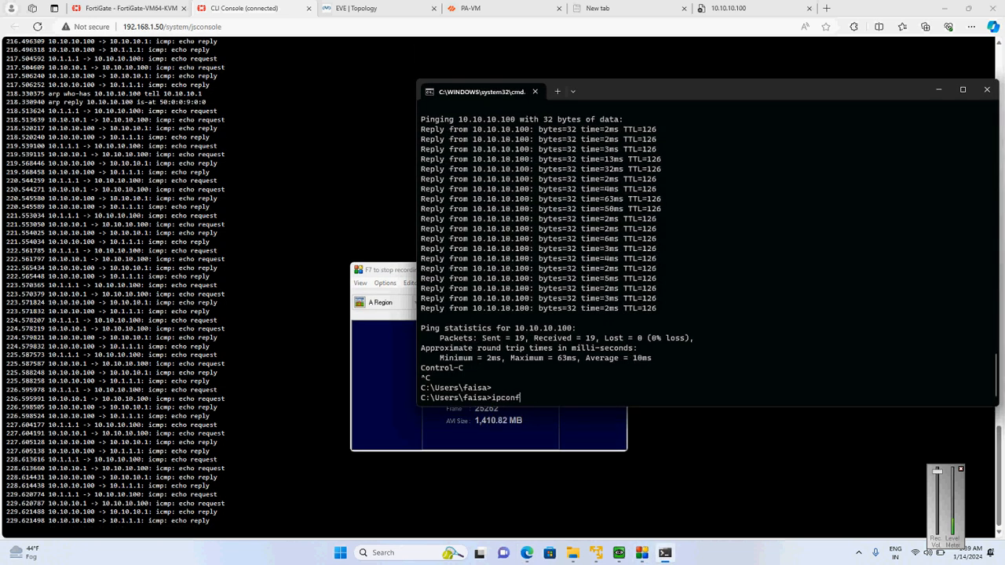
pyautogui.press('Return')
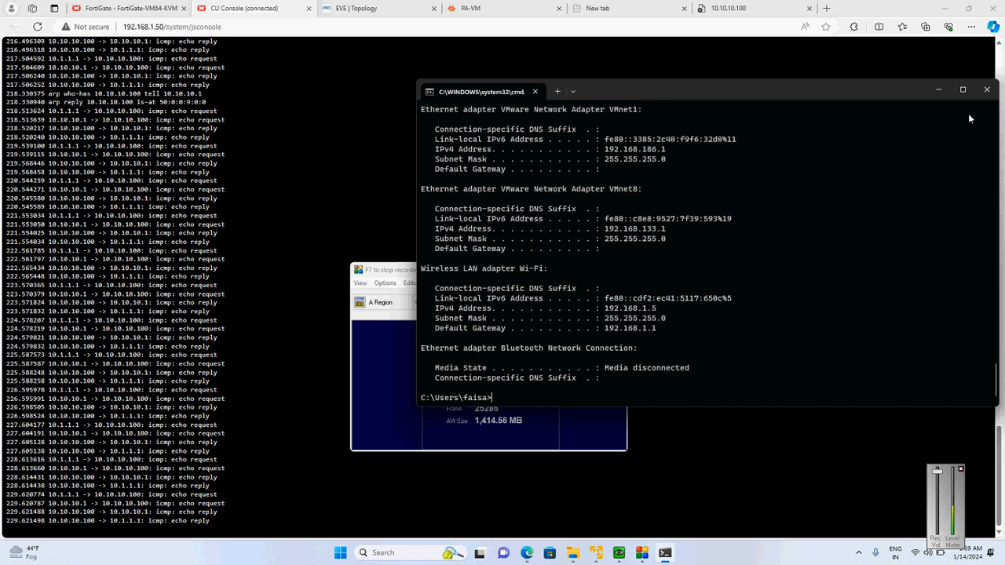
pyautogui.click(962, 88)
pyautogui.click(1001, 224)
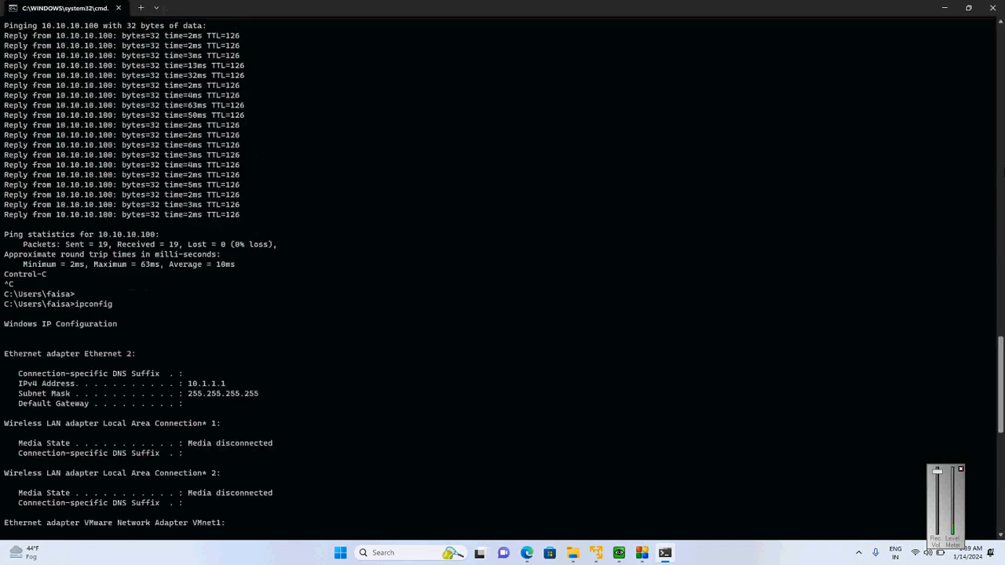
pyautogui.moveTo(188, 383); pyautogui.dragTo(234, 384)
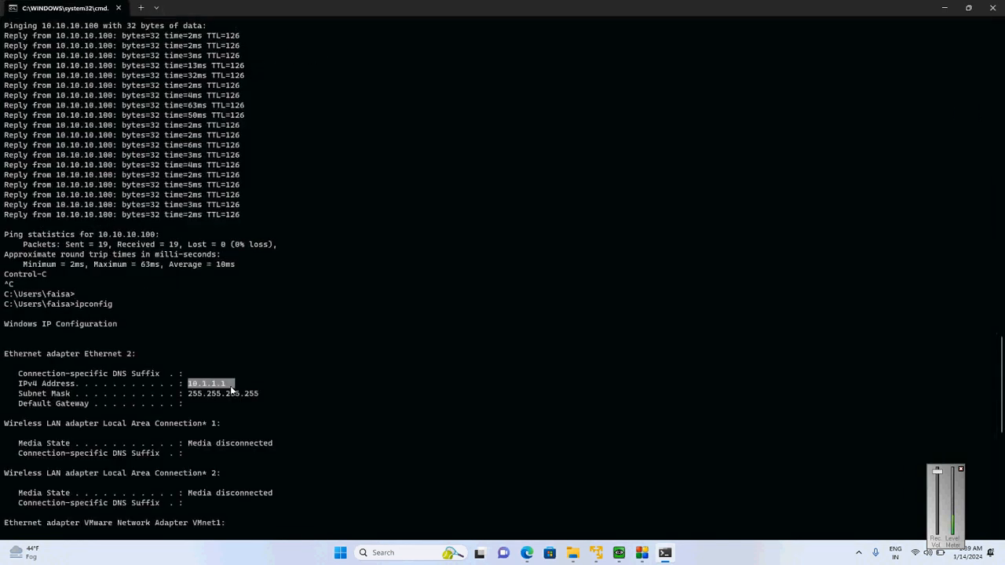
pyautogui.click(942, 7)
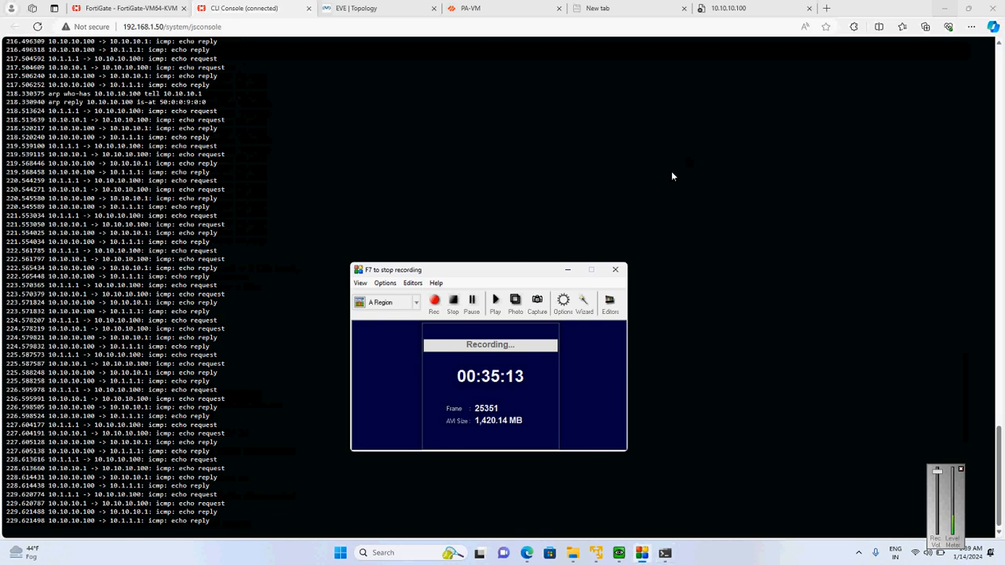
# Minimize the screen recorder window and review the network path in the EVE topology
pyautogui.click(567, 266)
pyautogui.click(512, 7)
pyautogui.click(323, 8)
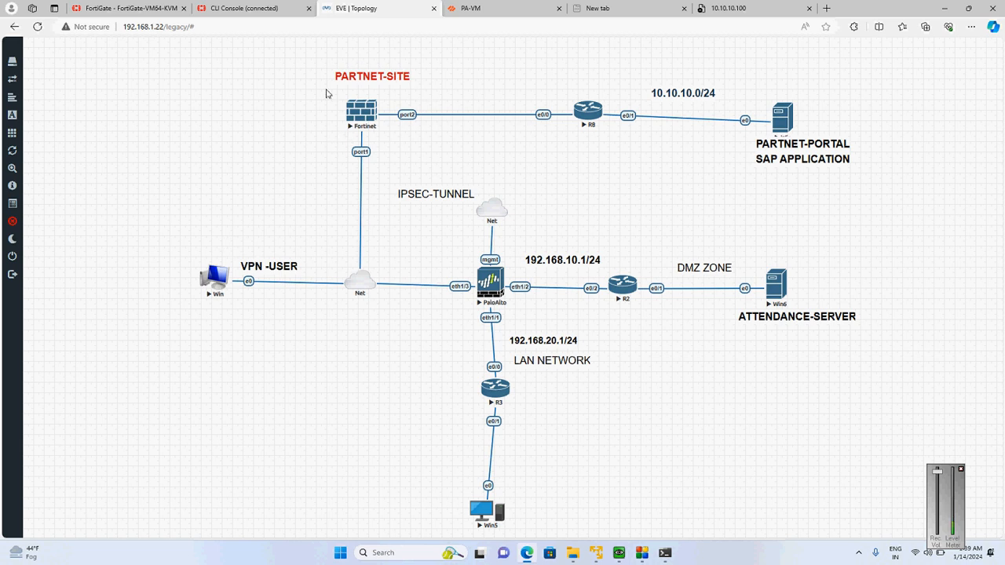
# Reload the SAP application page at 10.10.10.100 and highlight its heading and login text
pyautogui.click(745, 8)
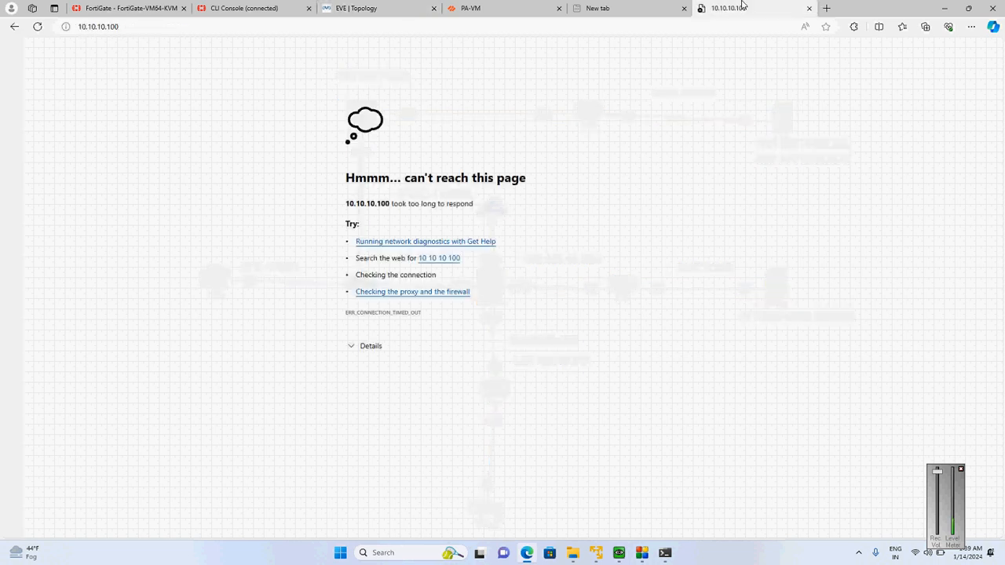
pyautogui.click(37, 28)
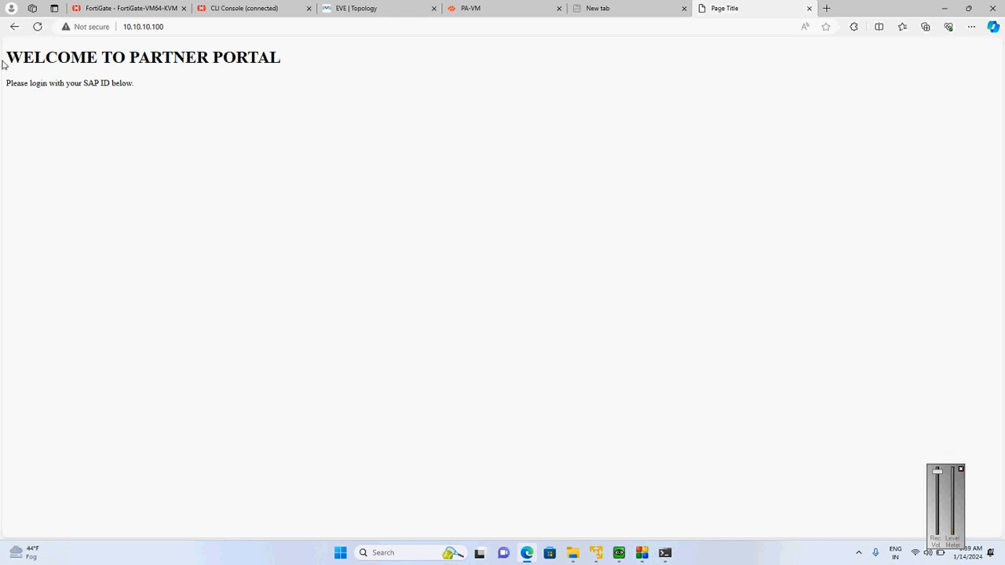
pyautogui.moveTo(4, 63); pyautogui.dragTo(316, 58)
pyautogui.moveTo(139, 98); pyautogui.dragTo(2, 52)
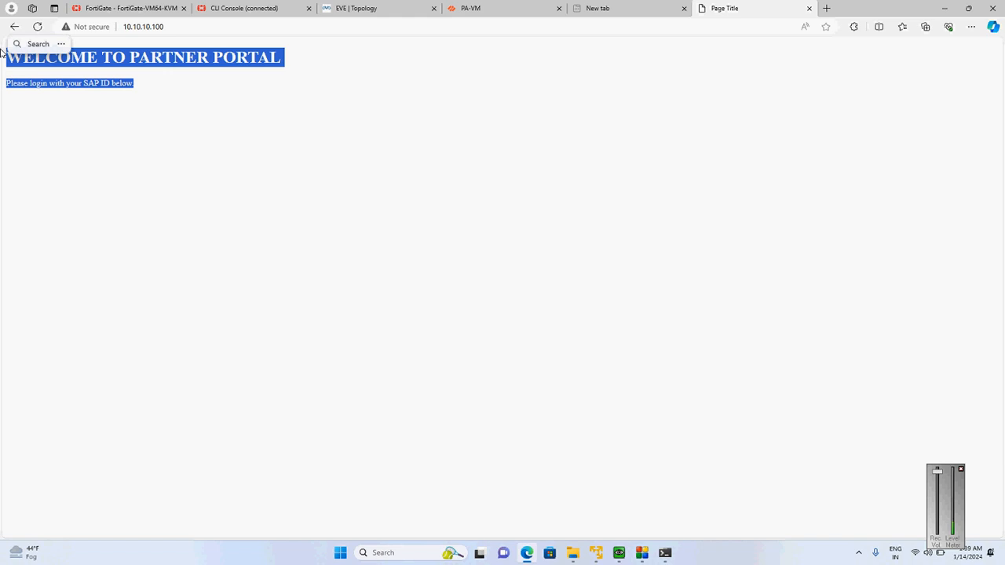
pyautogui.click(105, 97)
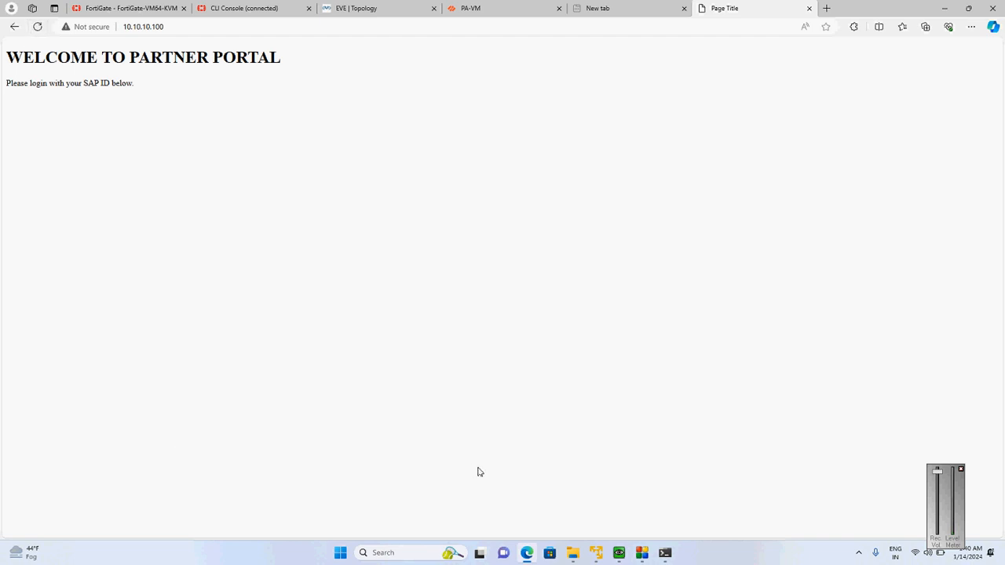
pyautogui.moveTo(636, 557)
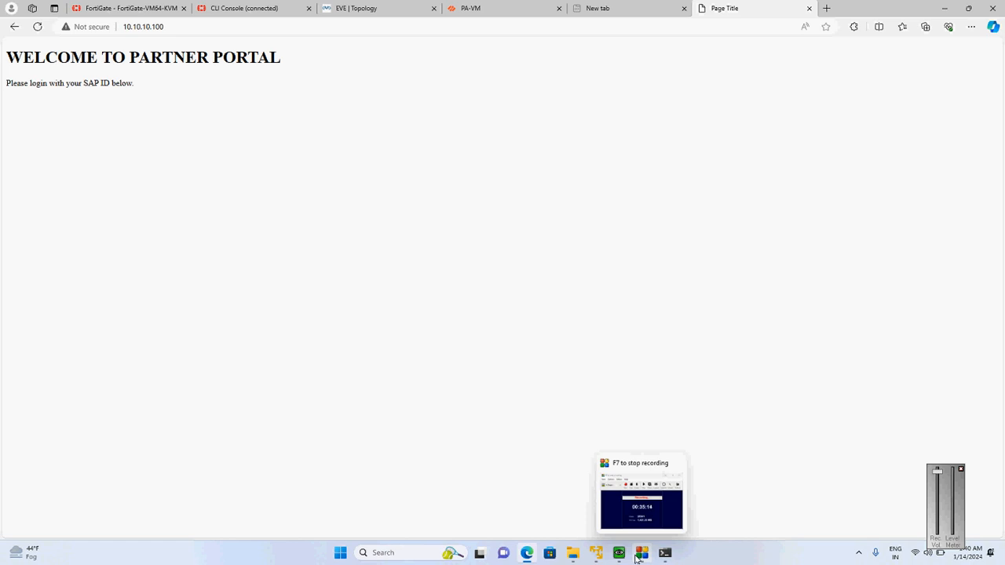
pyautogui.click(636, 557)
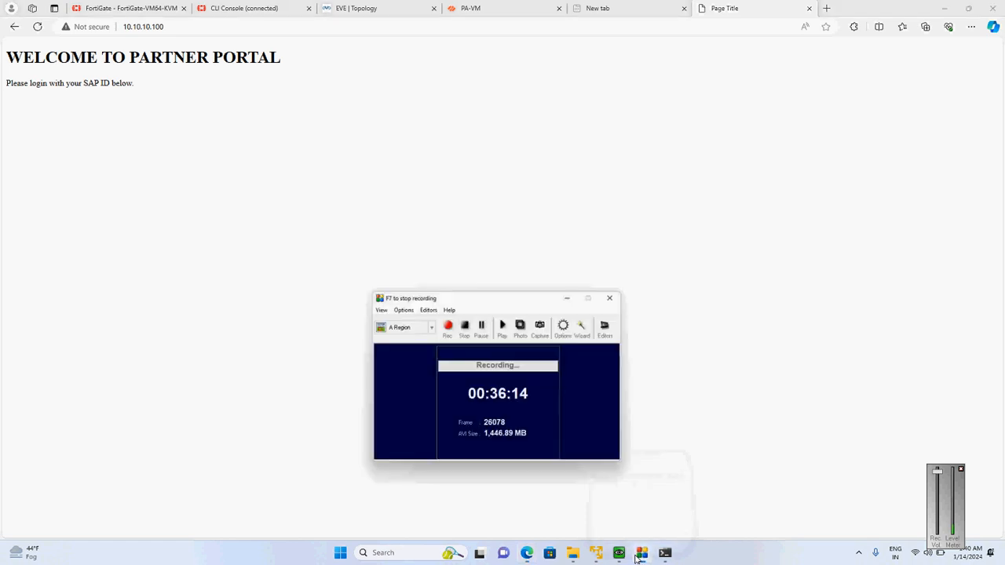